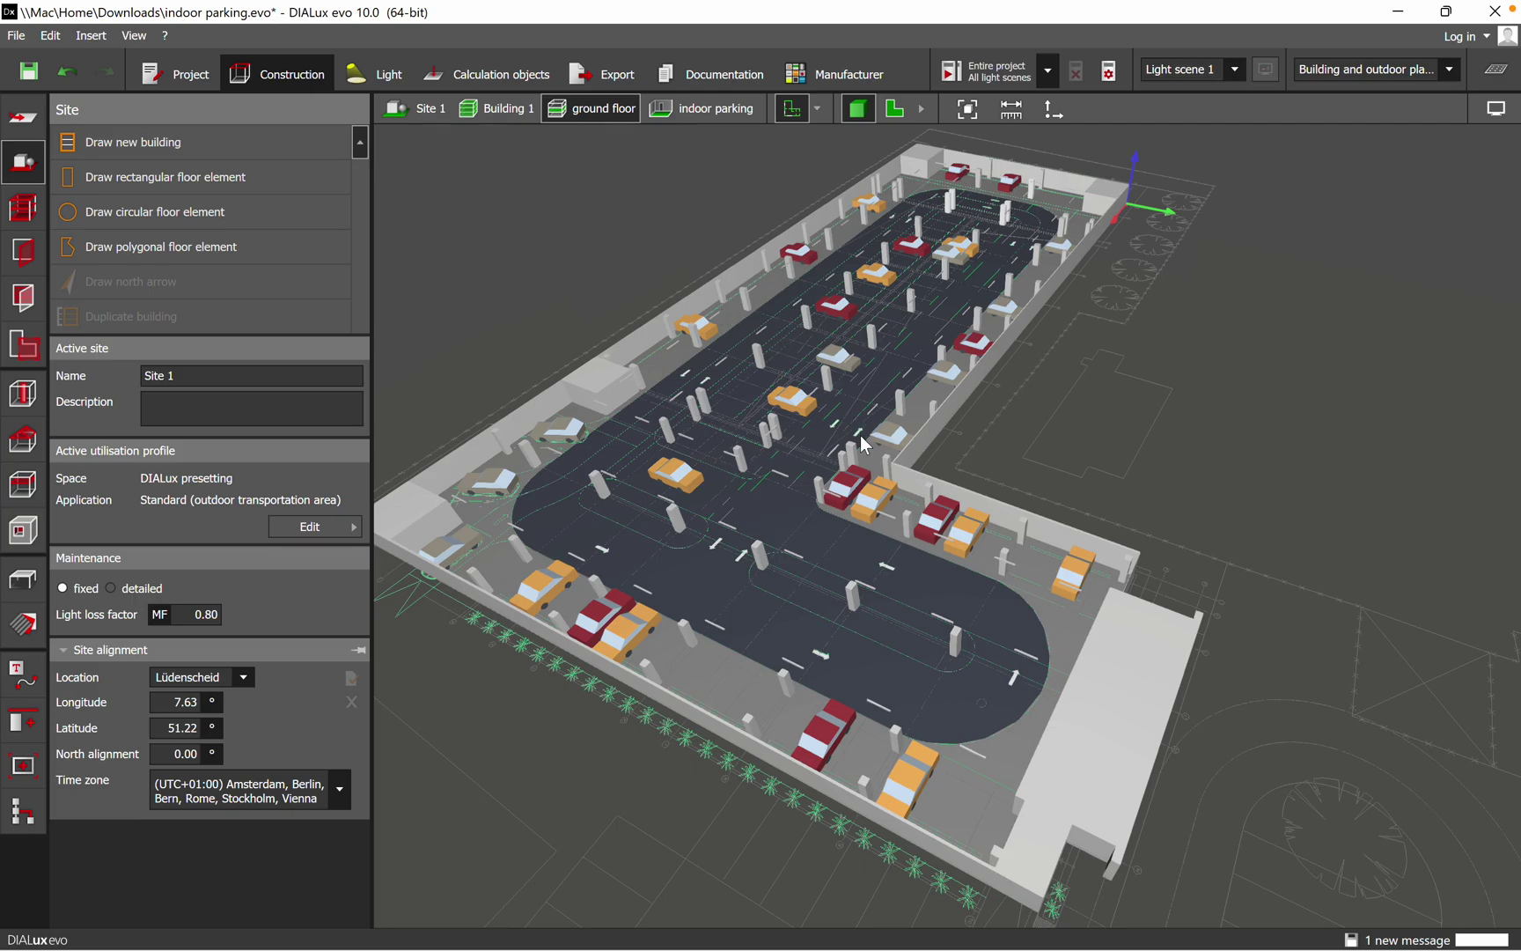
- Examine the L-shaped indoor parking model in 3D from several sides, including its cars, columns and road surface
drag(866, 445, 568, 577)
drag(974, 364, 816, 417)
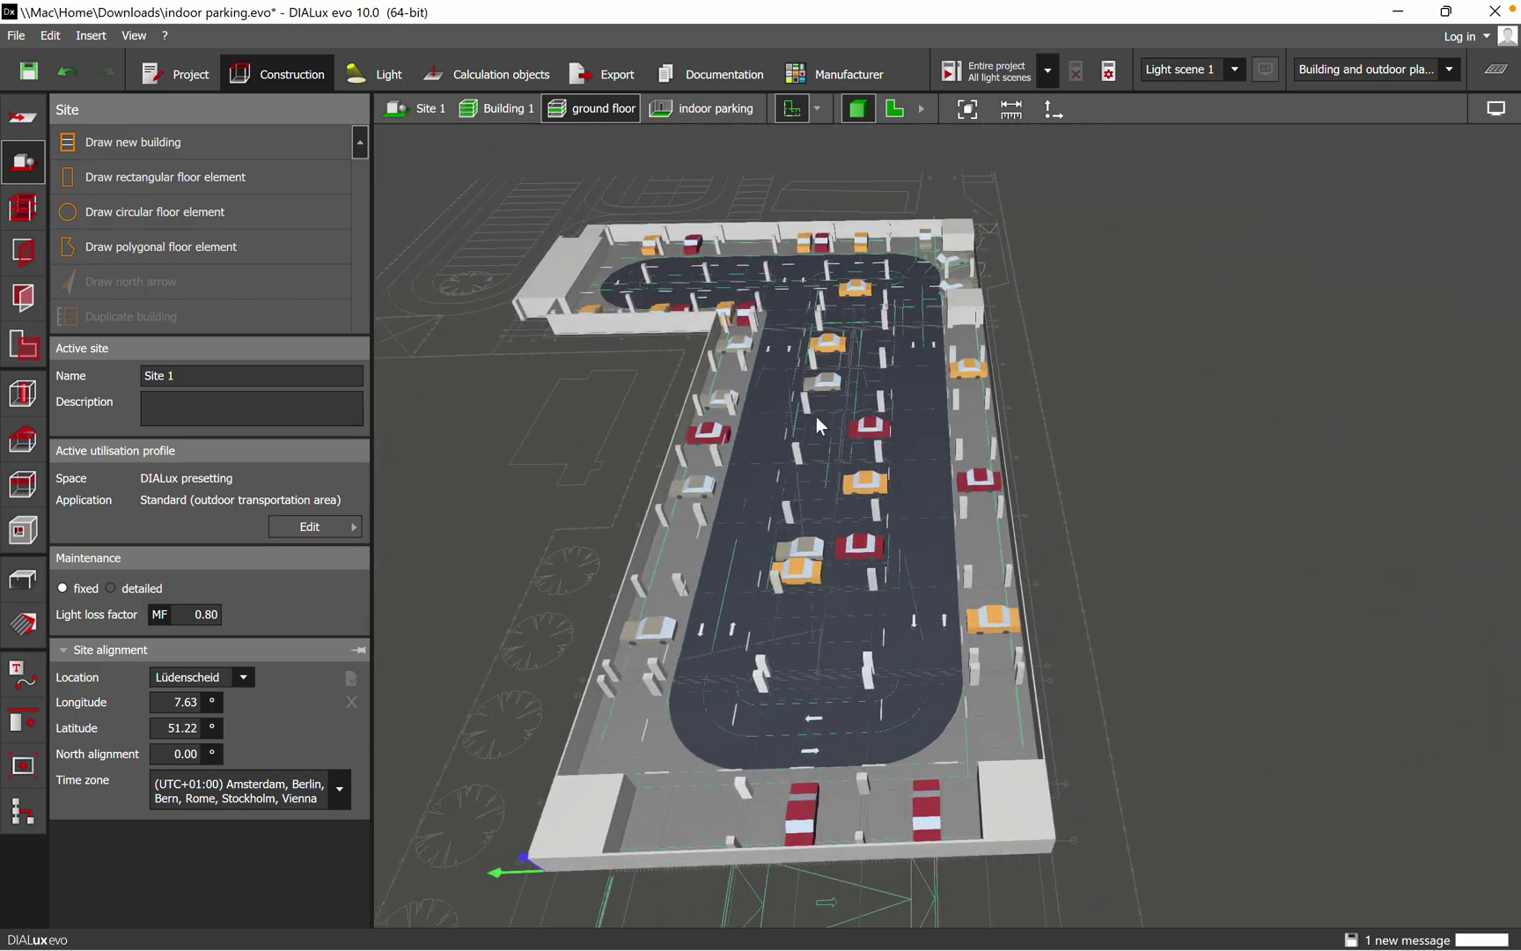
drag(817, 565, 763, 612)
scroll(763, 612, up, 3)
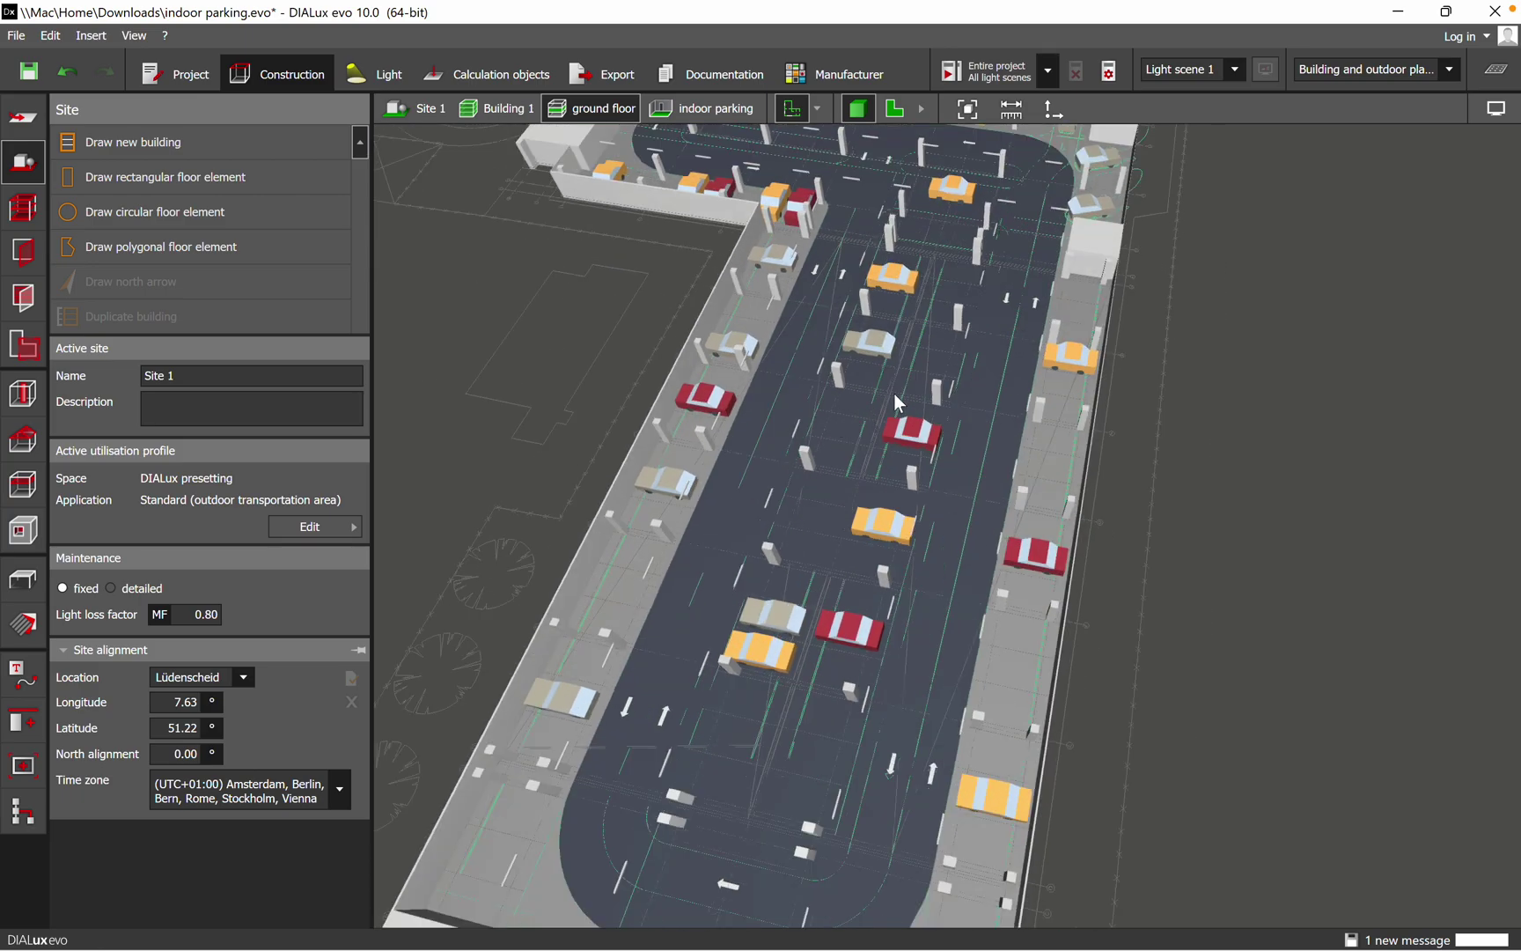
middle_drag(852, 472, 952, 379)
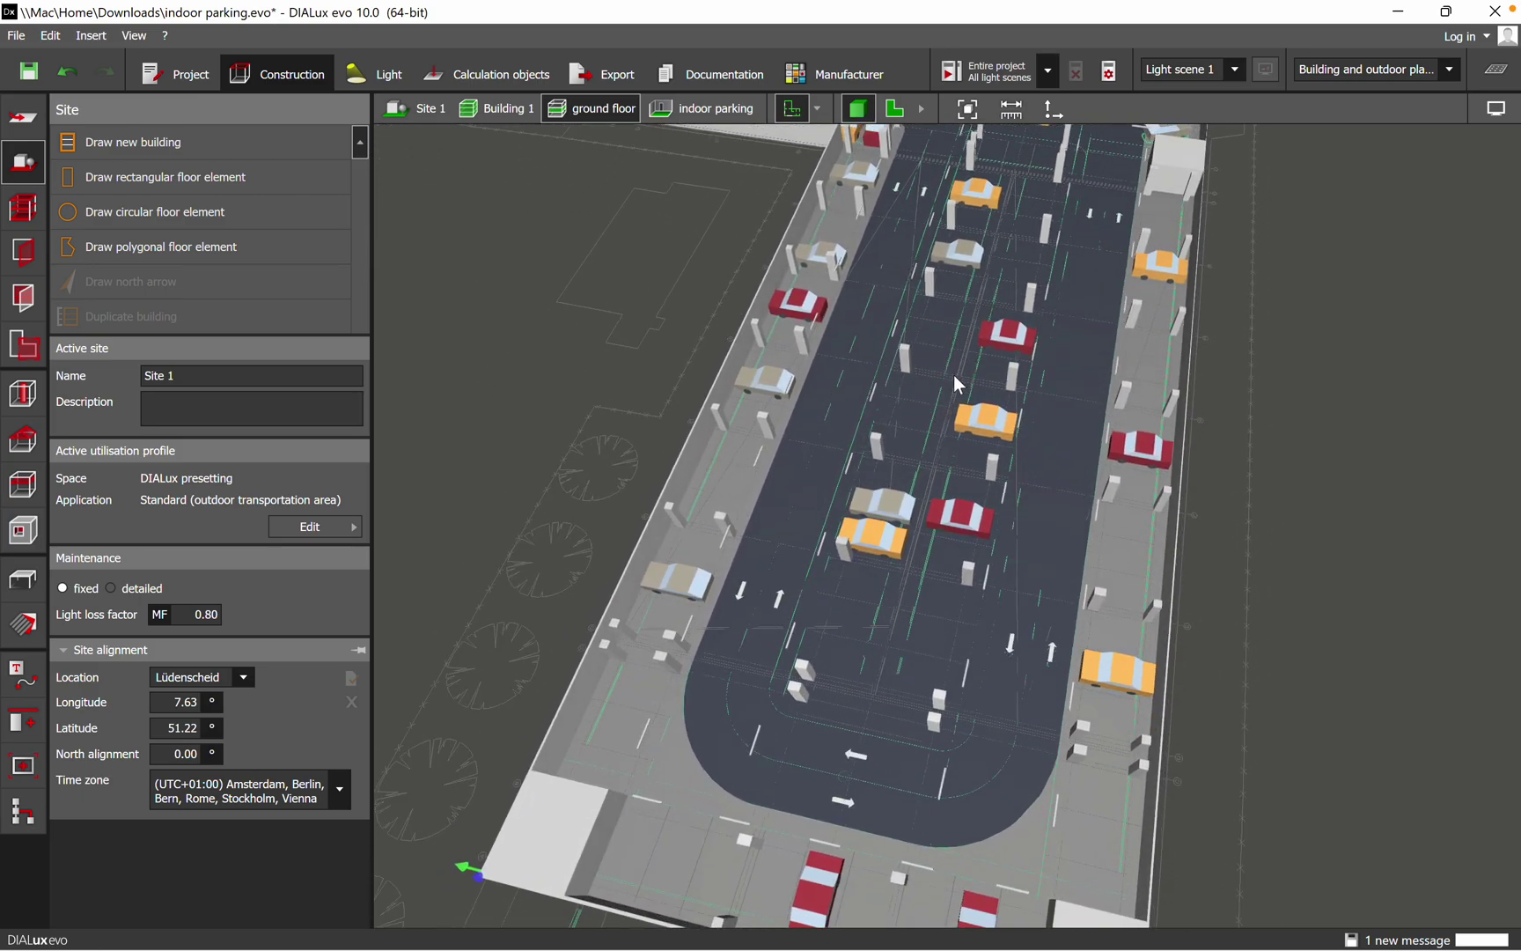
scroll(950, 380, down, 1)
scroll(953, 387, down, 2)
right_drag(943, 522, 795, 525)
middle_drag(1049, 372, 881, 493)
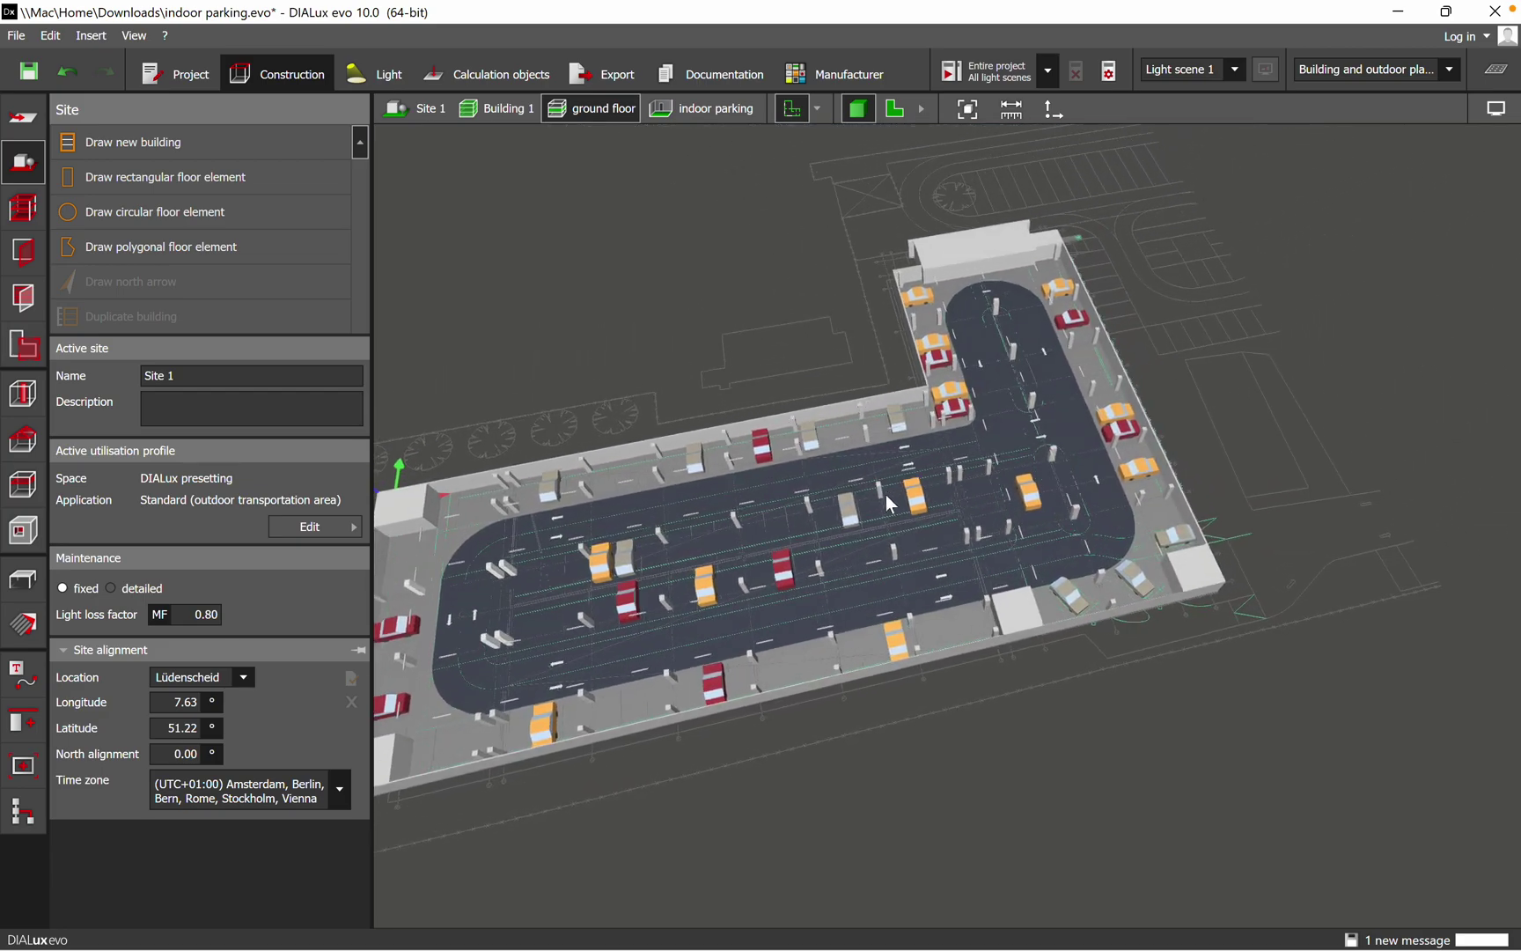
right_drag(885, 495, 891, 548)
middle_drag(946, 352, 1085, 459)
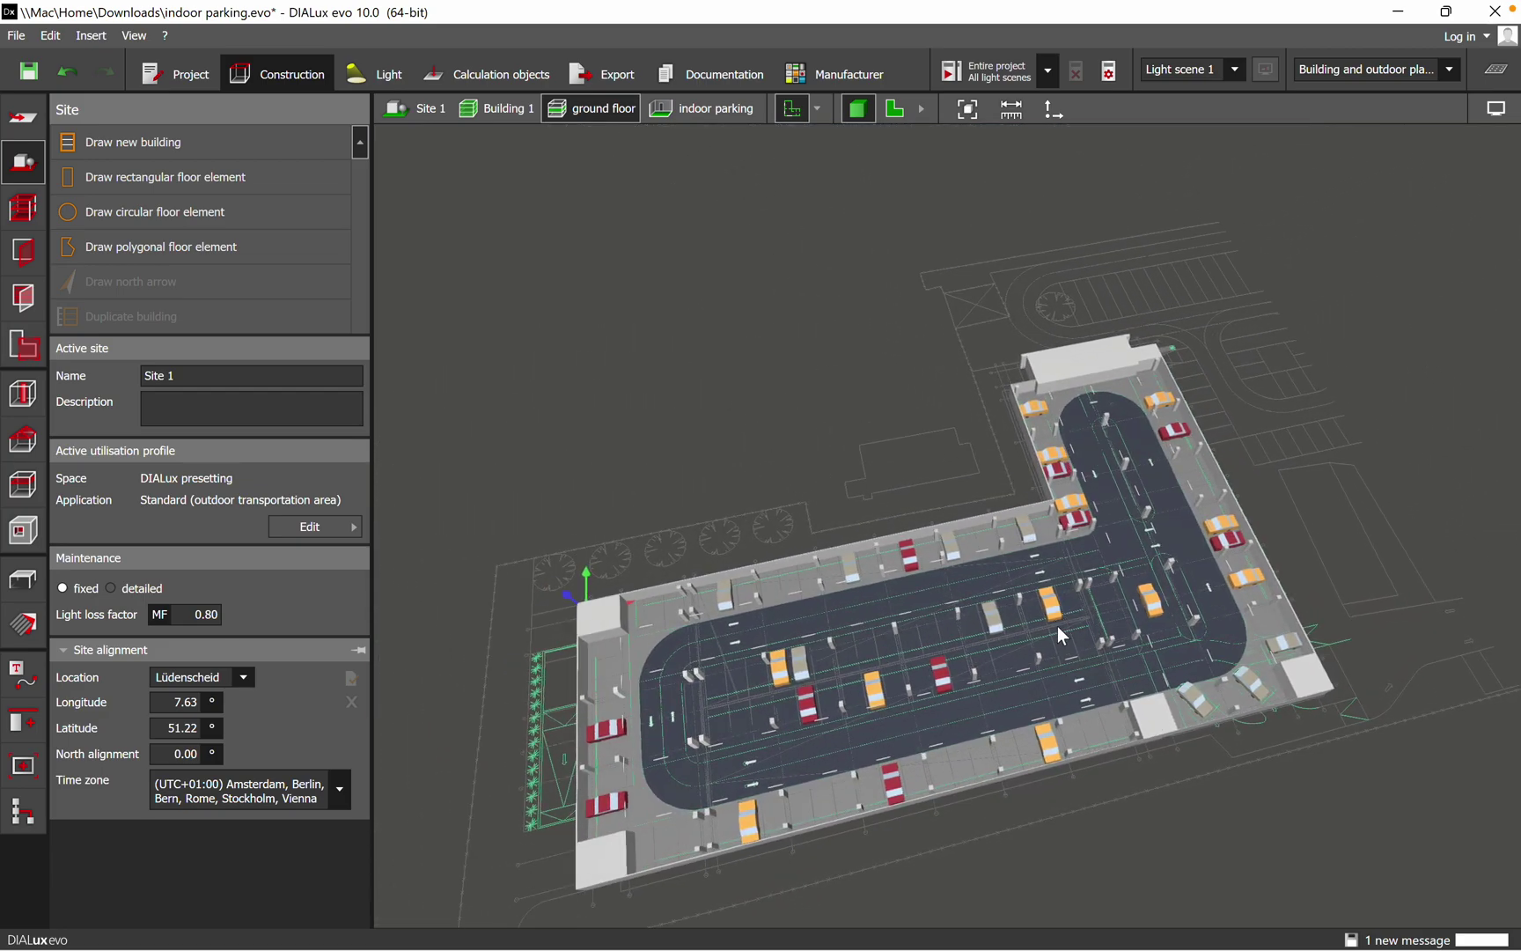
drag(1032, 646, 996, 642)
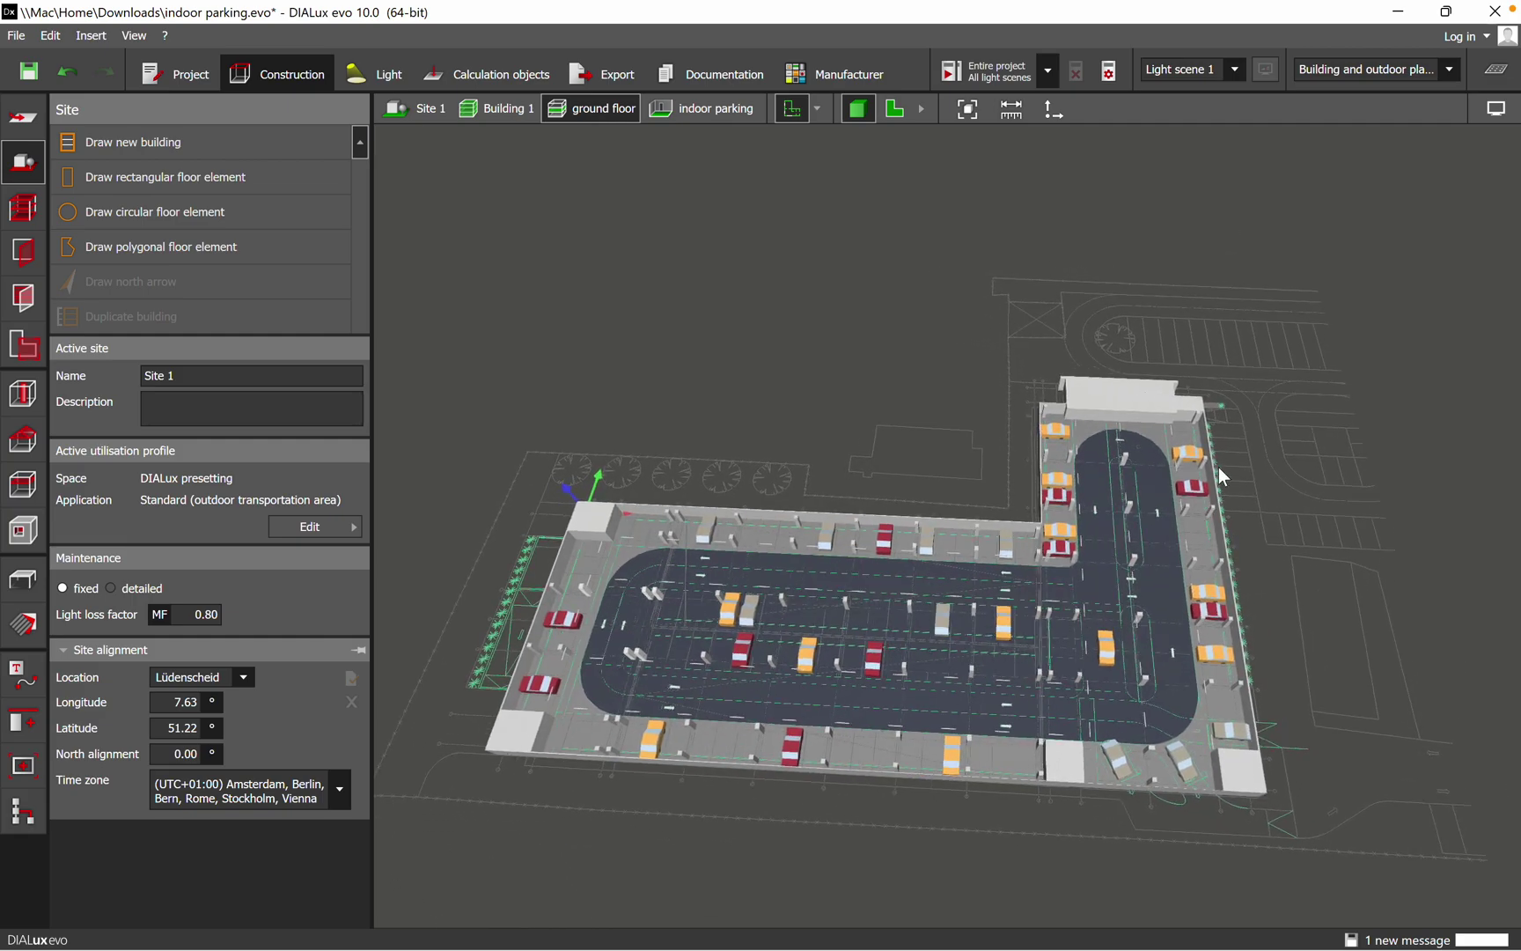
- Switch to the plan view and examine the outdoor parking bays and access roads beside the indoor parking building
click(906, 108)
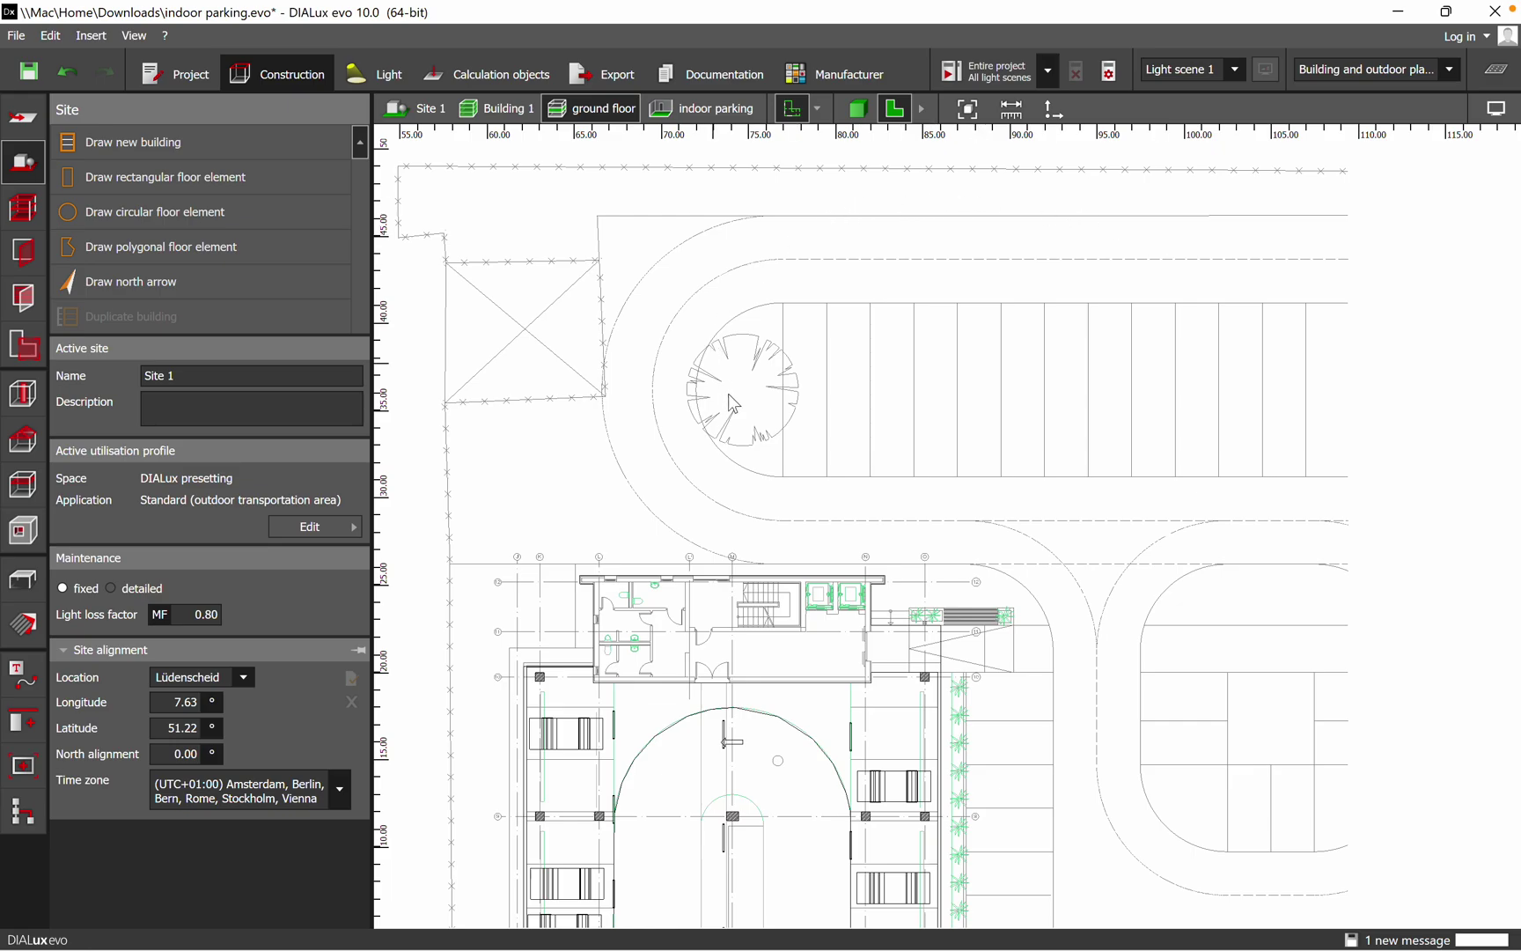
scroll(1014, 301, down, 3)
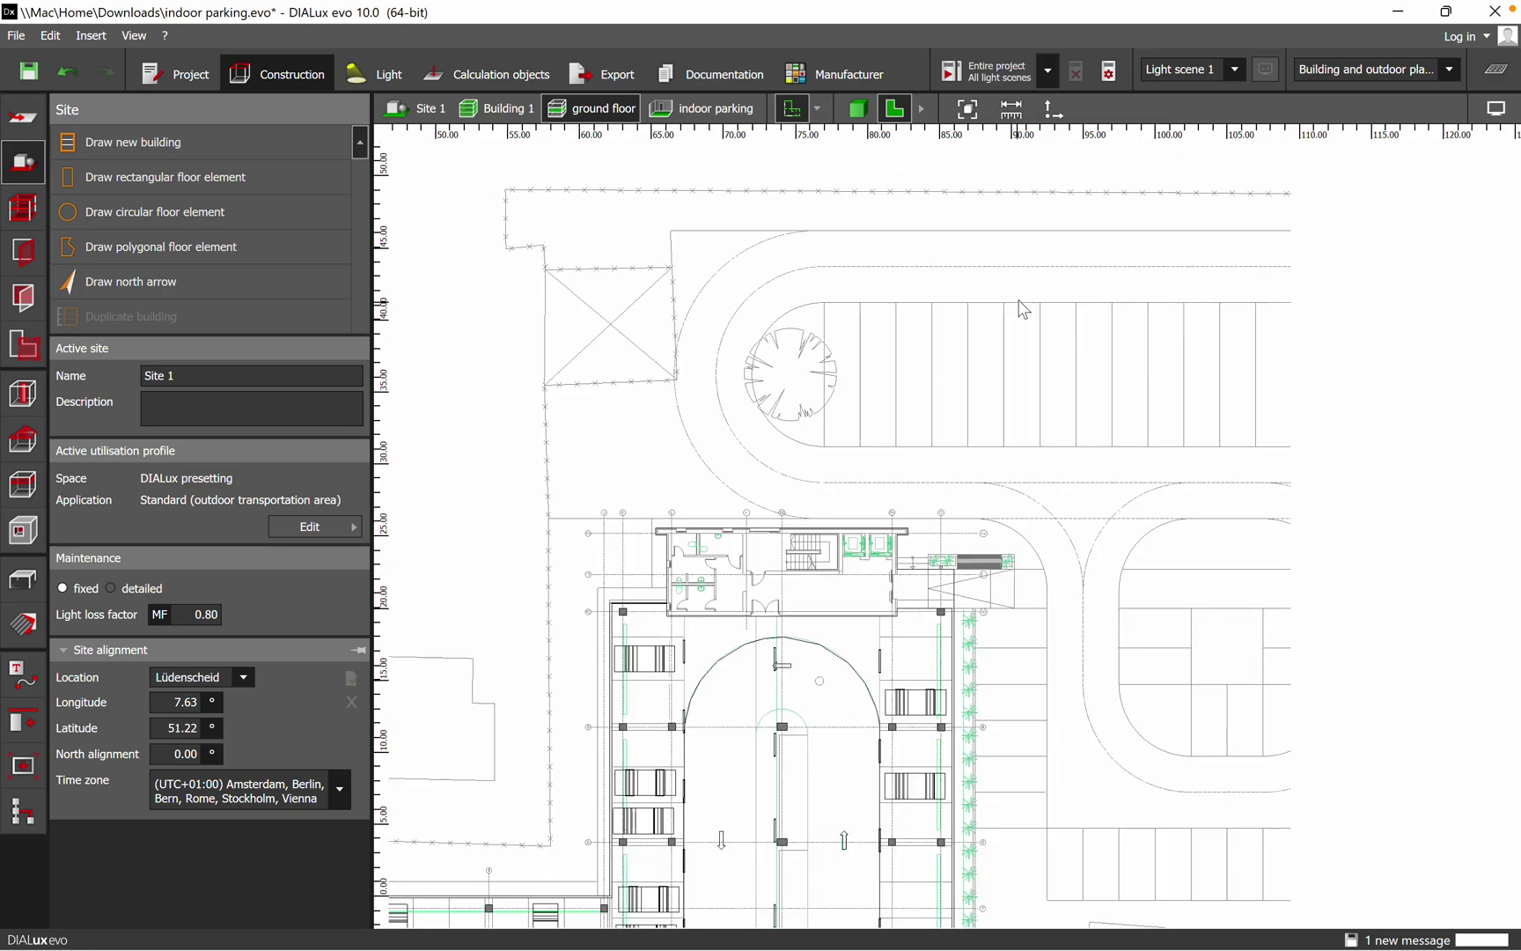
scroll(1107, 440, down, 6)
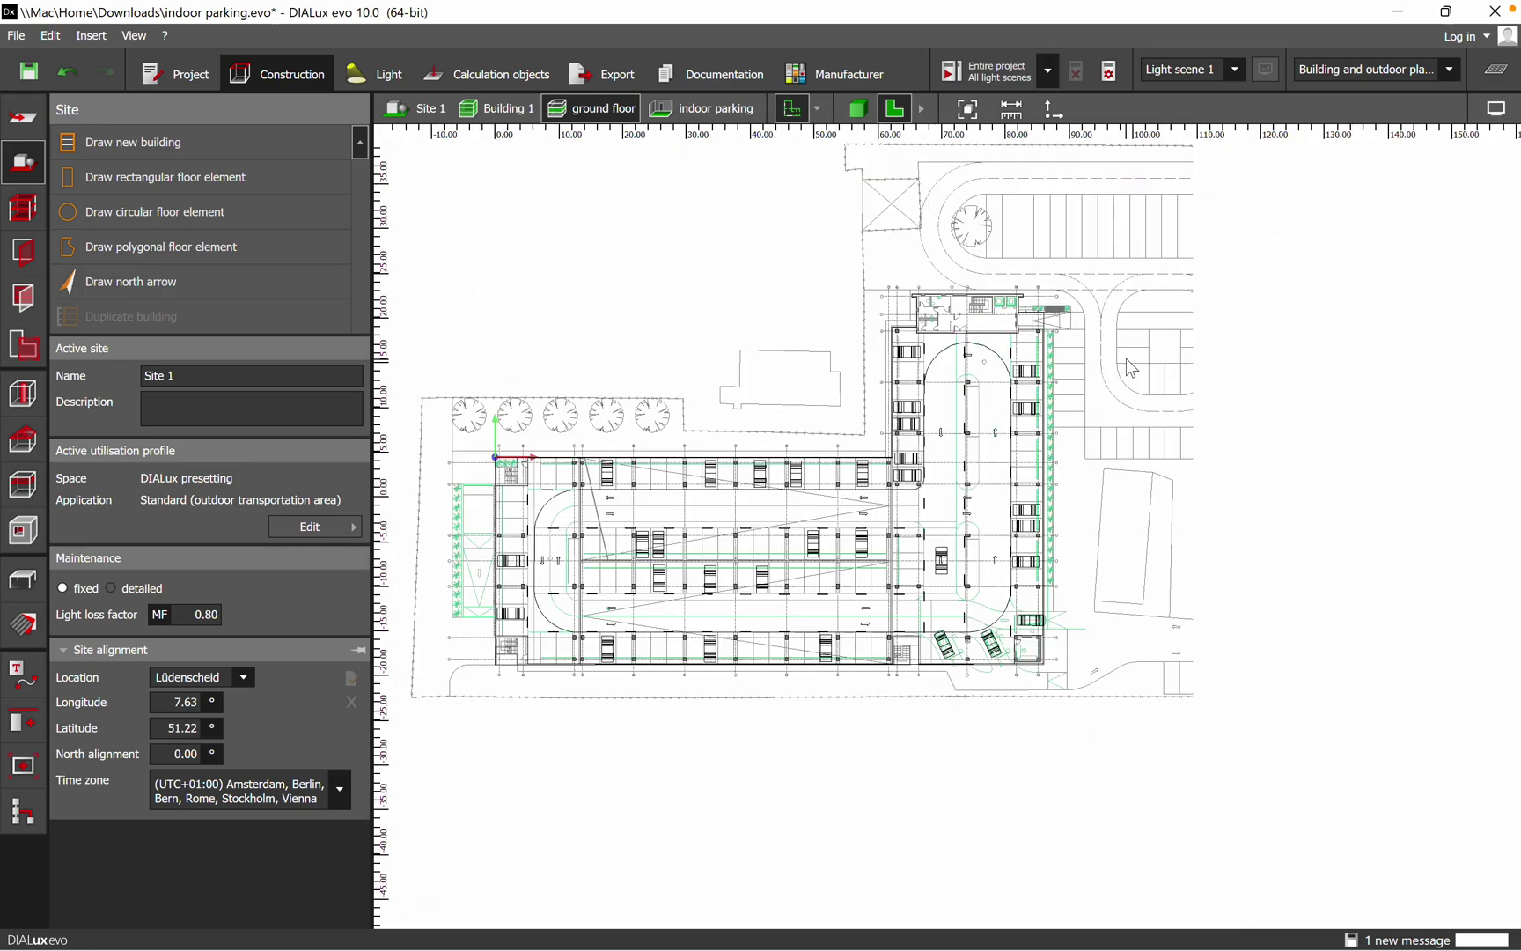
scroll(1110, 431, up, 6)
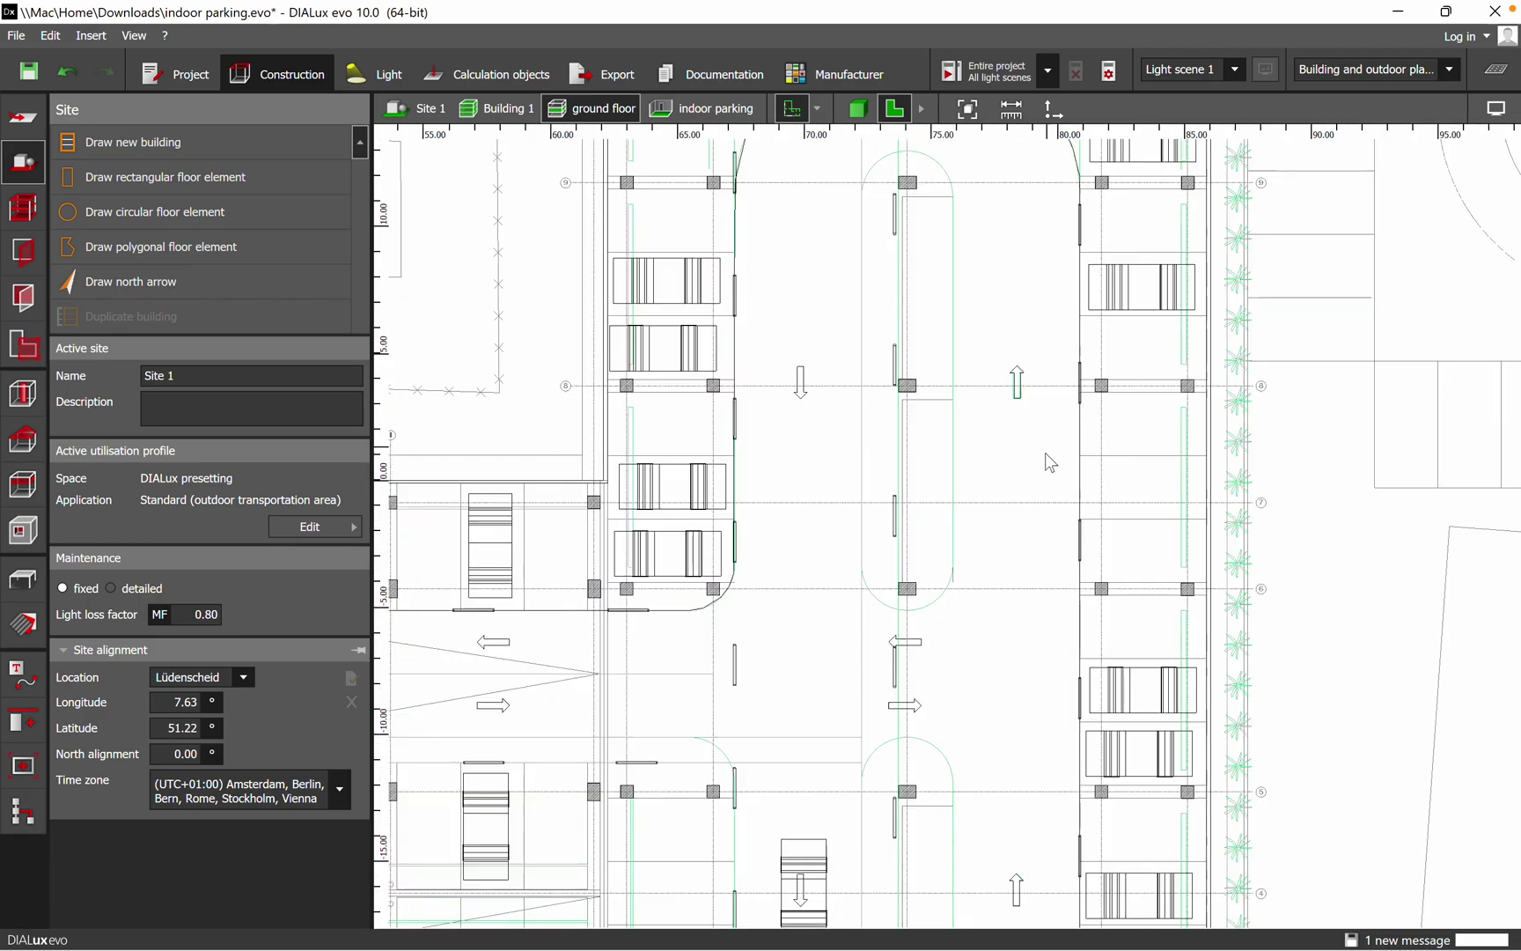
scroll(1046, 453, down, 3)
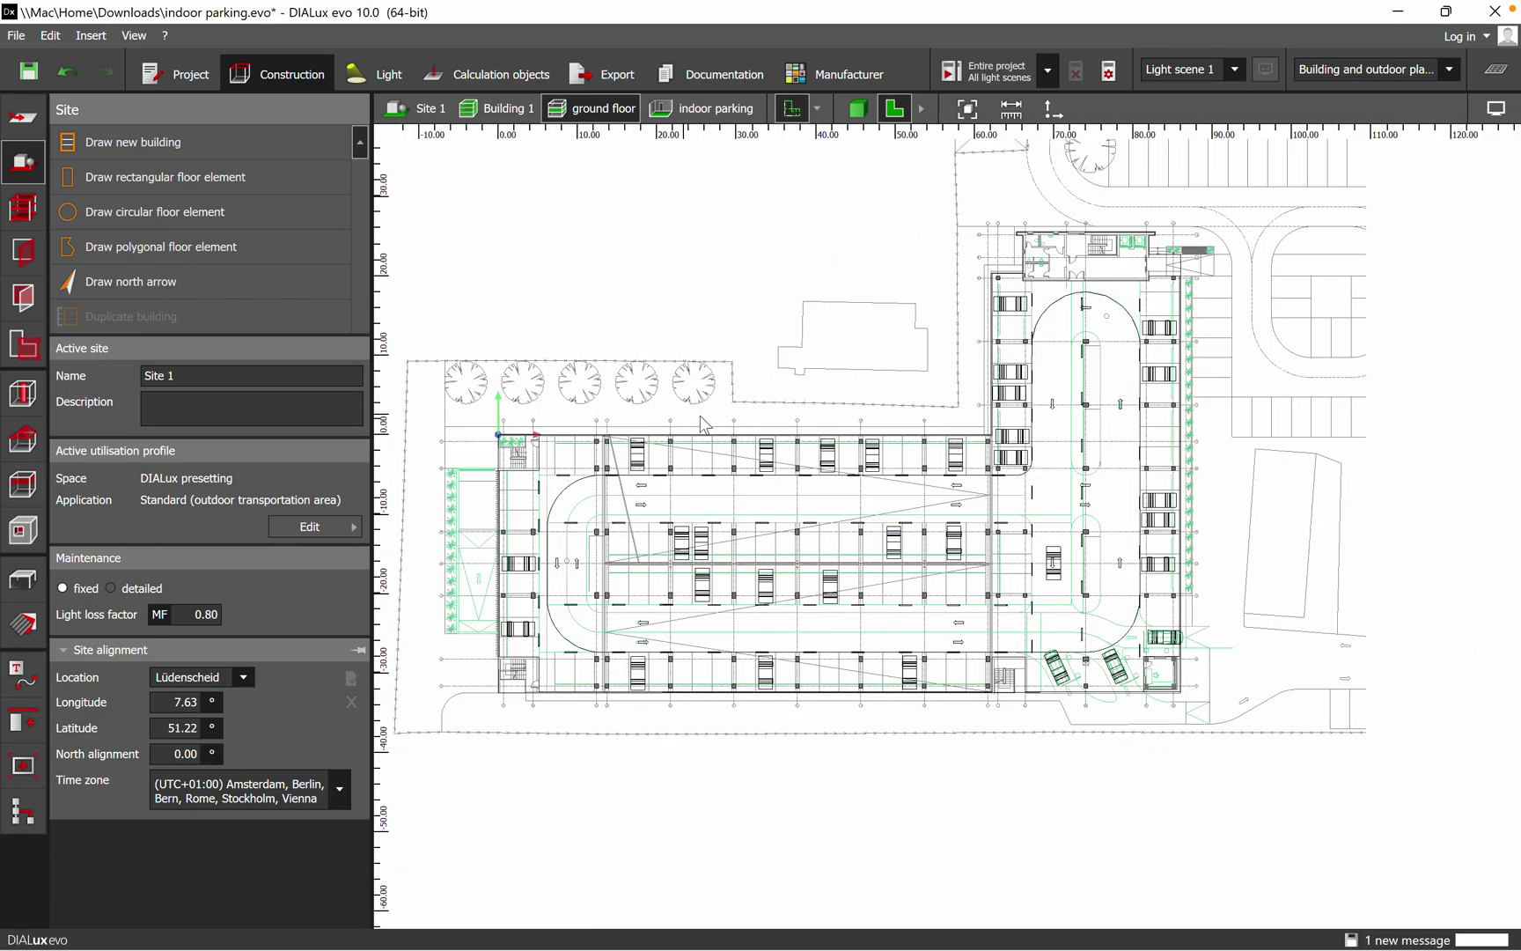
middle_drag(889, 307, 789, 474)
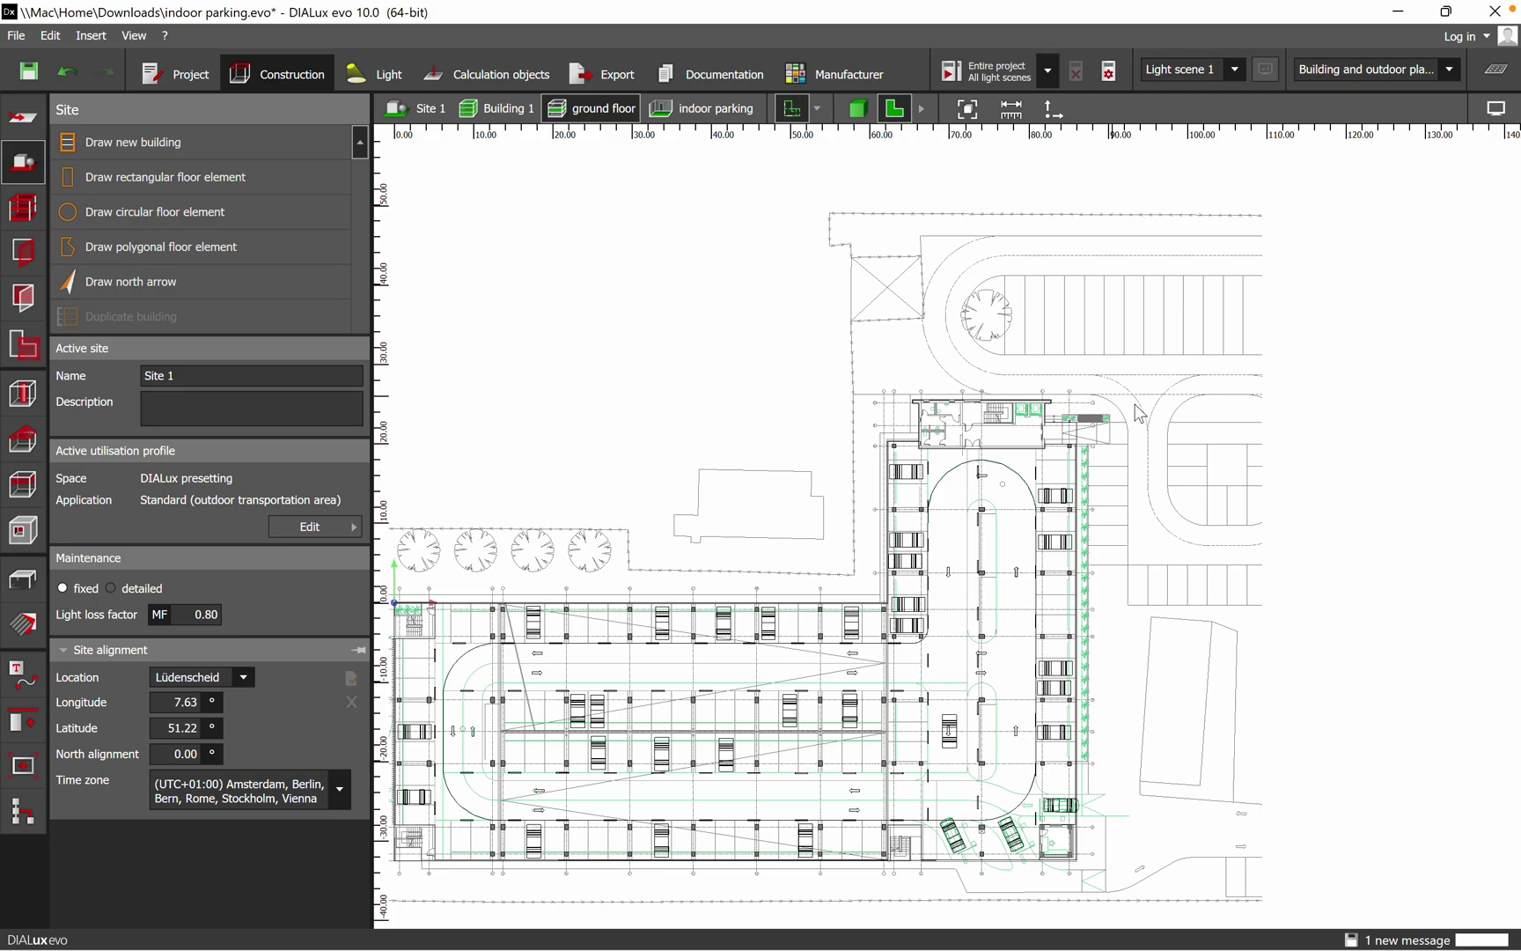
scroll(1142, 537, up, 1)
middle_drag(1147, 554, 1070, 347)
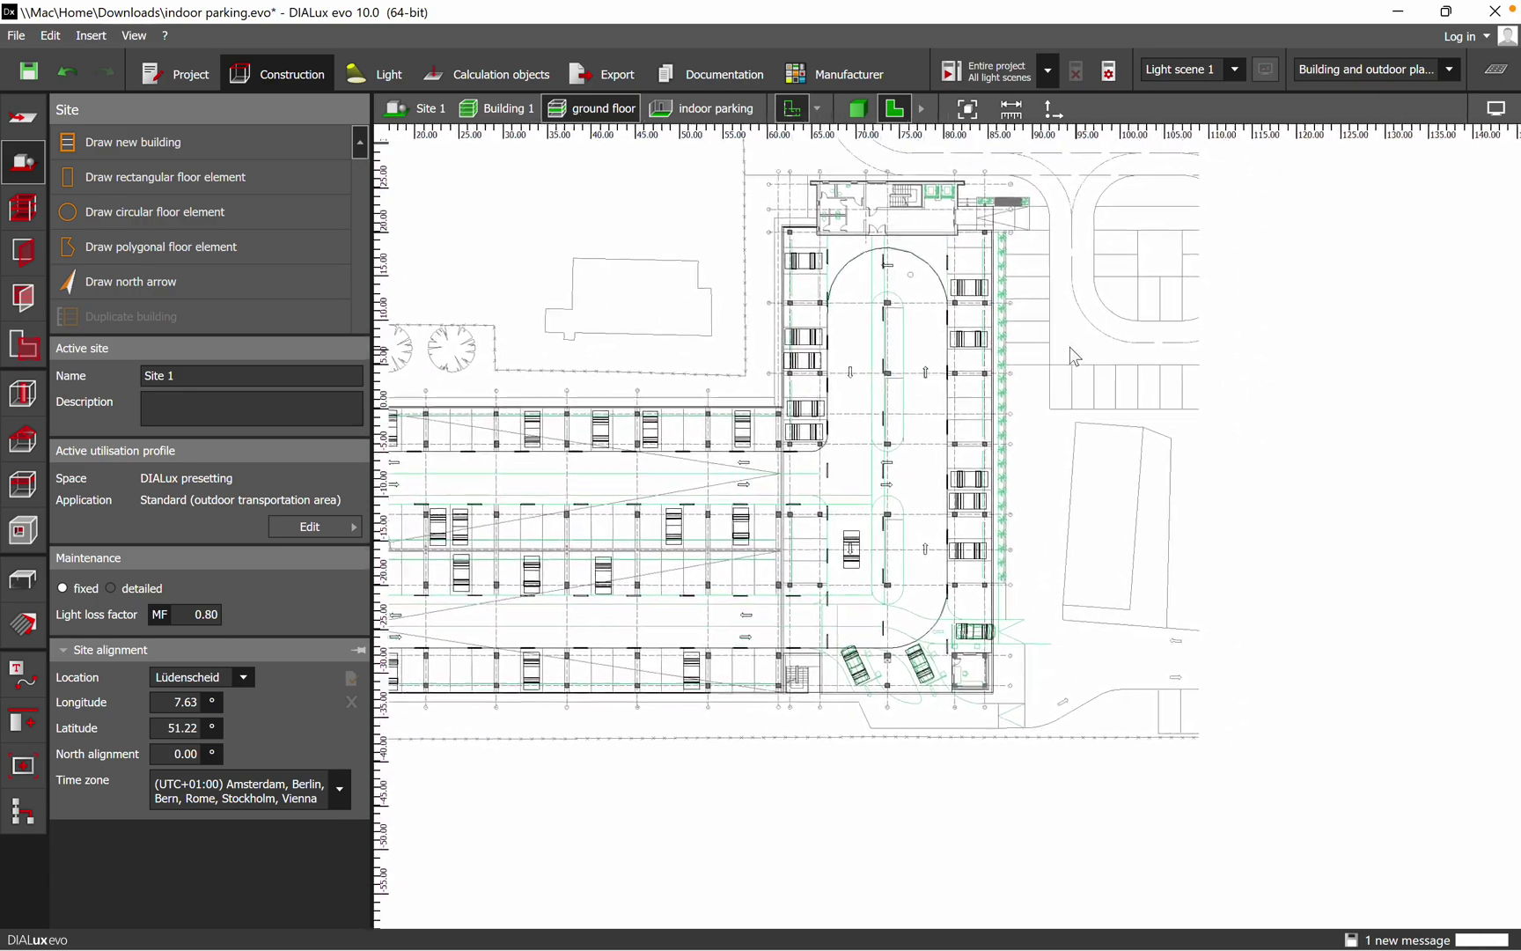
scroll(927, 214, up, 6)
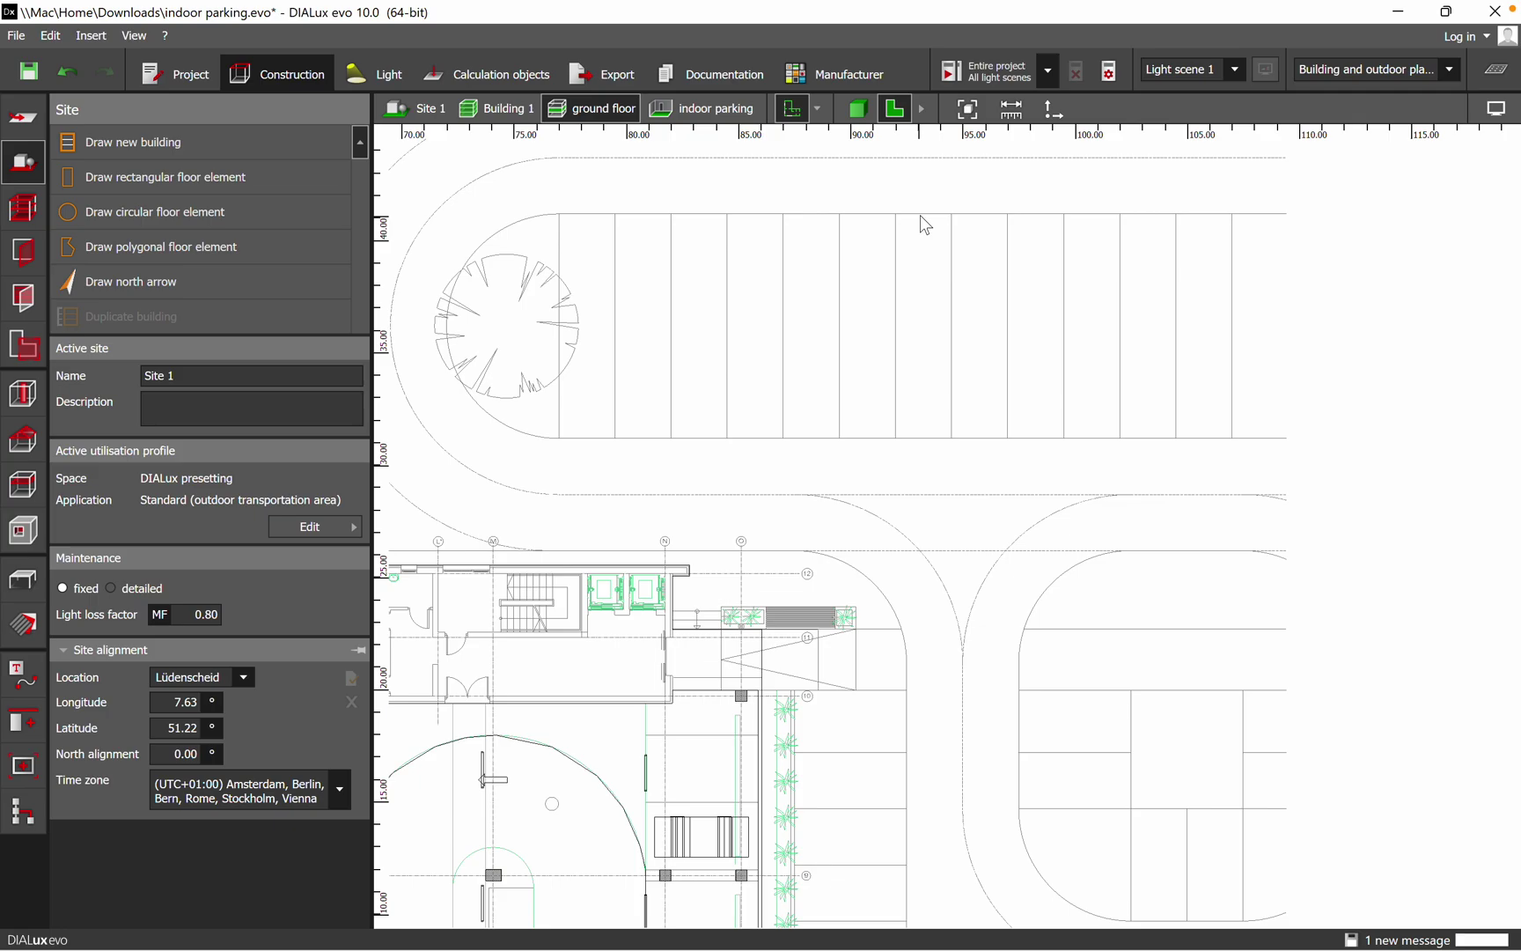
scroll(920, 217, down, 6)
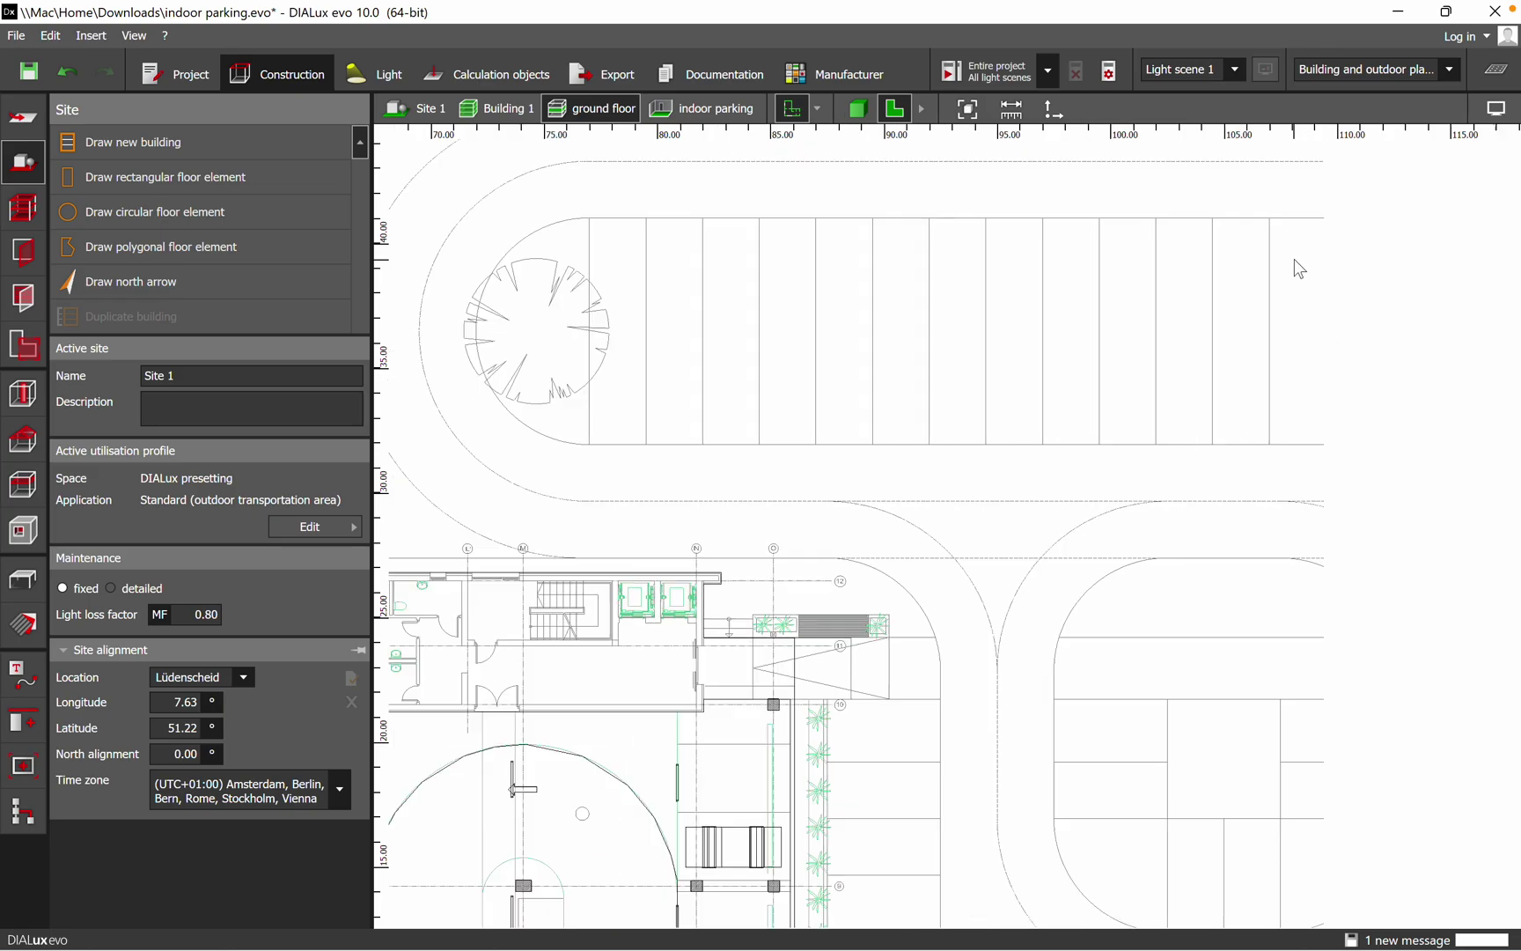
scroll(1225, 350, down, 1)
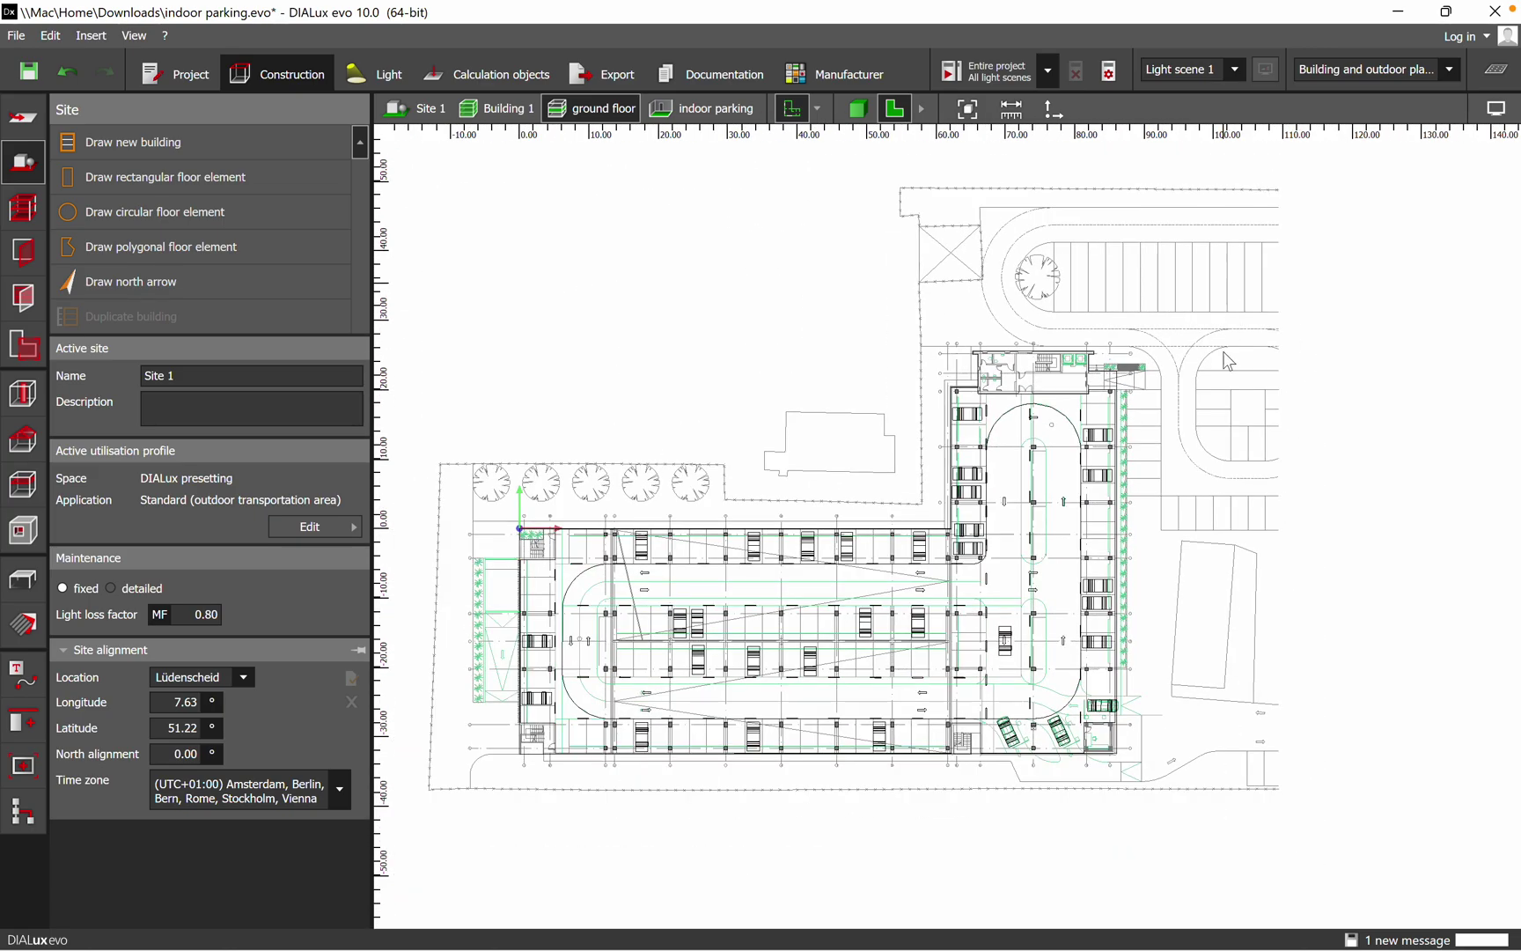
- Examine the site boundary, trees and outdoor areas surrounding the building on the plan, declining to save the project
mouse_move(1229, 448)
middle_down()
mouse_move(1250, 416)
mouse_move(1301, 393)
middle_up()
scroll(482, 684, up, 2)
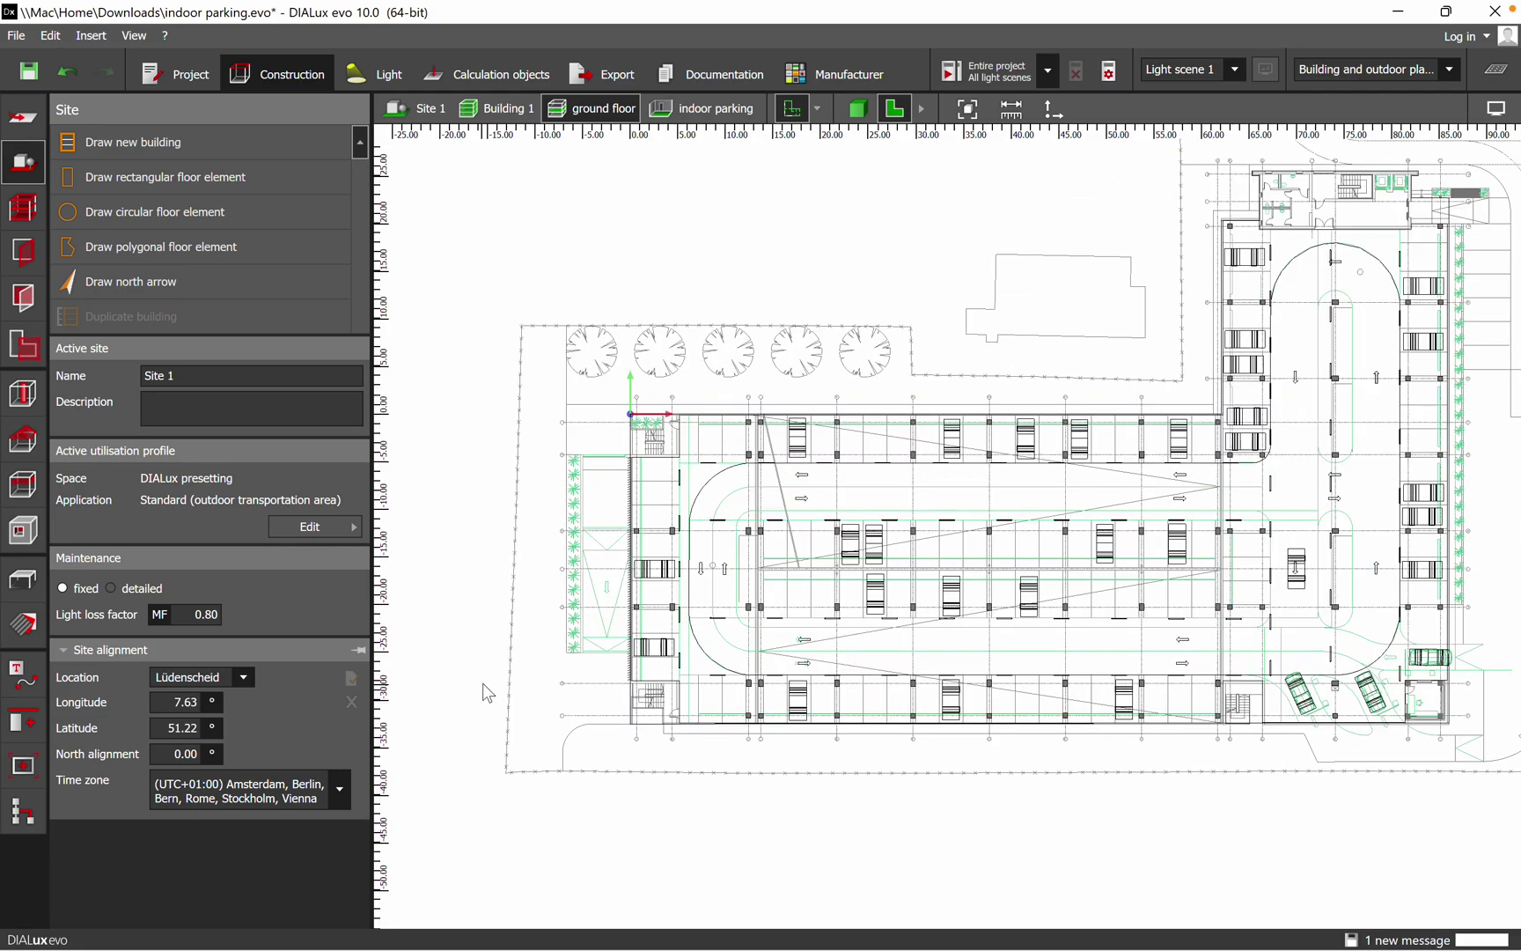
scroll(508, 627, up, 2)
scroll(877, 273, up, 1)
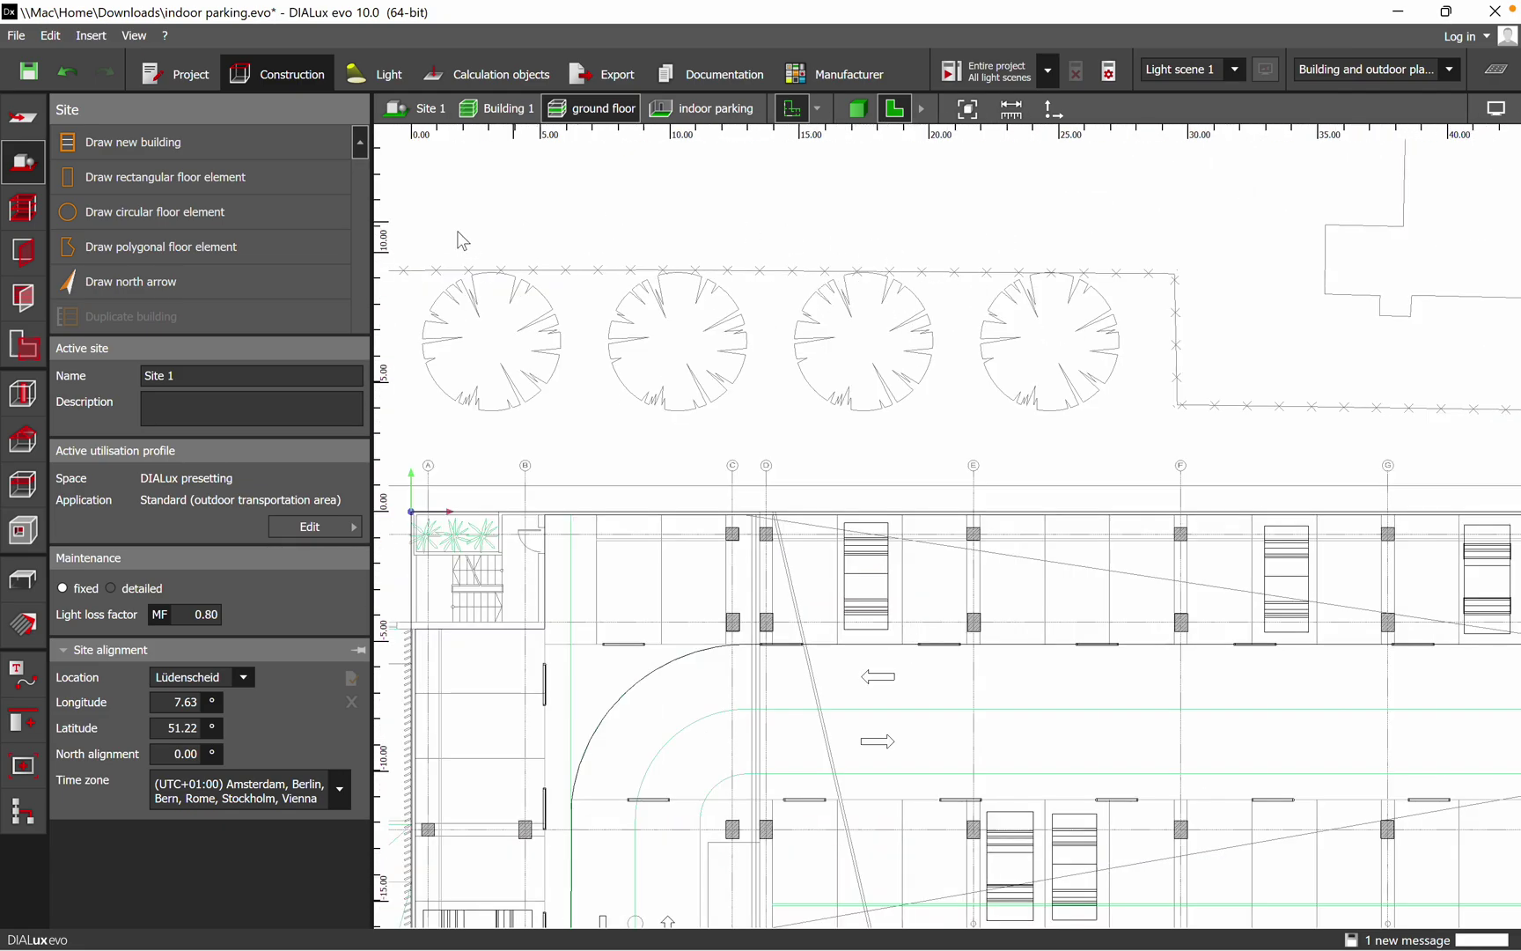
scroll(775, 352, up, 2)
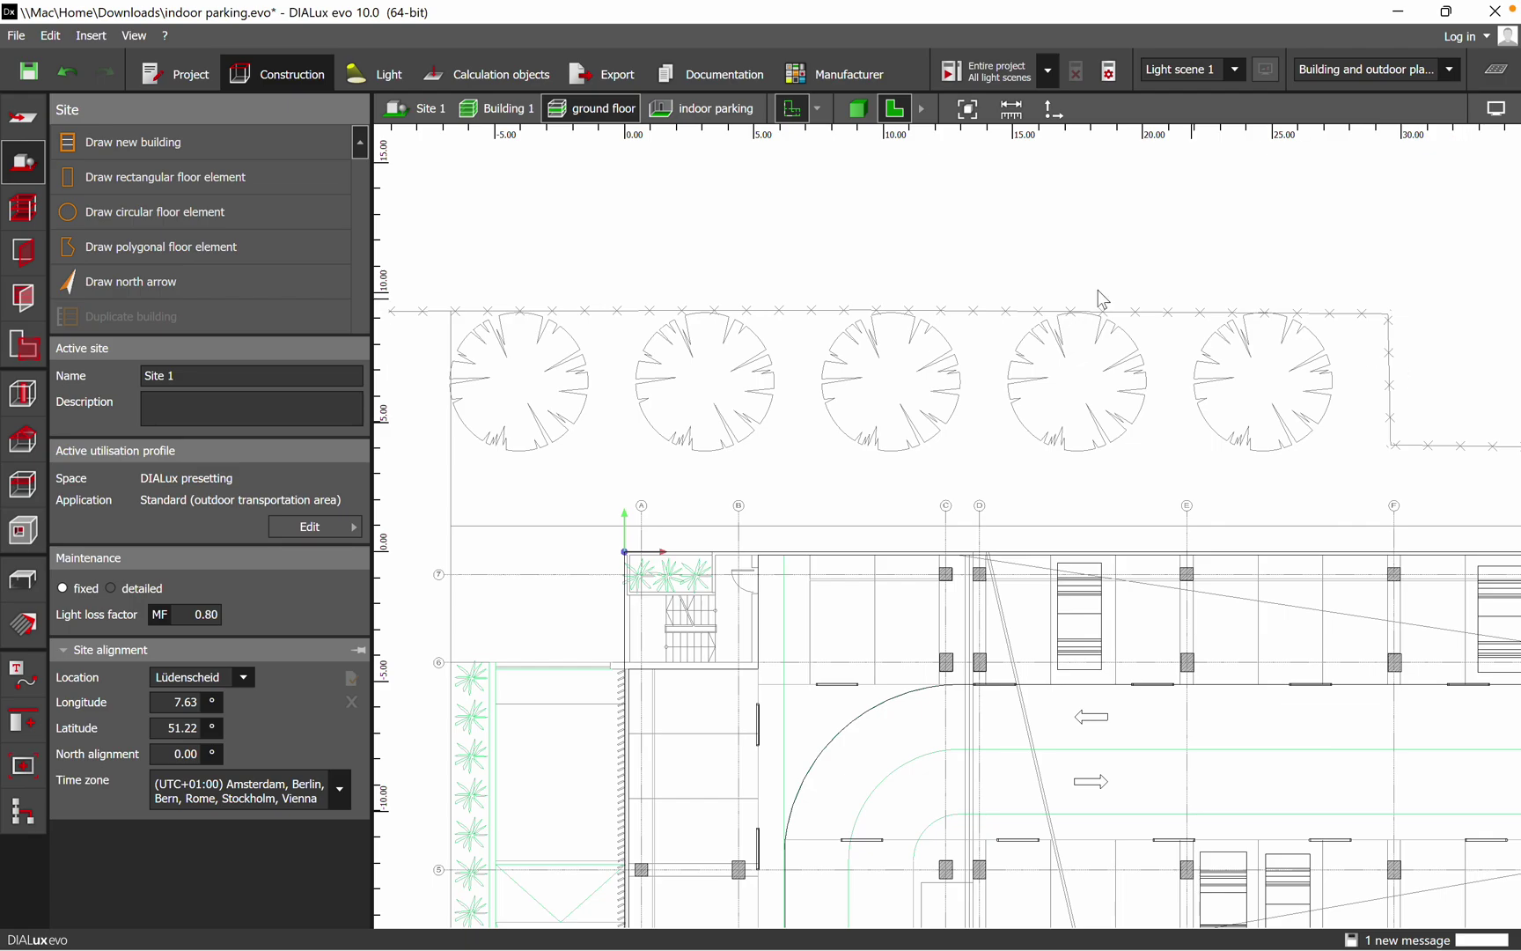
scroll(656, 335, down, 3)
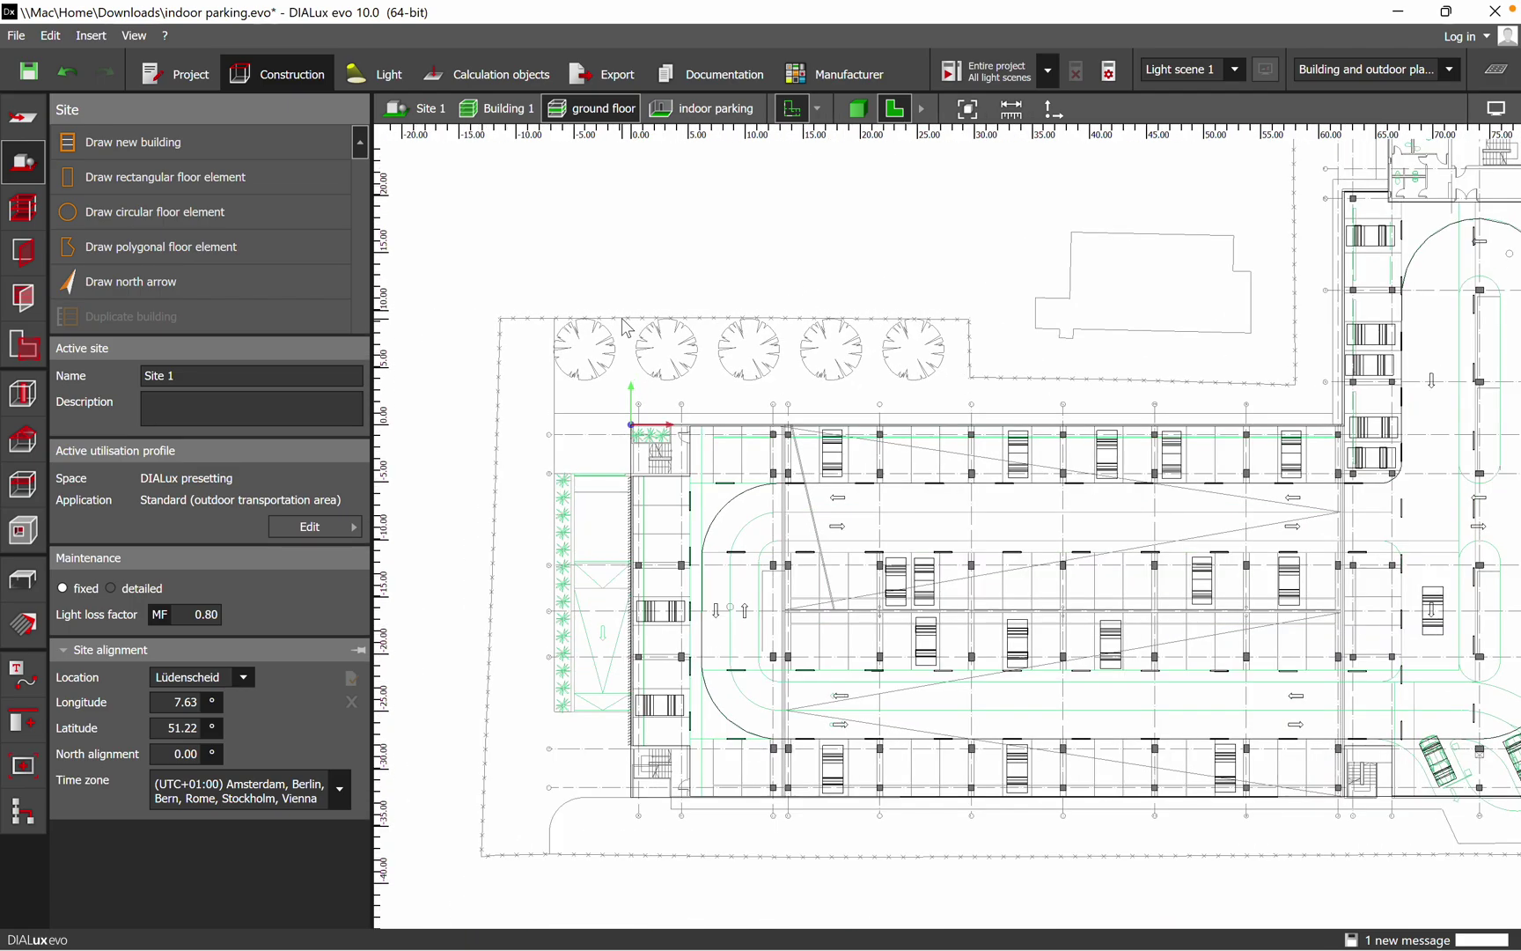
middle_drag(1033, 413, 553, 442)
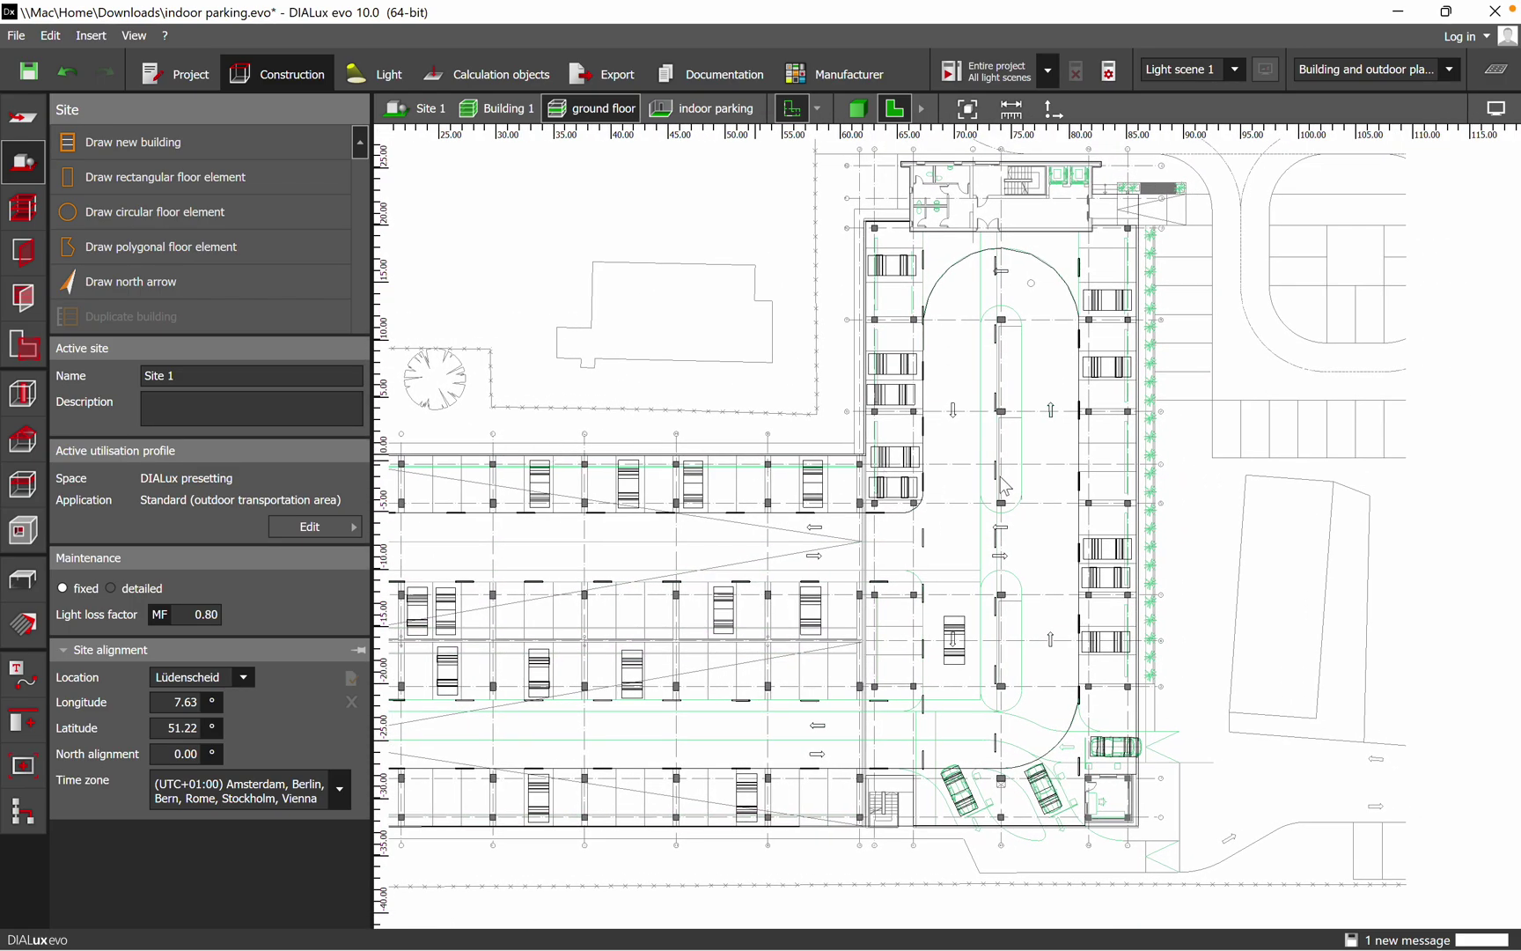
middle_drag(1142, 483, 1097, 481)
right_drag(1100, 490, 903, 653)
middle_drag(899, 644, 931, 800)
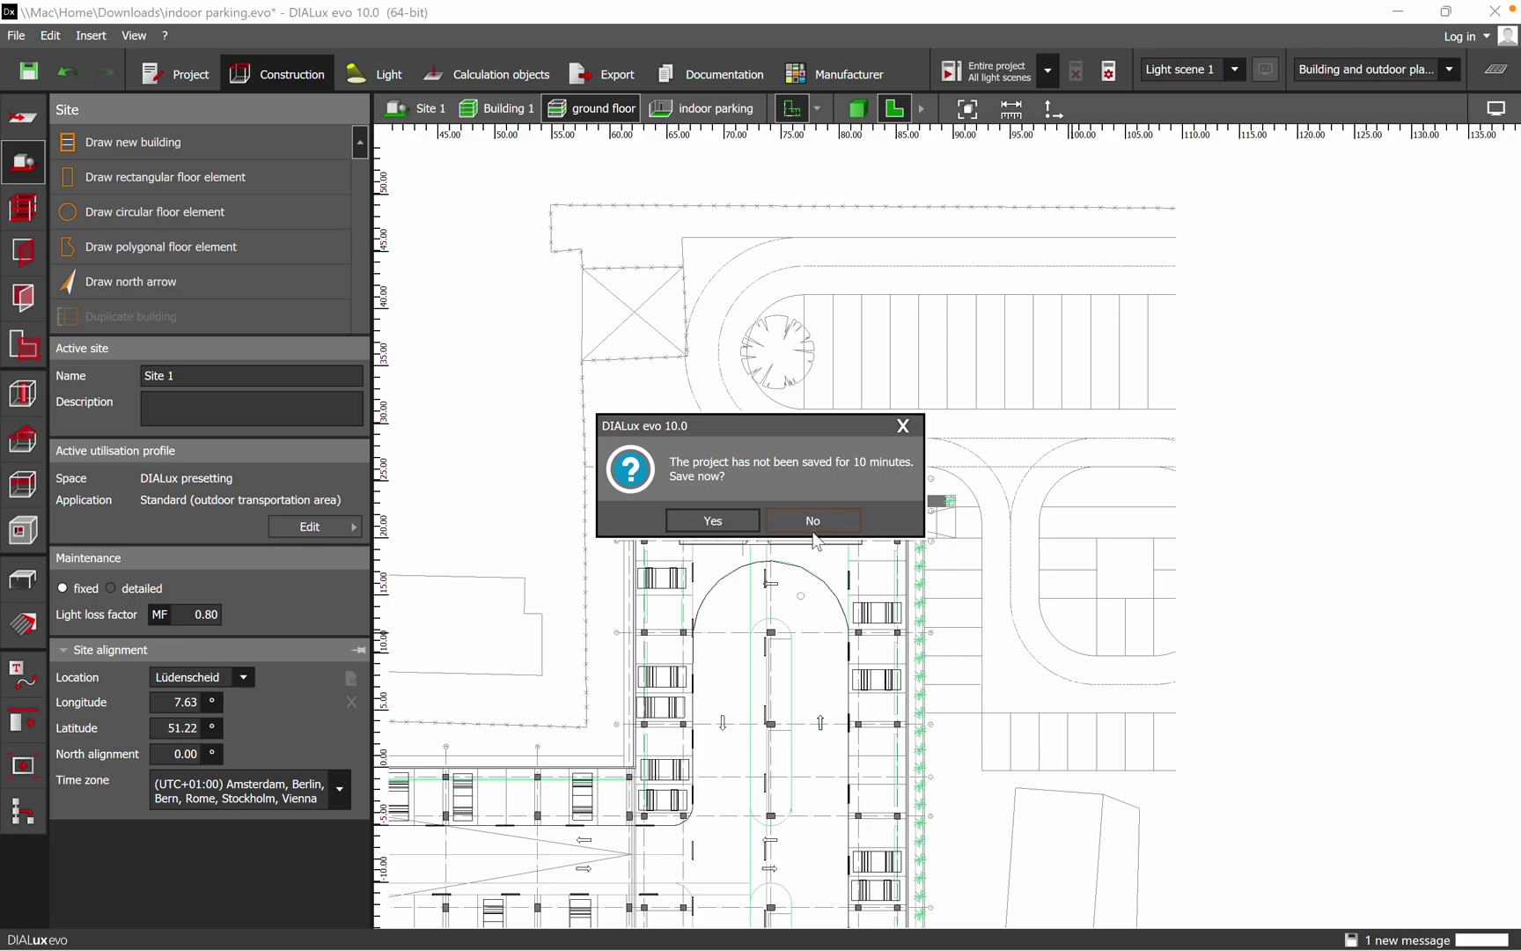
click(814, 521)
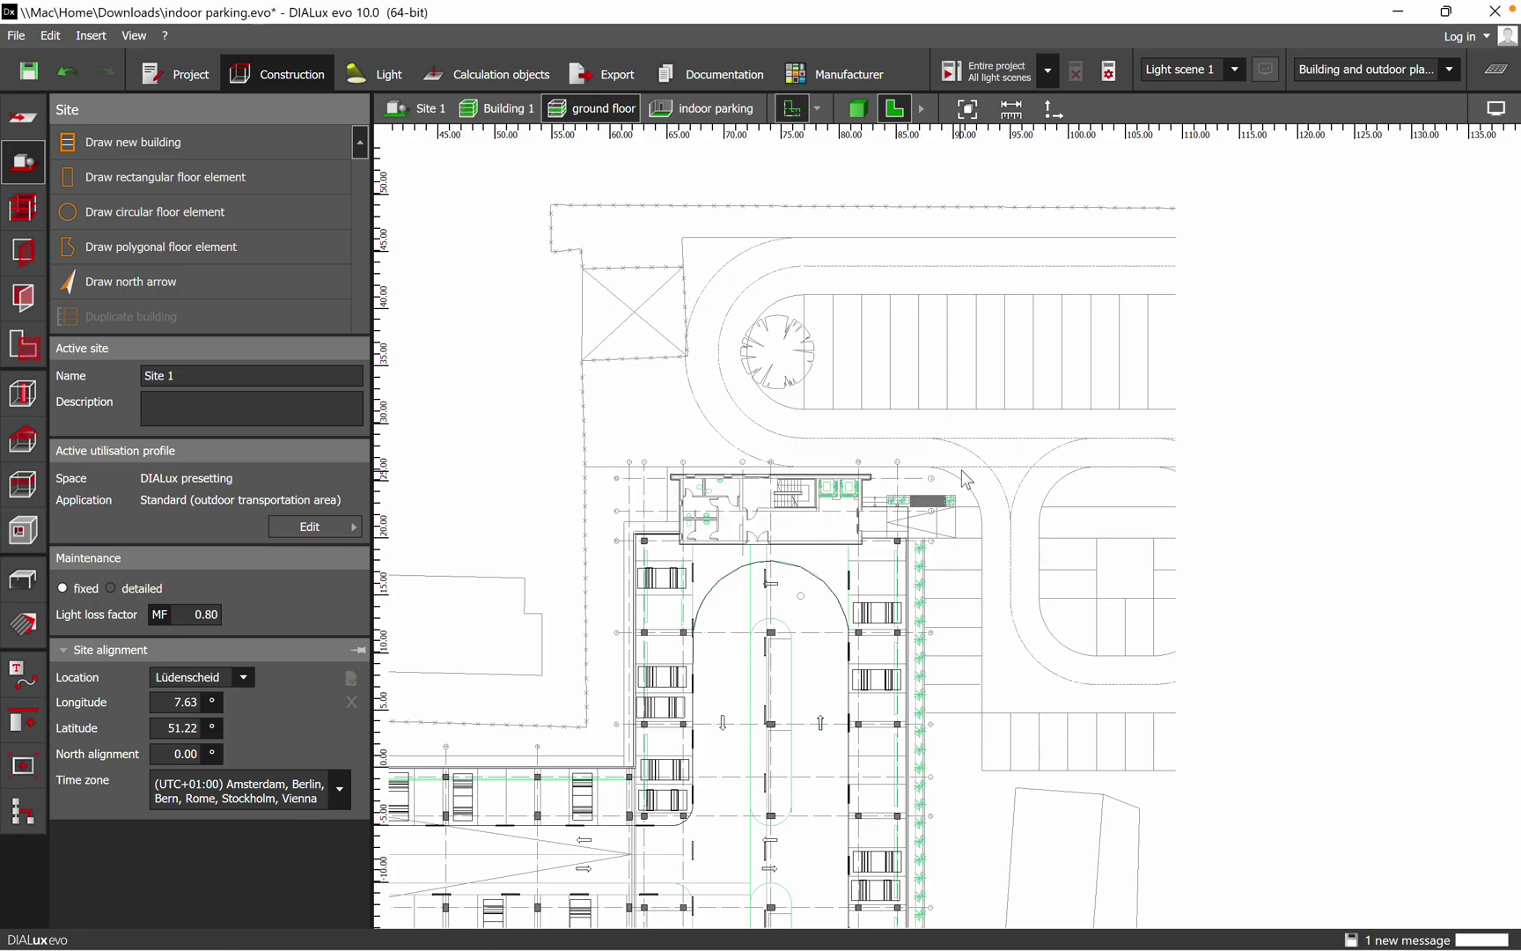
scroll(955, 486, down, 5)
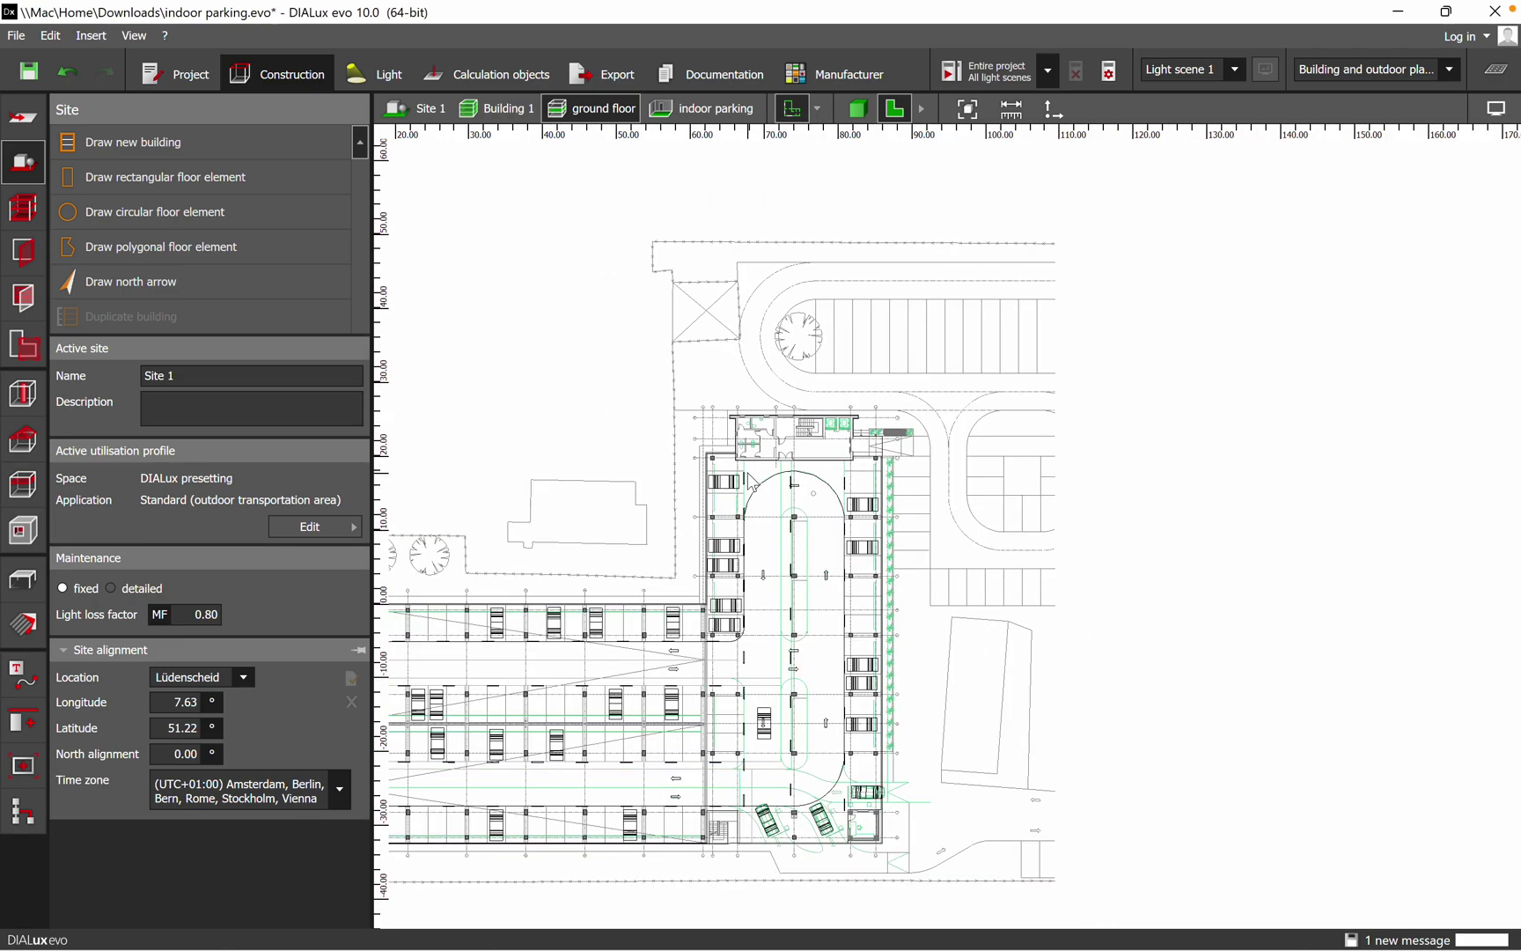
middle_drag(1039, 465, 1049, 463)
scroll(1048, 463, down, 1)
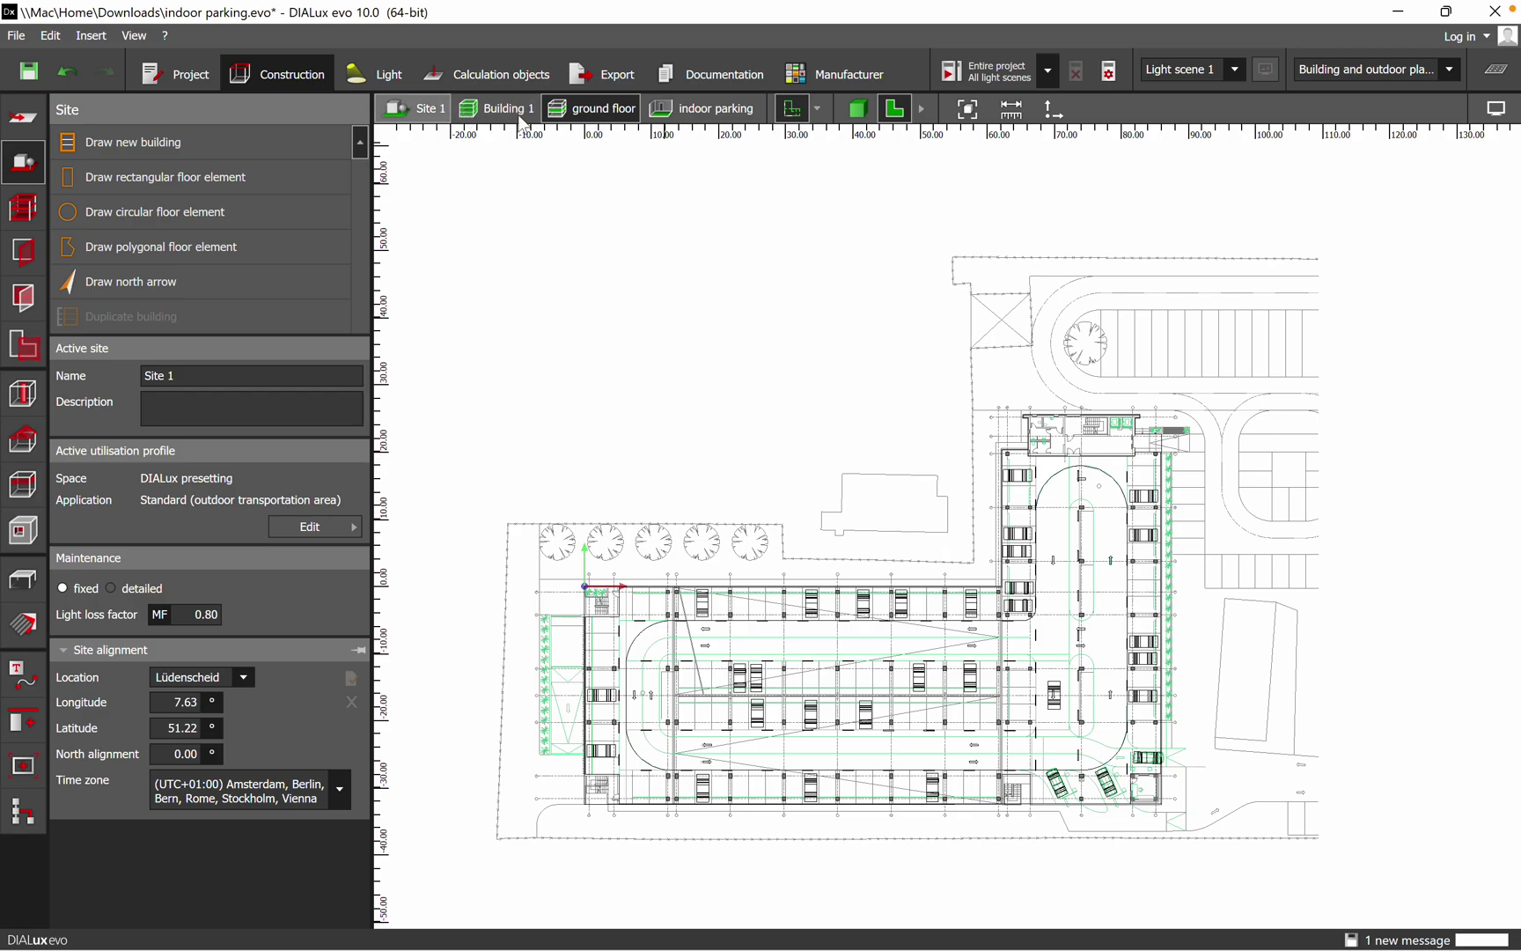
- Make Site 1 the active level in the plan view instead of the ground floor
click(713, 110)
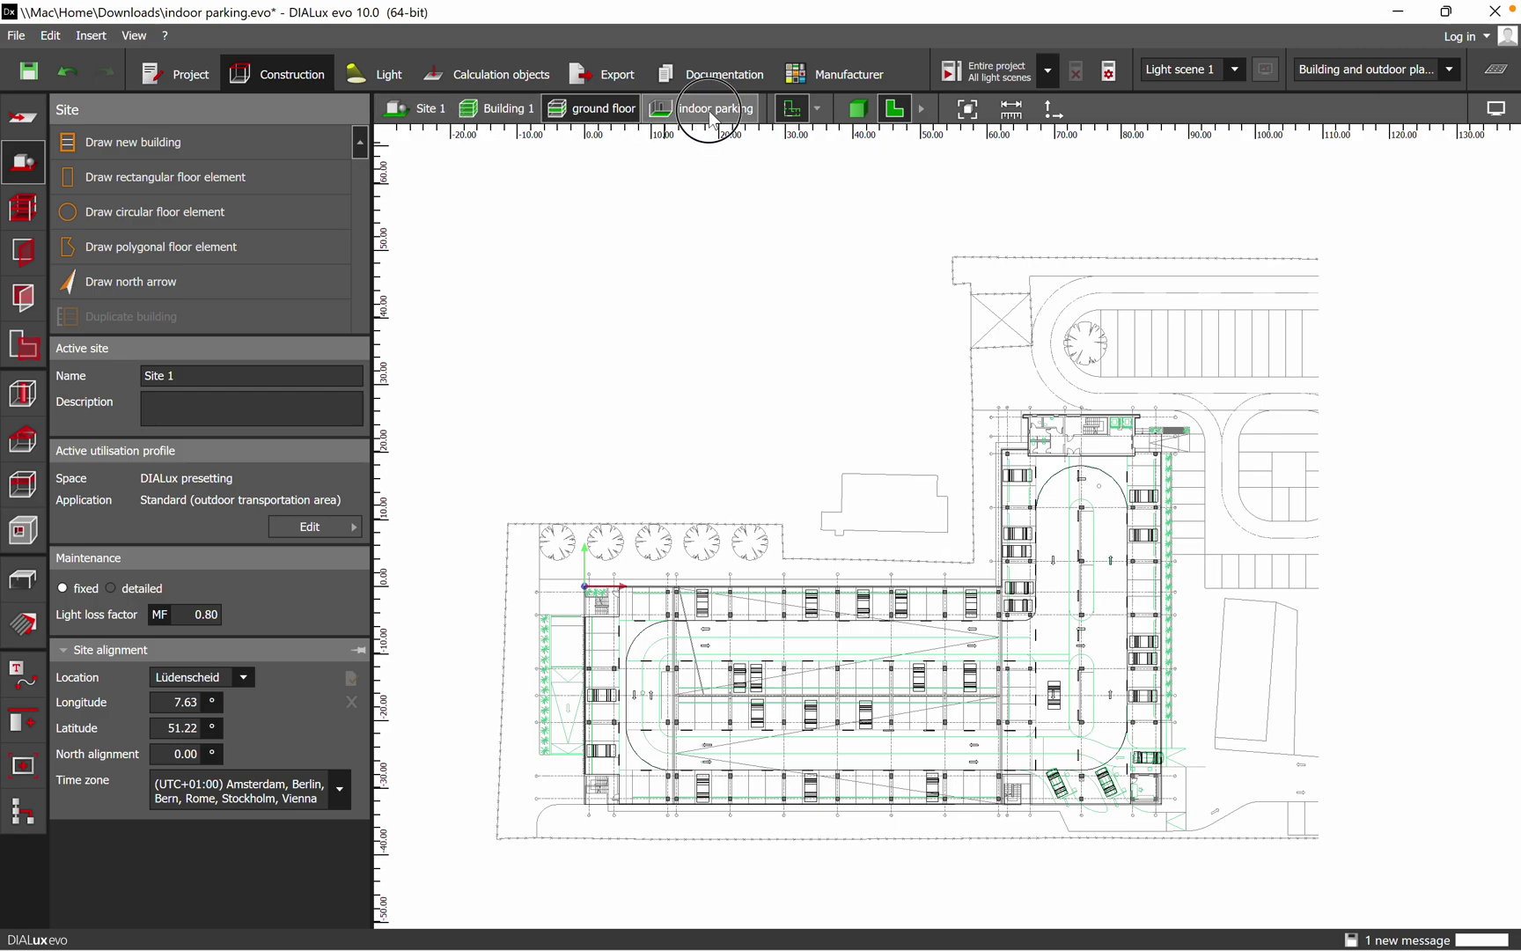
click(605, 113)
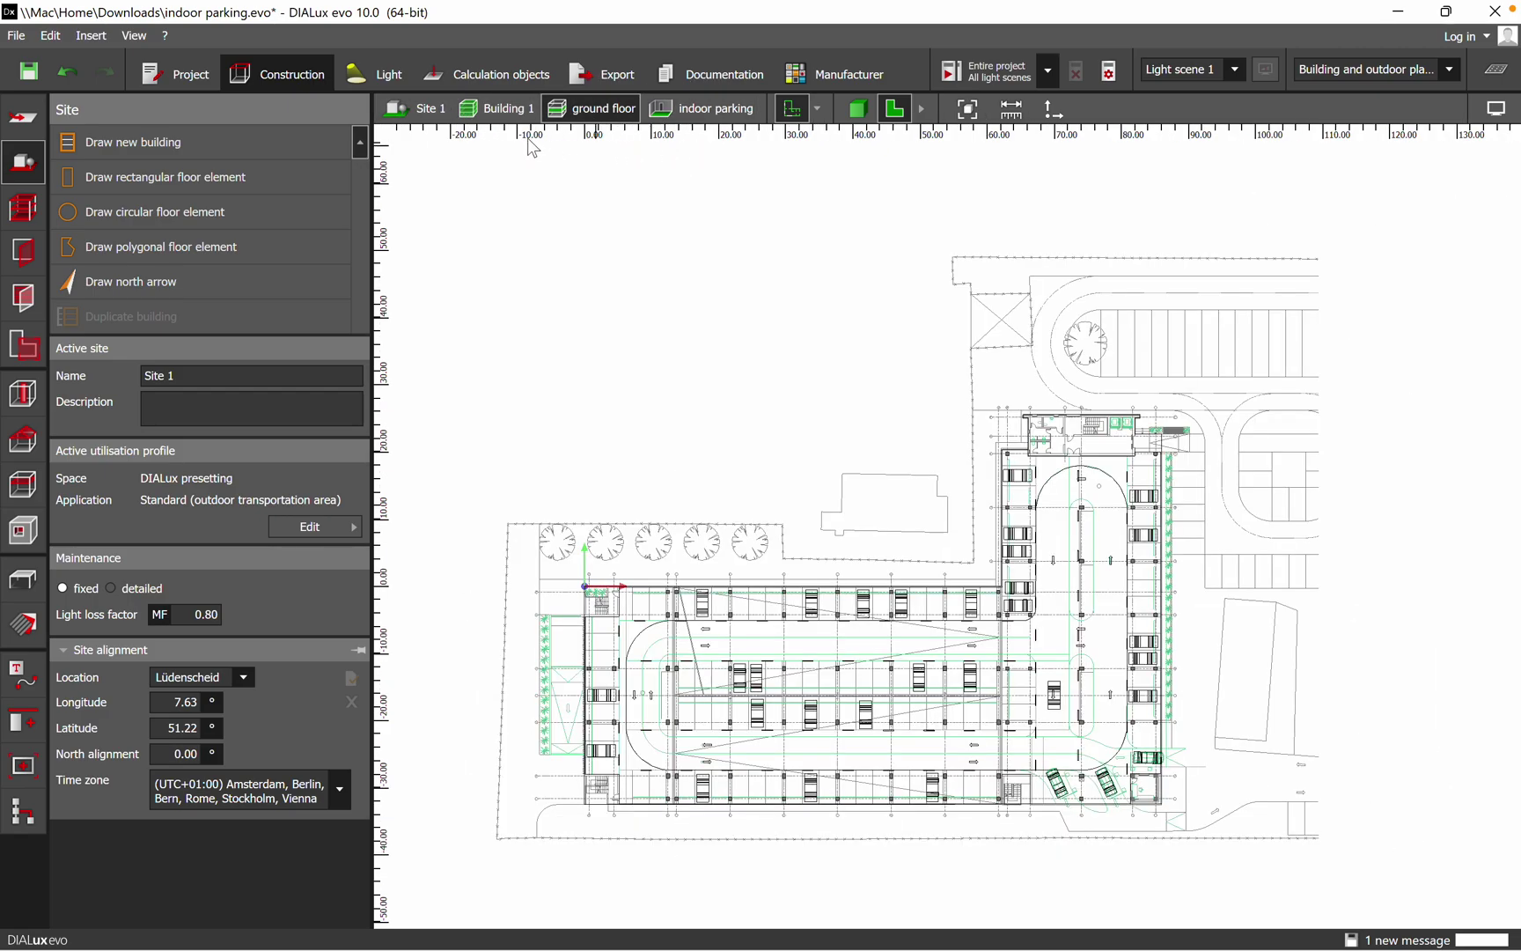
click(418, 118)
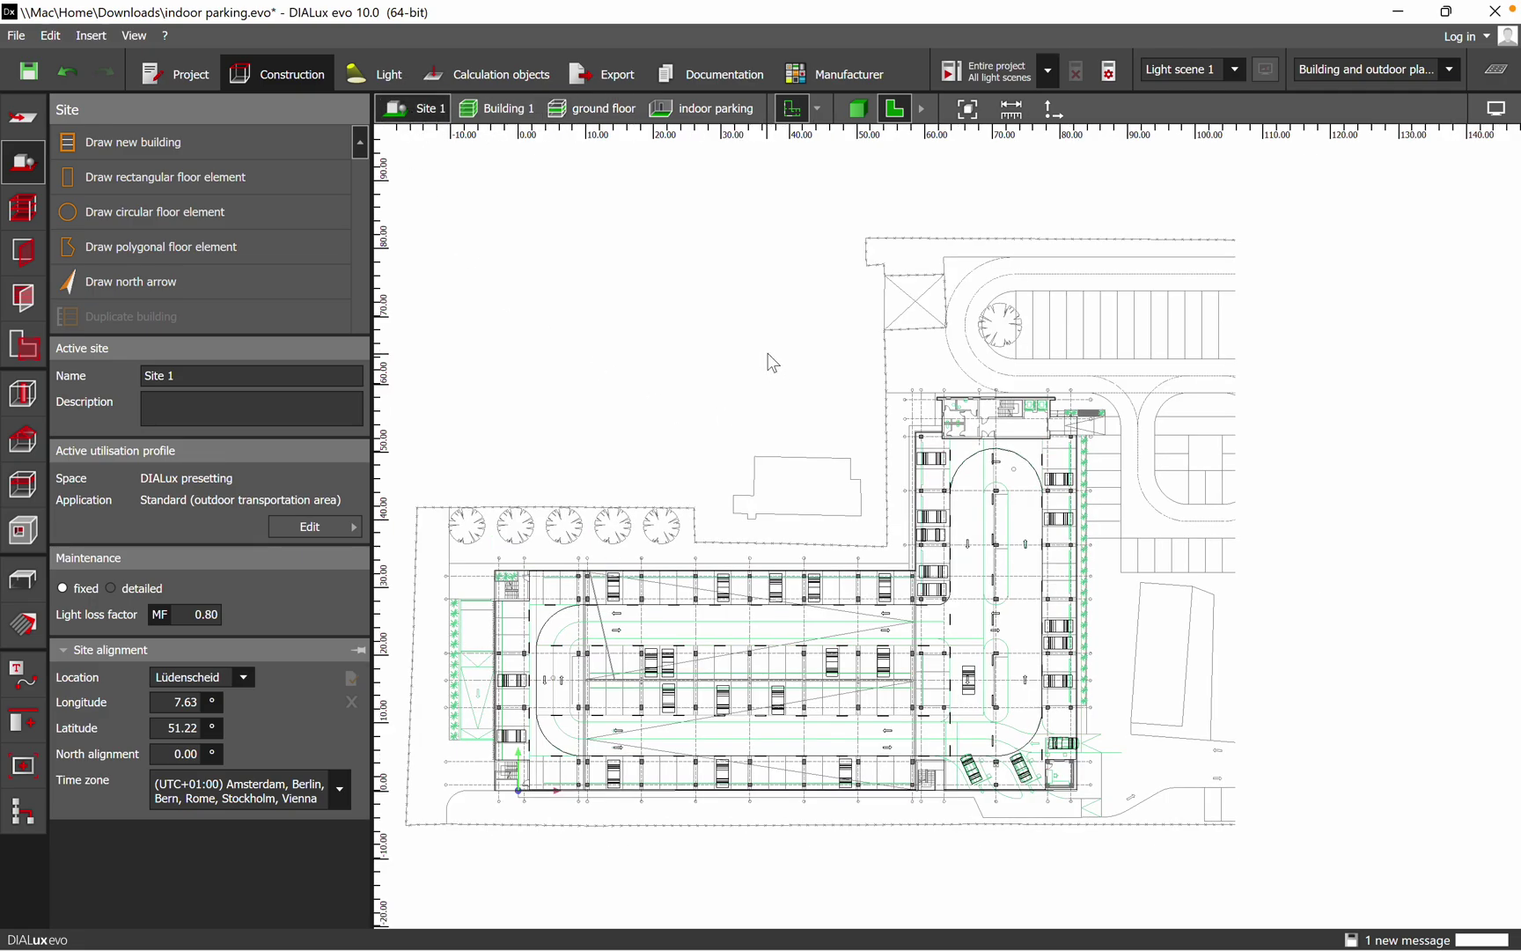
middle_drag(767, 360, 913, 329)
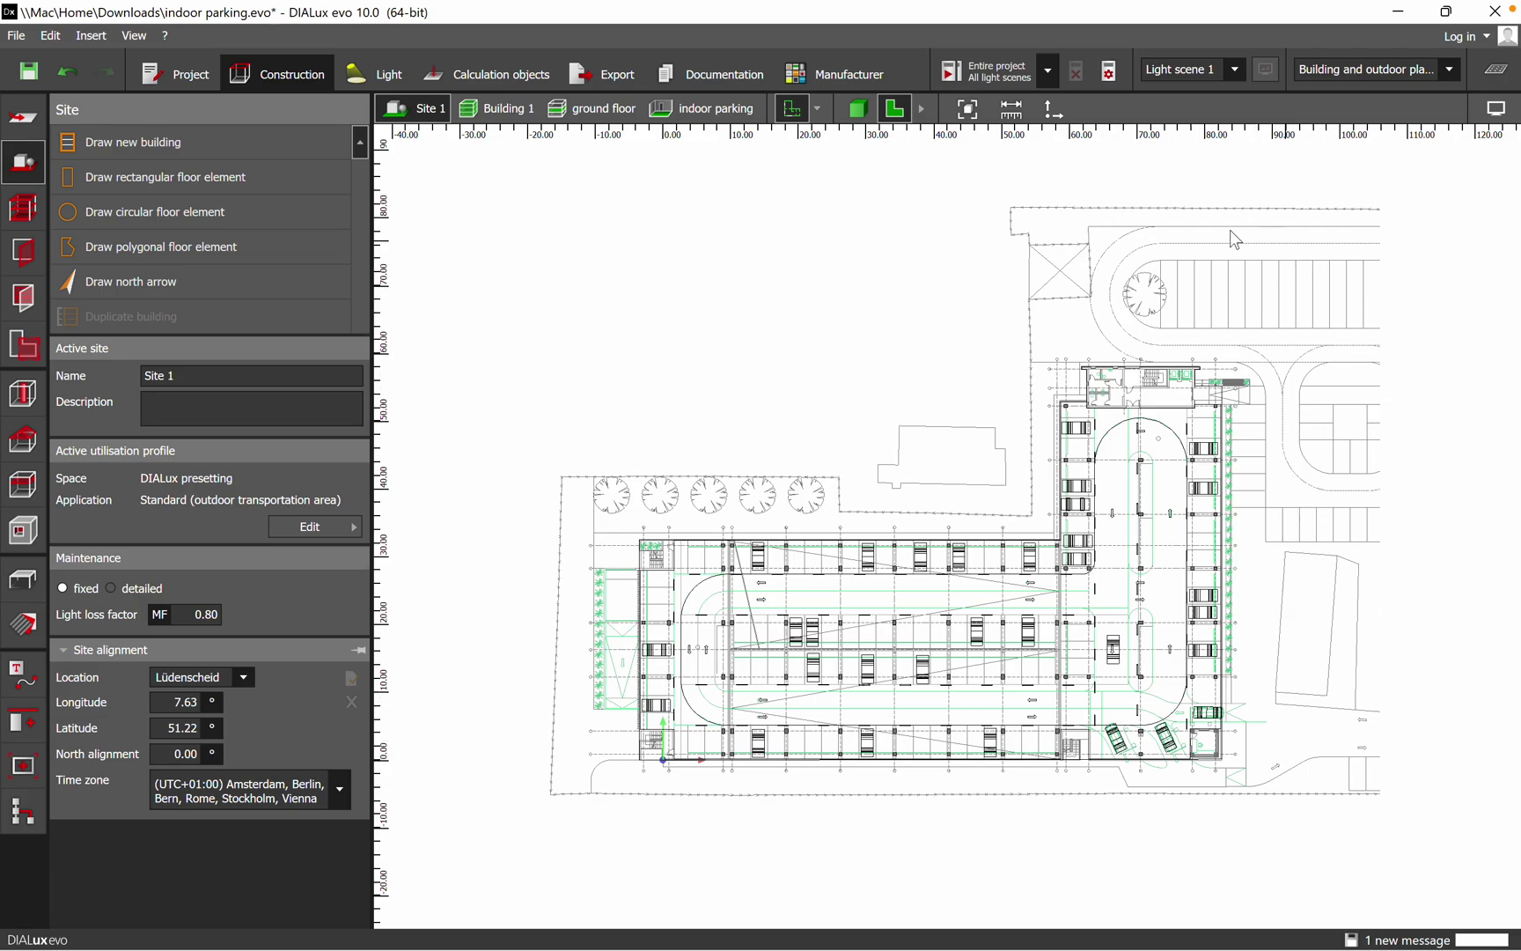
middle_drag(965, 294, 730, 346)
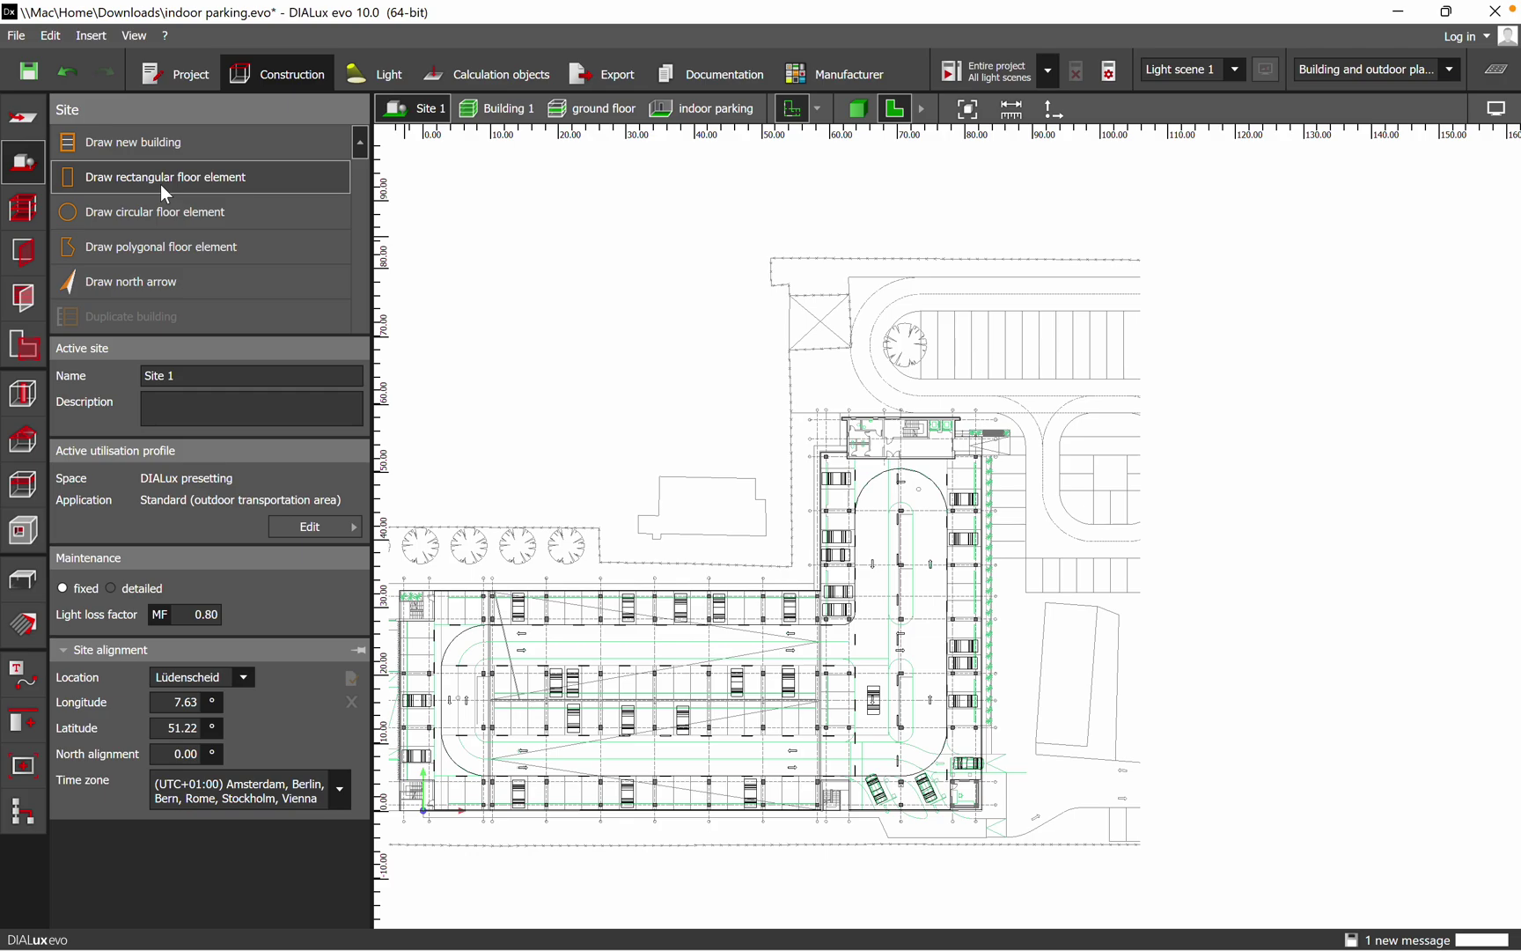
- Draw a rectangular floor element, about 10 by 32.35 m, over the parking bay block beside the round tree, north of the building
click(130, 183)
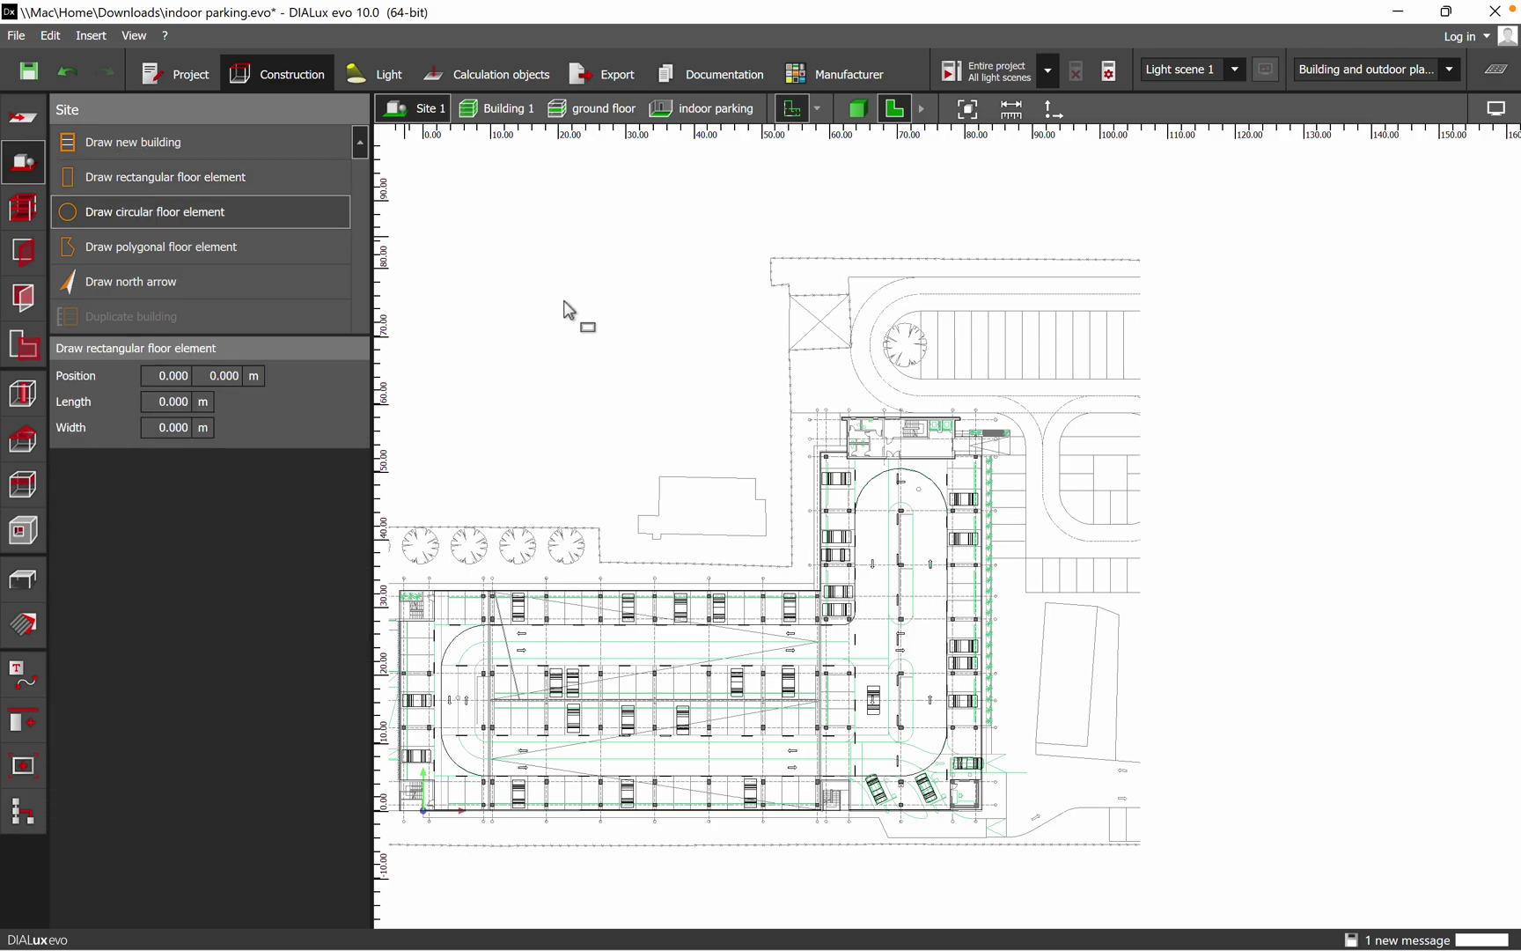
scroll(960, 361, up, 2)
scroll(964, 361, up, 3)
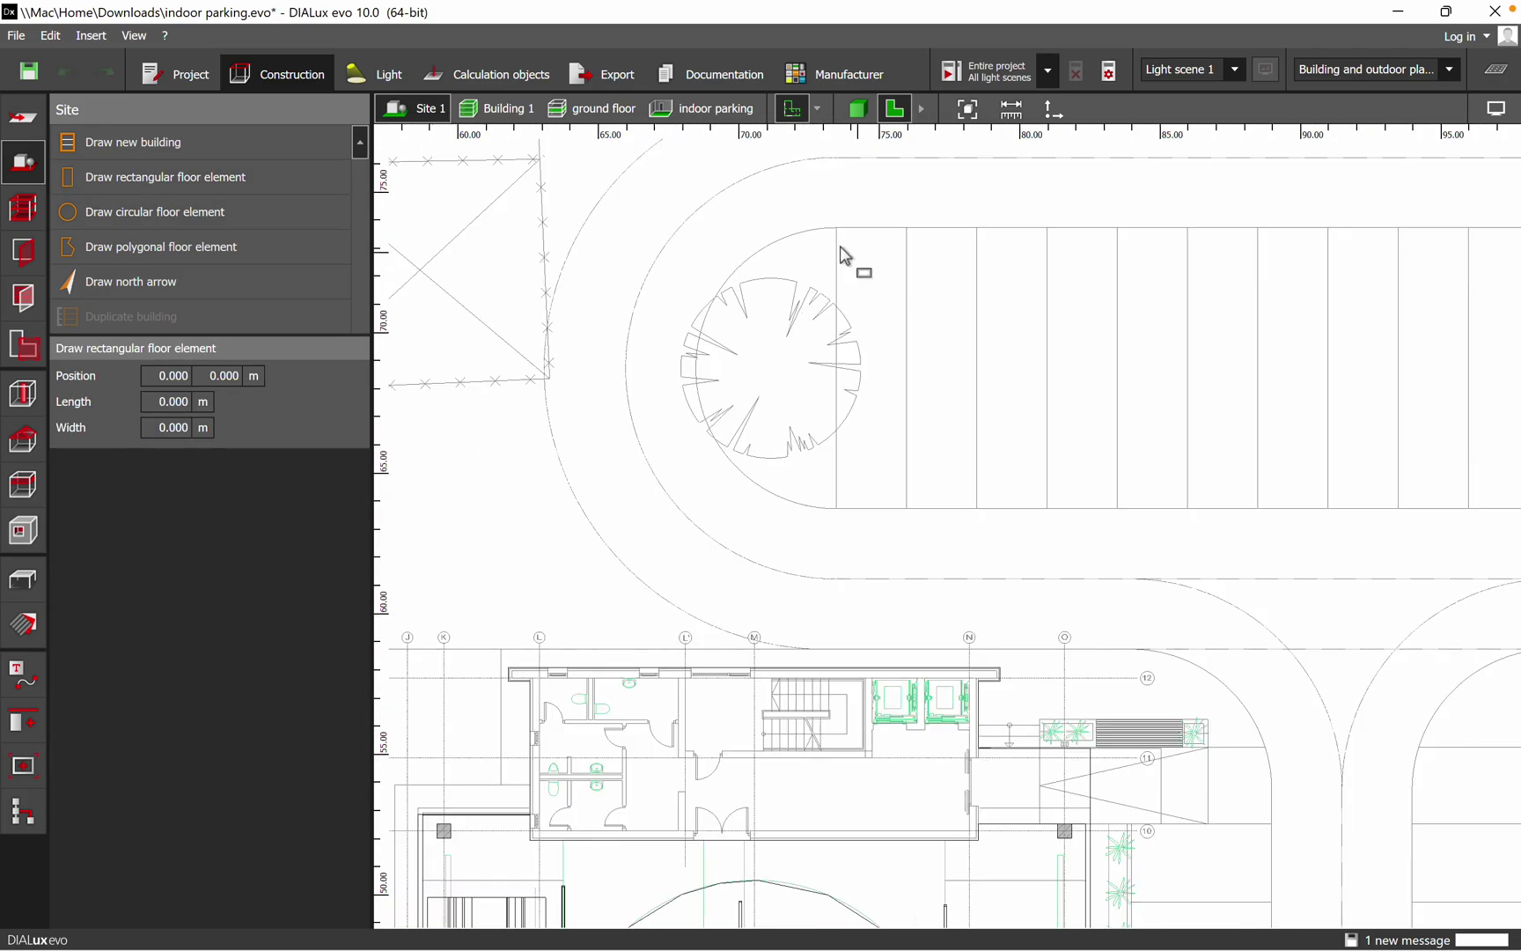
click(836, 229)
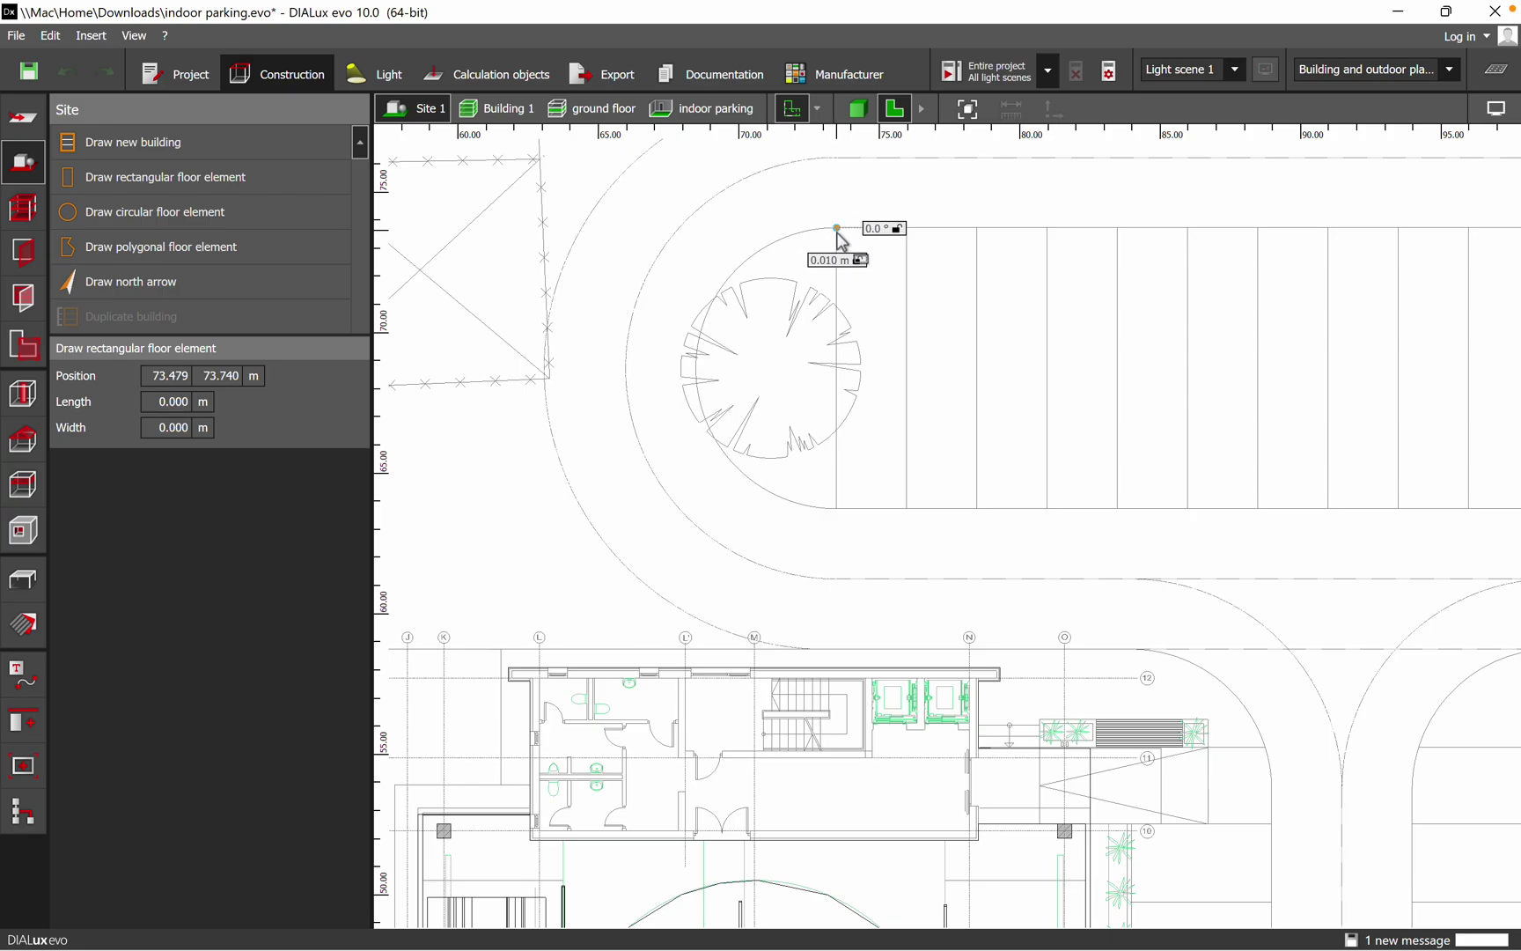
click(836, 518)
scroll(880, 528, down, 2)
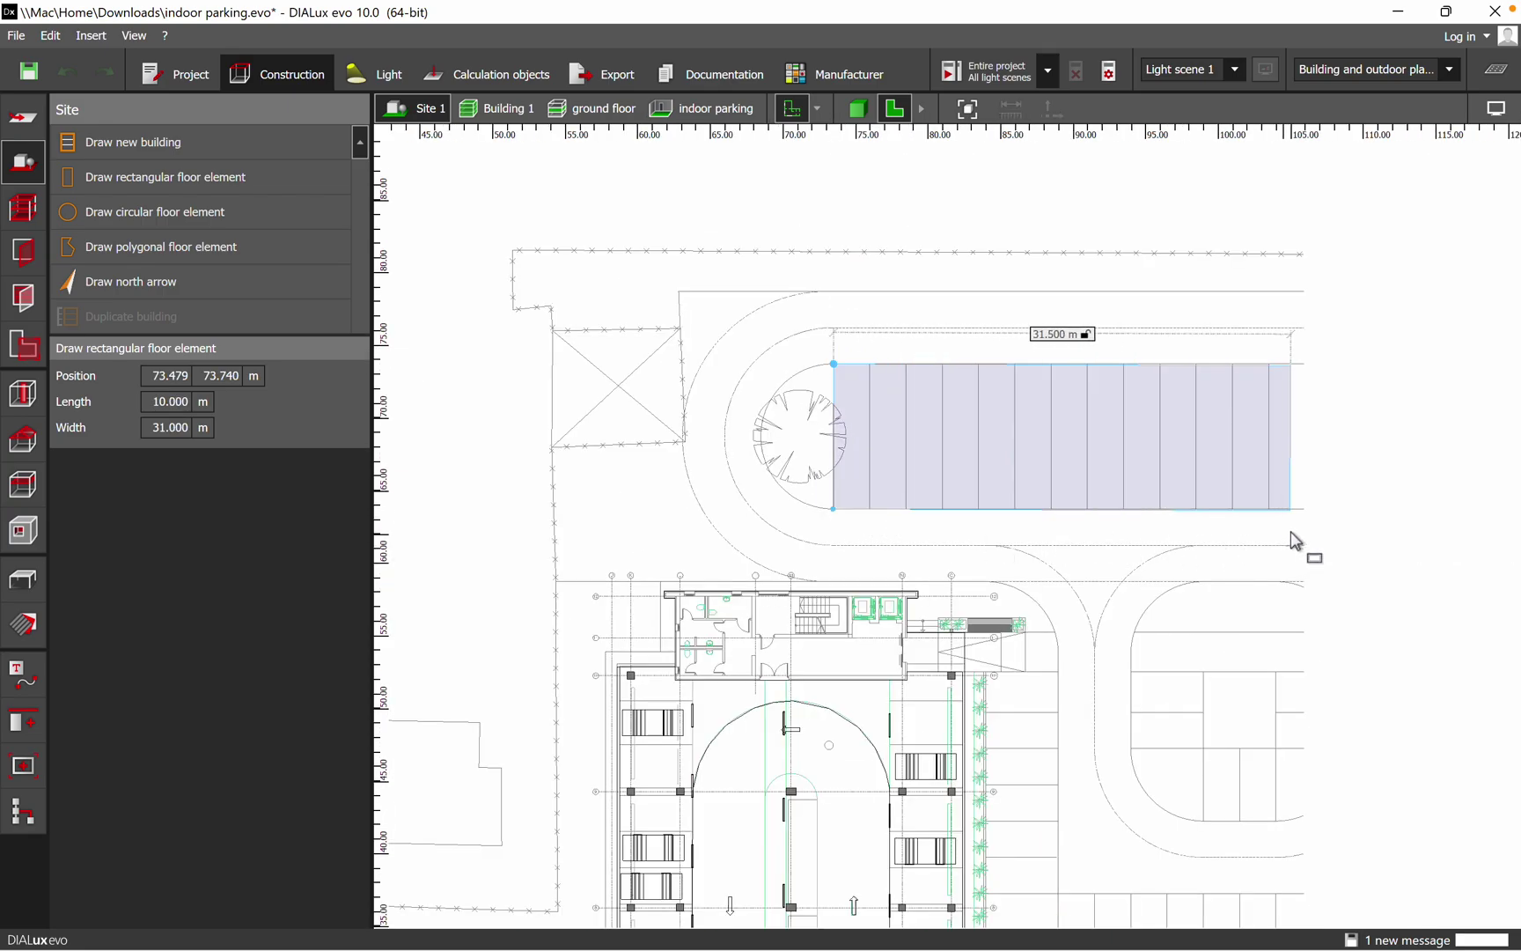
scroll(1303, 528, up, 1)
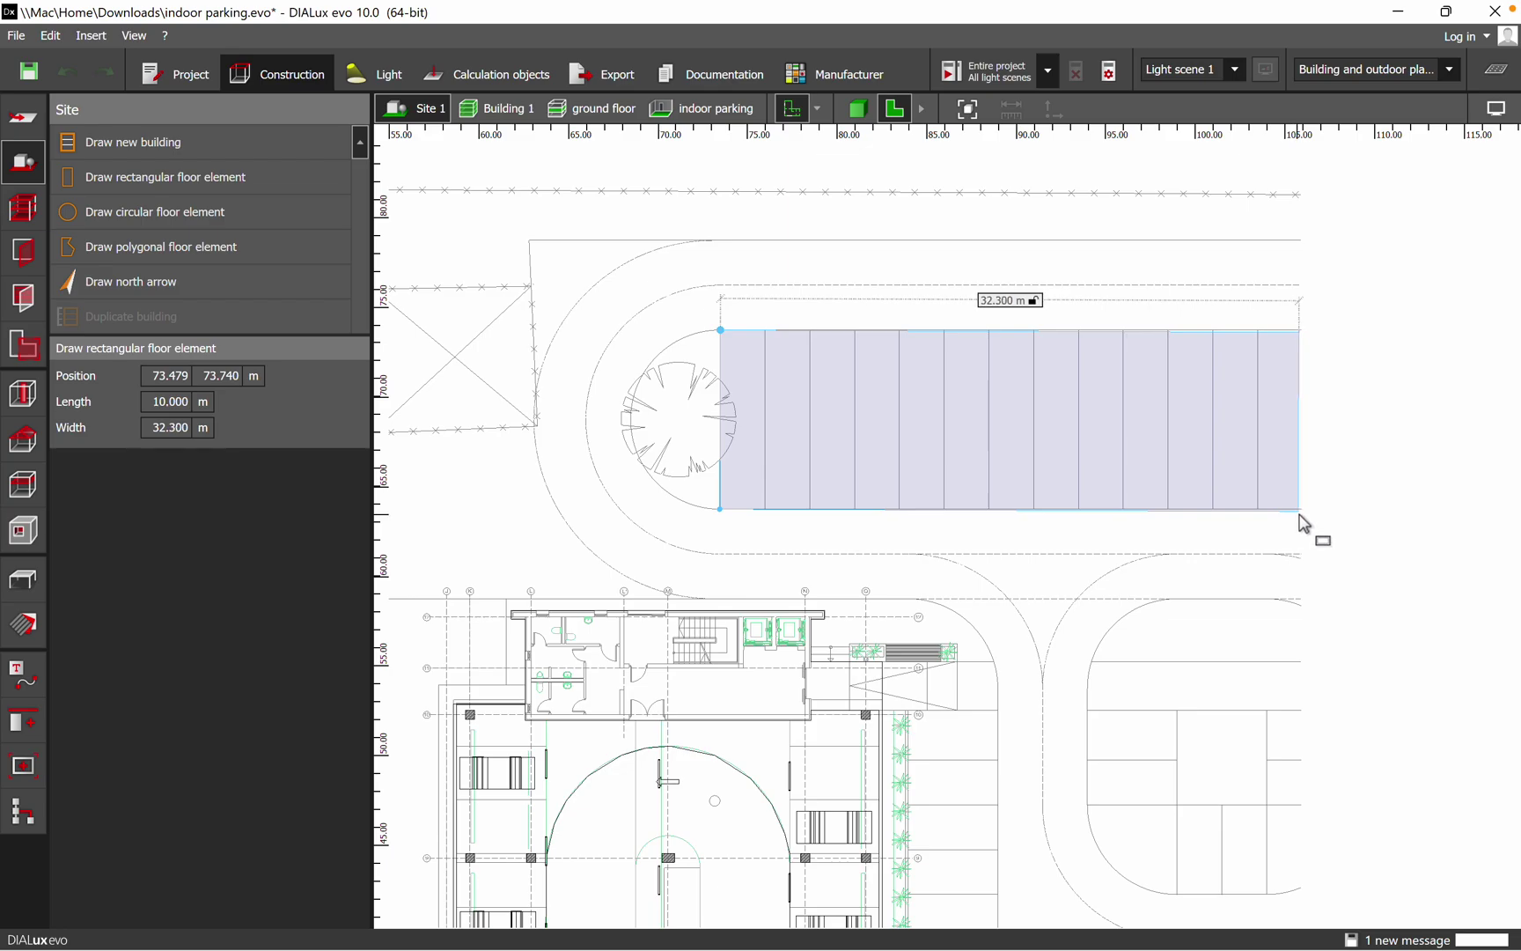
click(1300, 521)
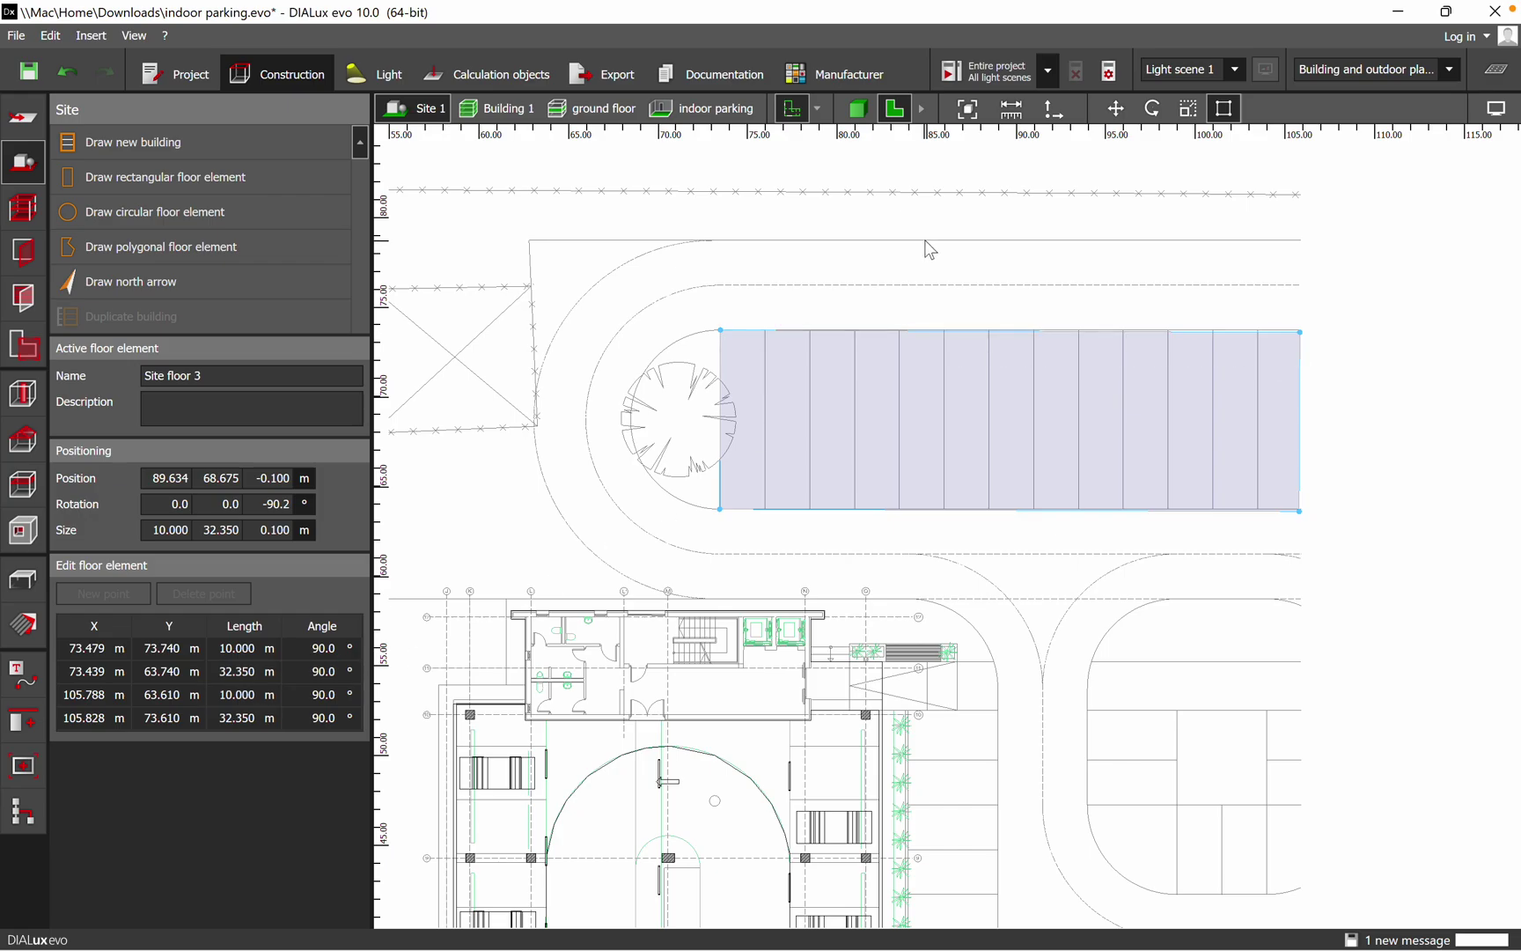
- Switch to the 3D view and examine the new parking floor element against the large site floor and the building
click(867, 117)
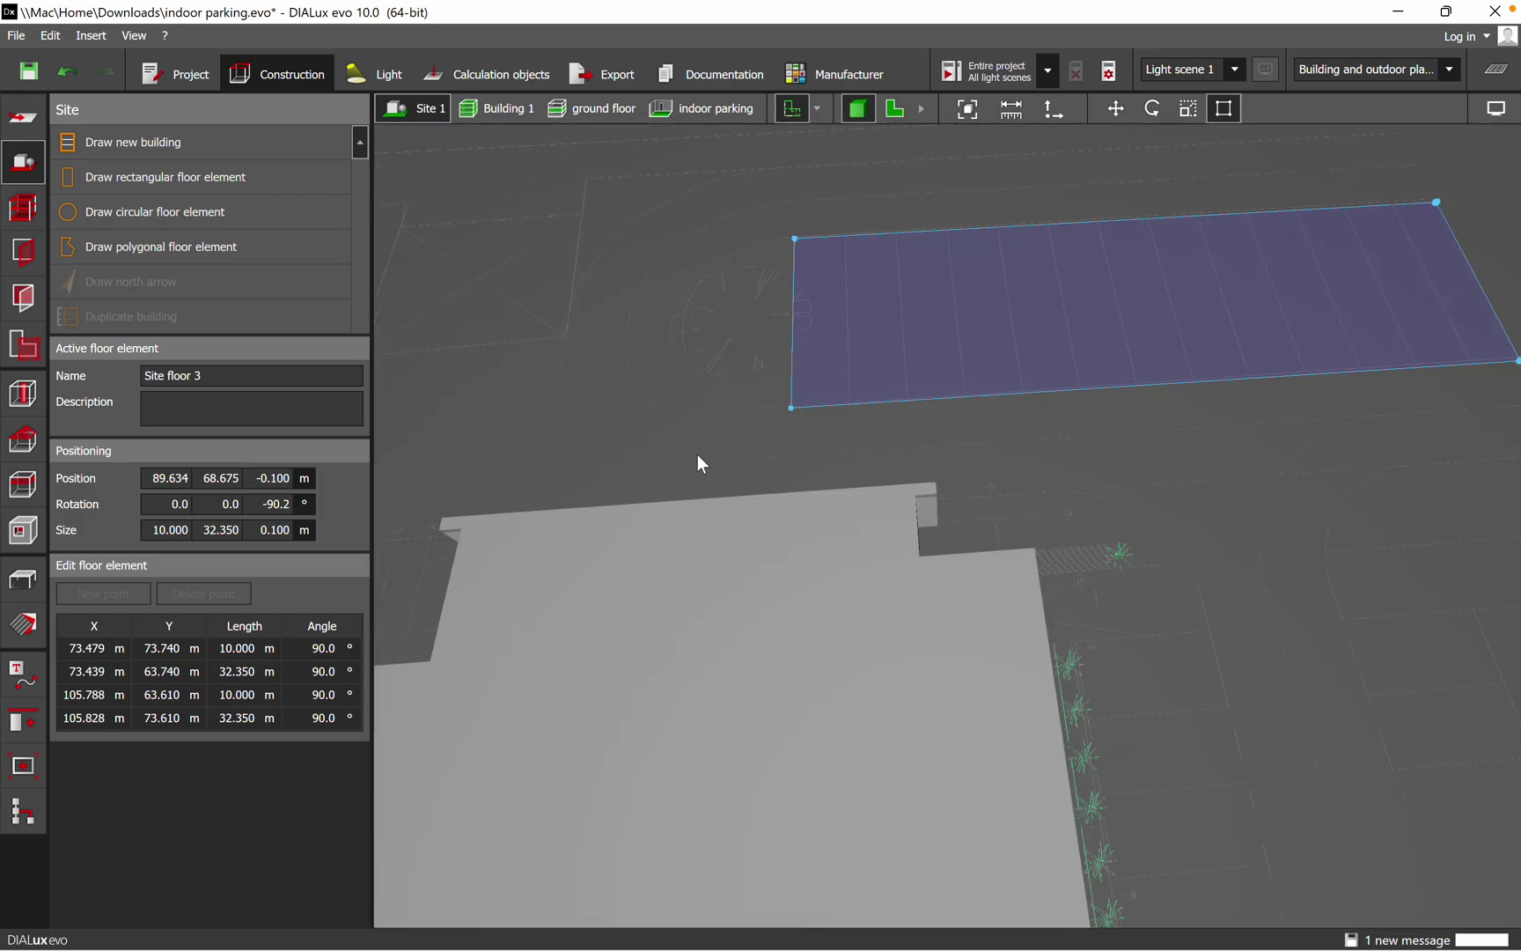
click(1216, 547)
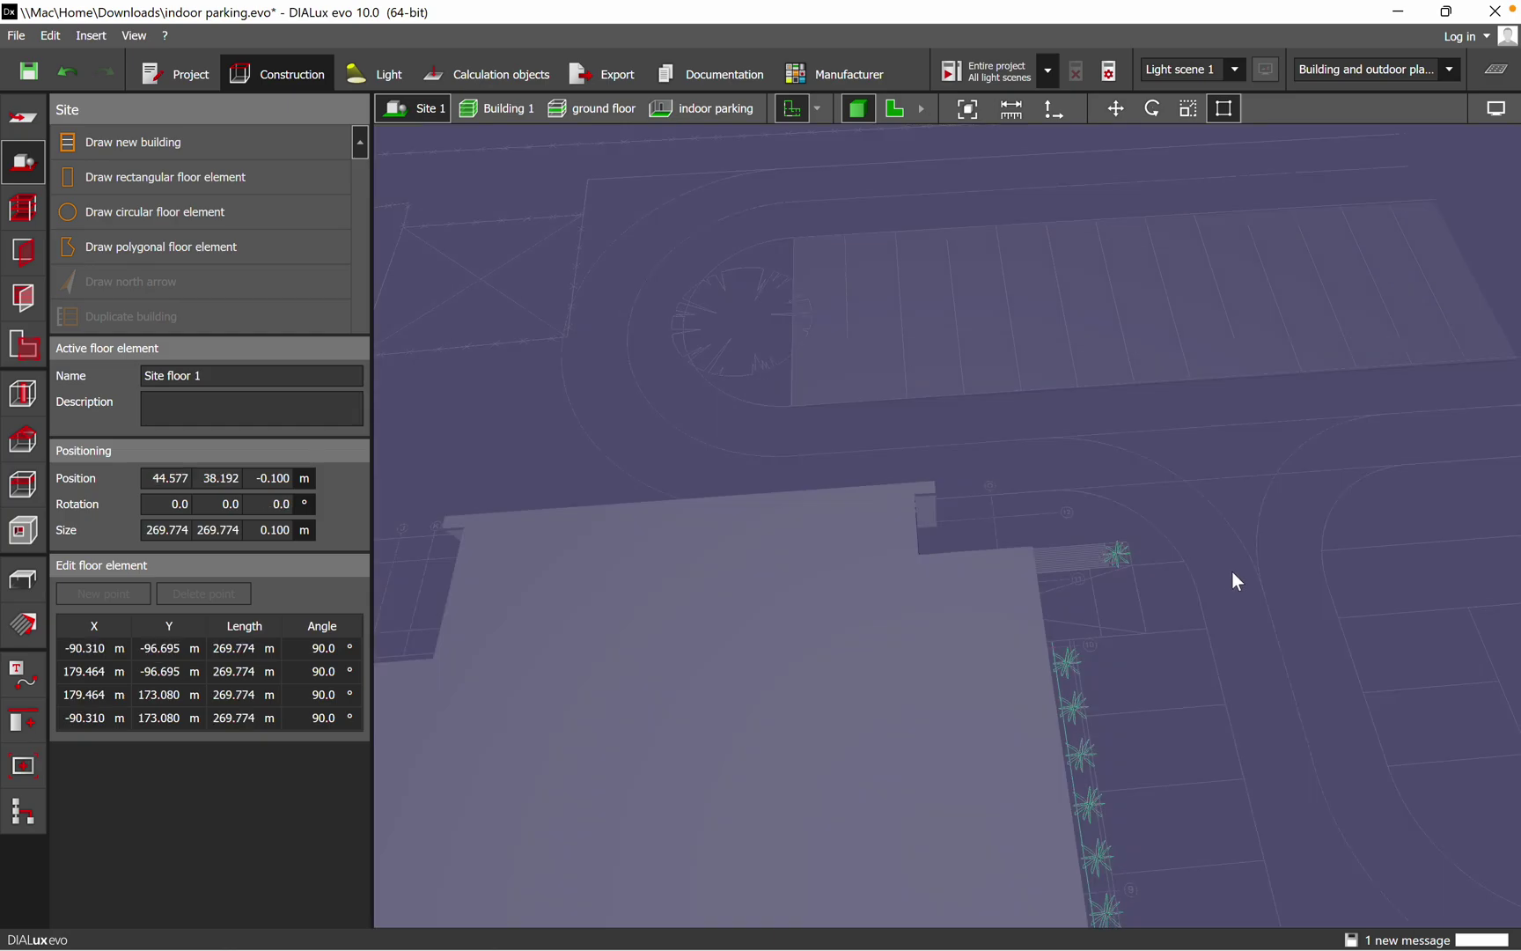
key(Escape)
scroll(1223, 498, down, 8)
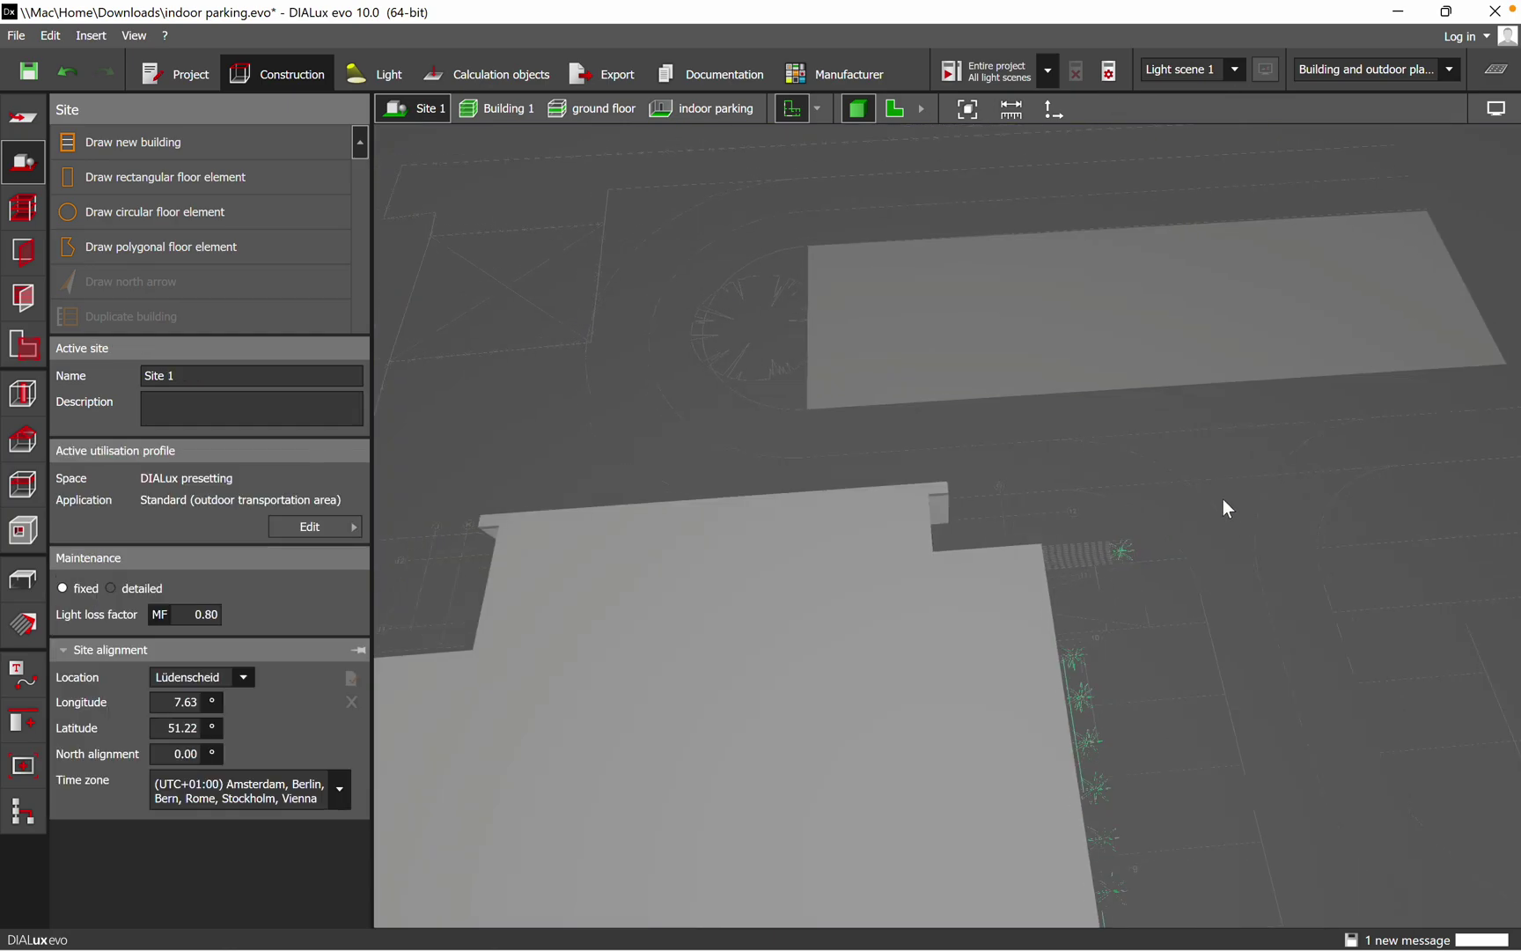
right_drag(1305, 622, 836, 378)
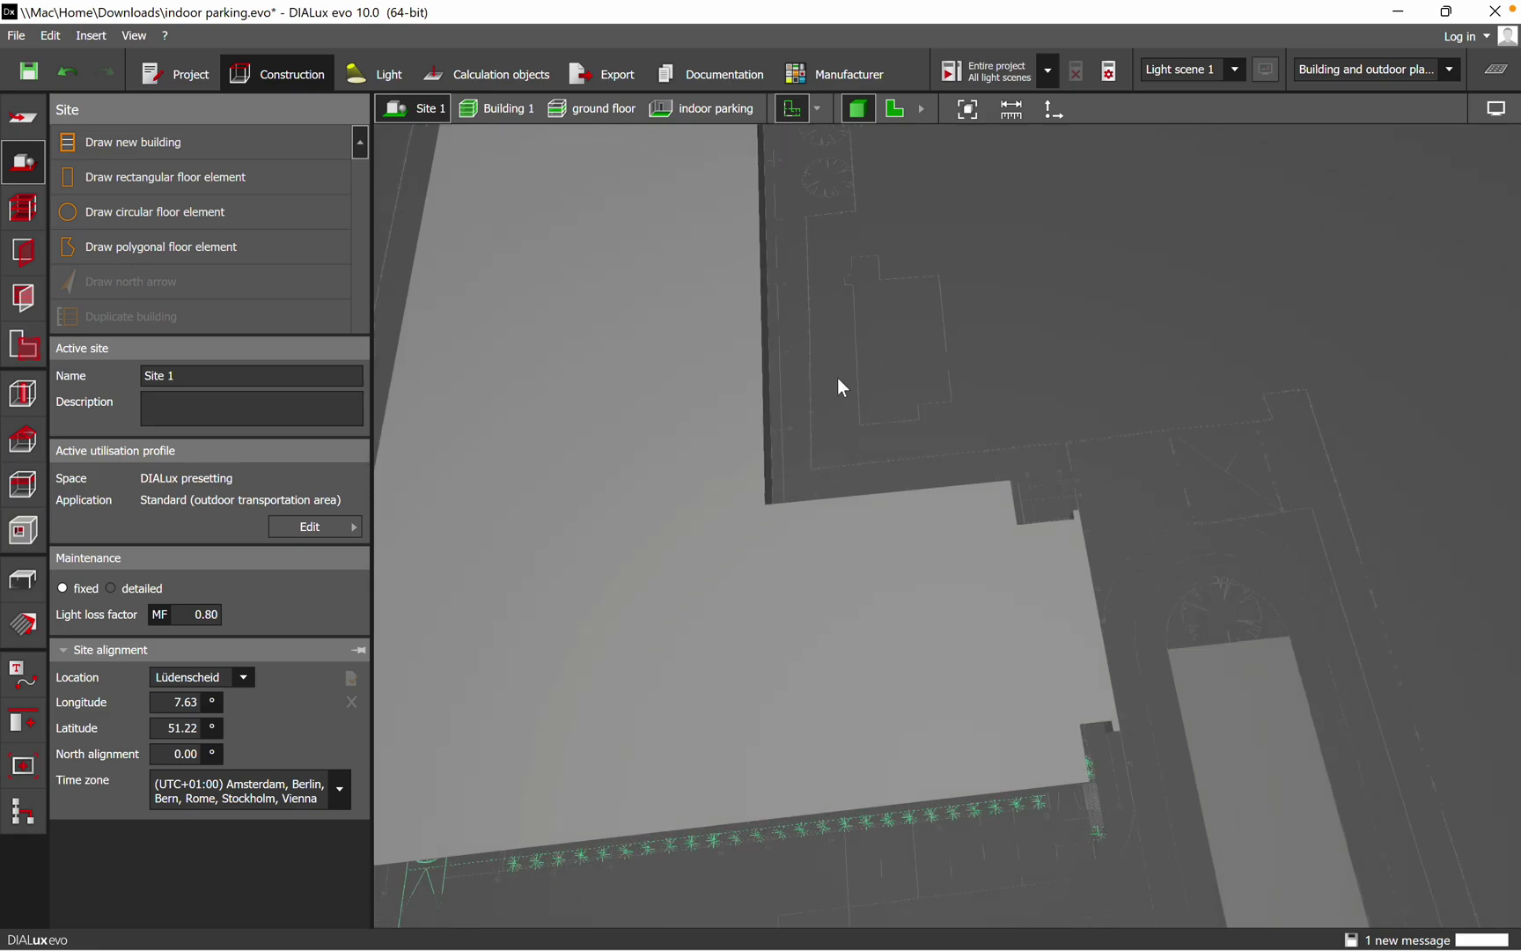
right_drag(1107, 809, 1128, 546)
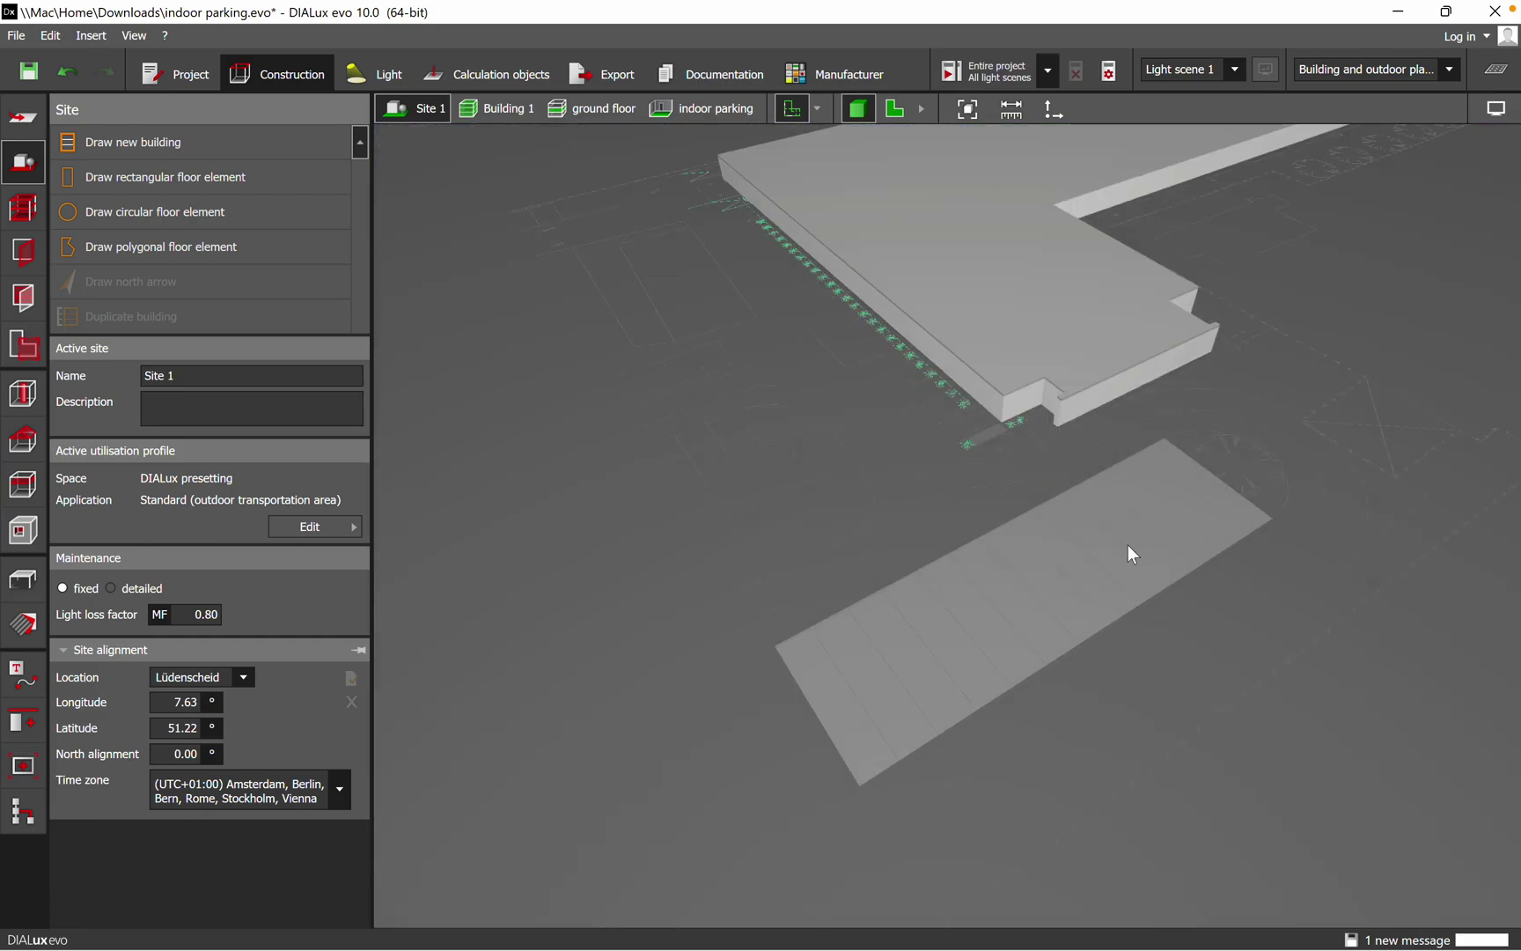
click(993, 662)
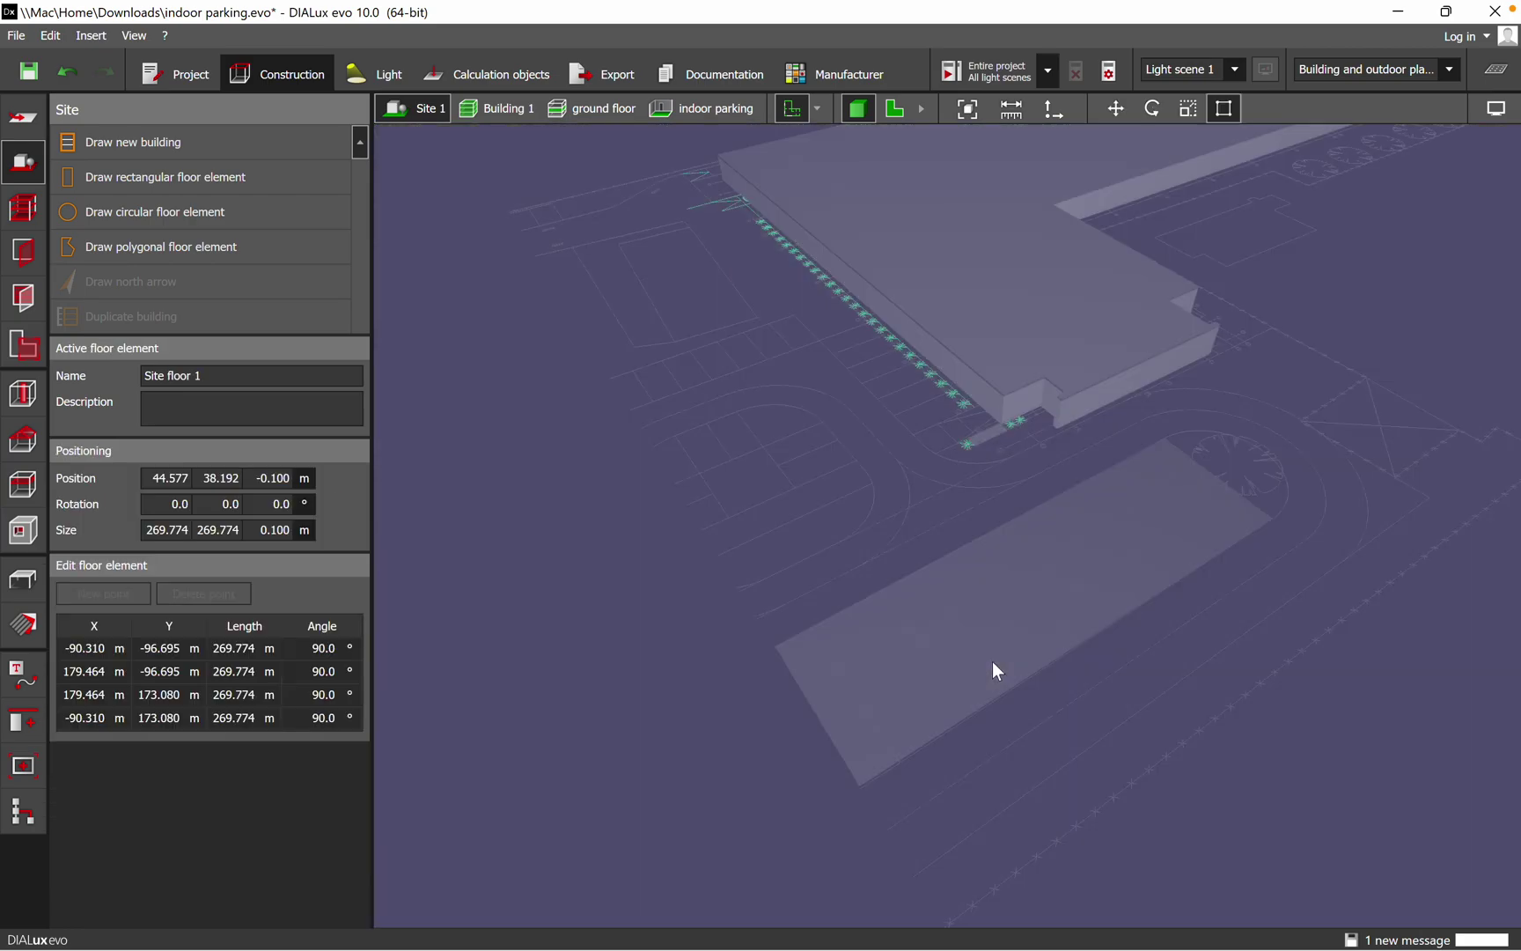
click(1021, 619)
right_drag(853, 473, 880, 571)
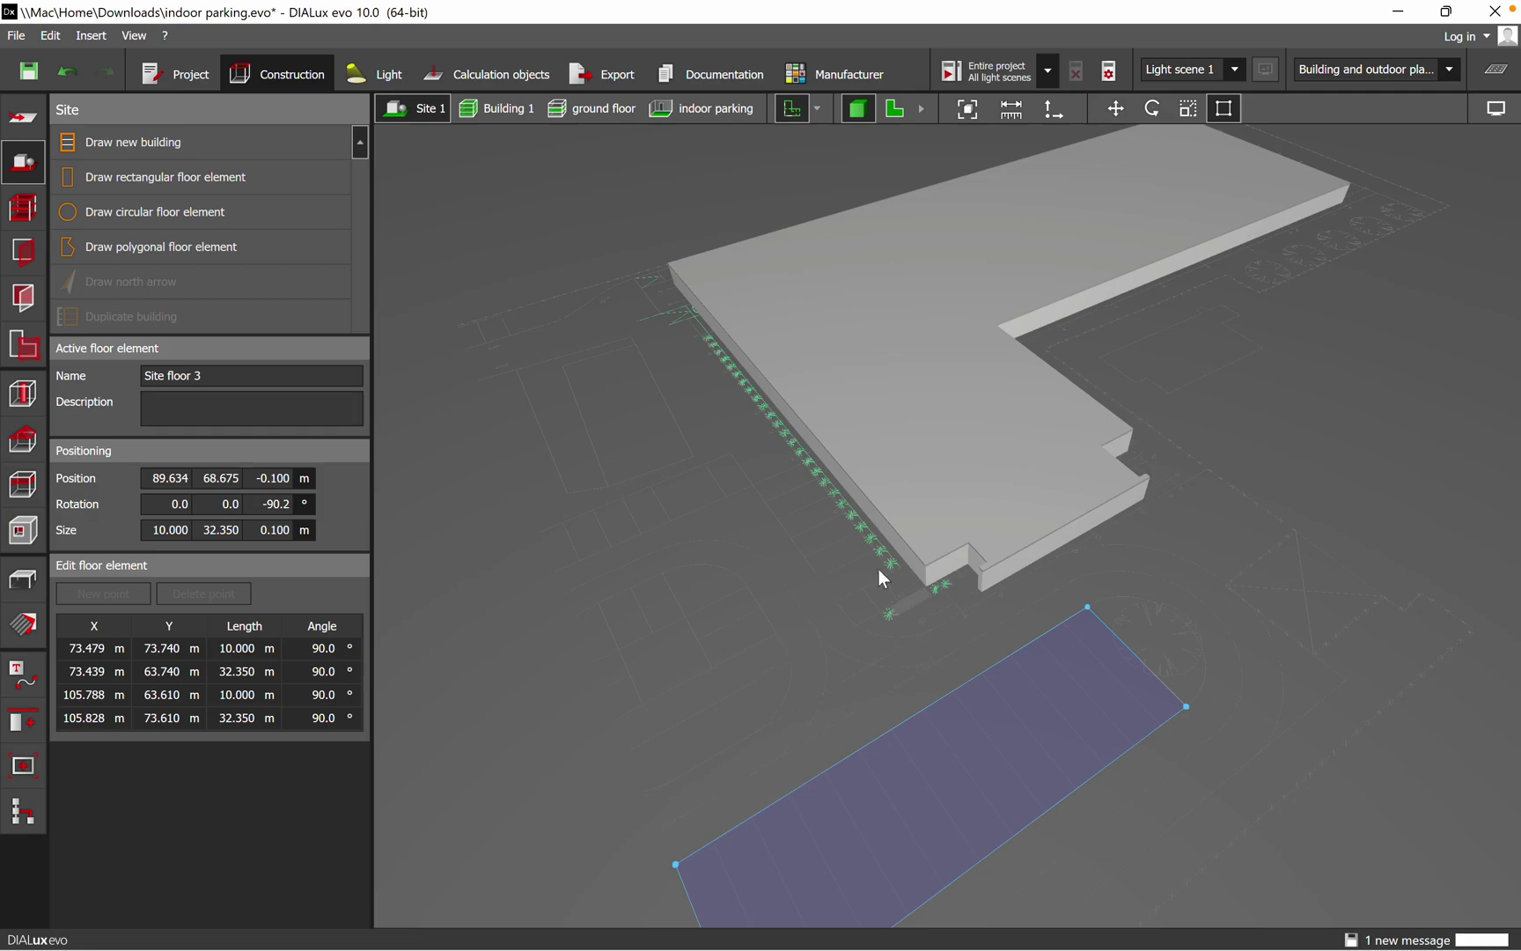
- Examine the indoor parking building and its surrounding site floor in 3D from several sides
click(959, 390)
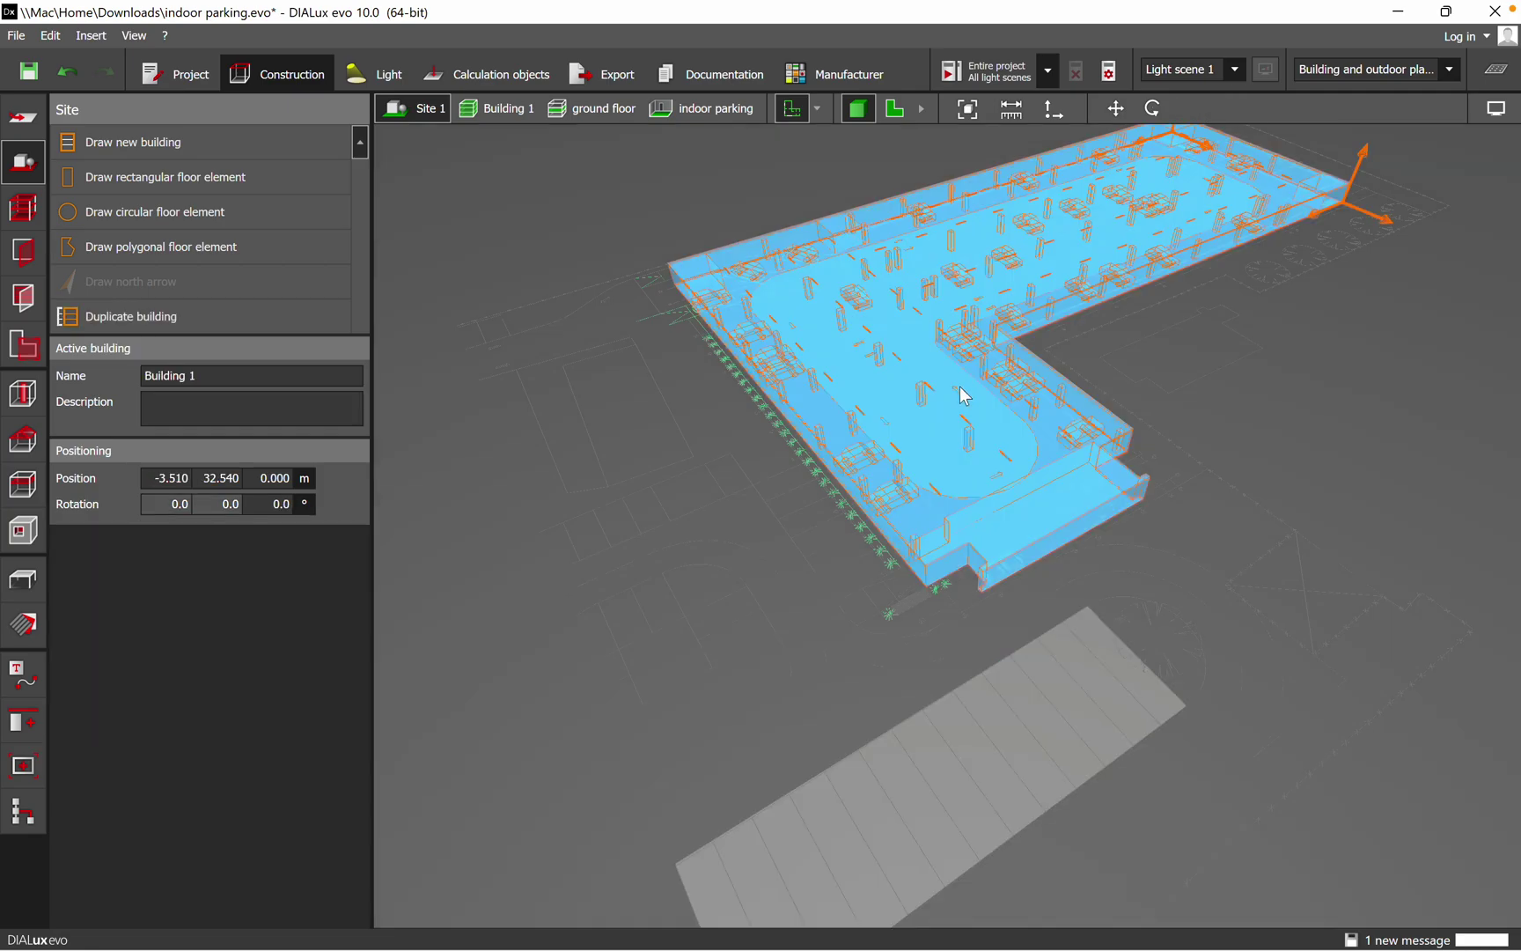
right_drag(961, 392, 1180, 363)
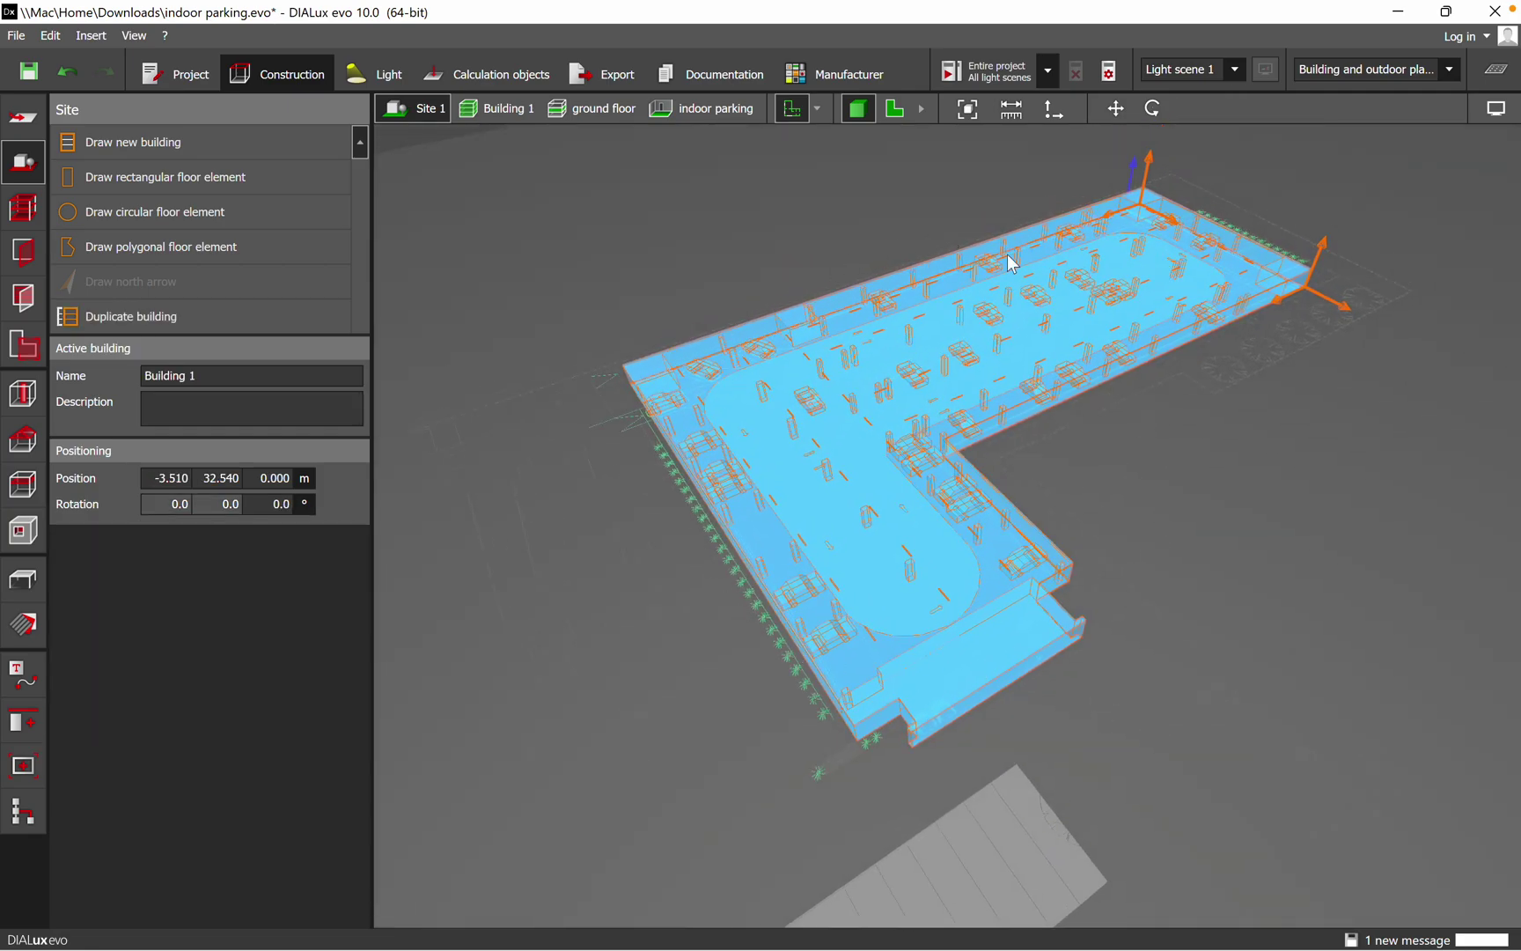
middle_drag(983, 487, 991, 488)
click(1206, 474)
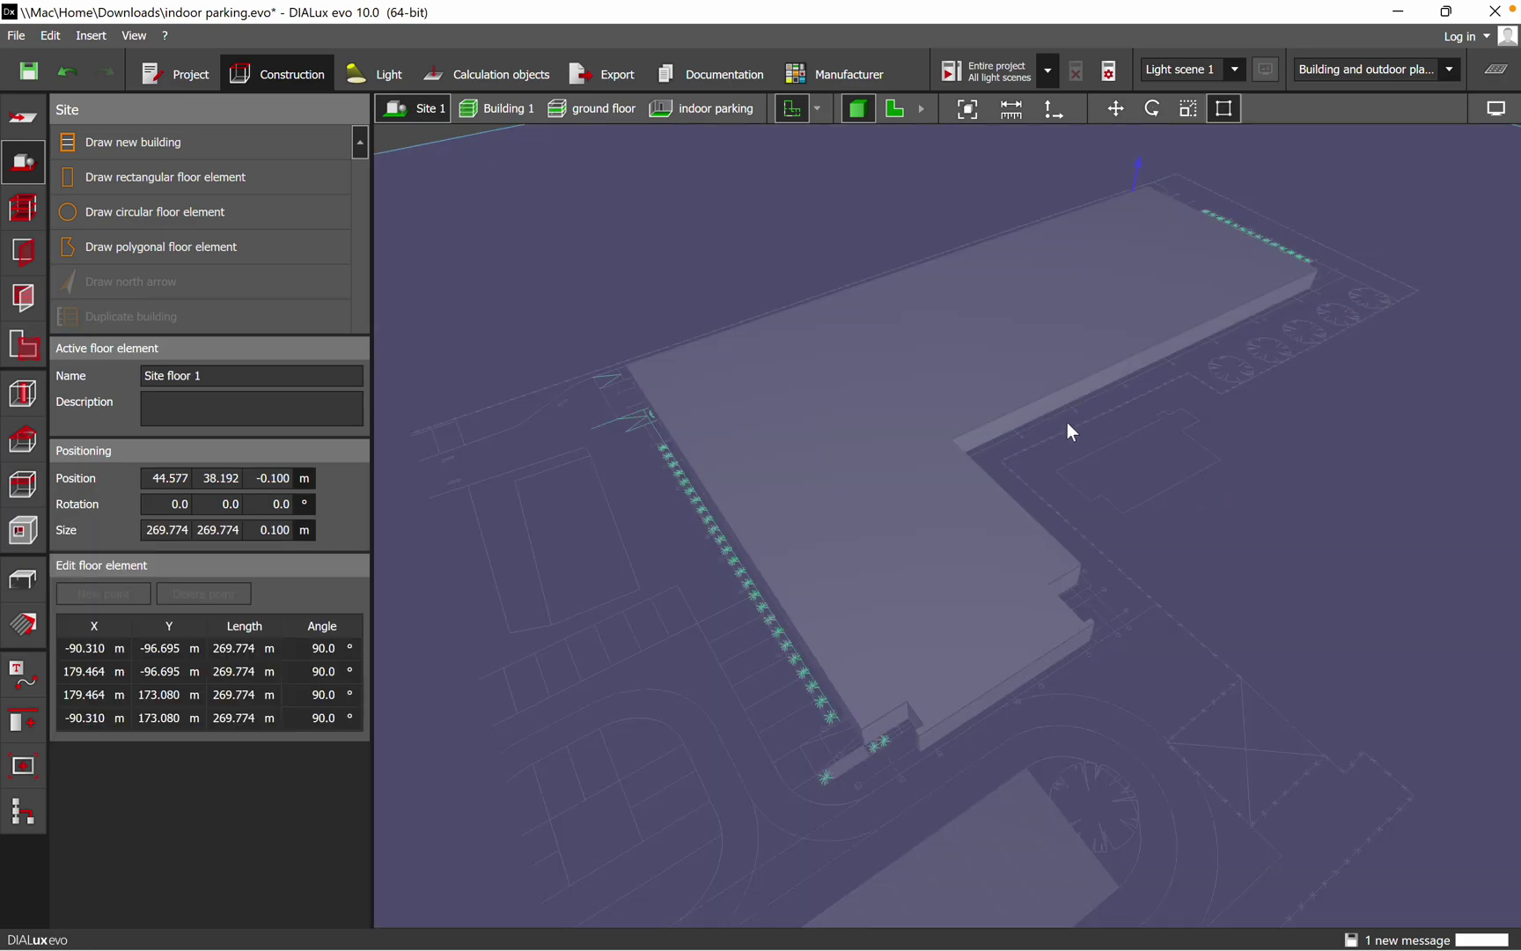
key(Escape)
scroll(1194, 389, down, 2)
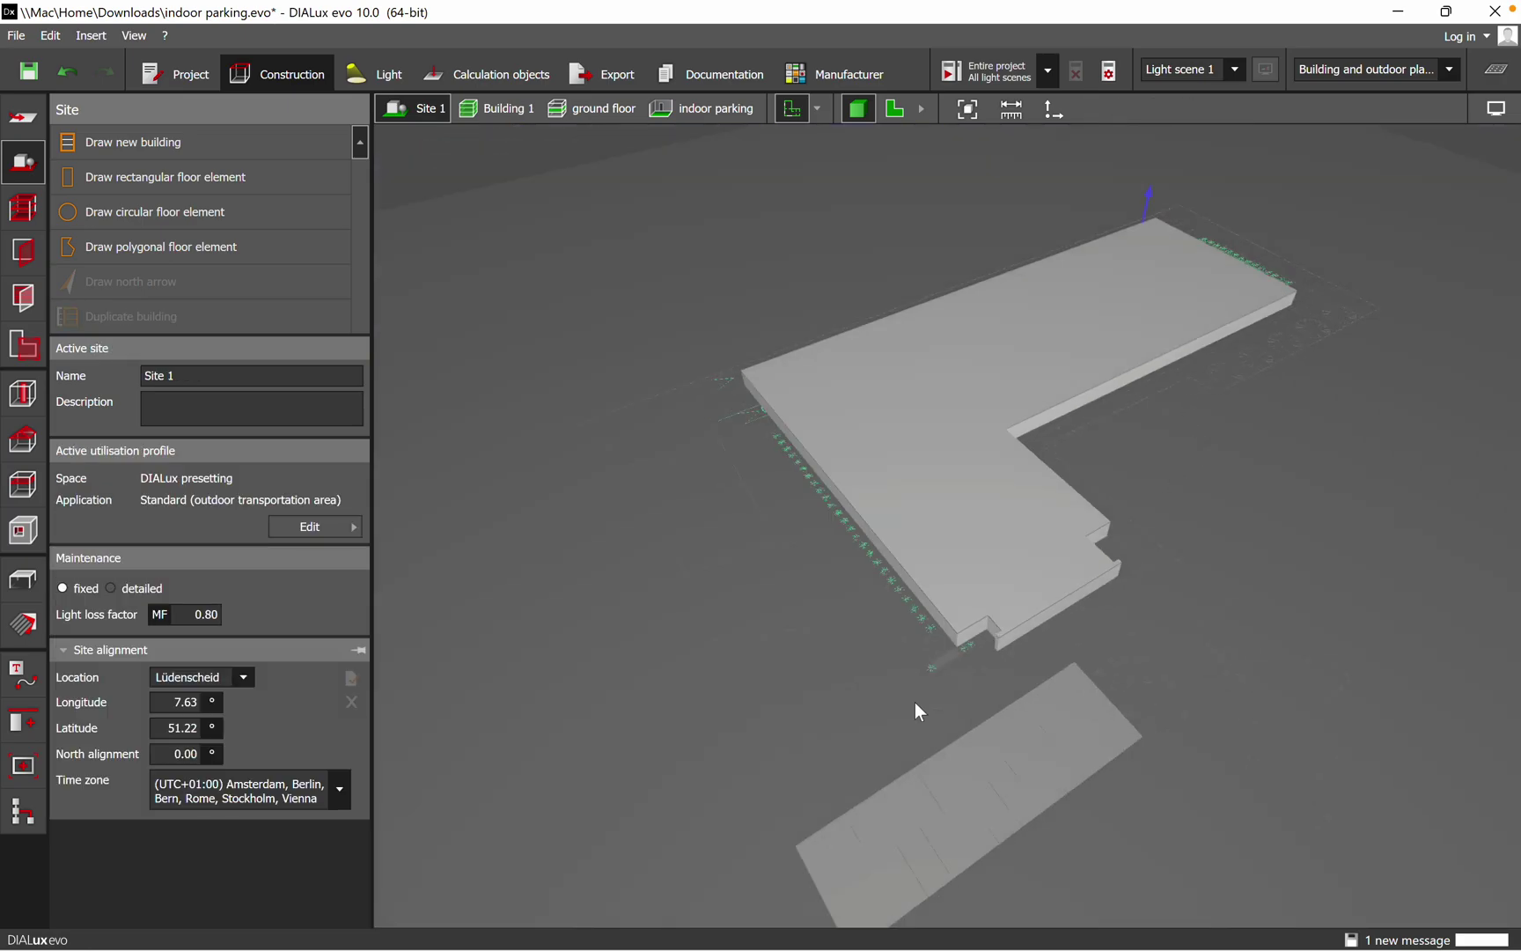
right_drag(916, 709, 1265, 539)
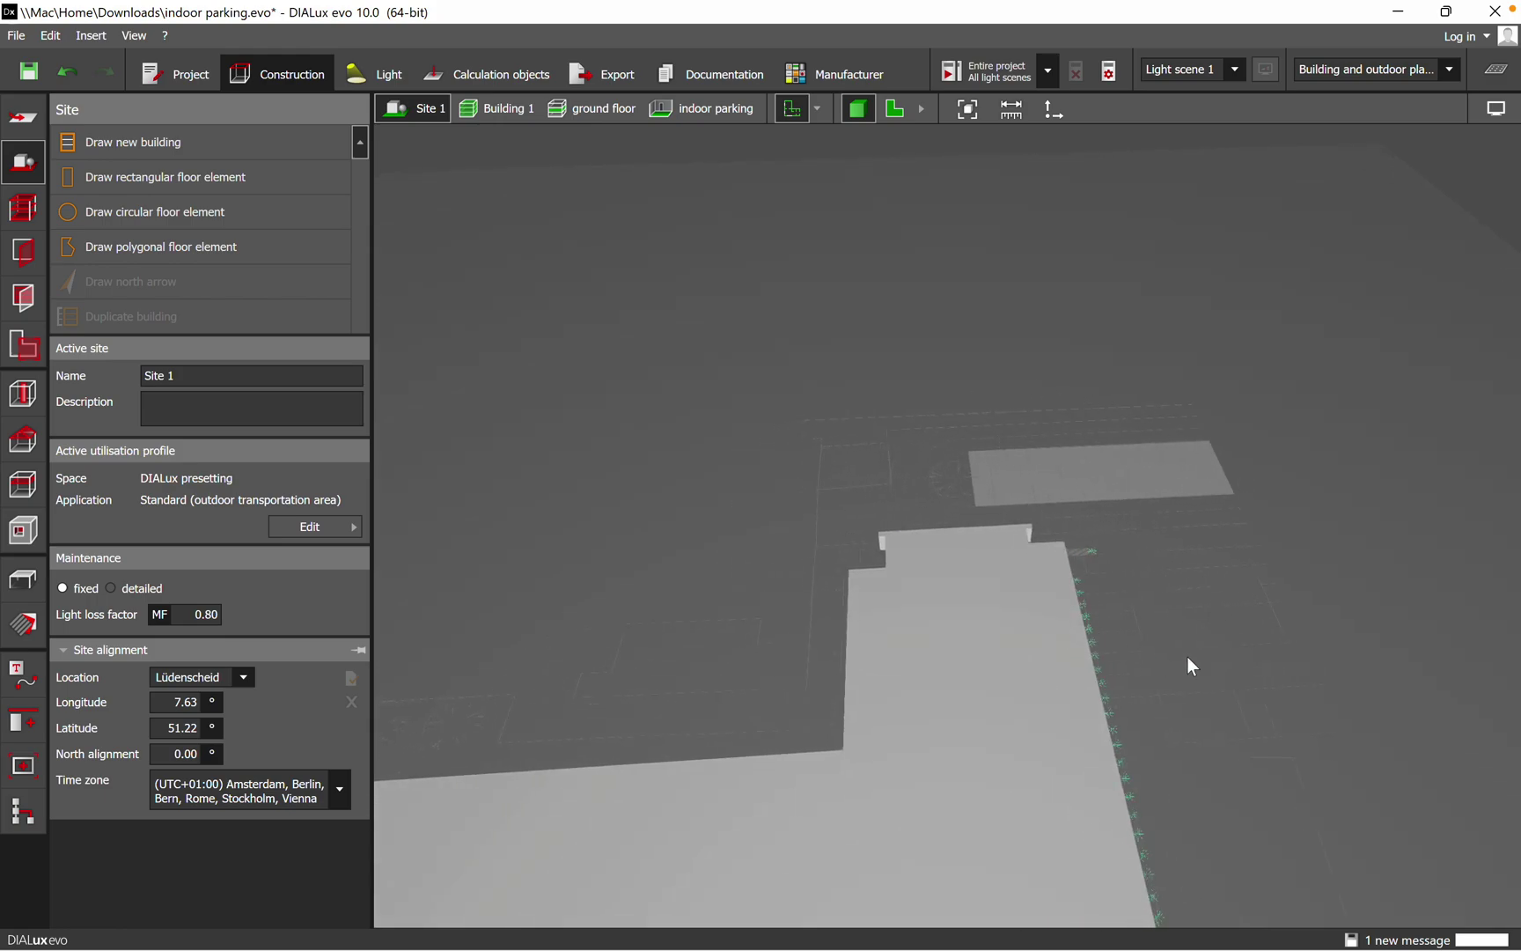
right_drag(1187, 667, 904, 251)
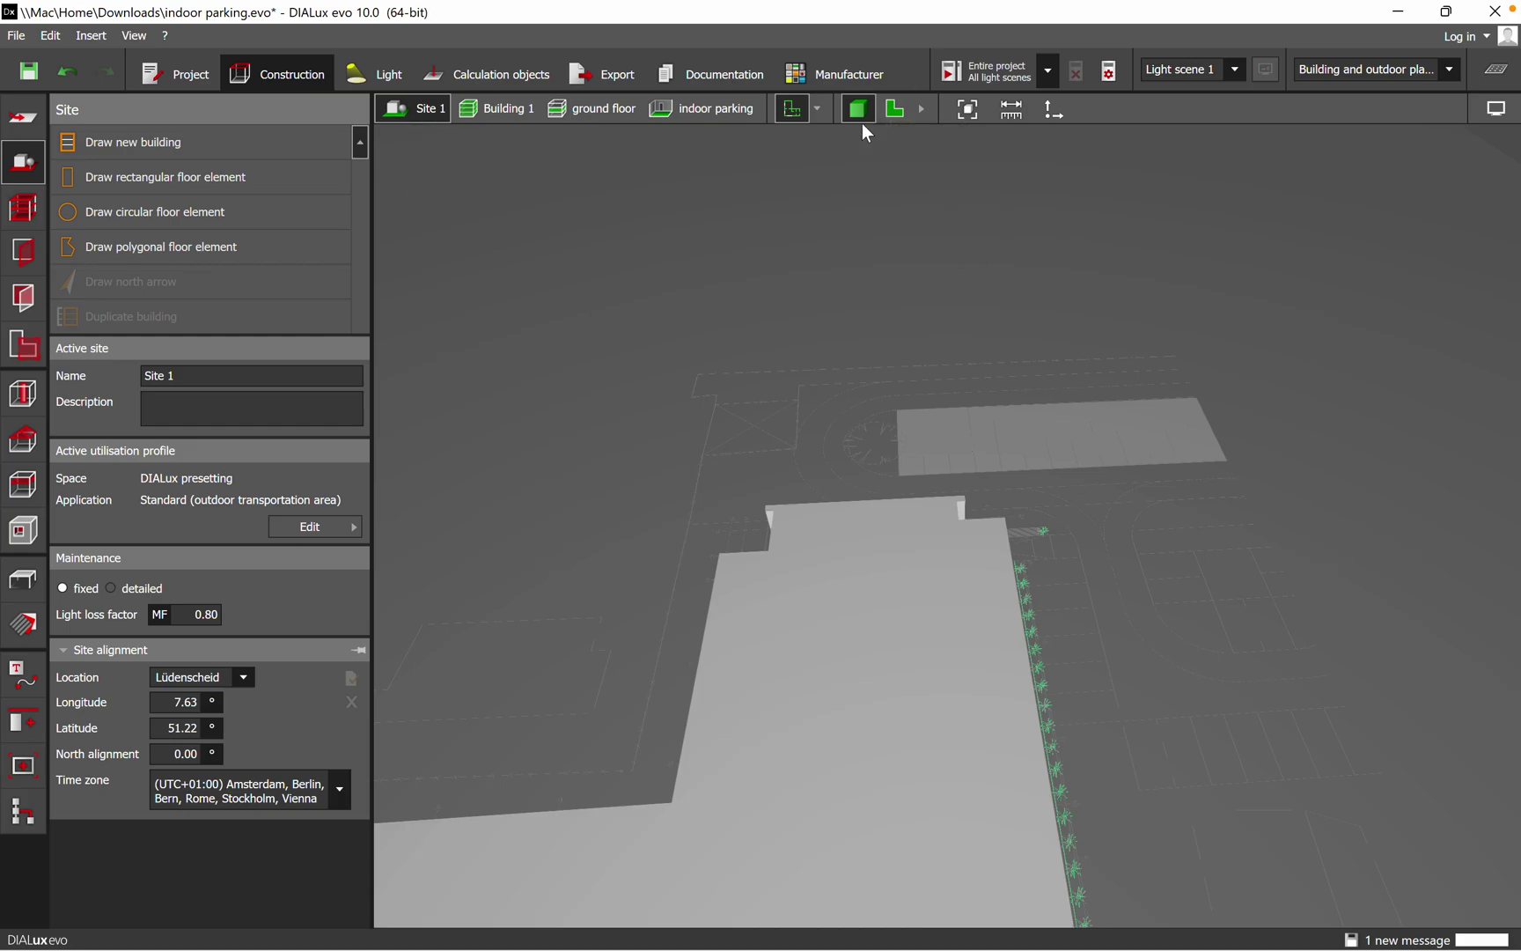
- In the plan view, draw a rectangular floor element, about 5 by 16.93 m, over the southern row of outdoor parking bays
click(898, 107)
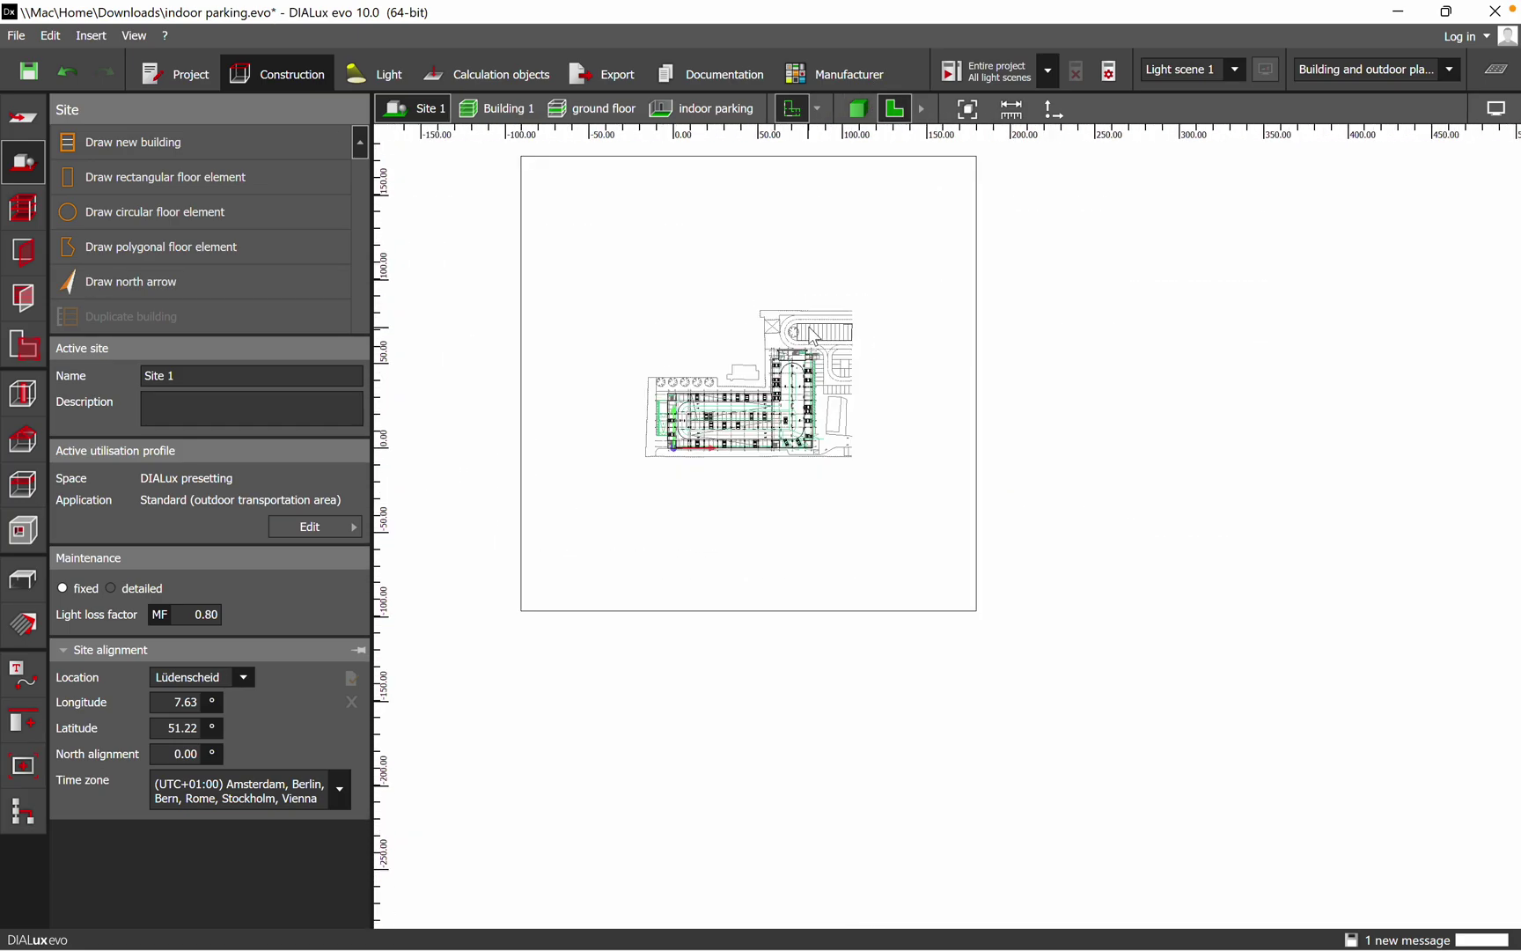
scroll(768, 330, up, 3)
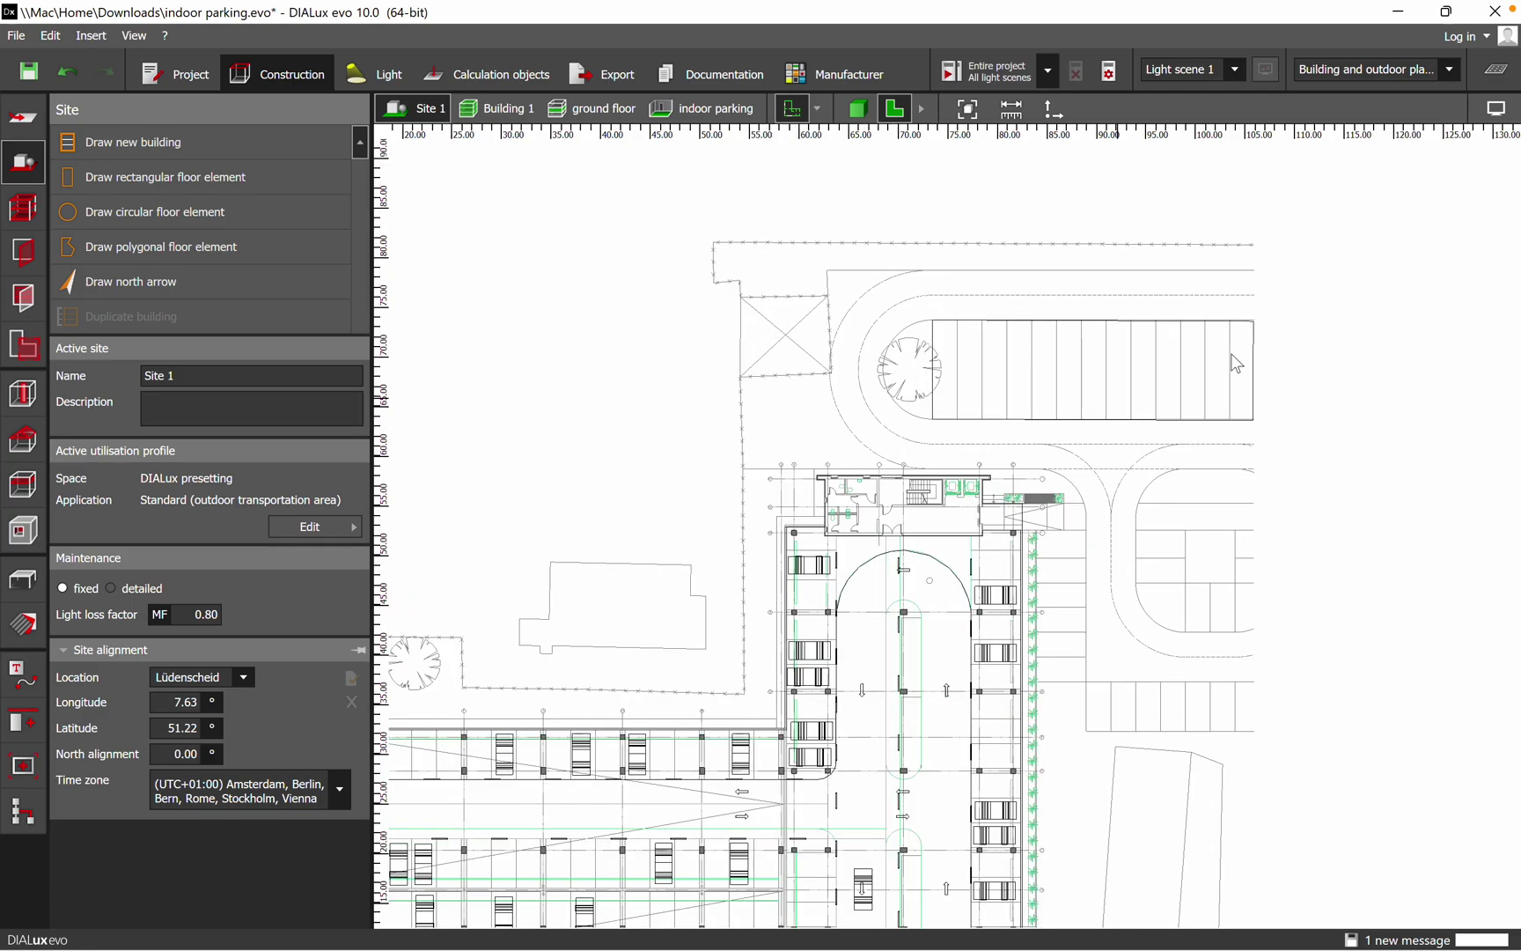
scroll(1276, 575, up, 4)
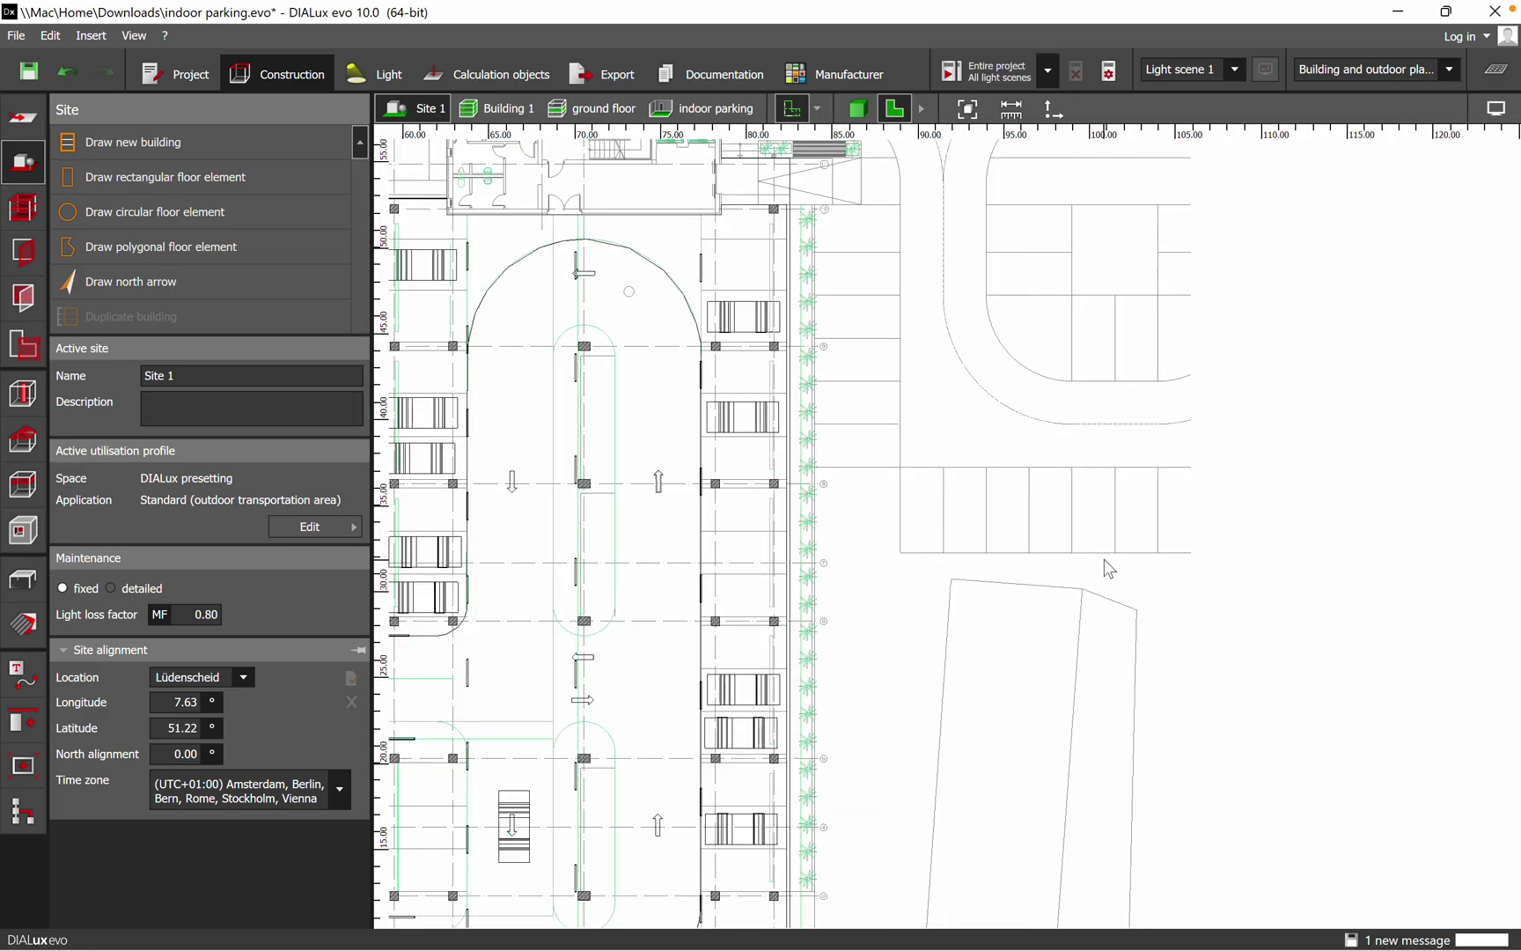
scroll(1133, 531, up, 3)
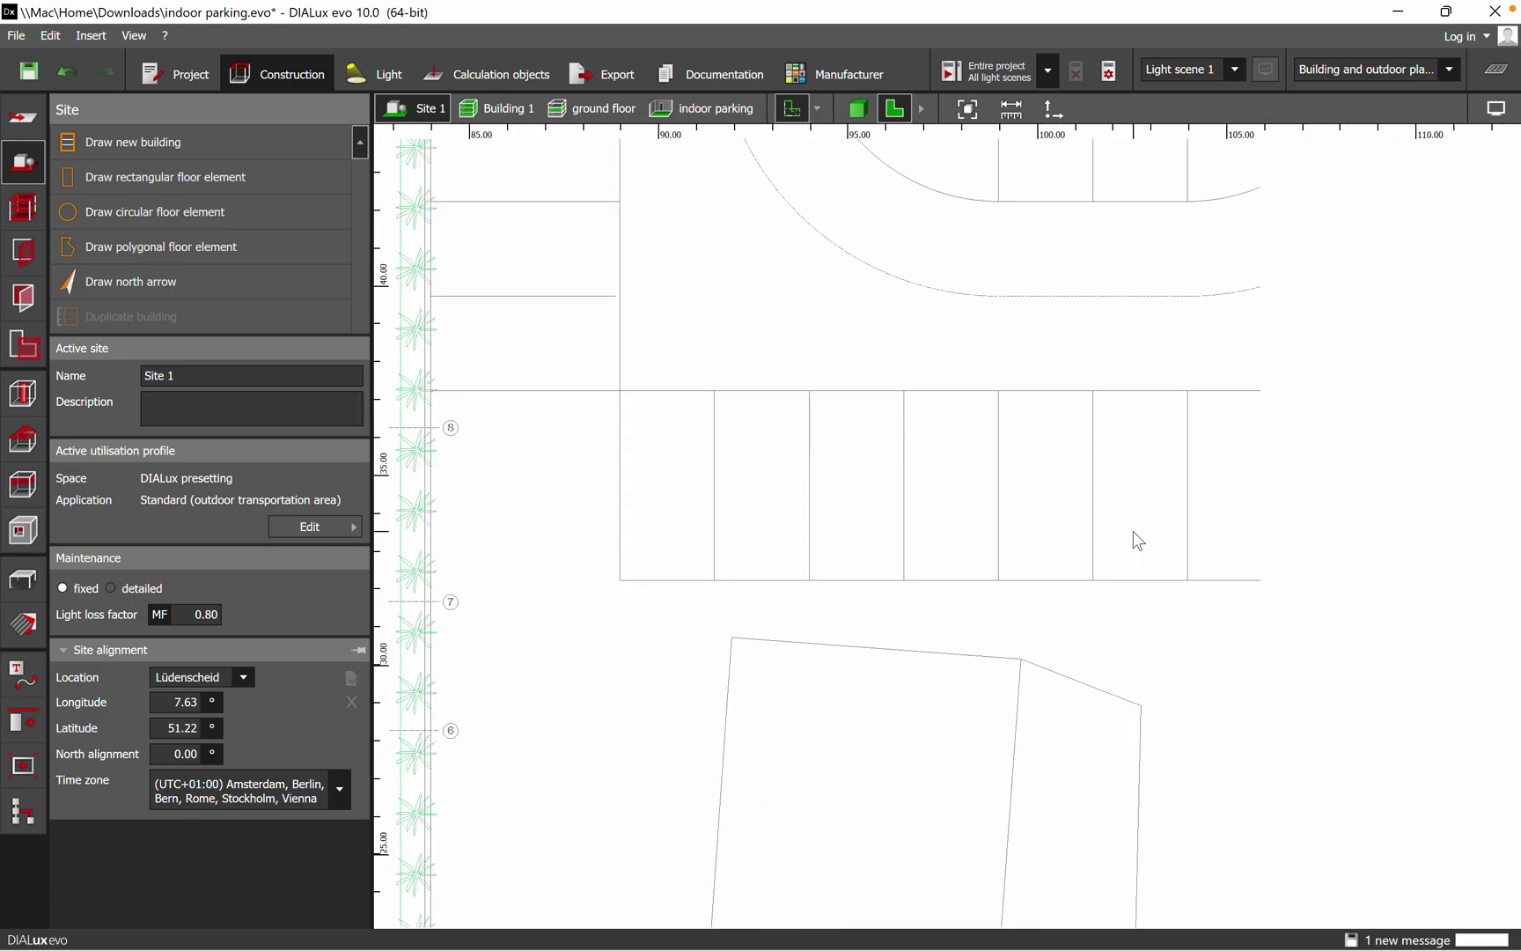
click(165, 179)
click(620, 391)
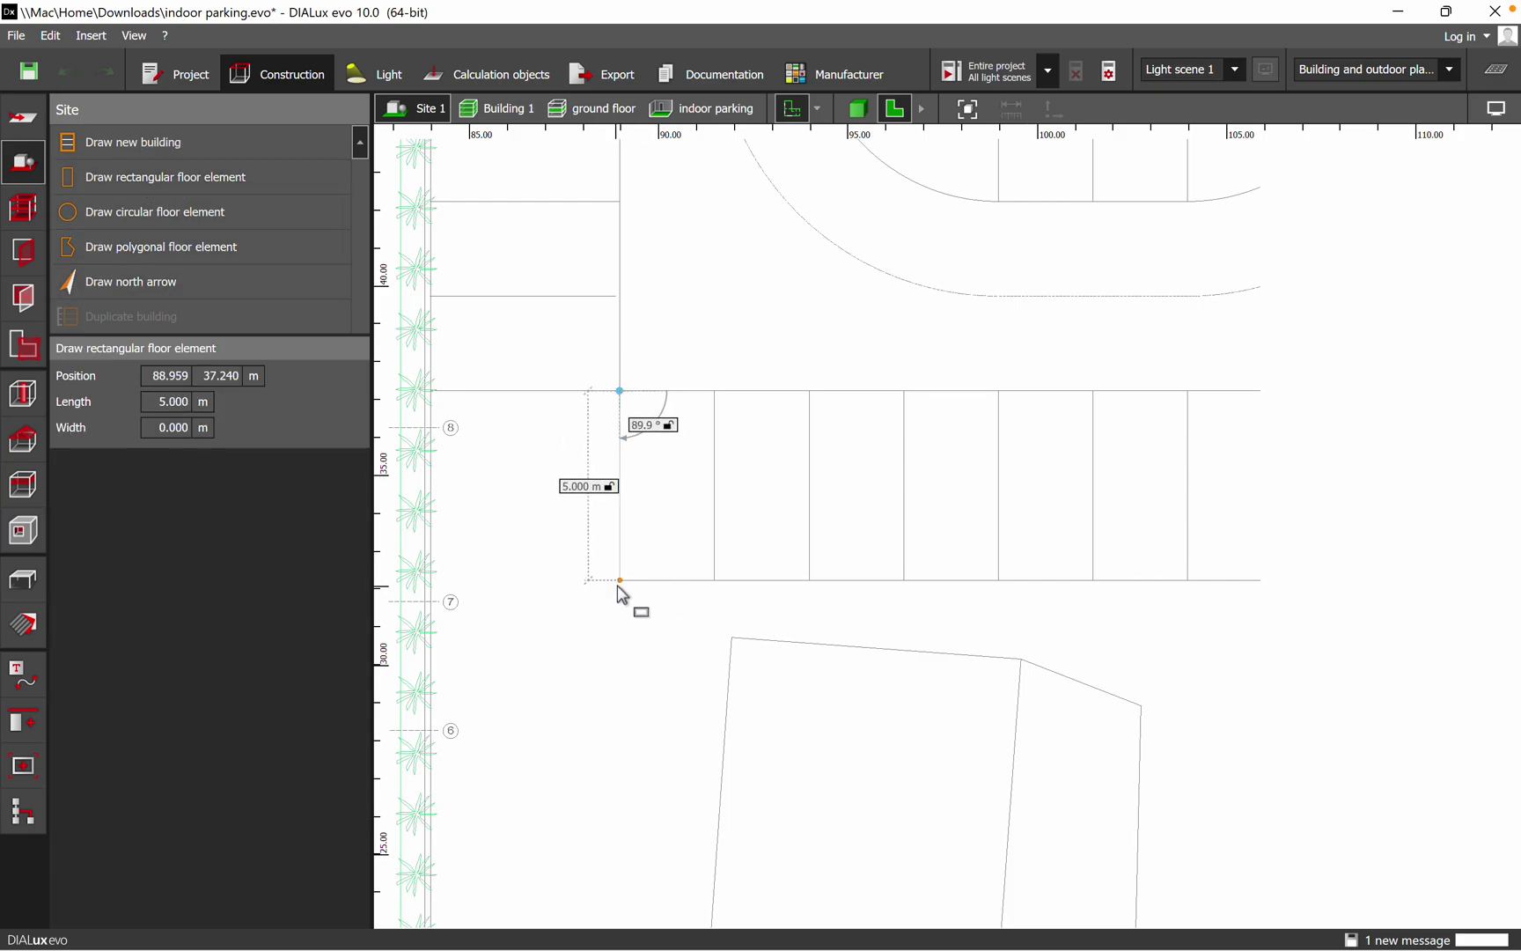
click(620, 580)
click(1255, 606)
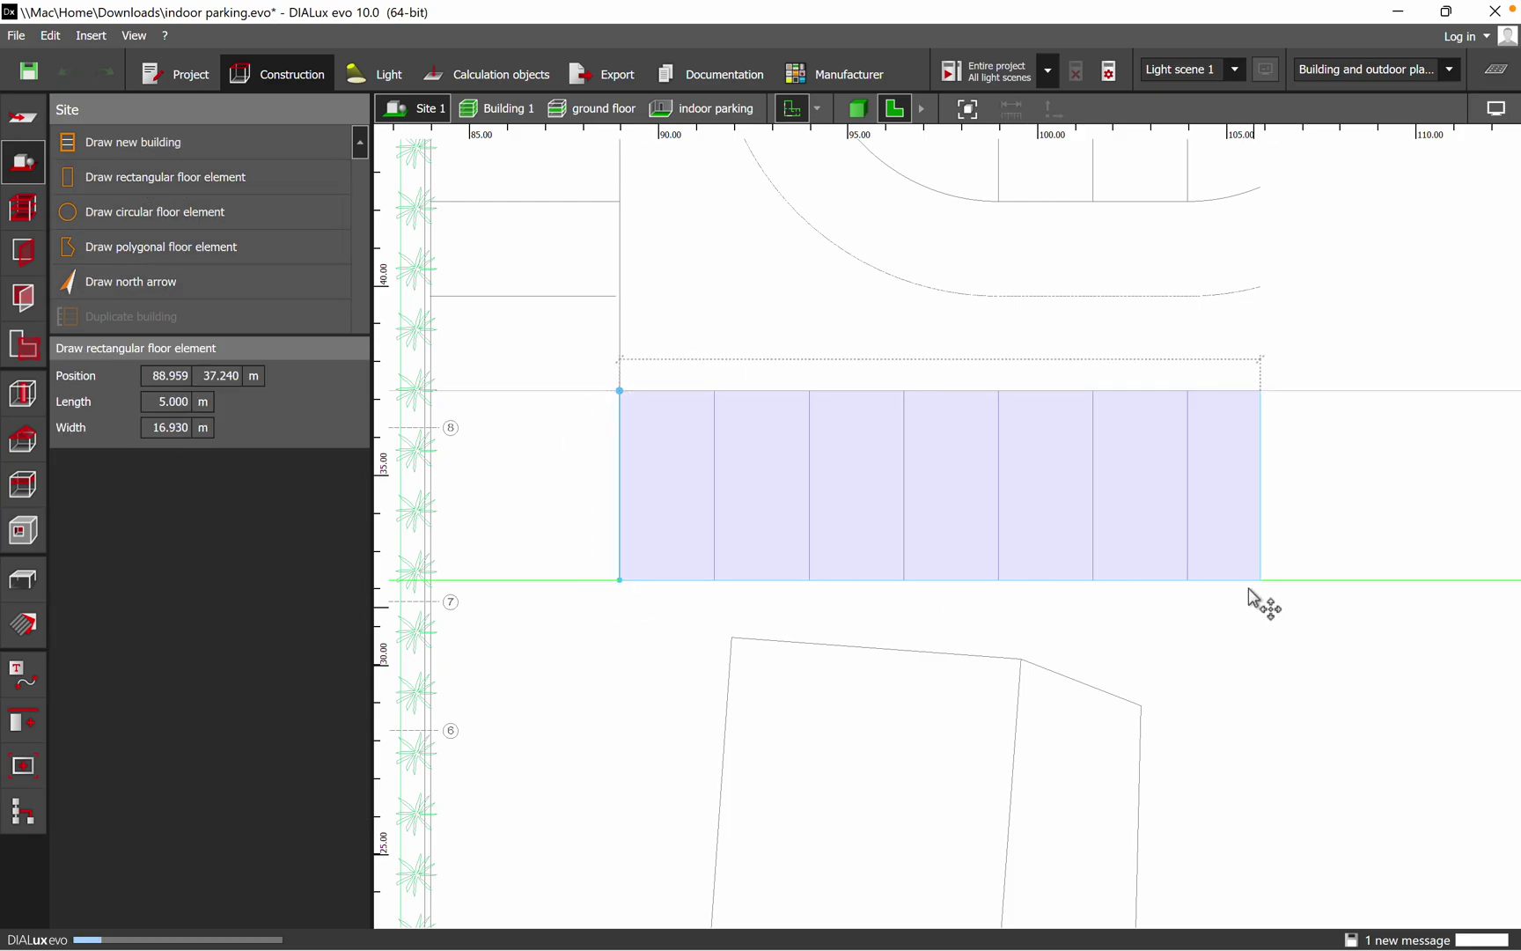
- Draw a rectangular floor element, about 5.03 by 15.29 m, over the parking bay column beside the building's row of green plants
scroll(1127, 556, down, 7)
scroll(1069, 481, up, 4)
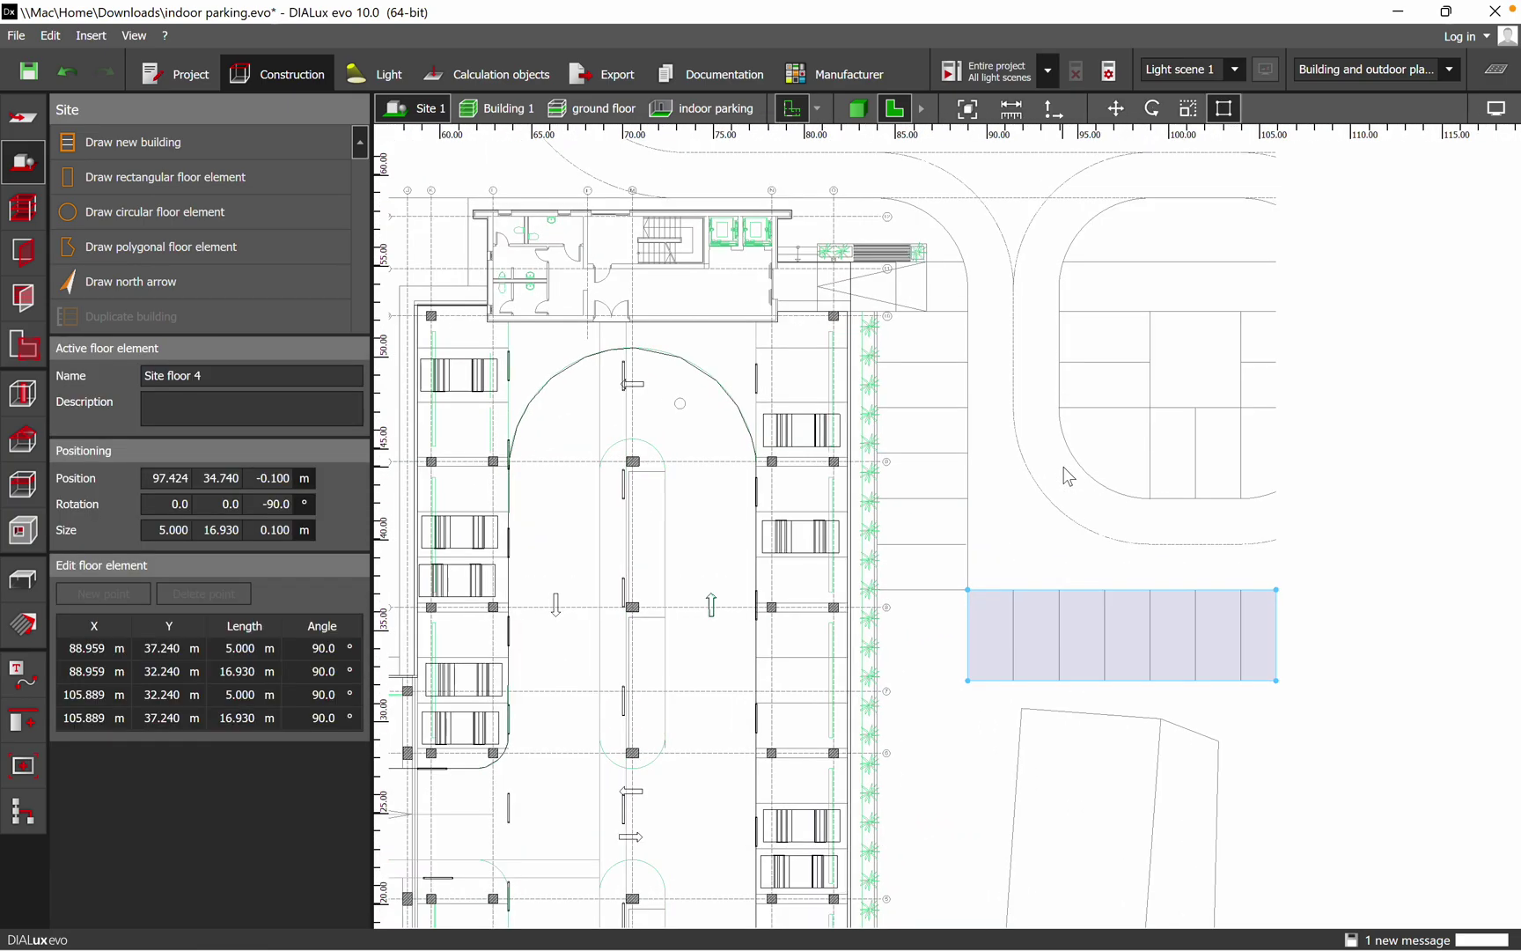
scroll(909, 377, up, 1)
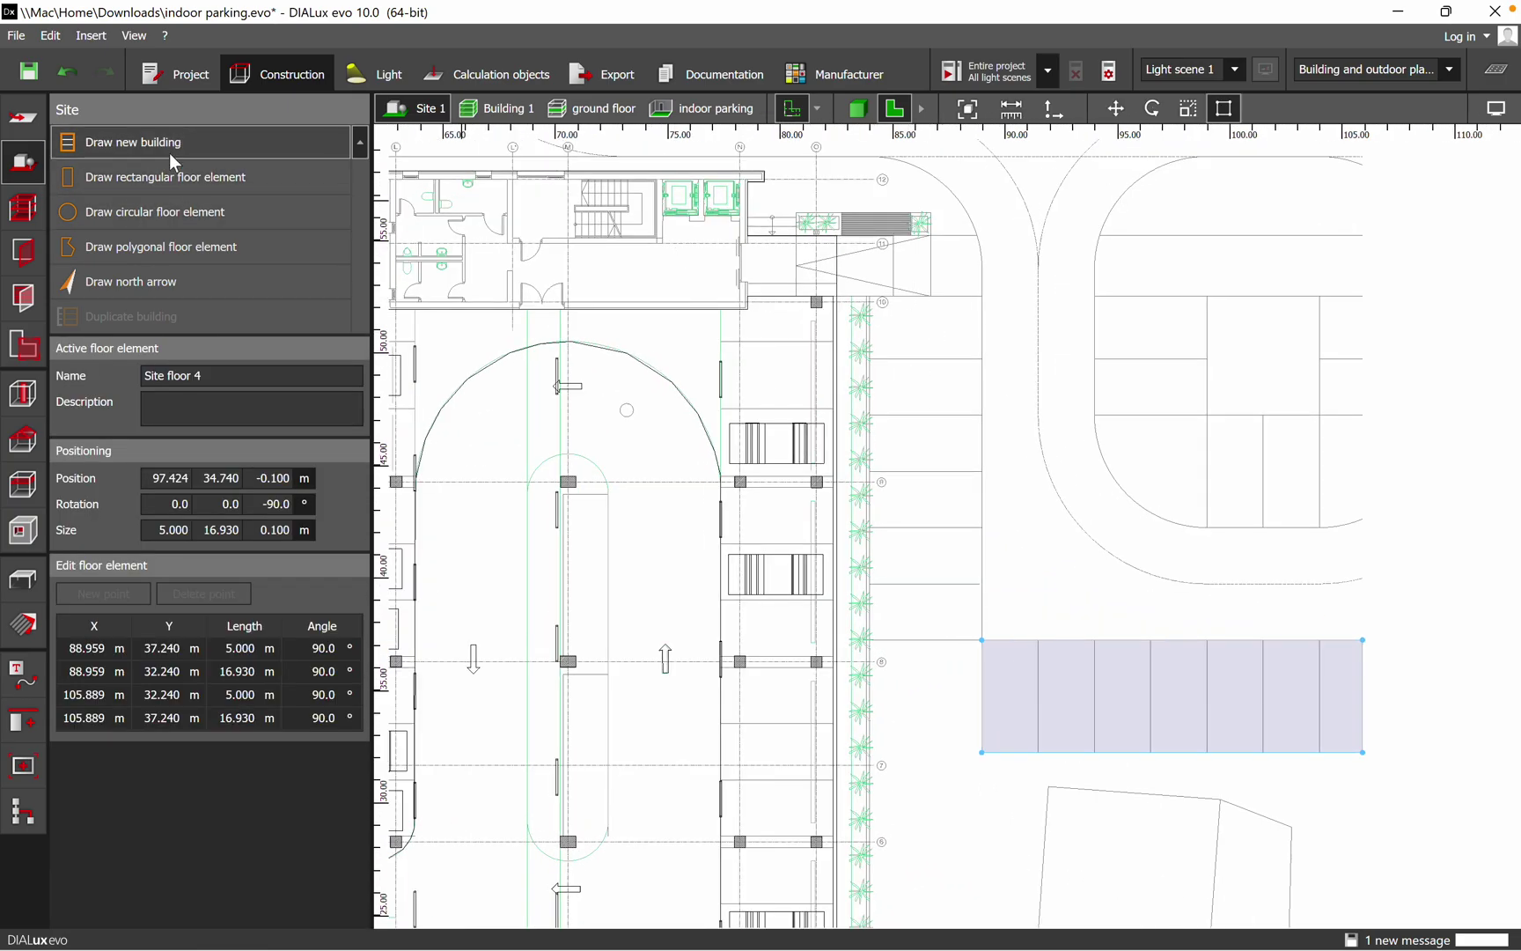
click(175, 180)
scroll(933, 290, up, 4)
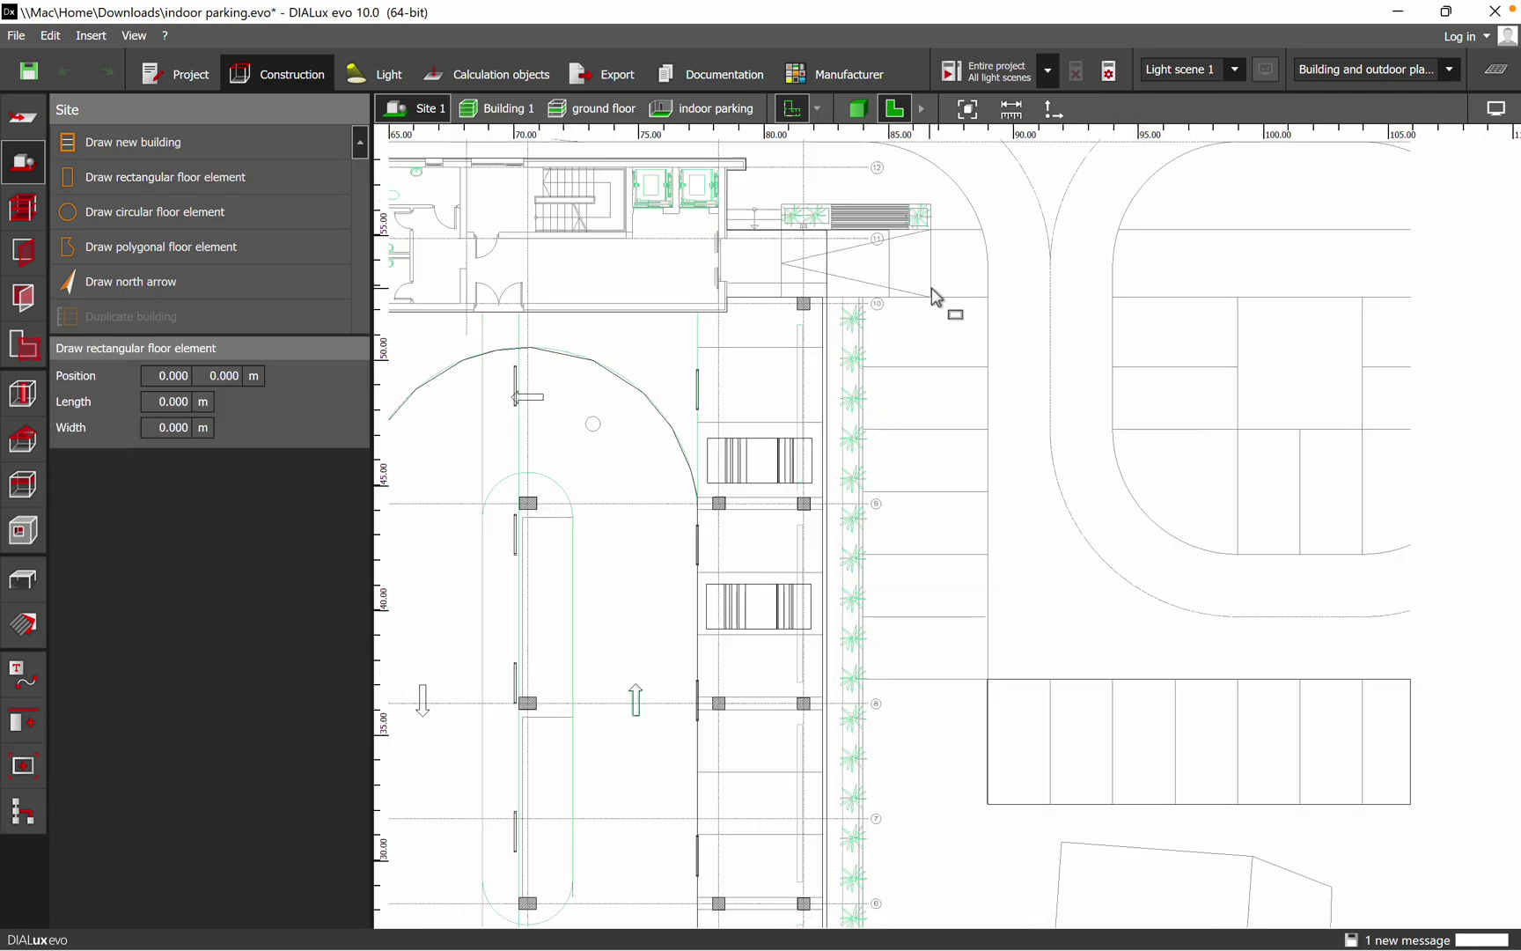
scroll(815, 316, up, 2)
click(808, 302)
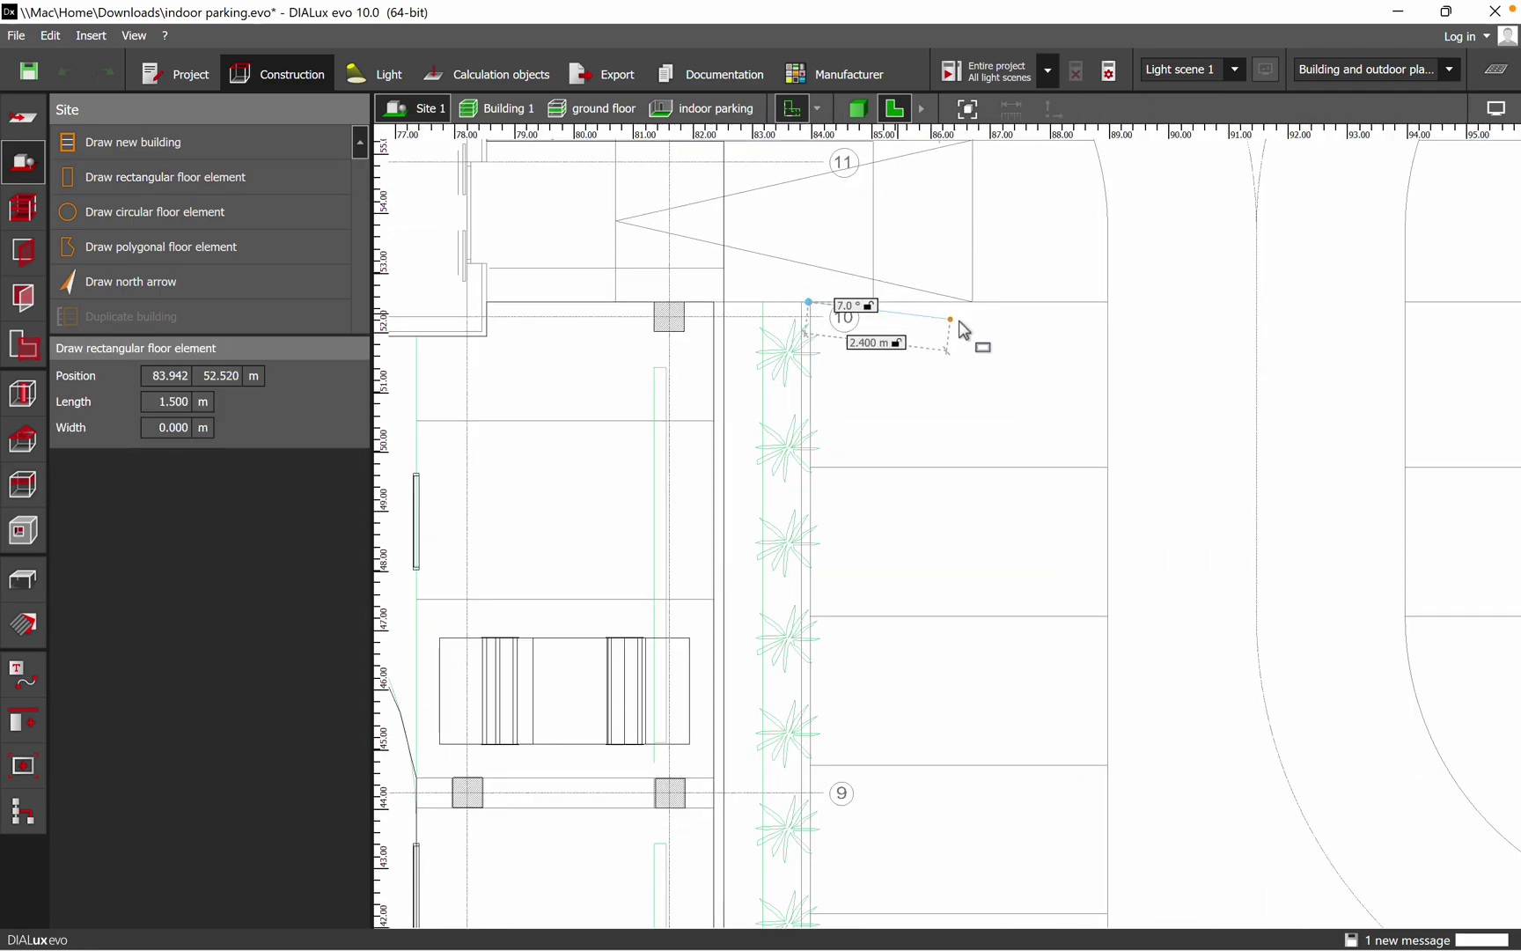
click(1106, 313)
scroll(1056, 280, down, 10)
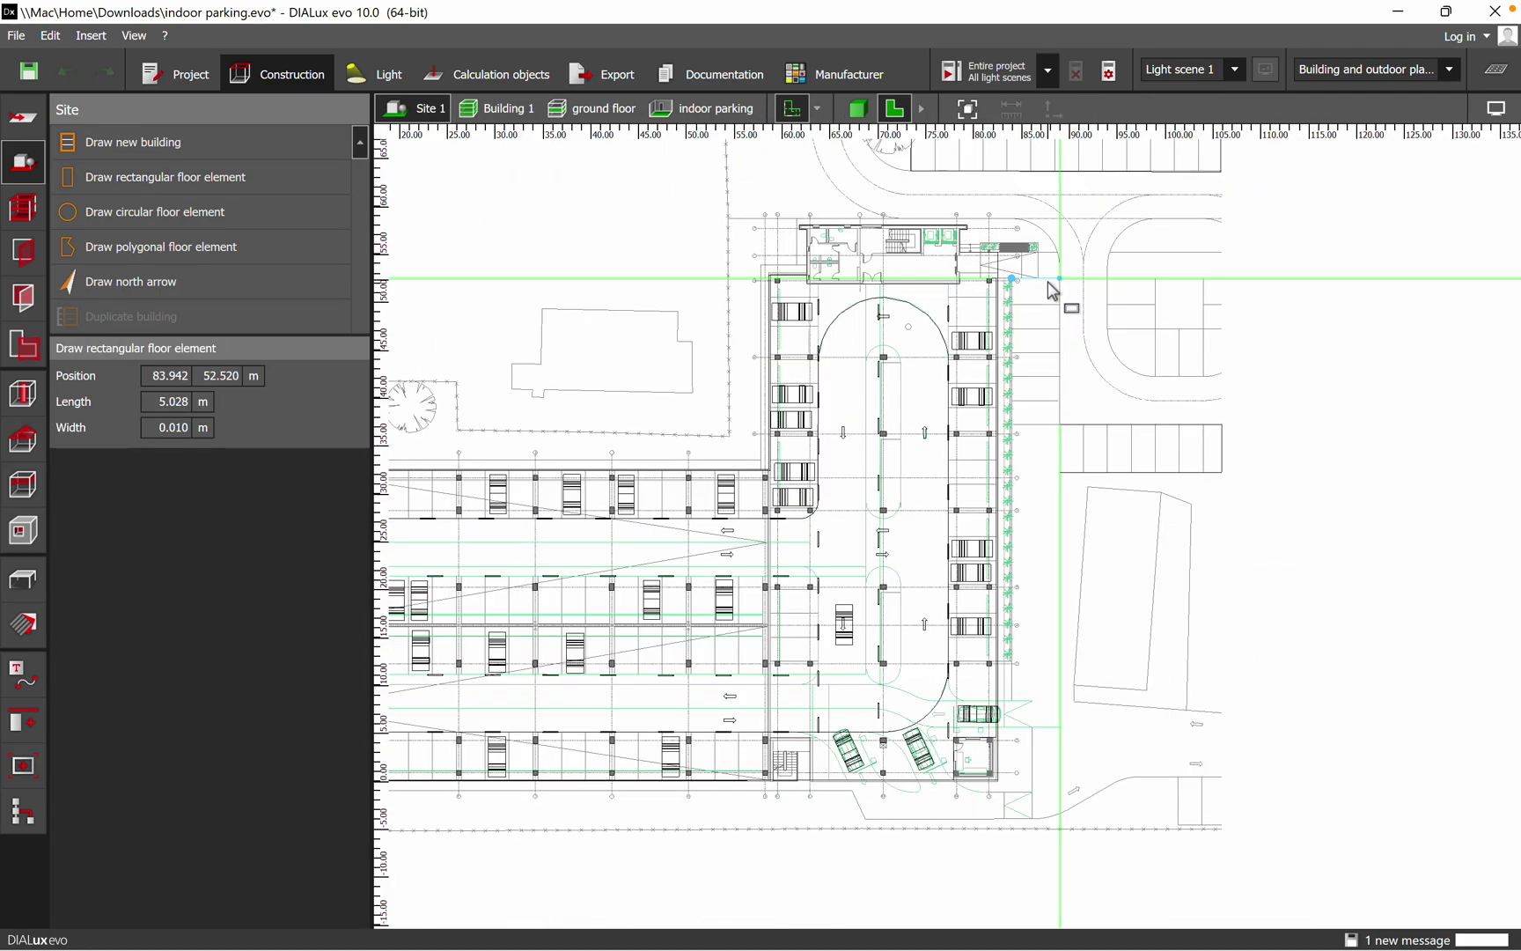
scroll(1044, 445, up, 5)
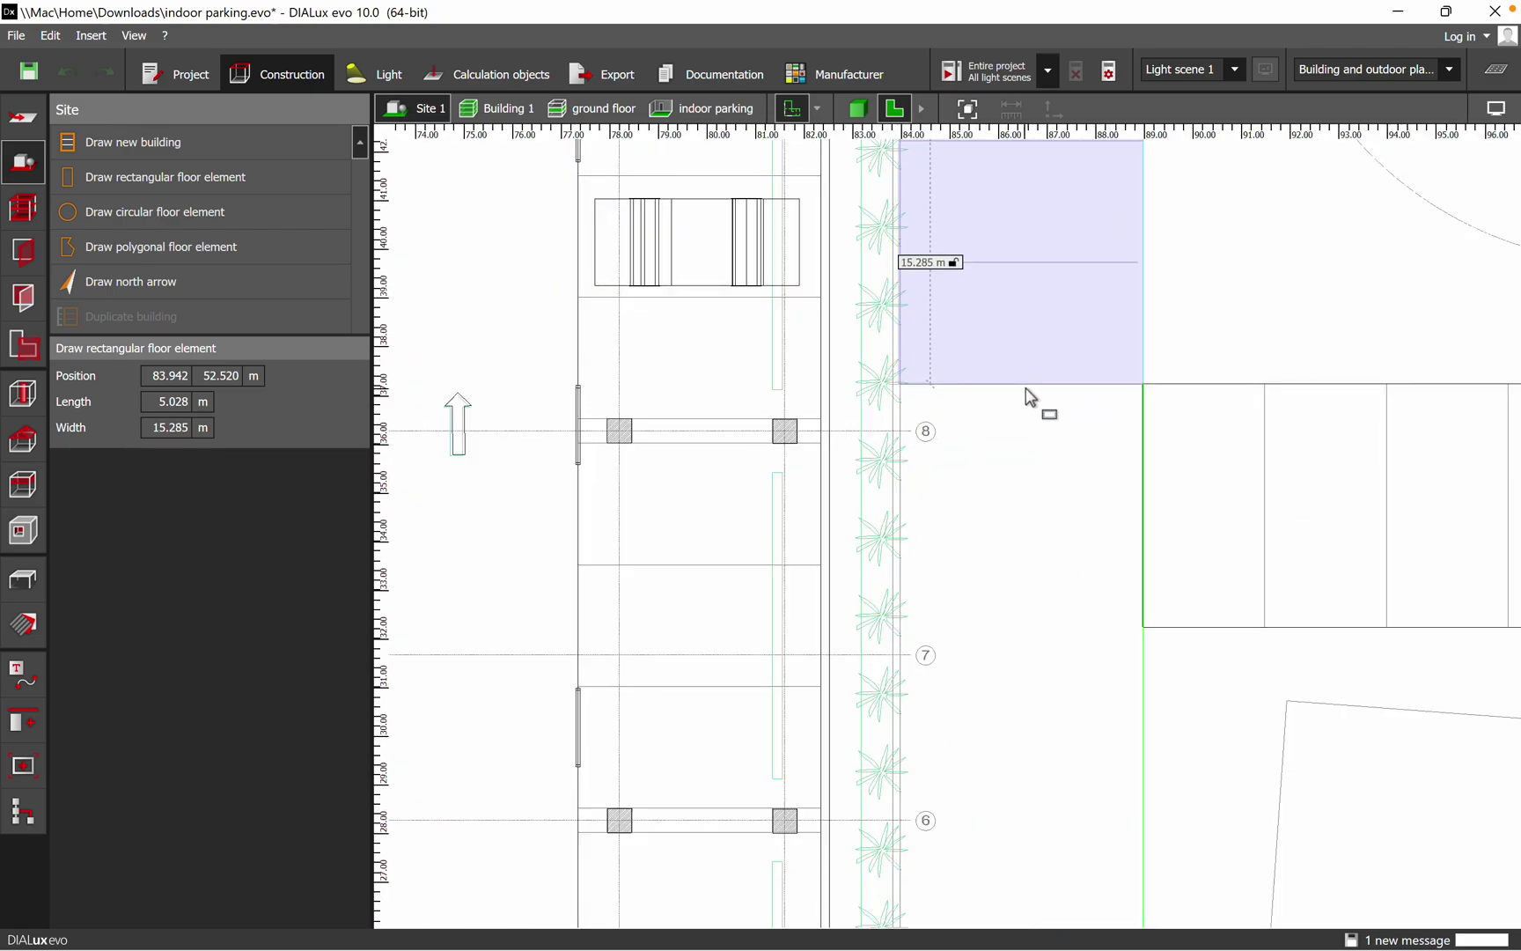
click(1045, 489)
- Switch to the 3D view and examine the three parking floor elements around the building from different angles
scroll(1045, 490, down, 5)
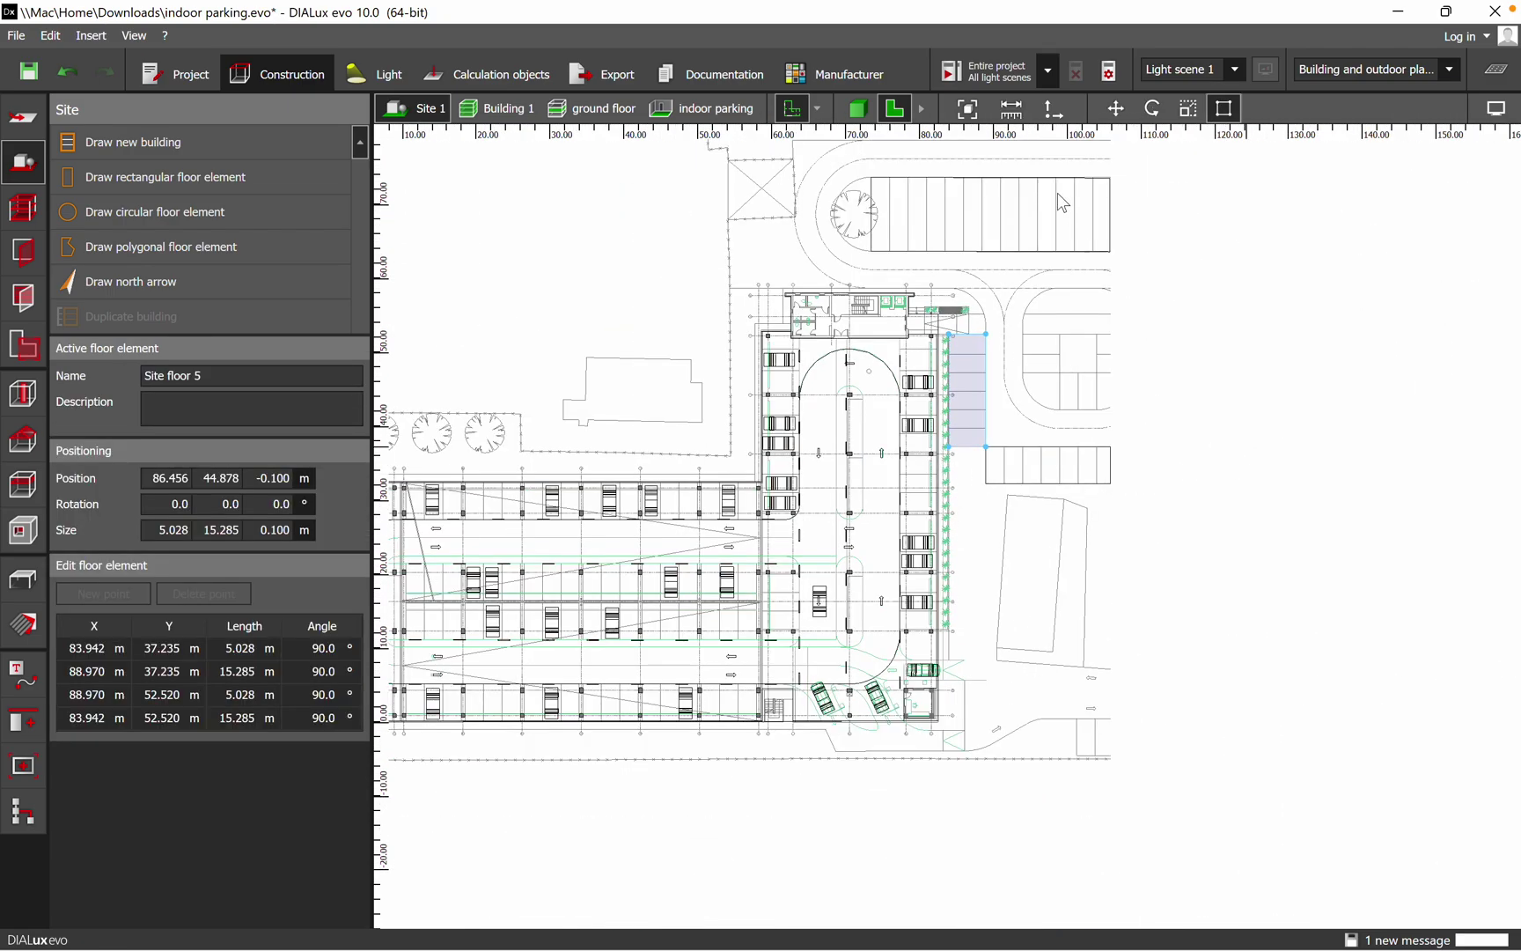
click(1059, 193)
click(857, 108)
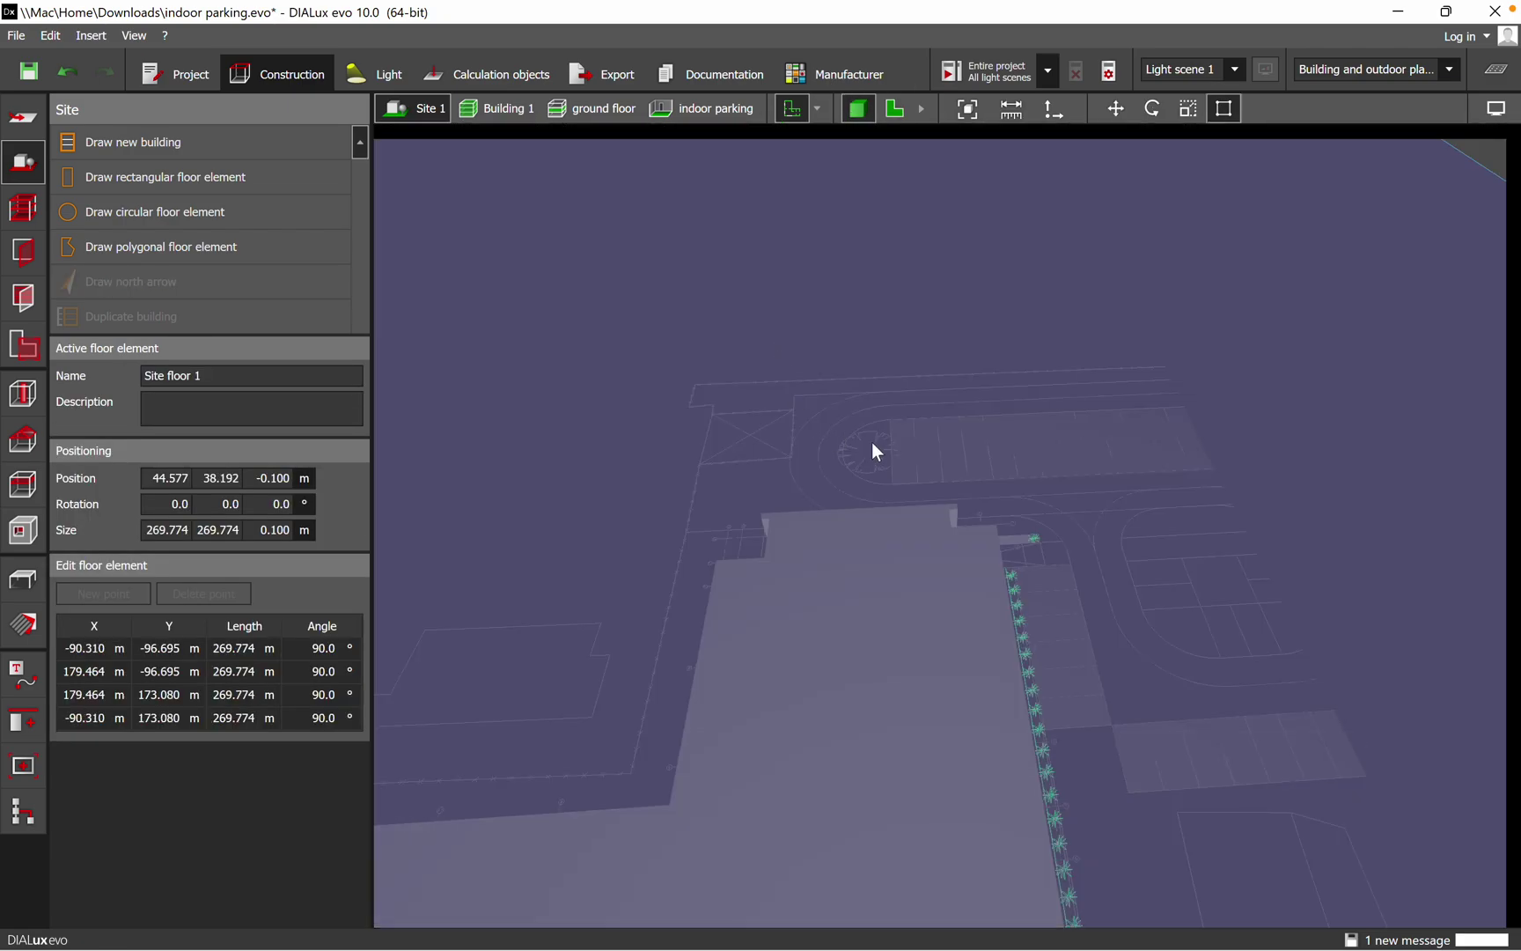
click(1339, 567)
scroll(1202, 432, down, 1)
right_drag(1202, 431, 1193, 732)
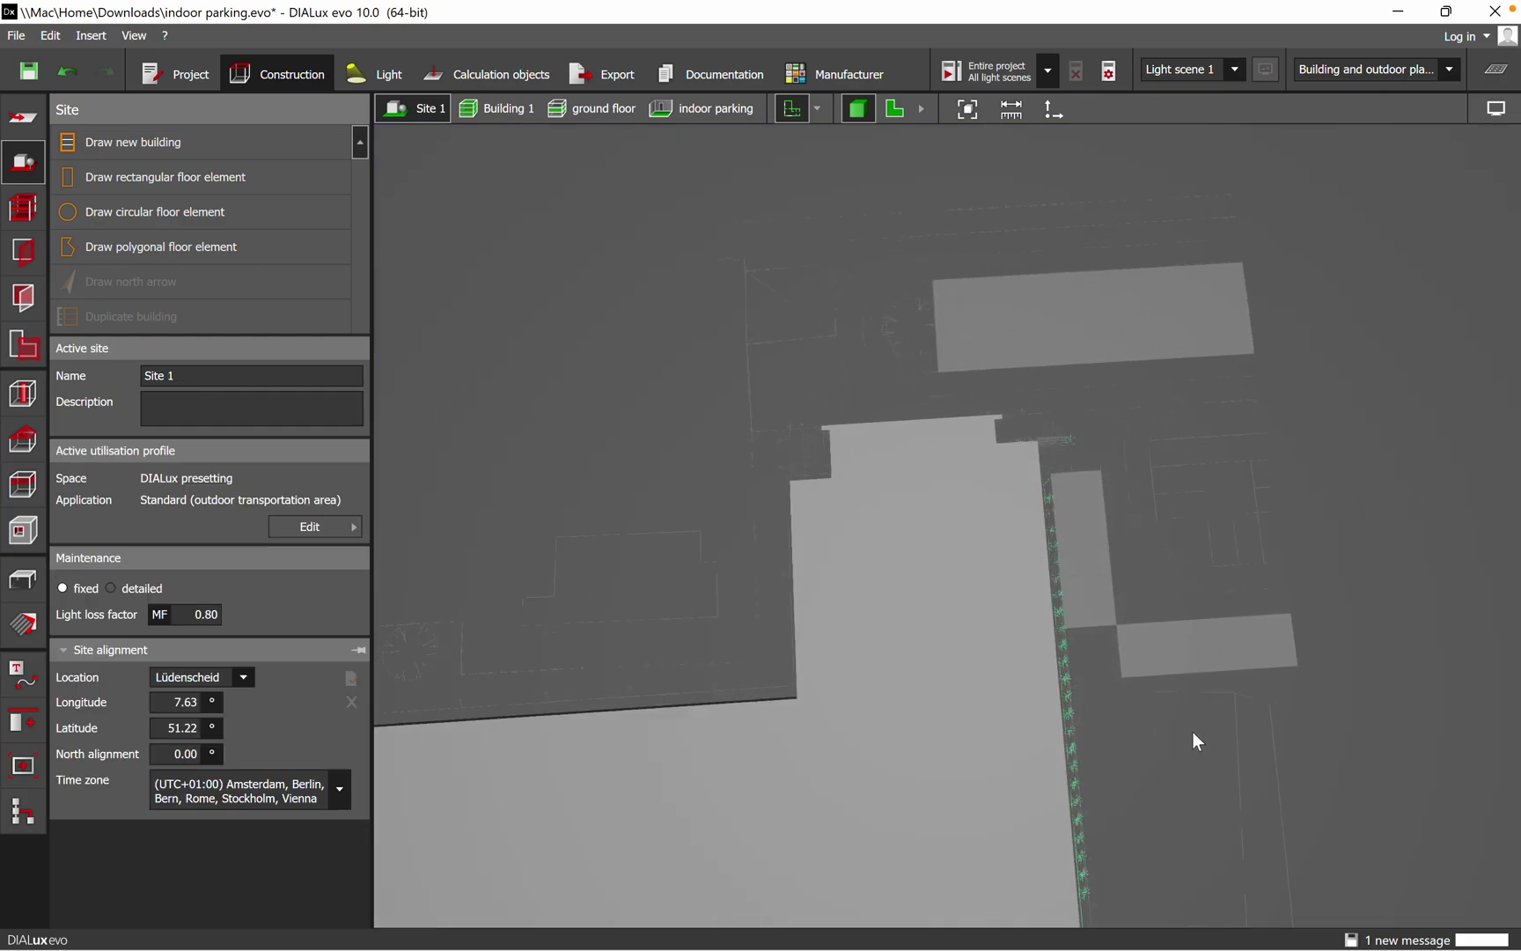
drag(1193, 733, 1179, 783)
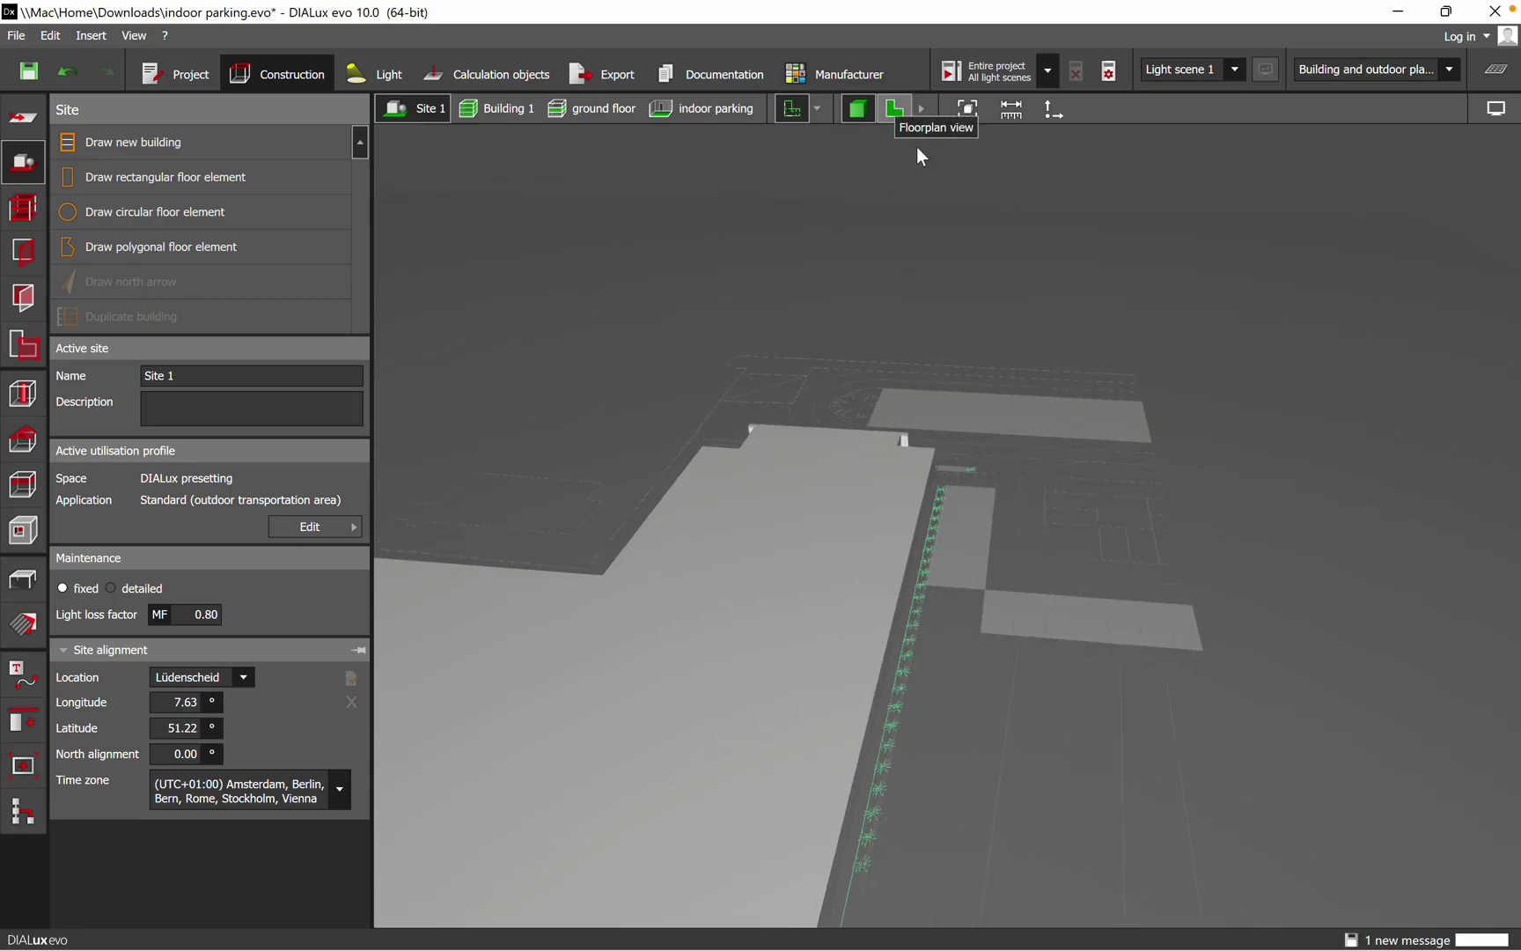
- Return to the floorplan view at the northern parking bays' tree symbol and open the object catalog for choosing furniture and objects
drag(916, 148, 1199, 310)
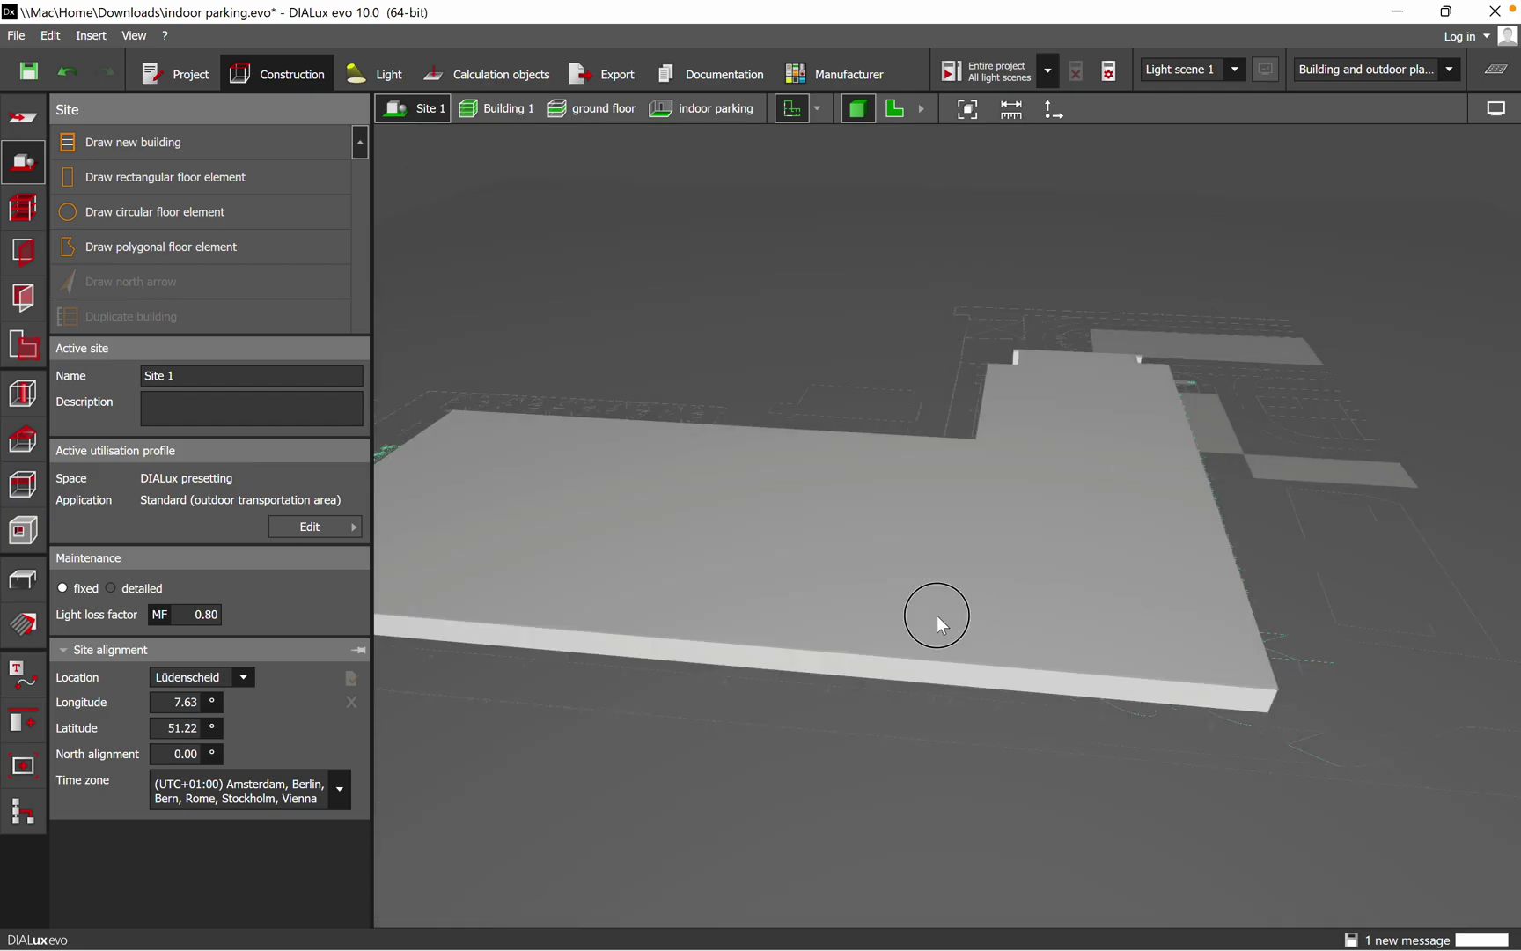
drag(937, 615, 860, 602)
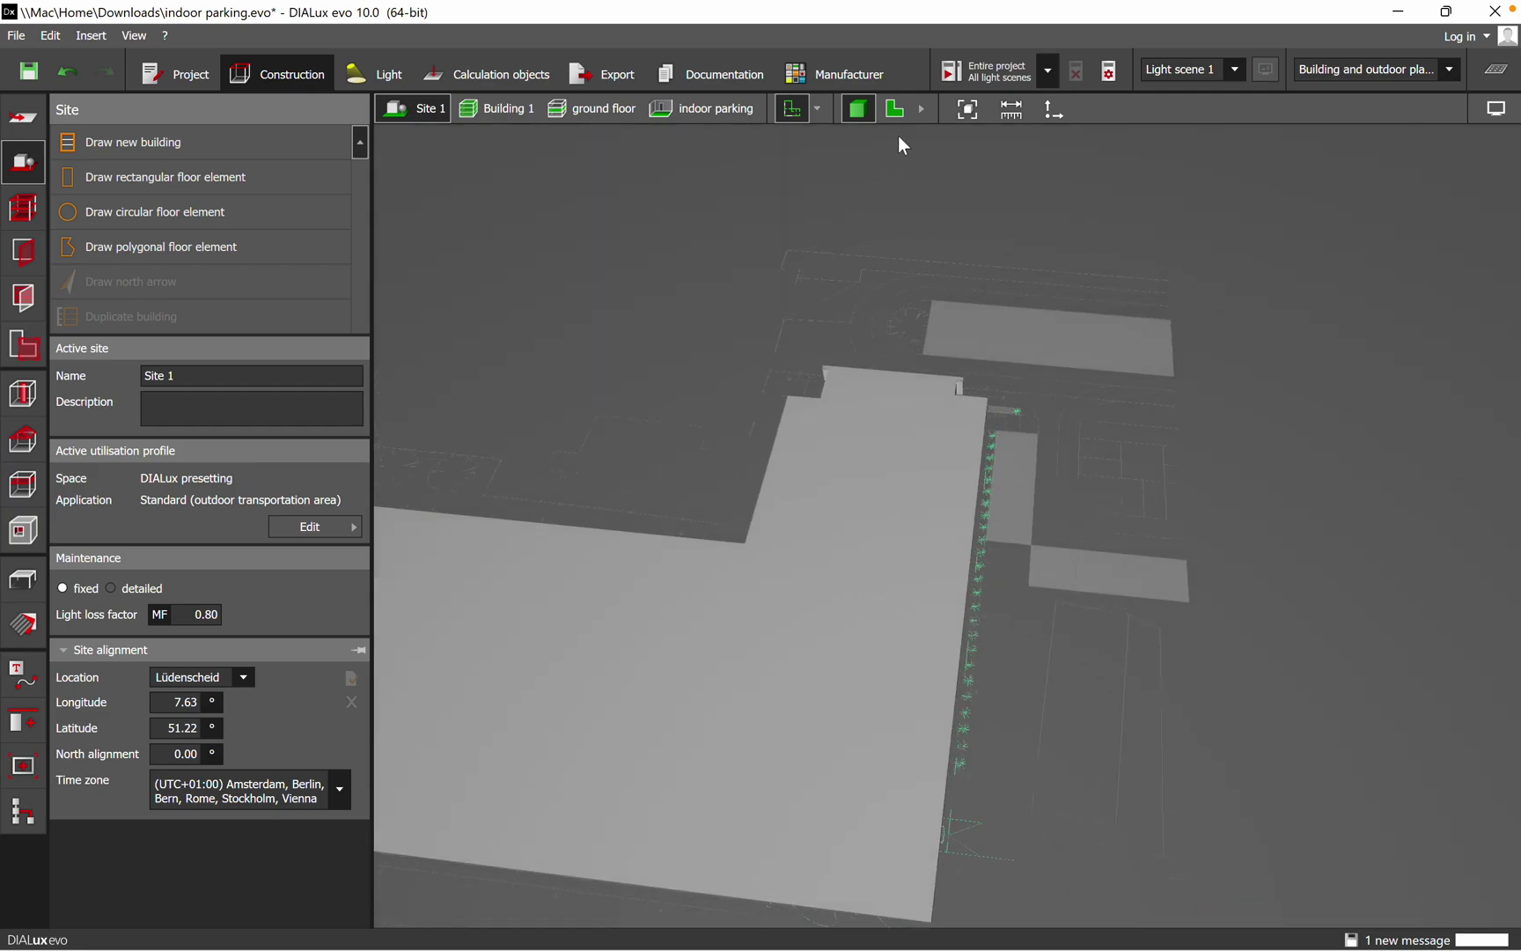
click(895, 109)
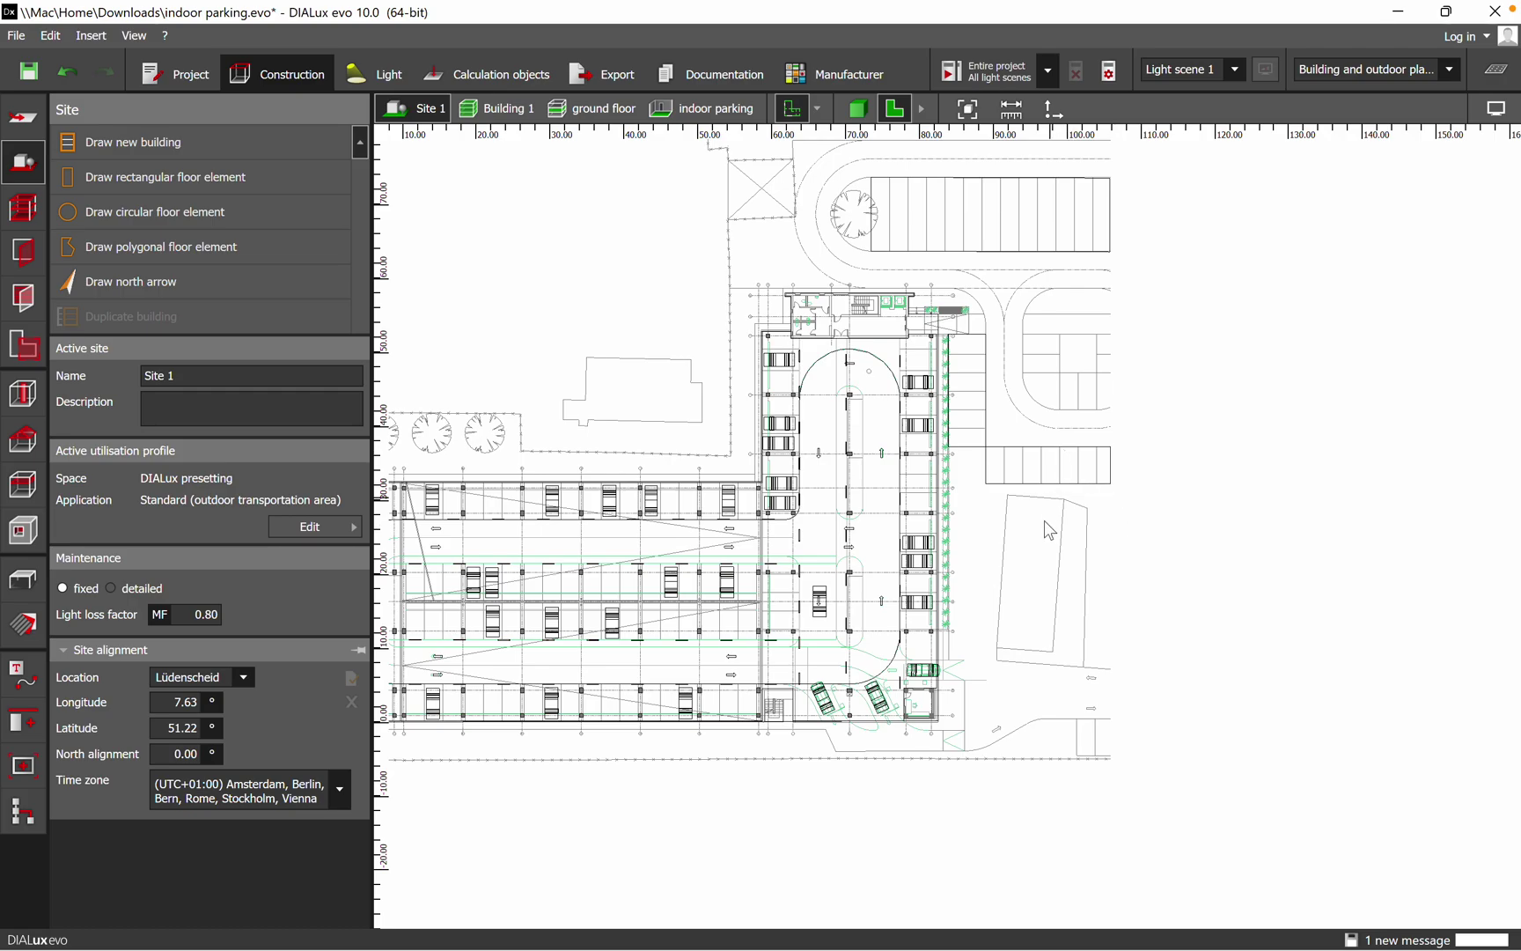
scroll(1078, 342, up, 2)
scroll(1090, 380, down, 3)
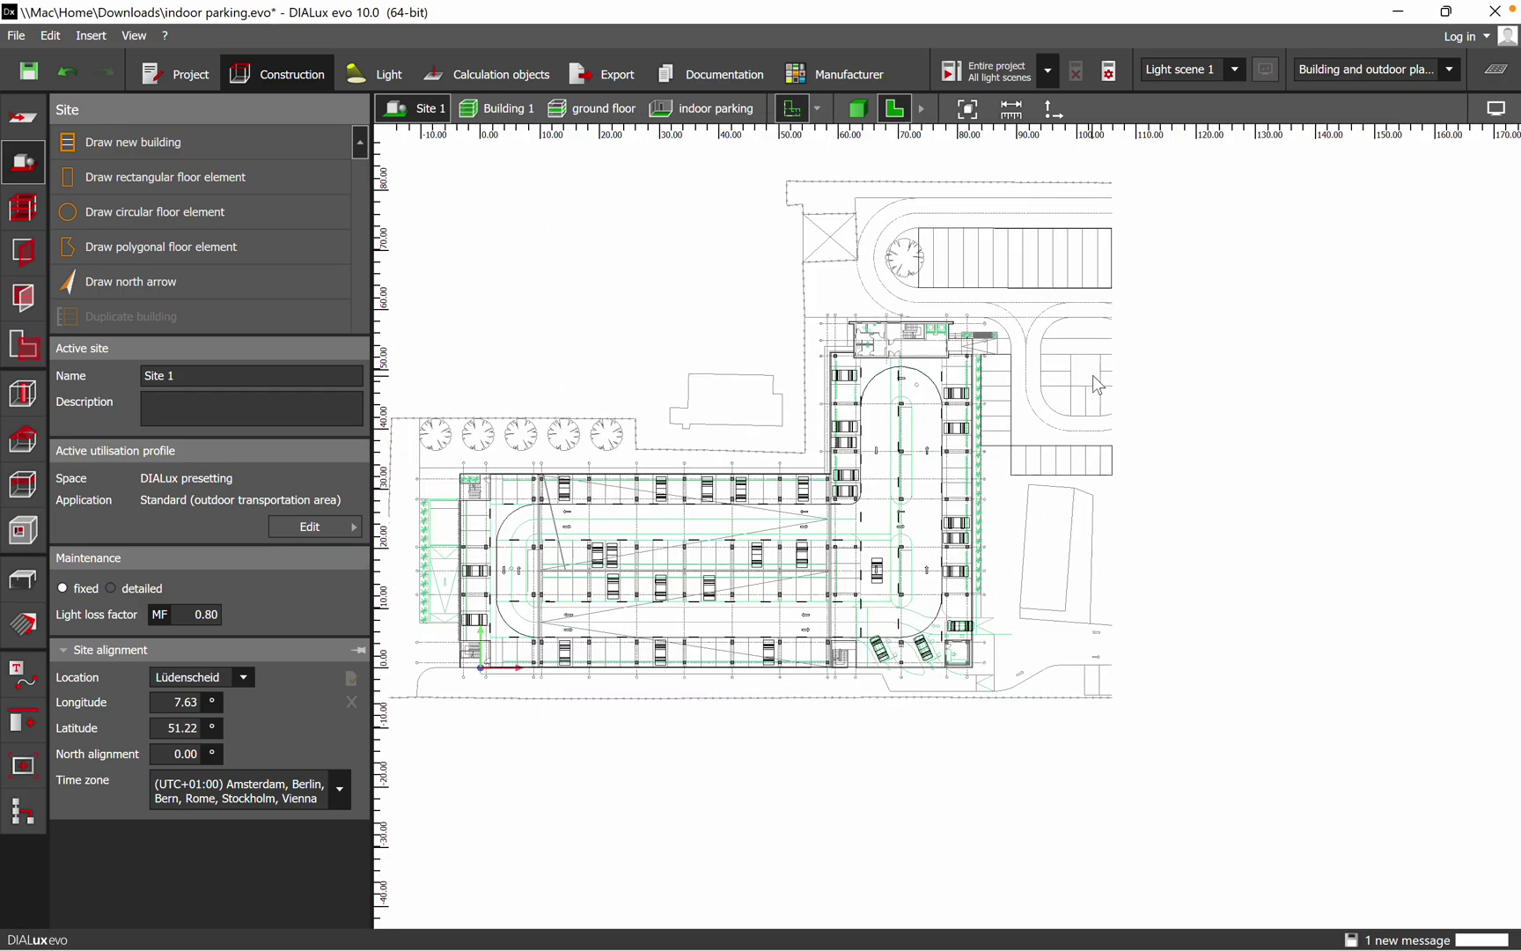
scroll(923, 231, up, 8)
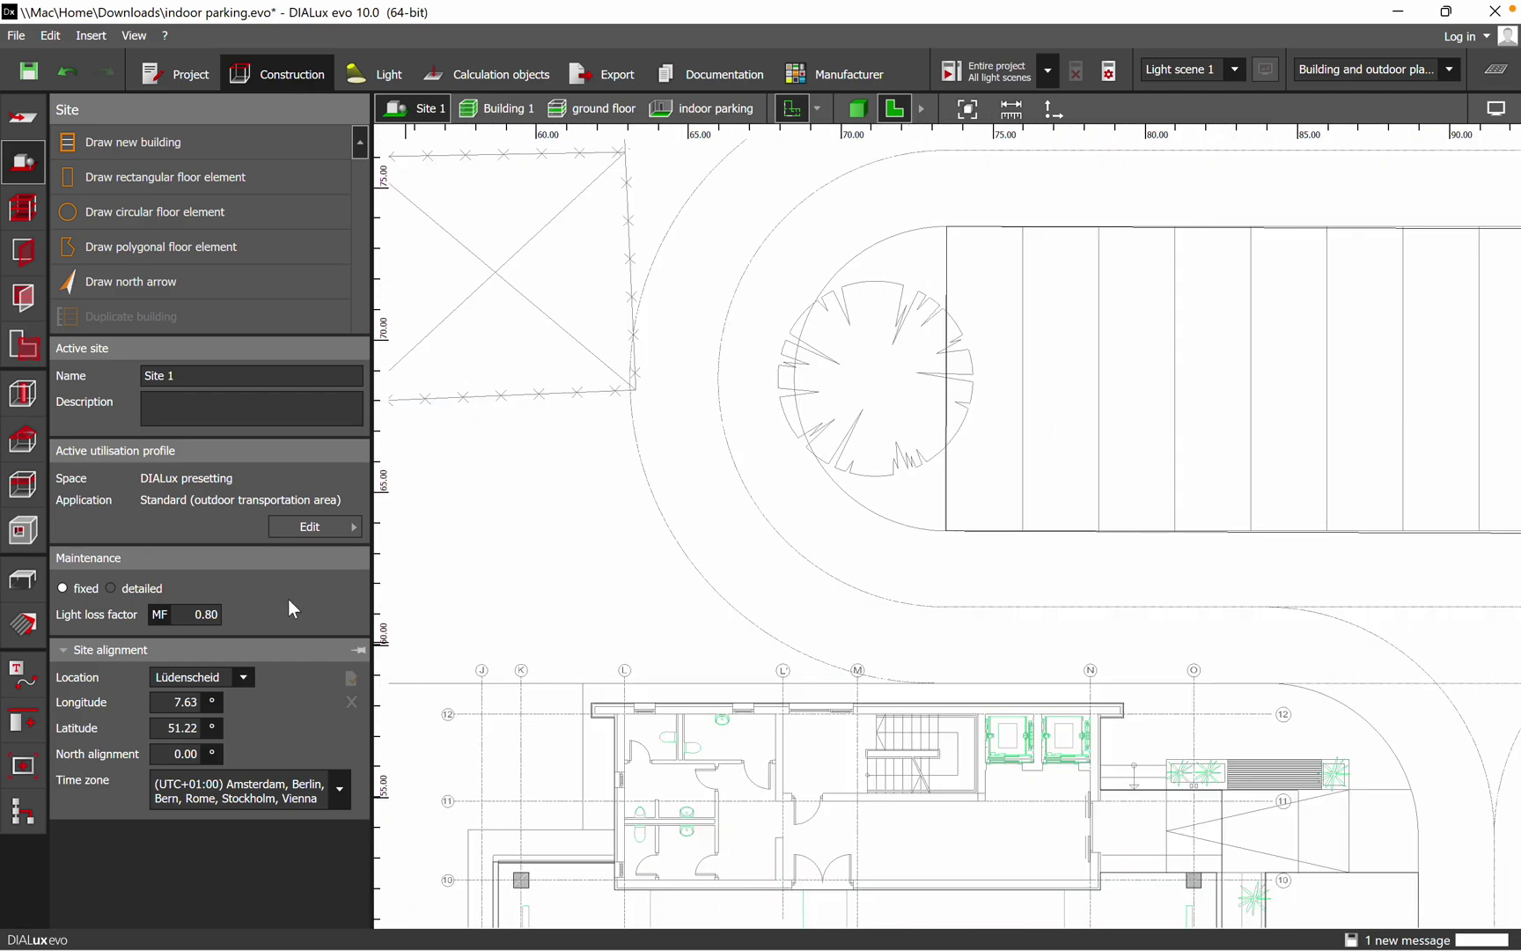
click(22, 588)
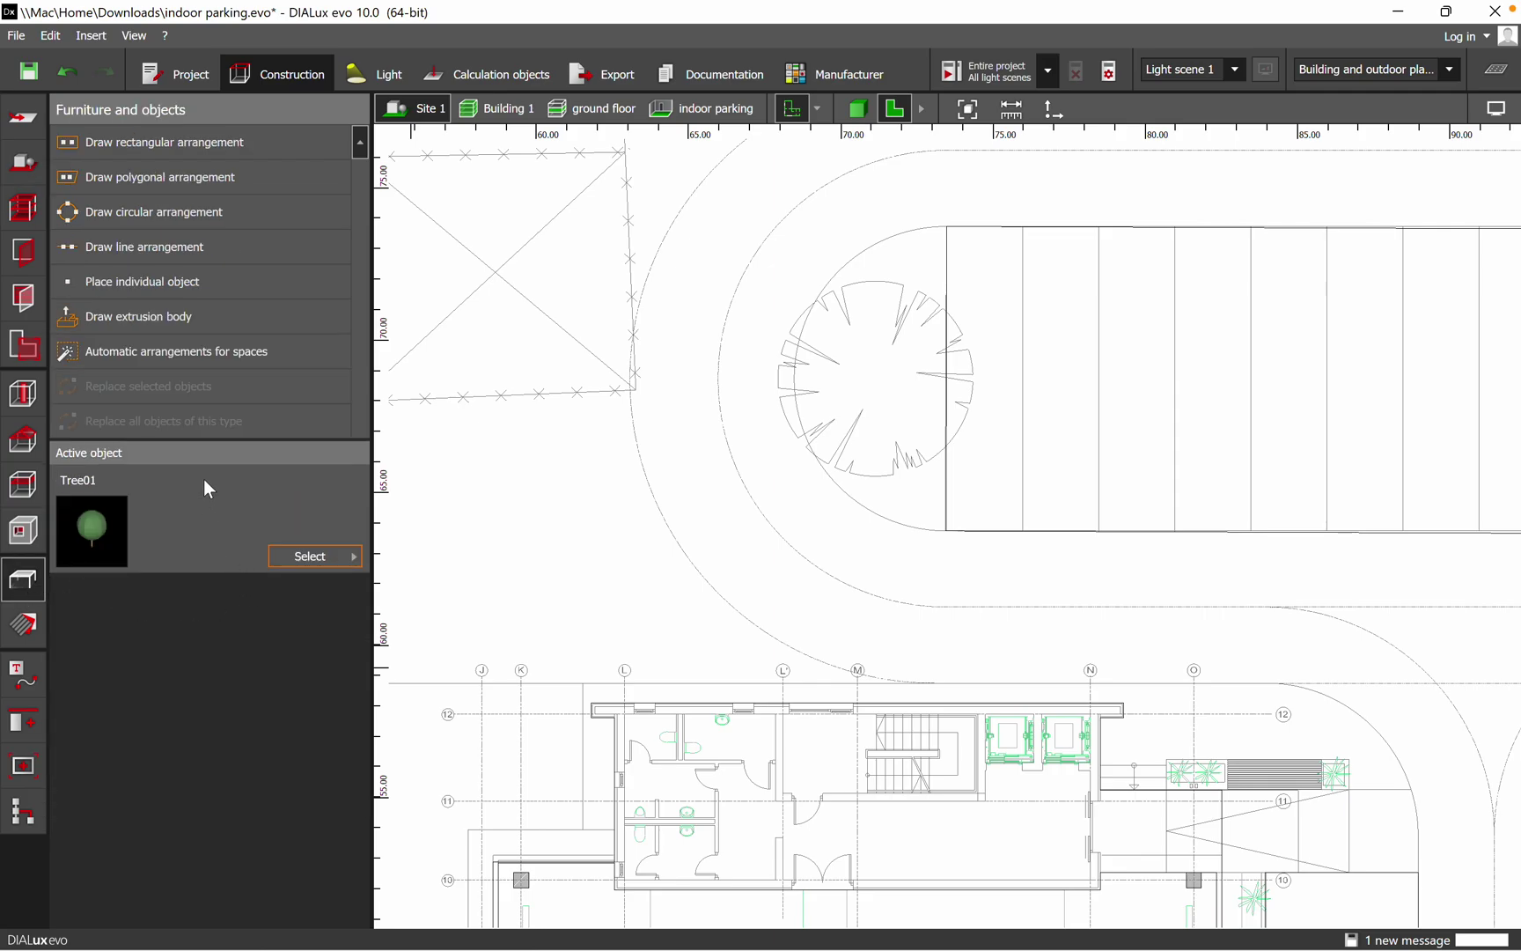
click(318, 557)
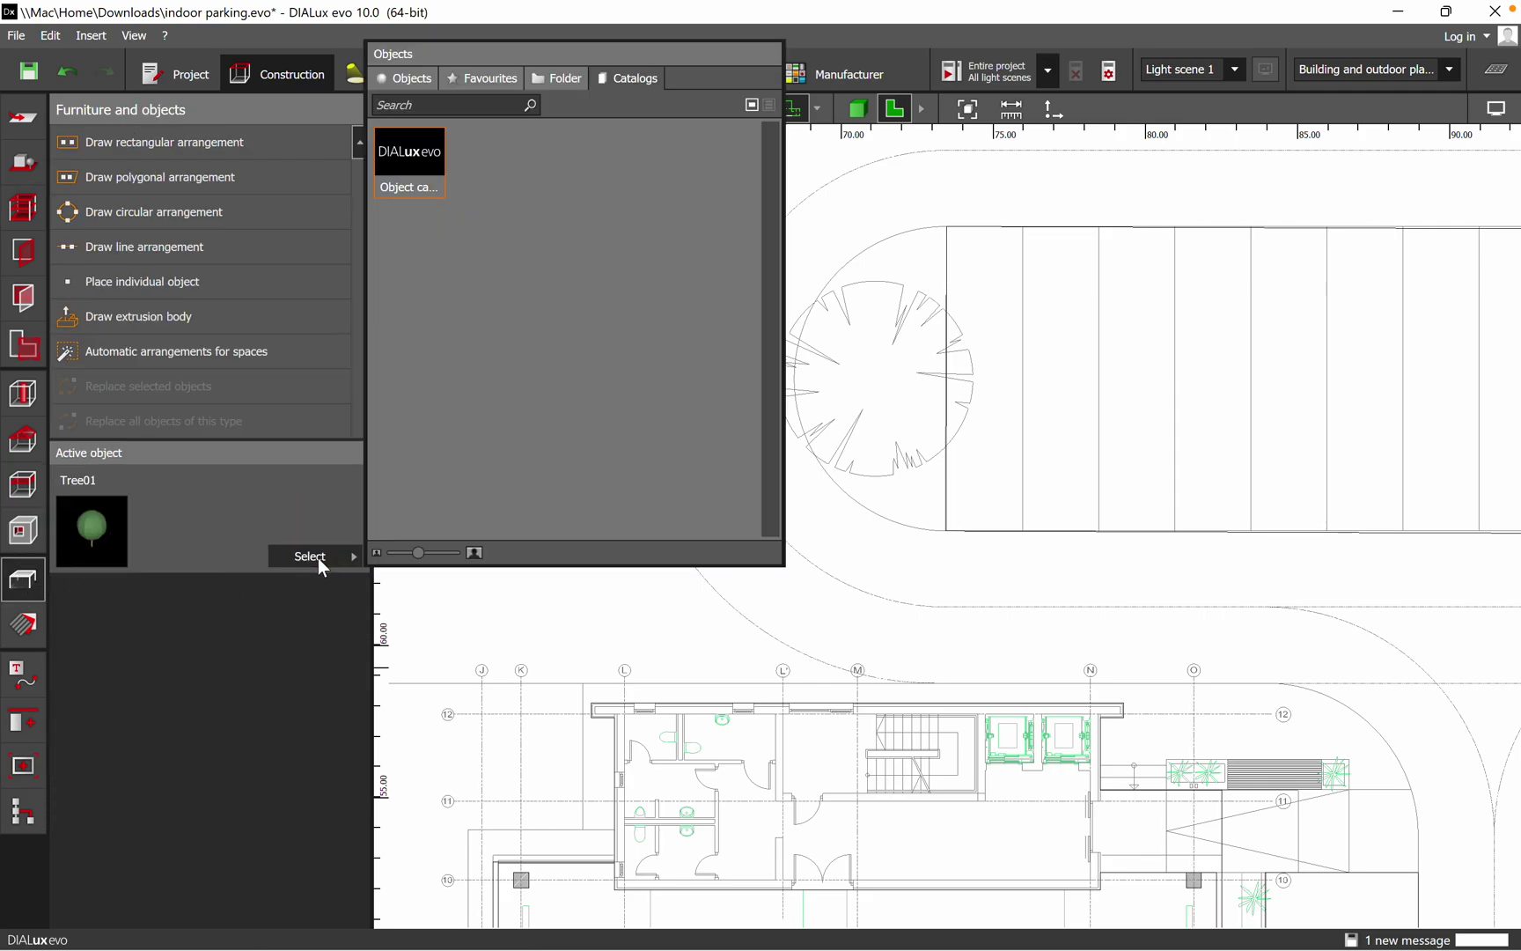
click(398, 164)
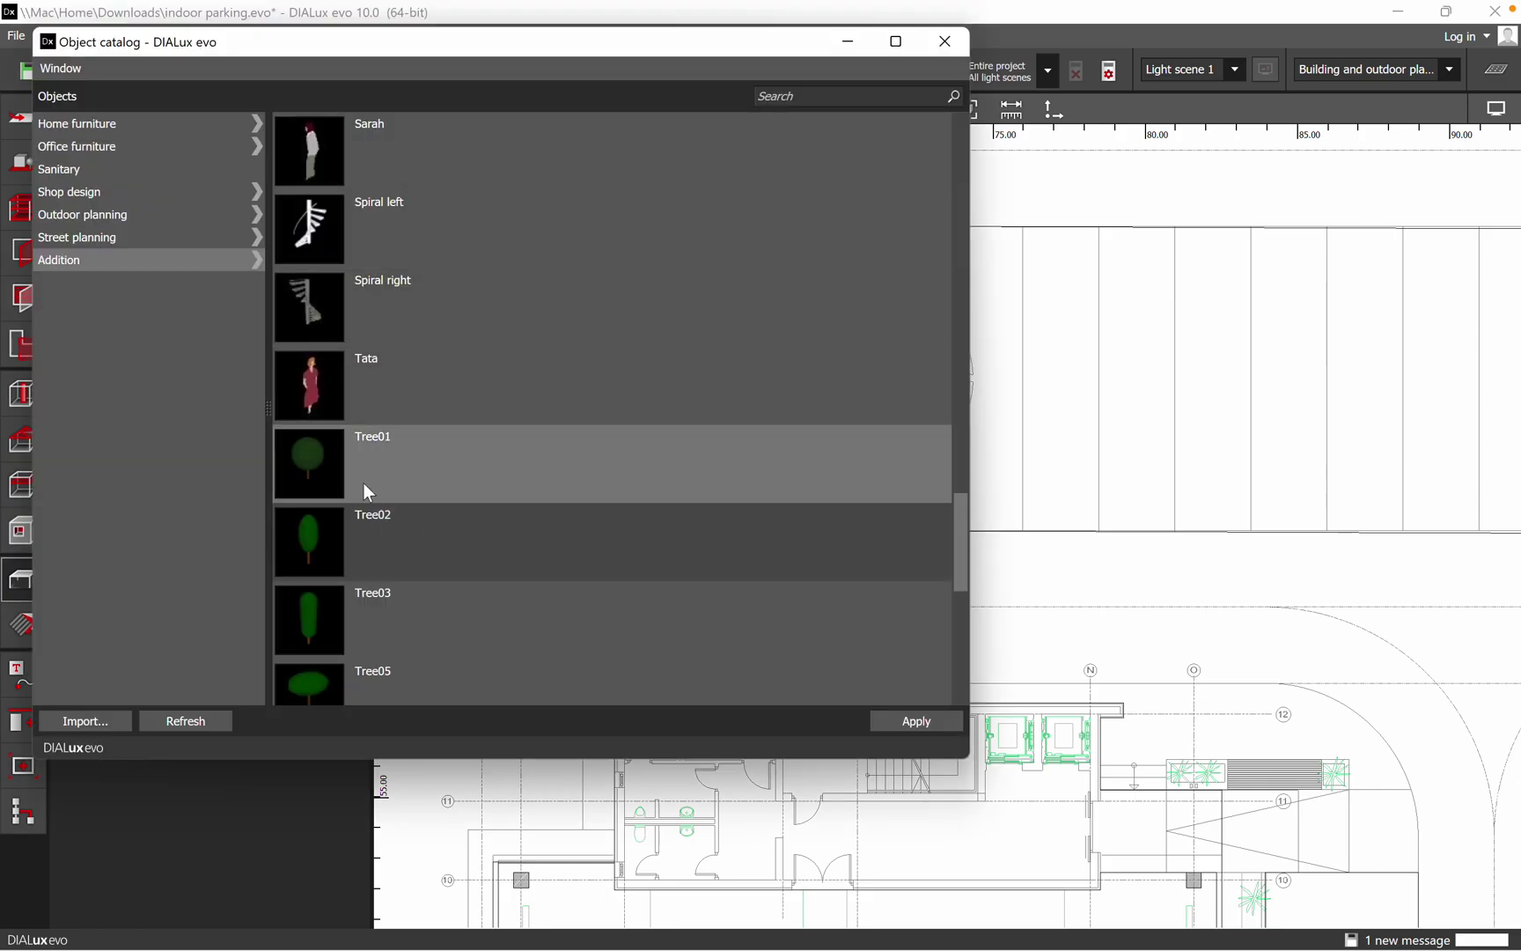
- Place a Tree05 object from the Addition category on the tree symbol at the west end of the northern parking bays
click(508, 454)
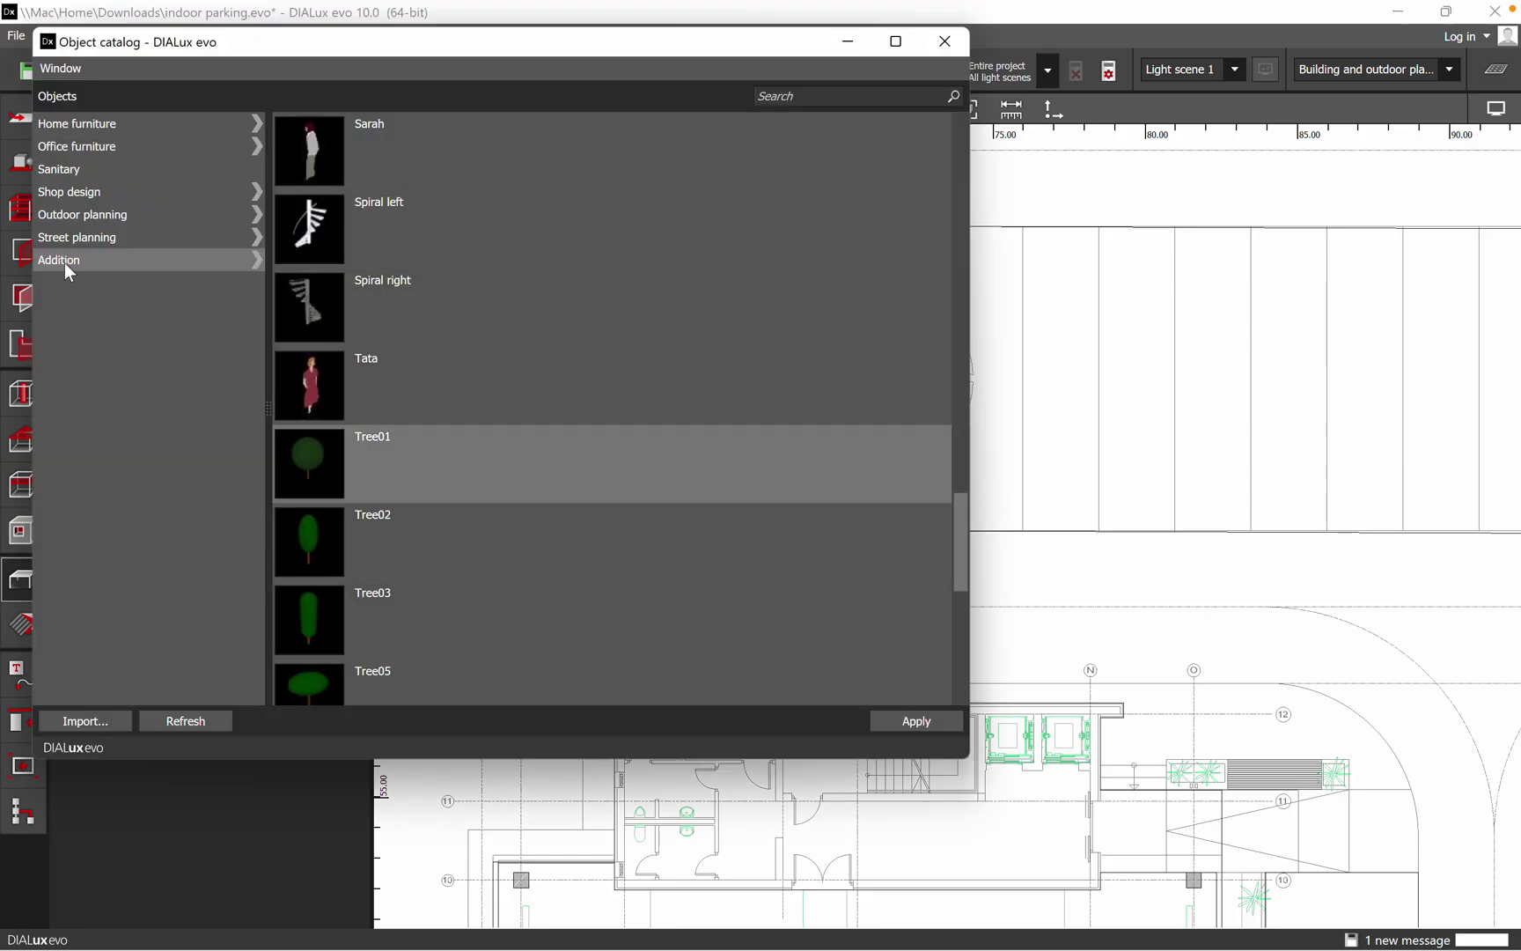
scroll(555, 592, down, 5)
scroll(555, 529, up, 6)
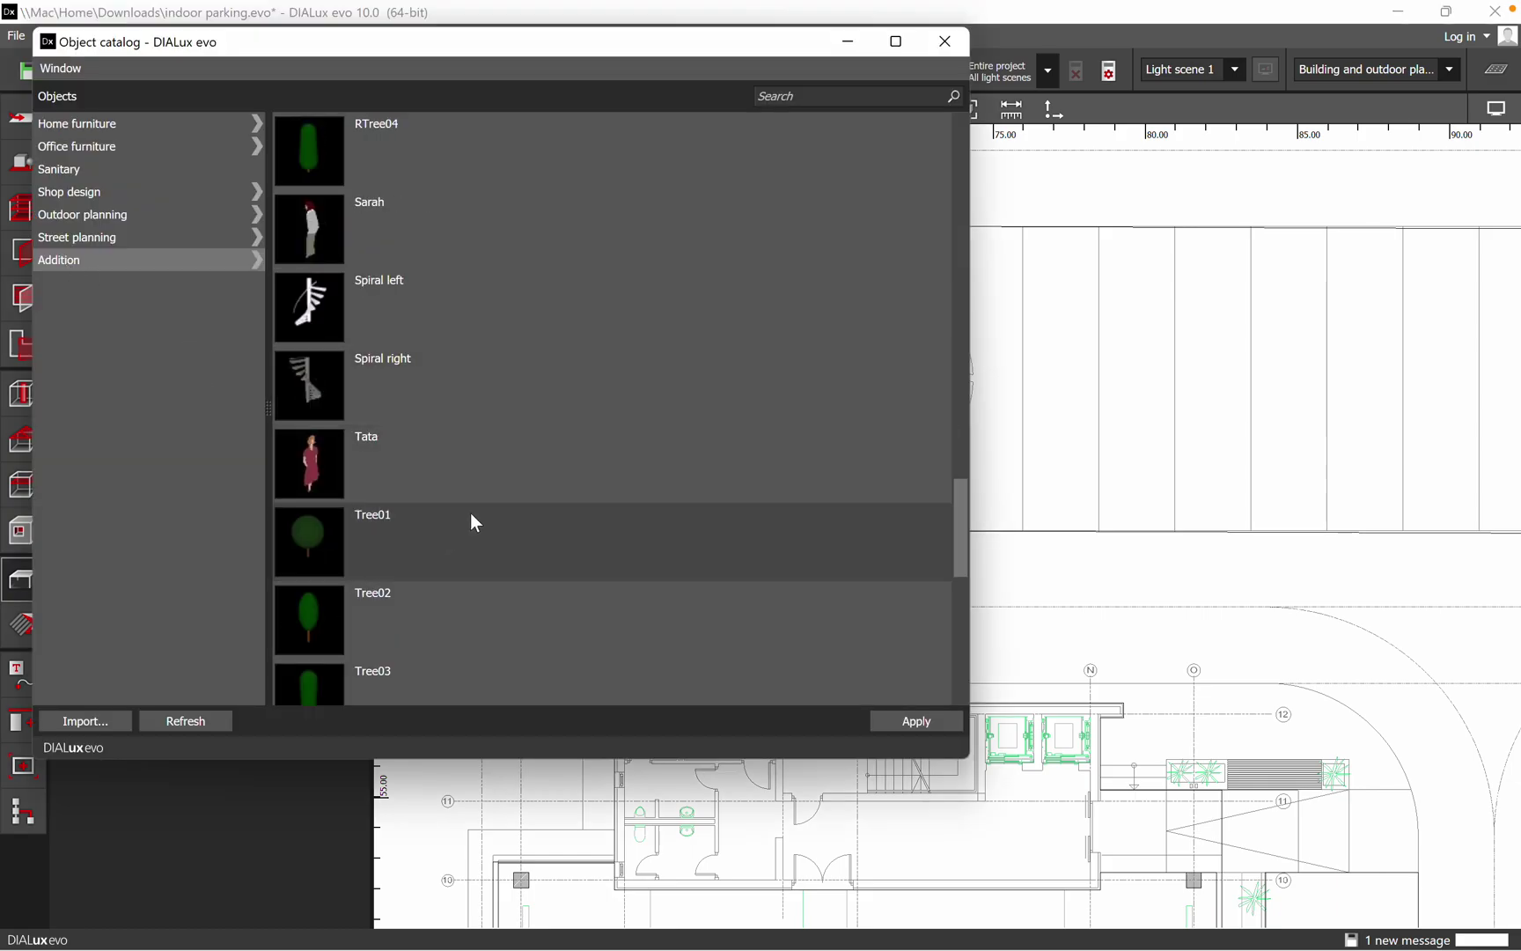
scroll(509, 465, down, 5)
scroll(509, 465, up, 5)
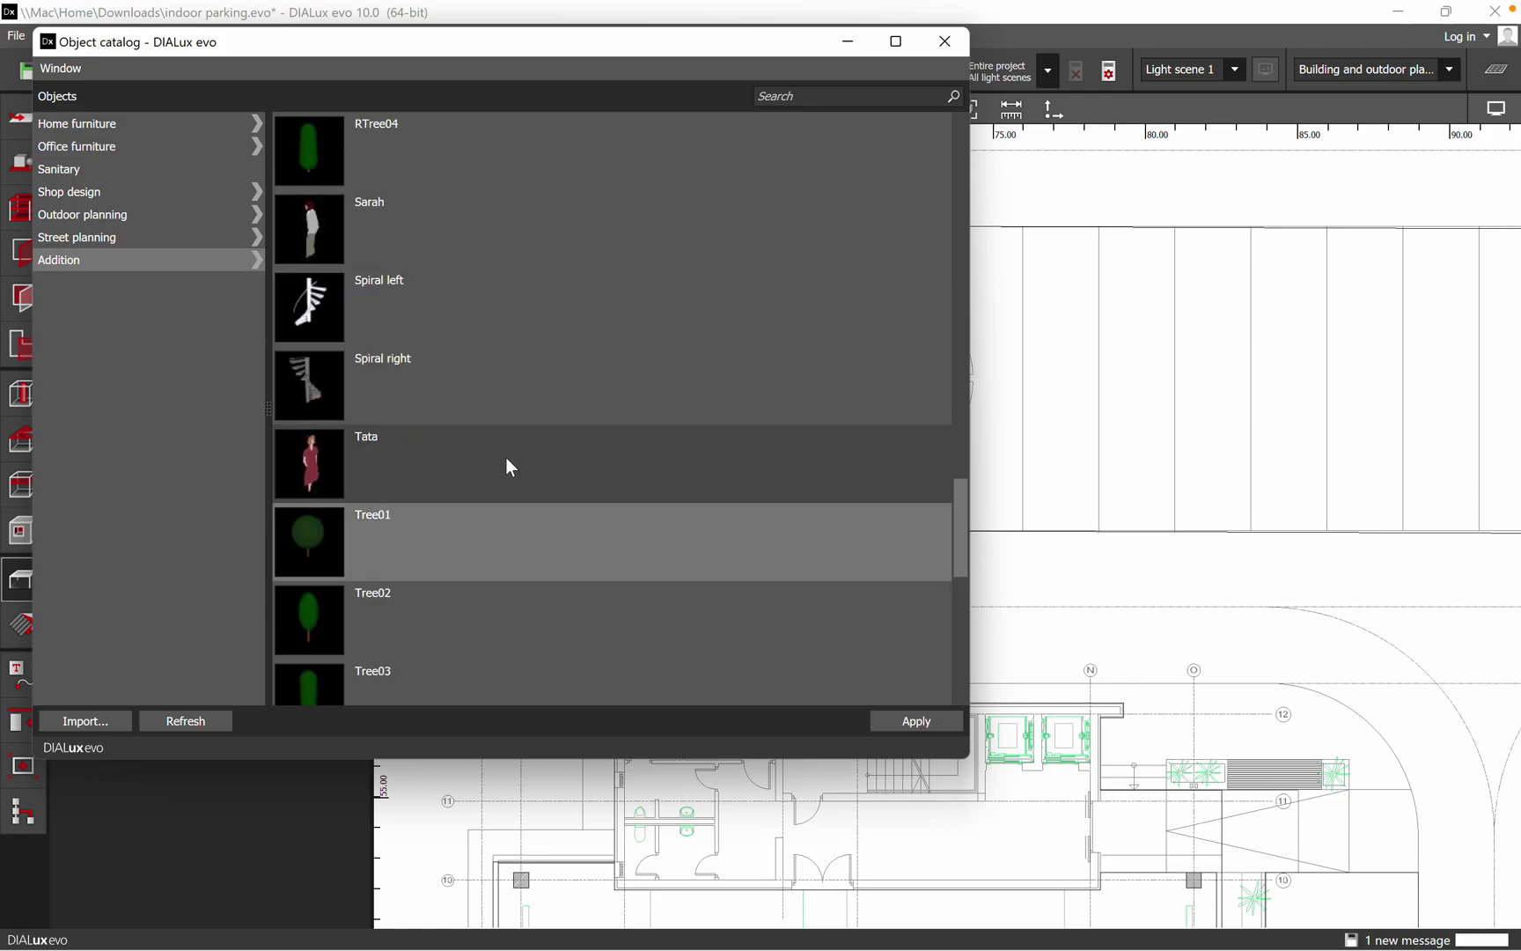
scroll(455, 456, down, 3)
click(313, 310)
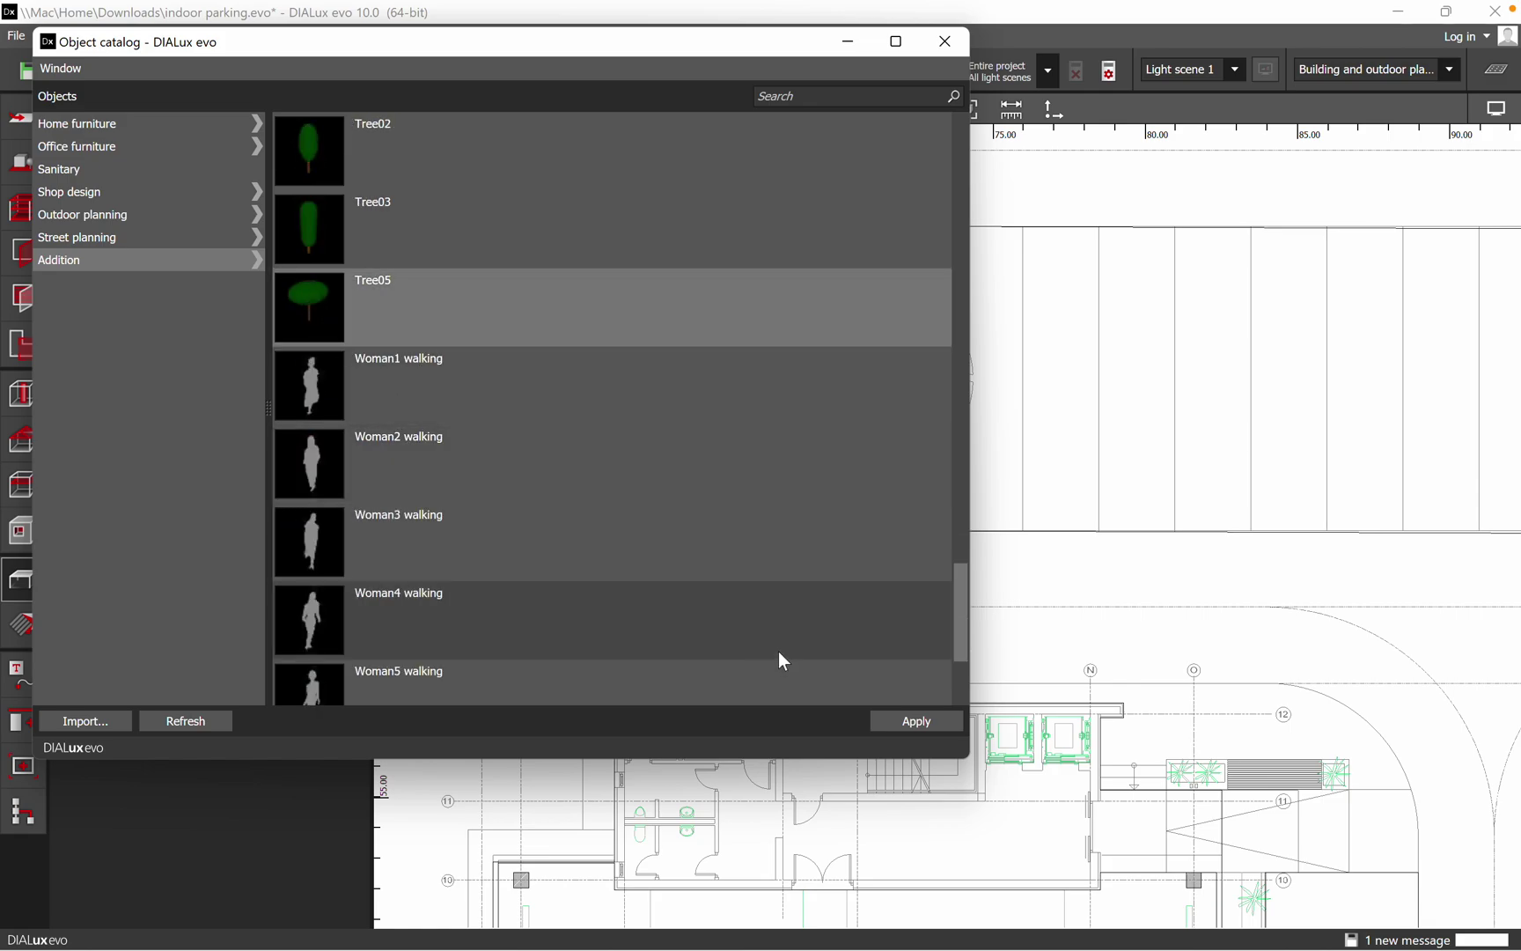
drag(342, 310, 710, 385)
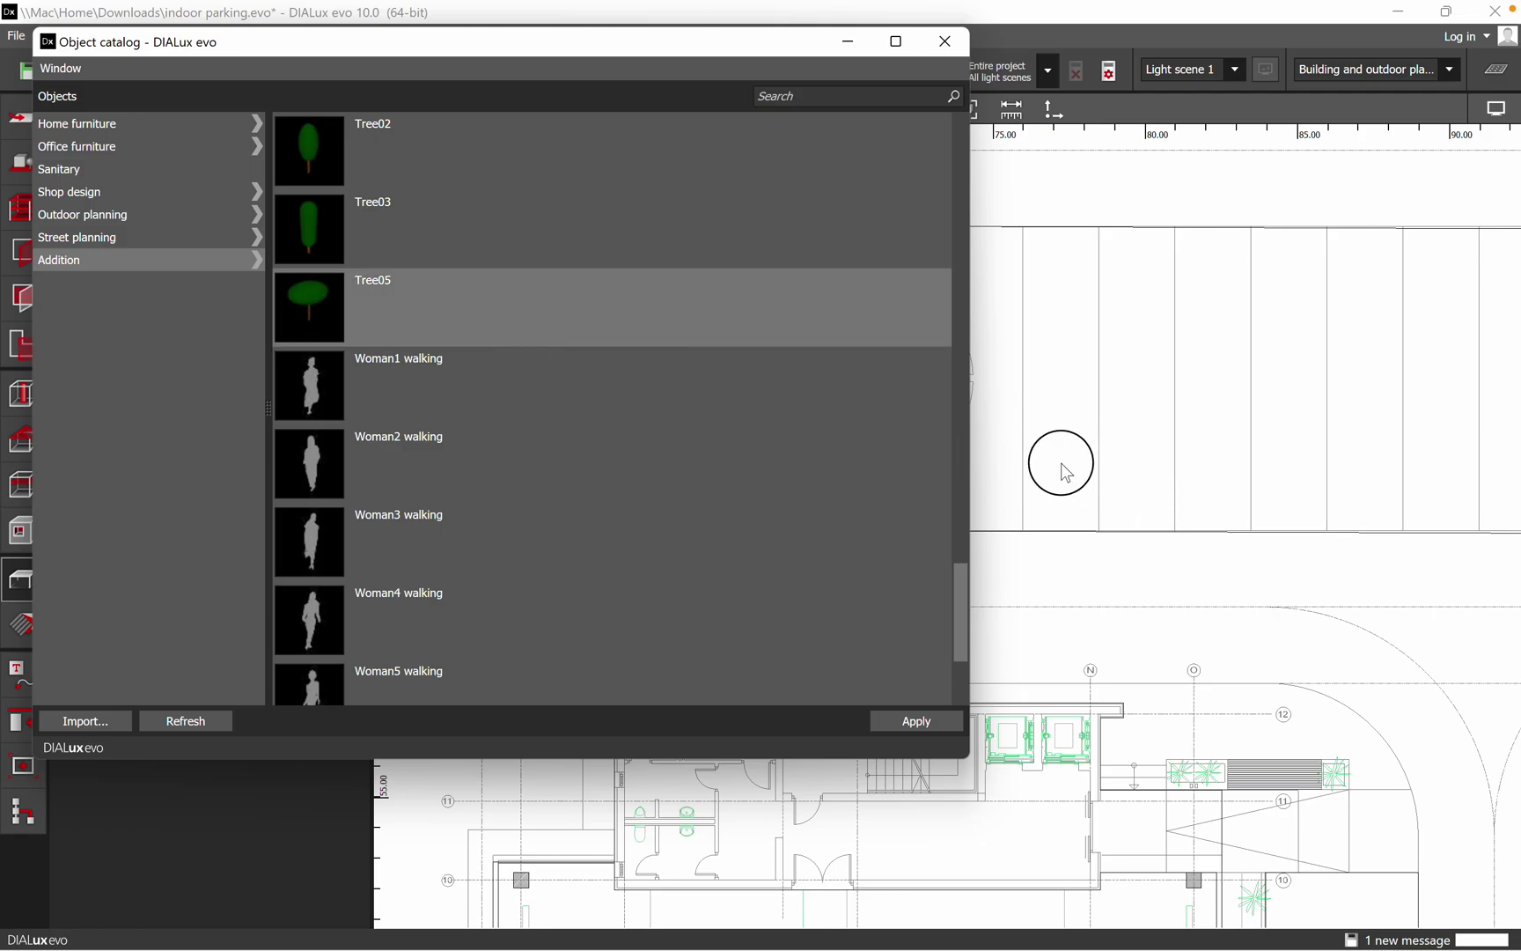
drag(1104, 592, 881, 425)
- Scale the placed tree to about 6.39 by 6.93 m so its crown covers the tree symbol on the plan
right_click(878, 369)
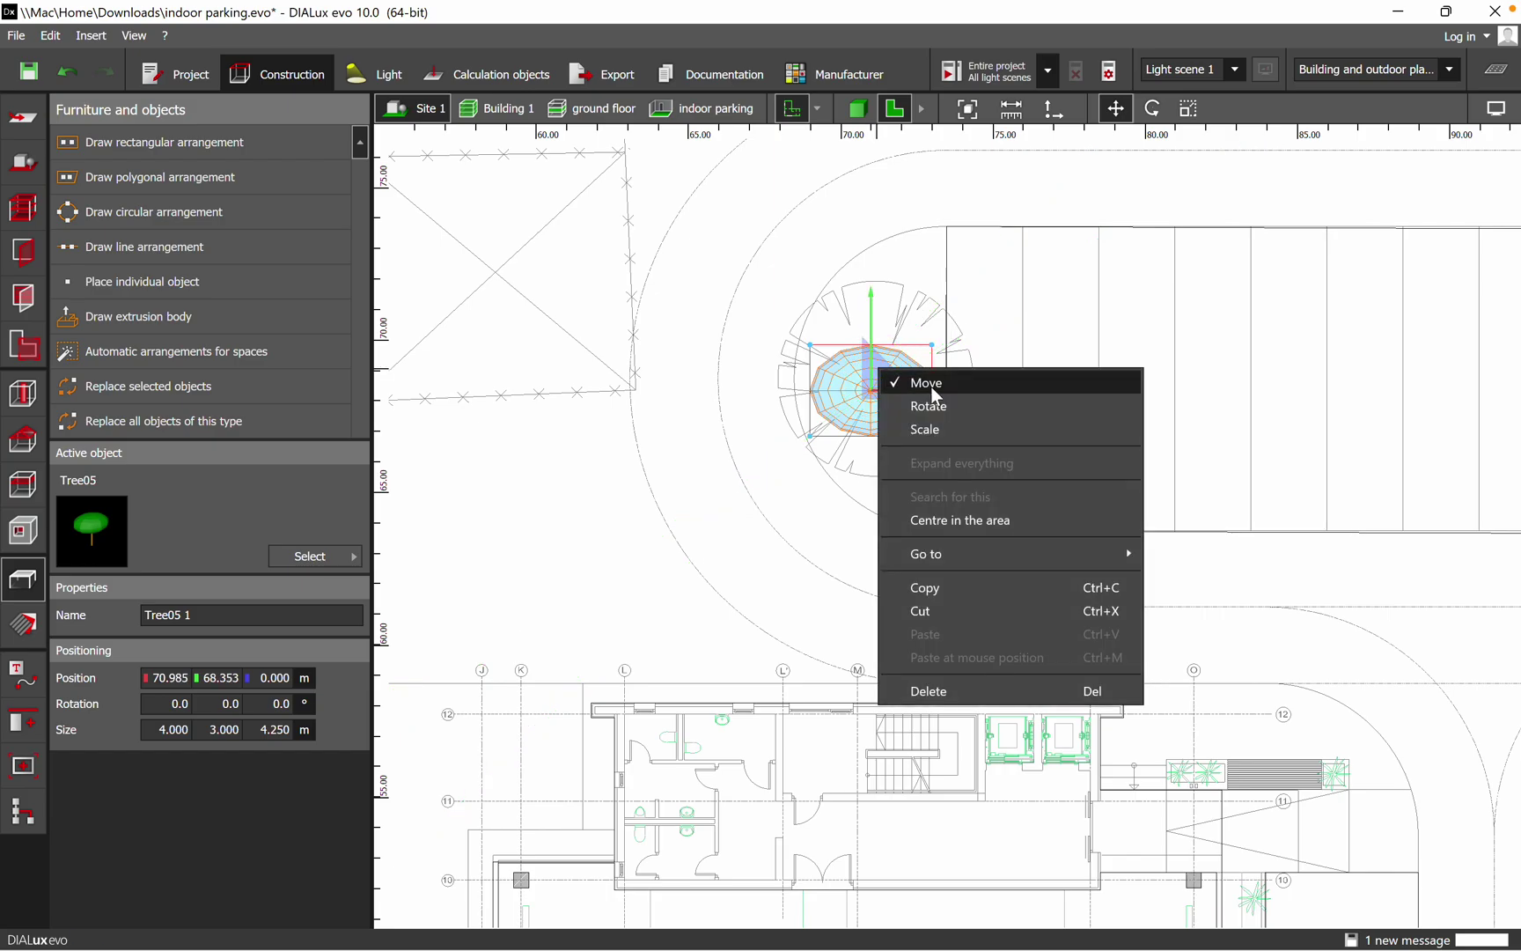
click(926, 427)
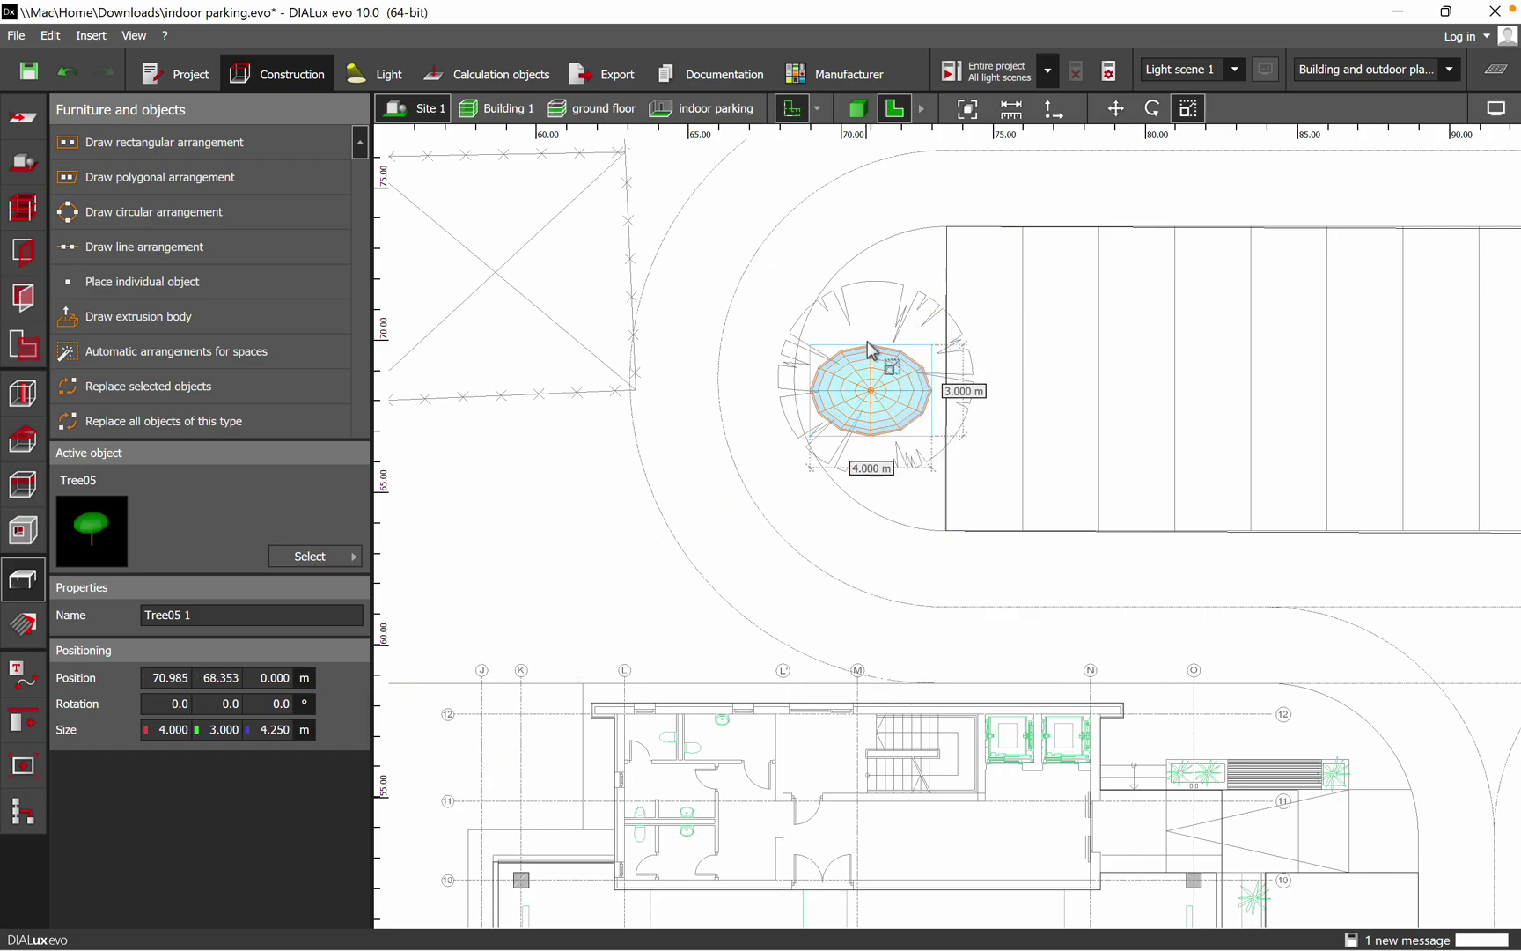
drag(870, 349, 870, 295)
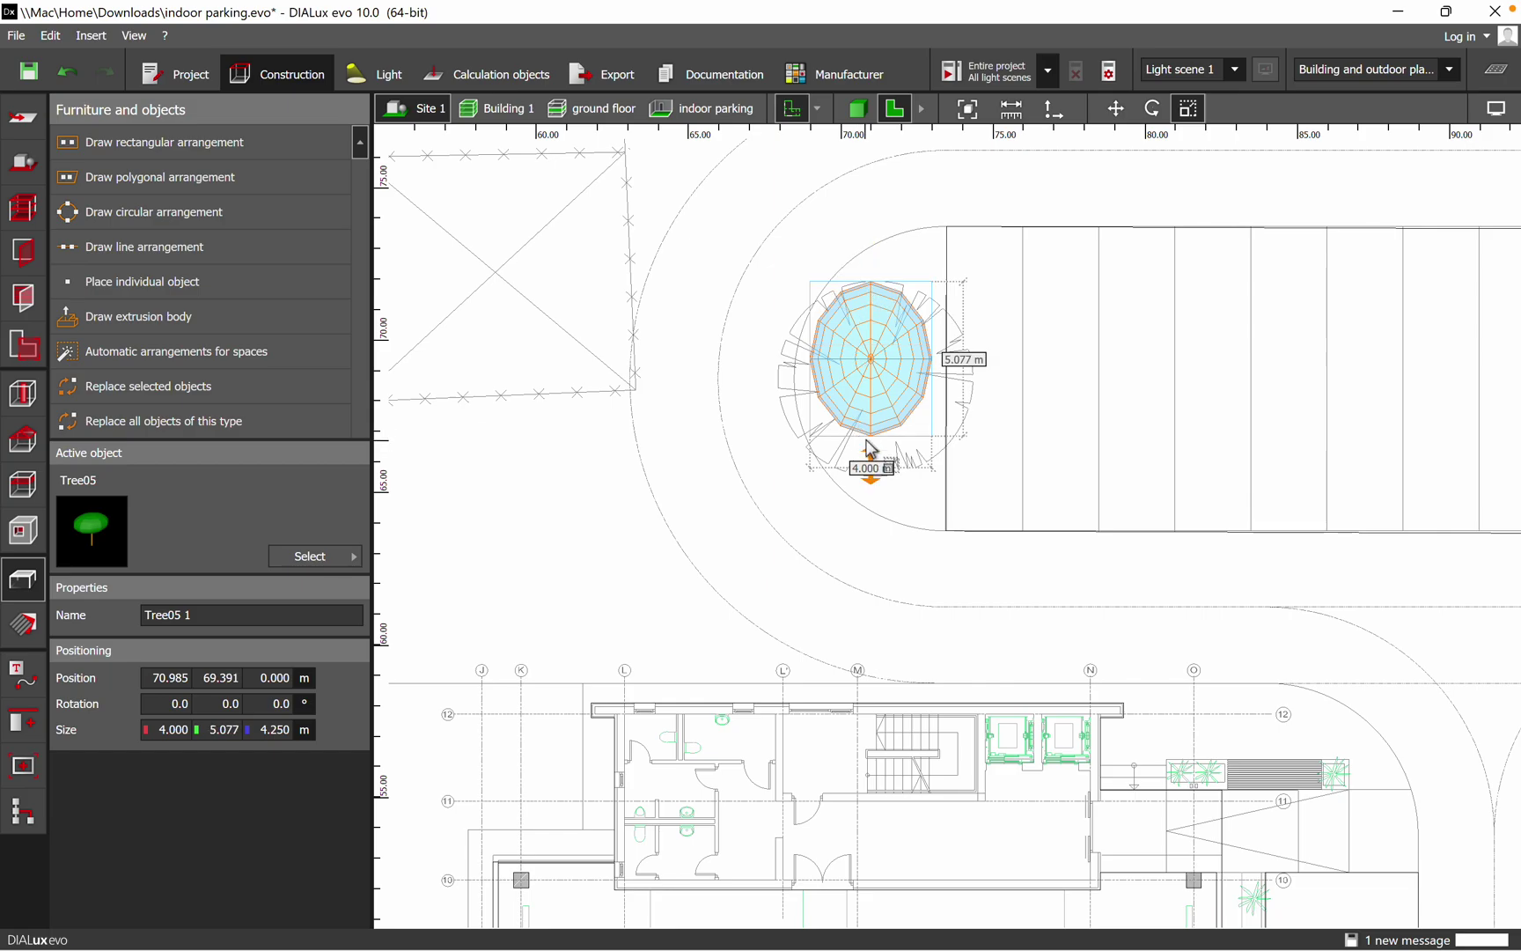
drag(868, 445, 870, 490)
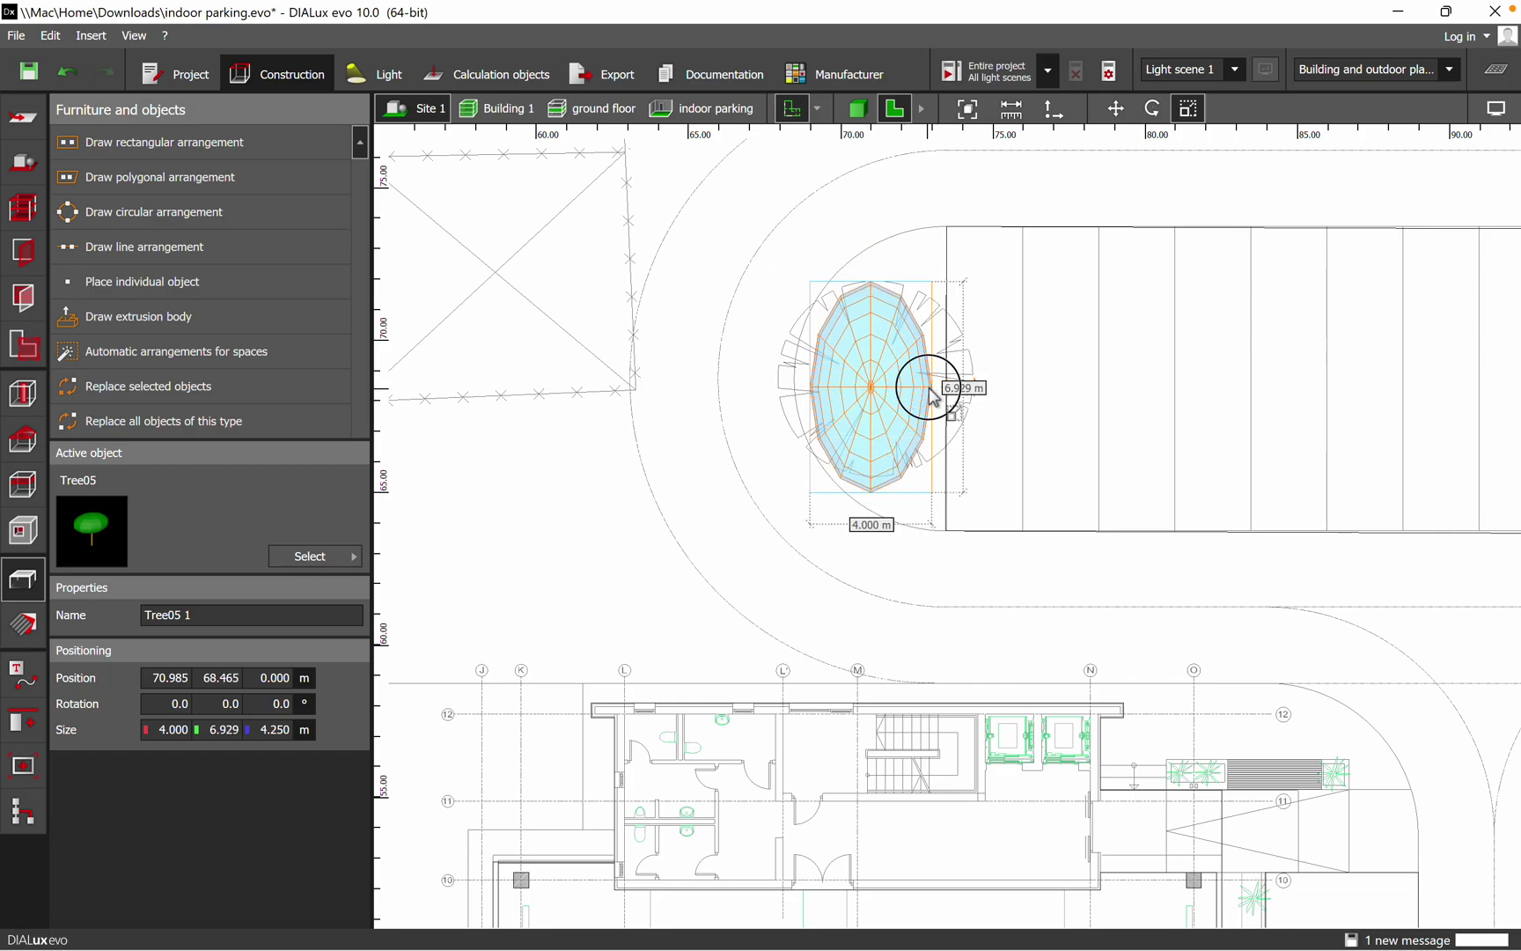
drag(932, 396, 971, 396)
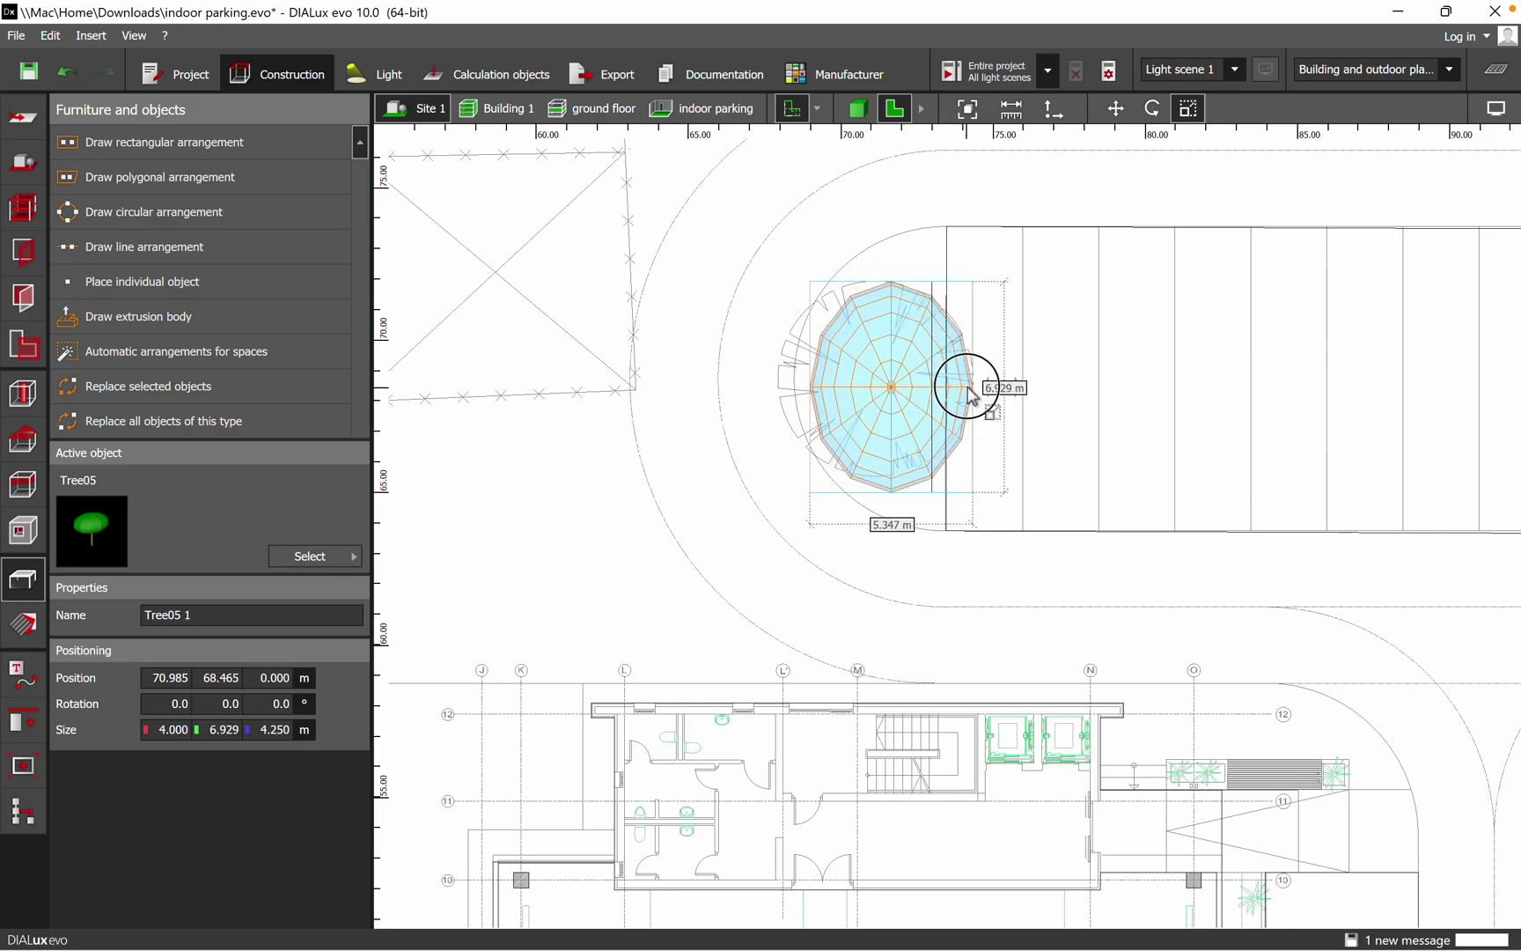
right_click(827, 387)
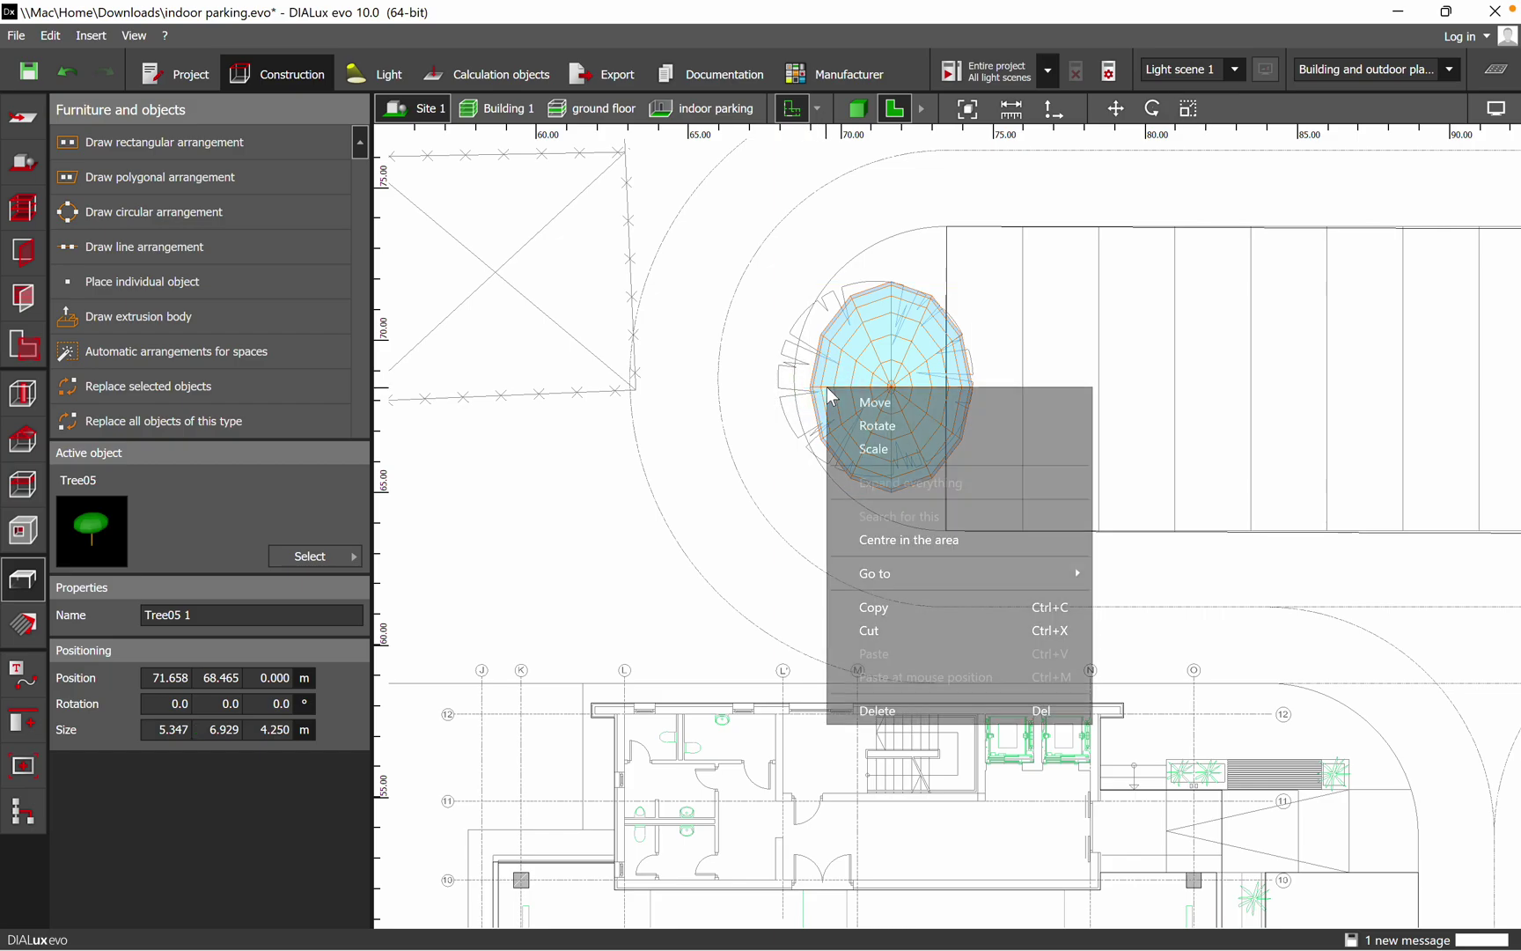
click(857, 449)
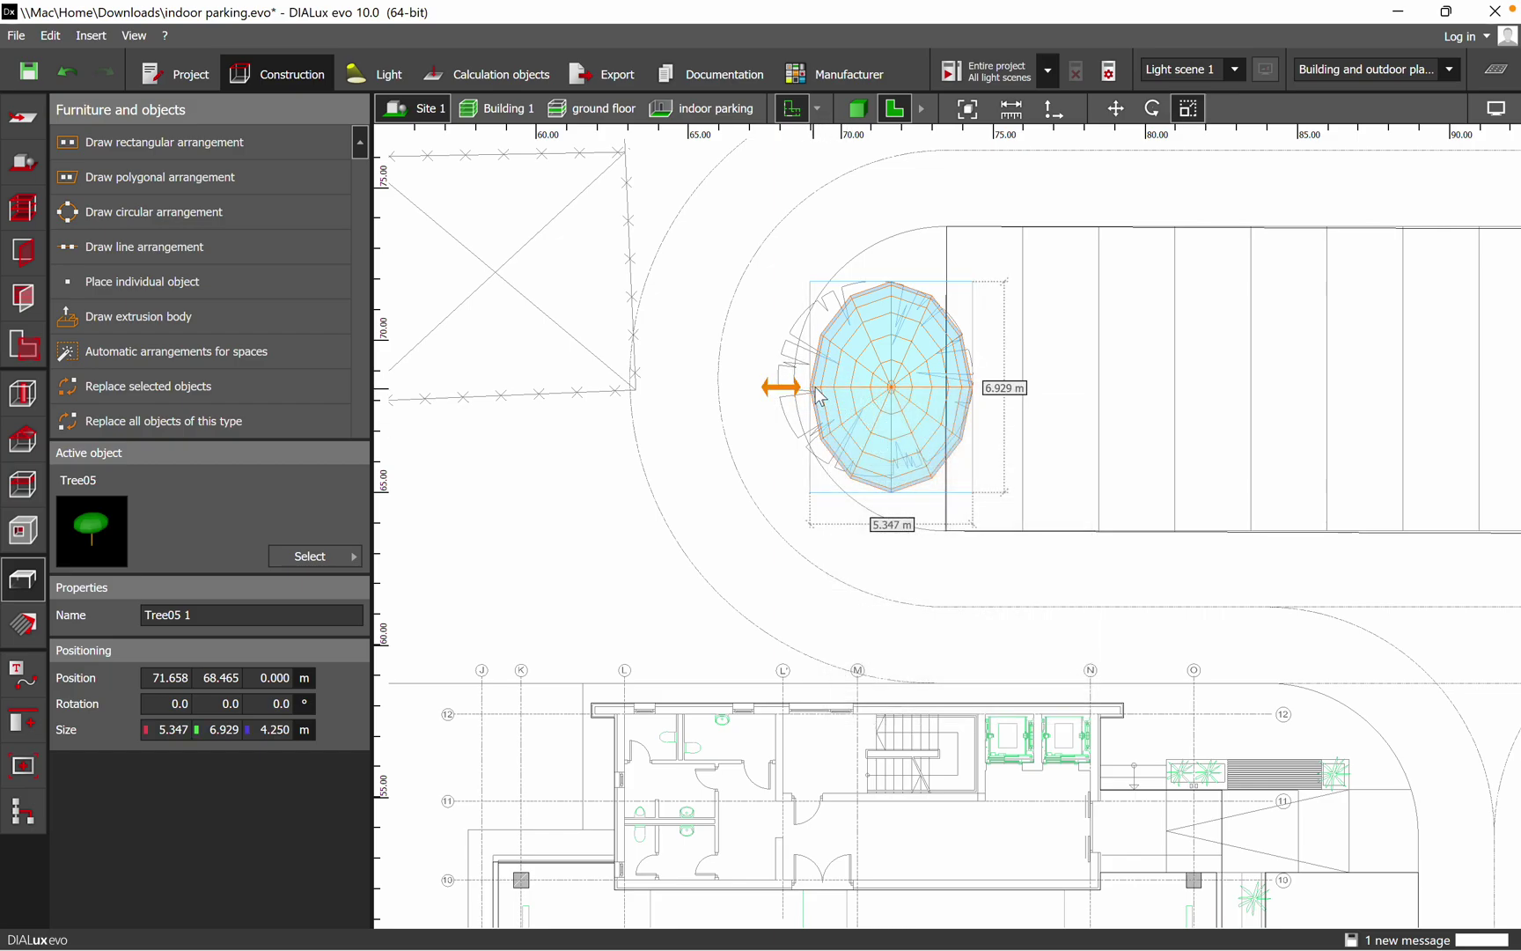
drag(811, 396, 779, 397)
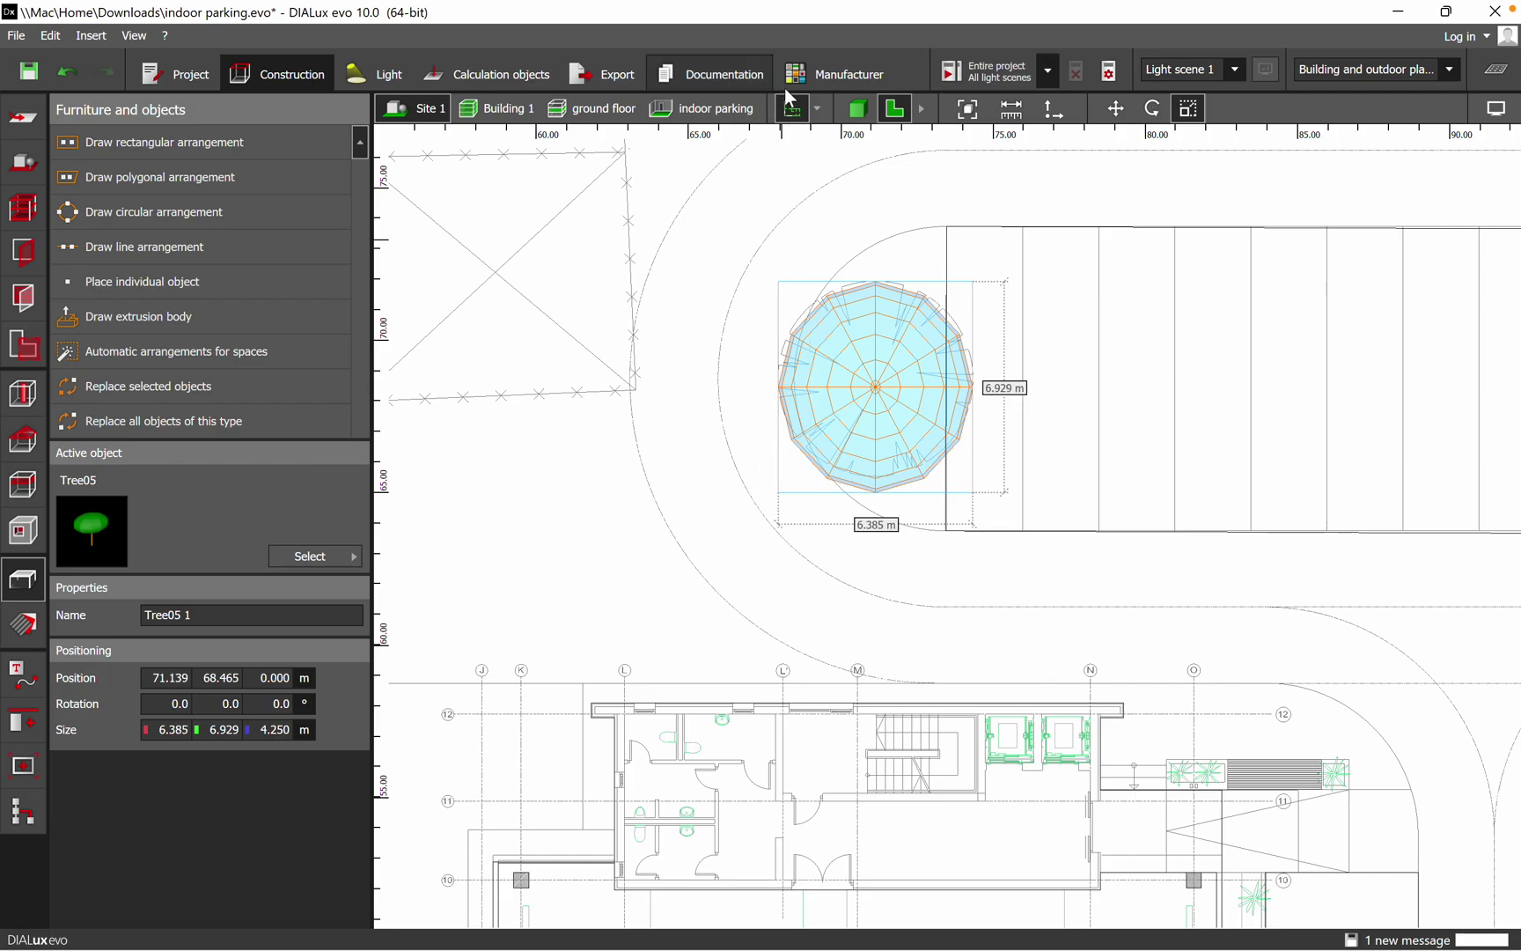
- Switch to the 3D view and examine the tree beside the northern parking floor element from different angles
click(857, 108)
click(1204, 479)
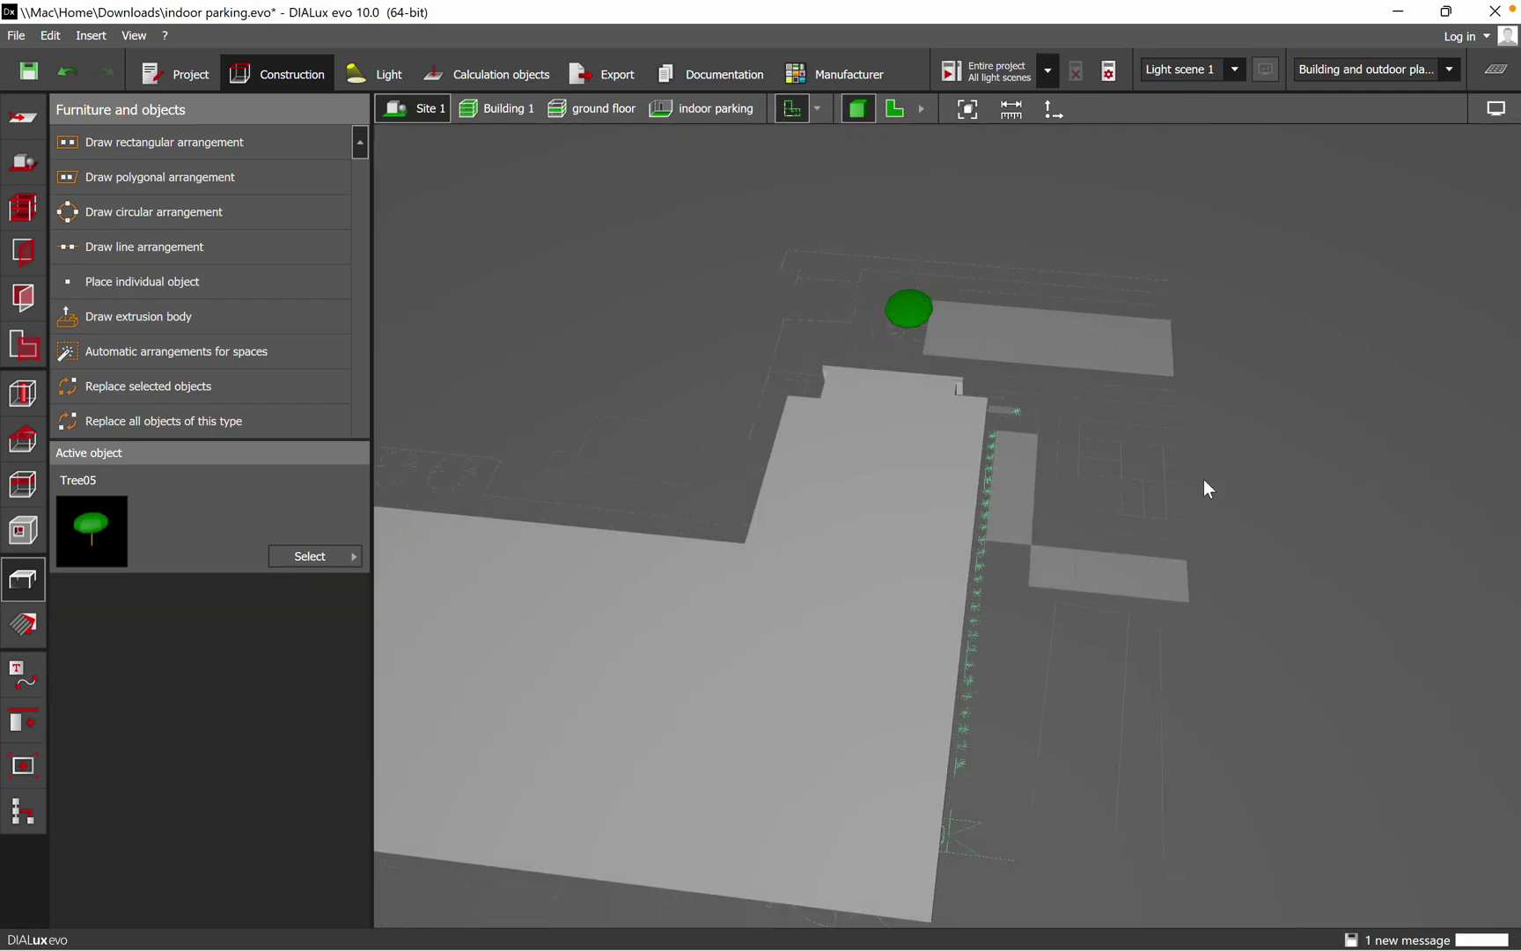
scroll(1055, 396, down, 2)
scroll(975, 353, up, 5)
drag(1073, 477, 916, 651)
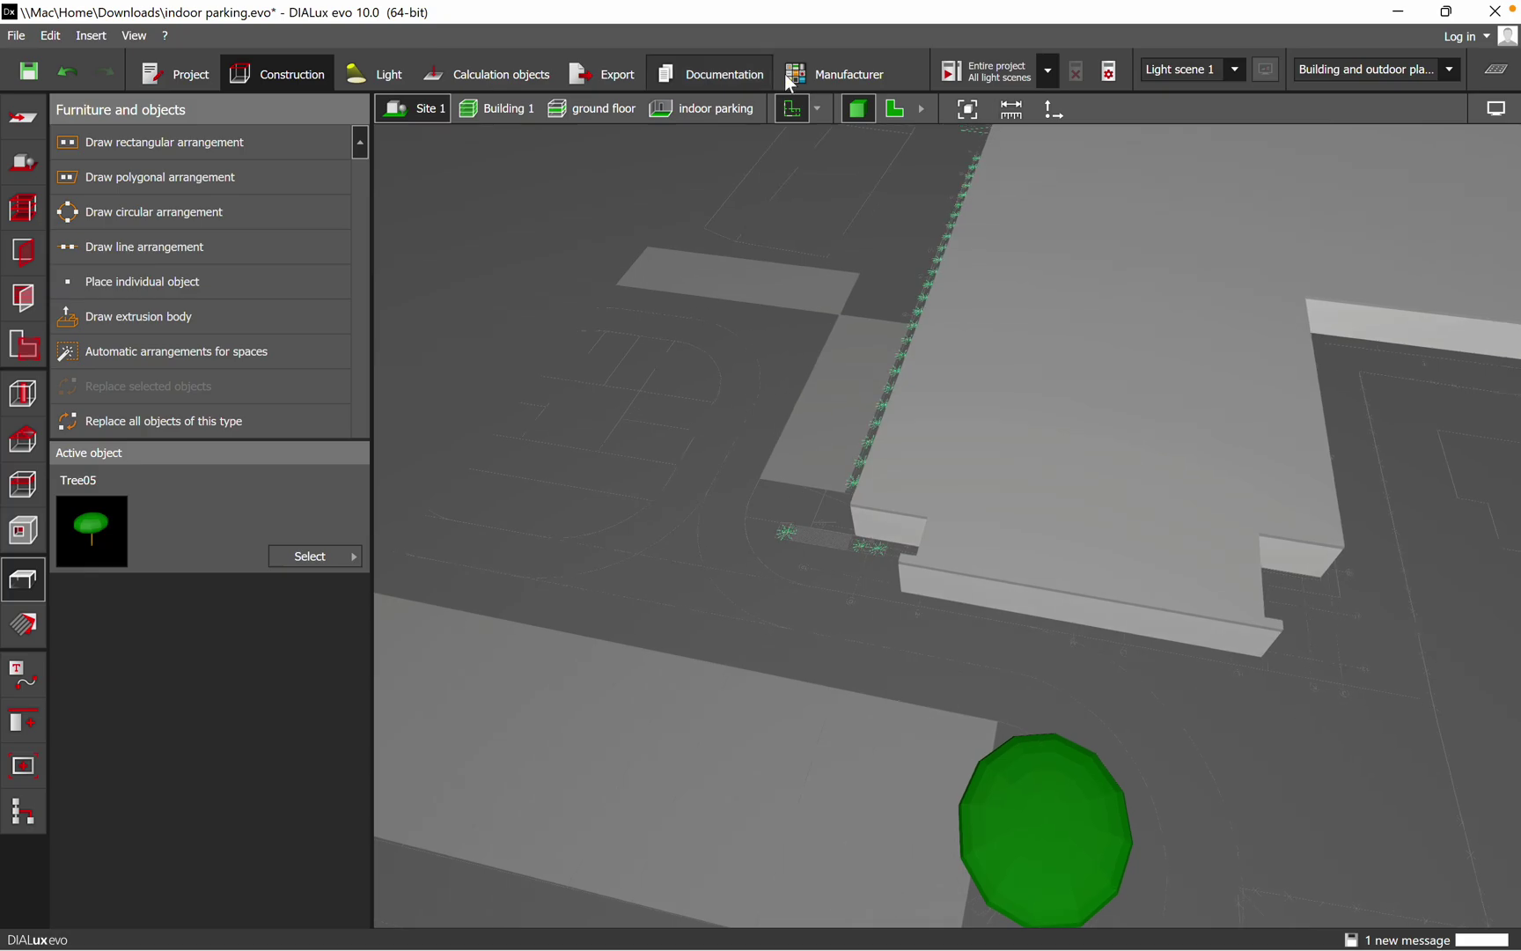
- In the floorplan view, copy the scaled tree and paste it onto the westernmost symbol in the row of five trees
click(897, 109)
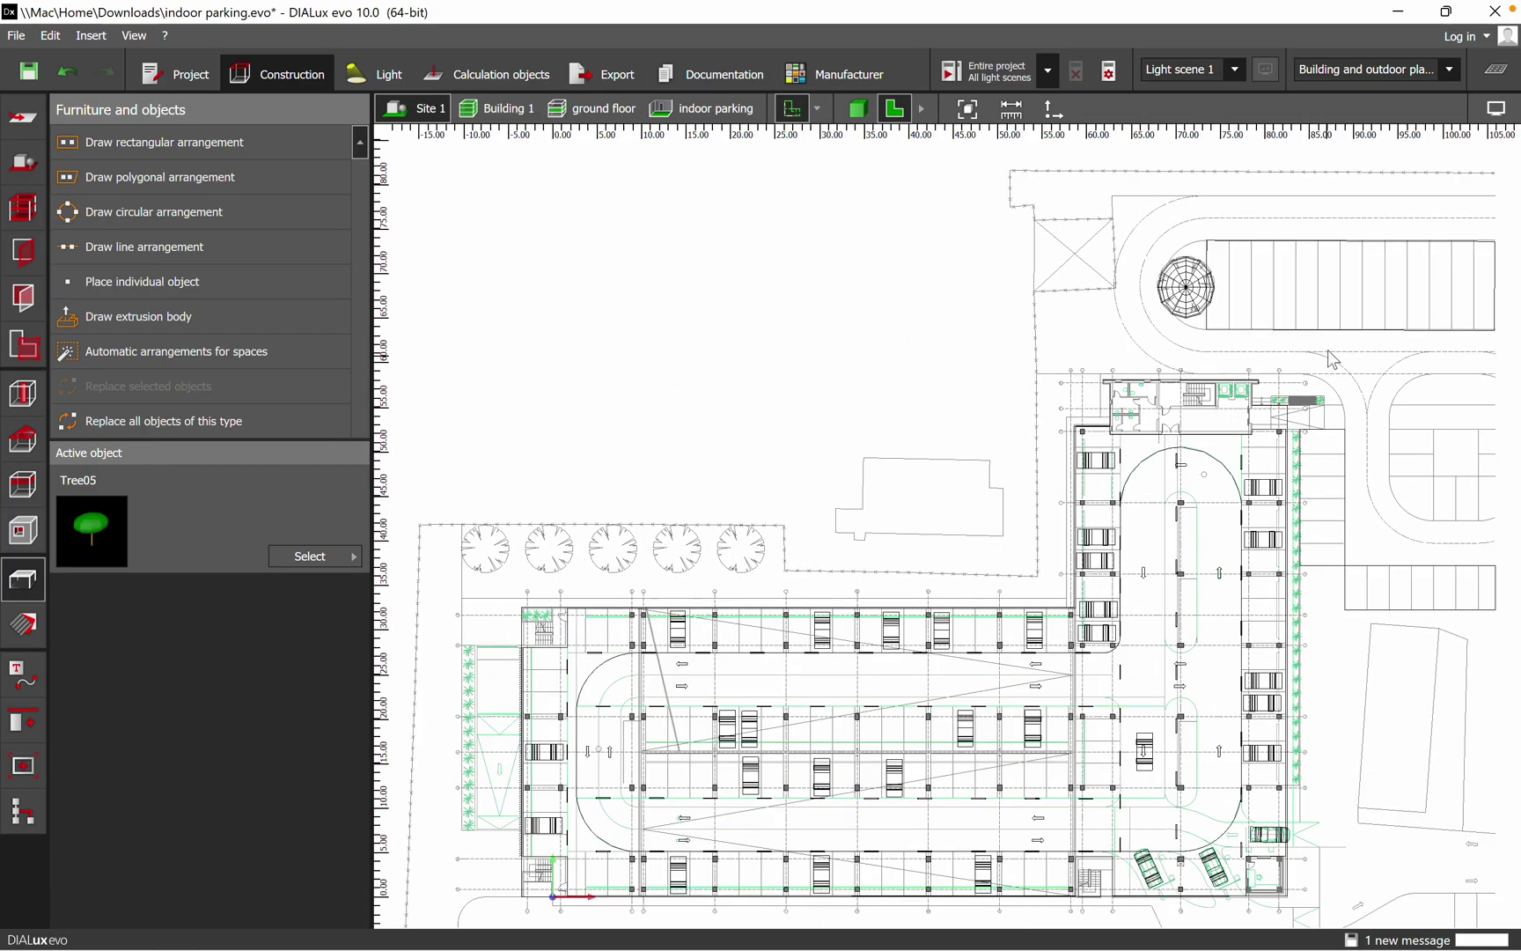
click(1184, 300)
right_click(1185, 294)
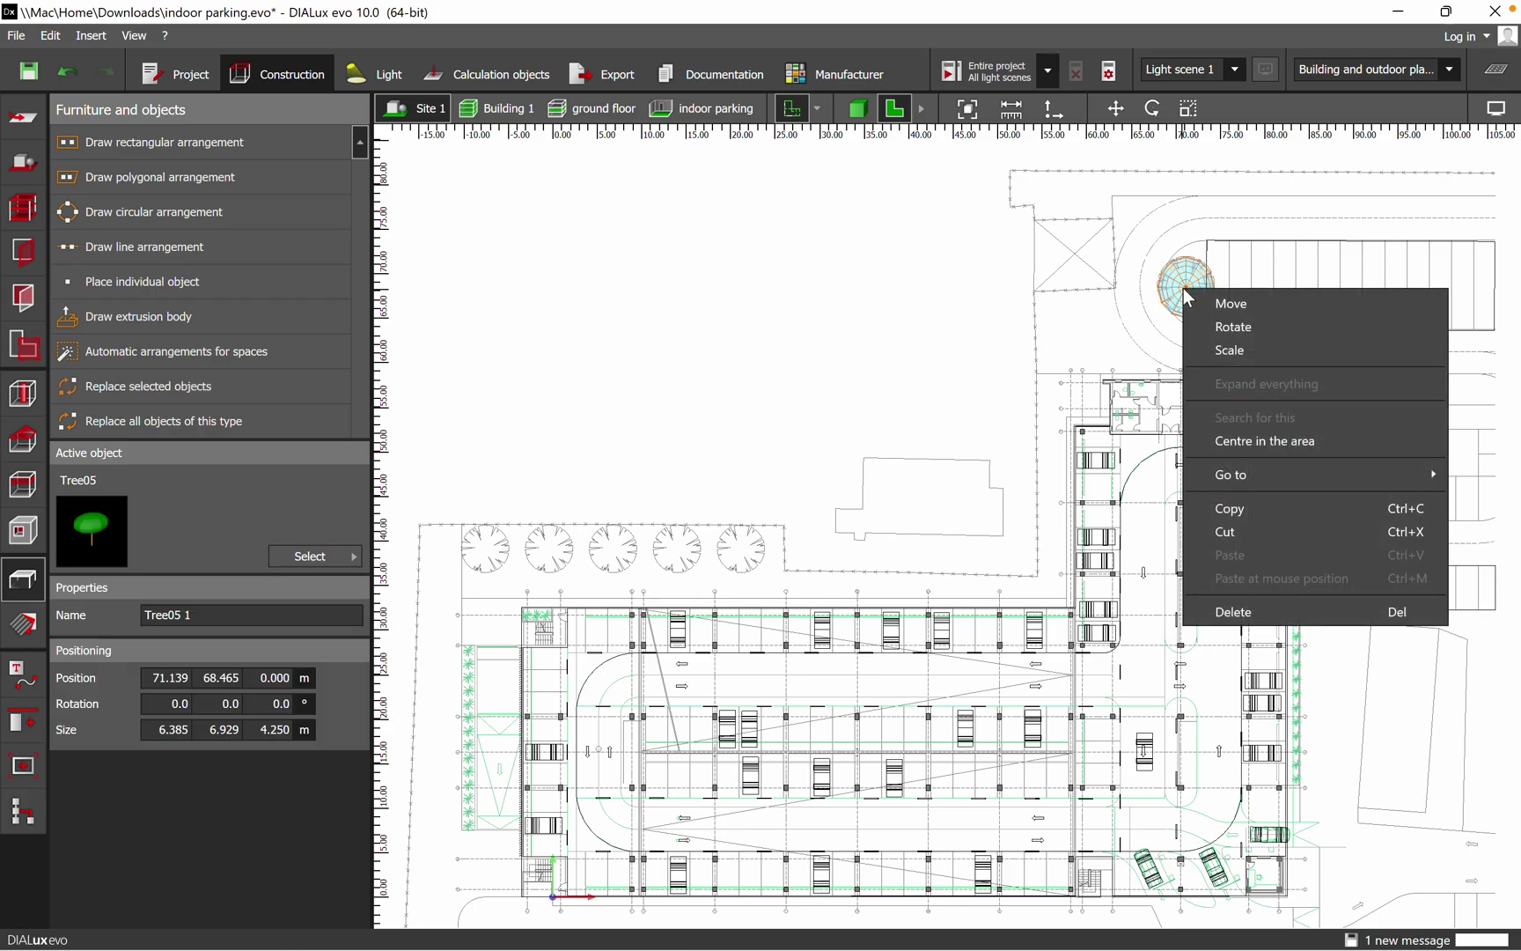
click(1242, 510)
scroll(744, 458, up, 5)
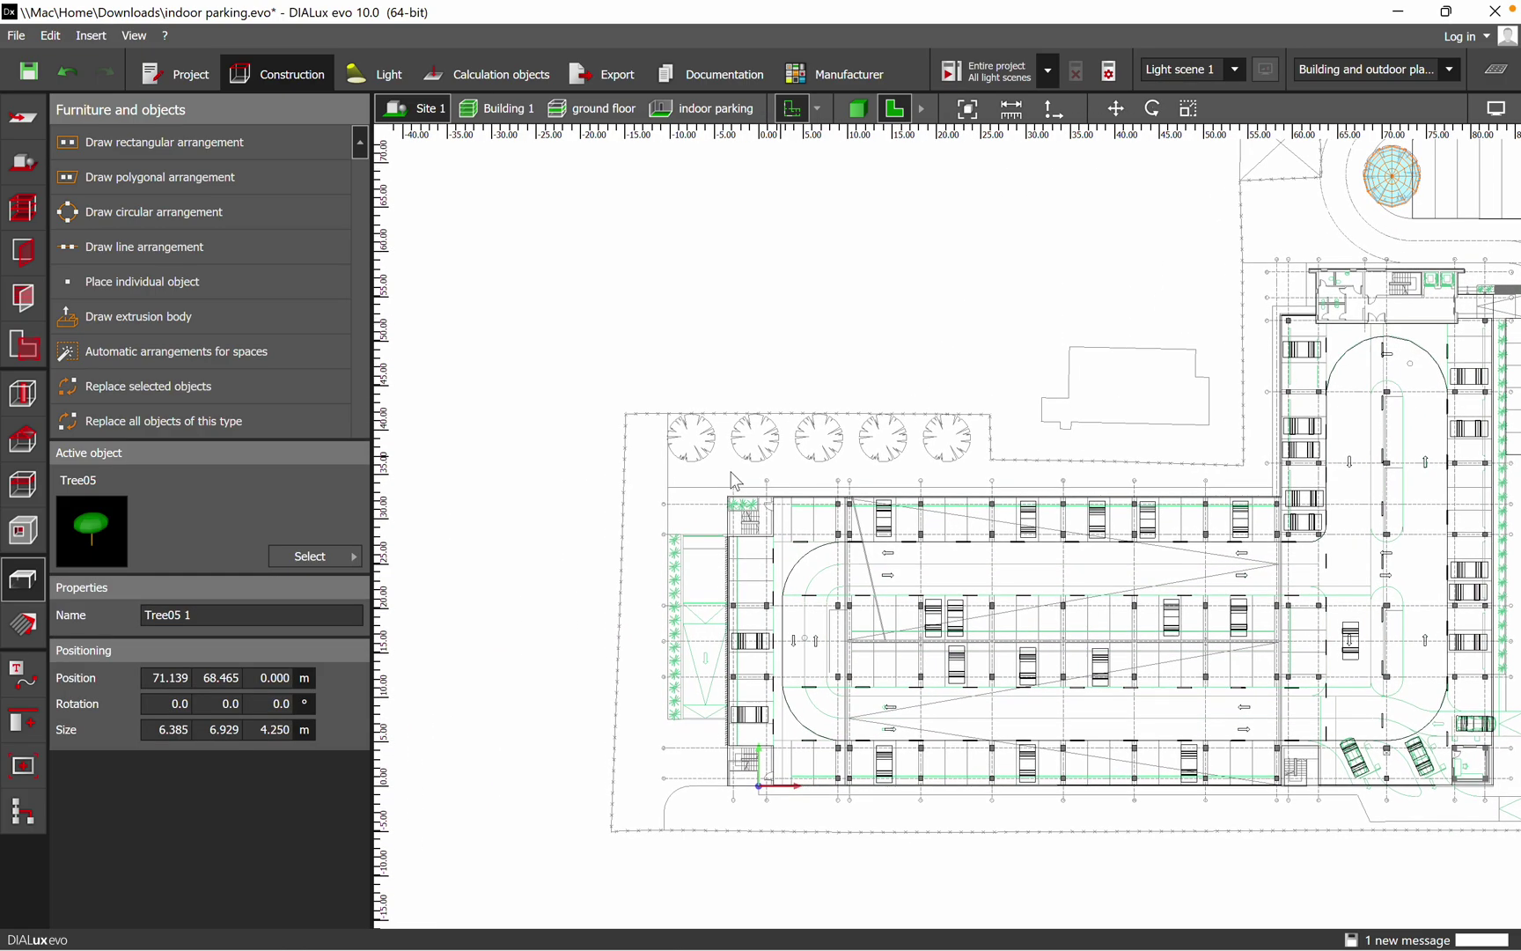
right_click(709, 406)
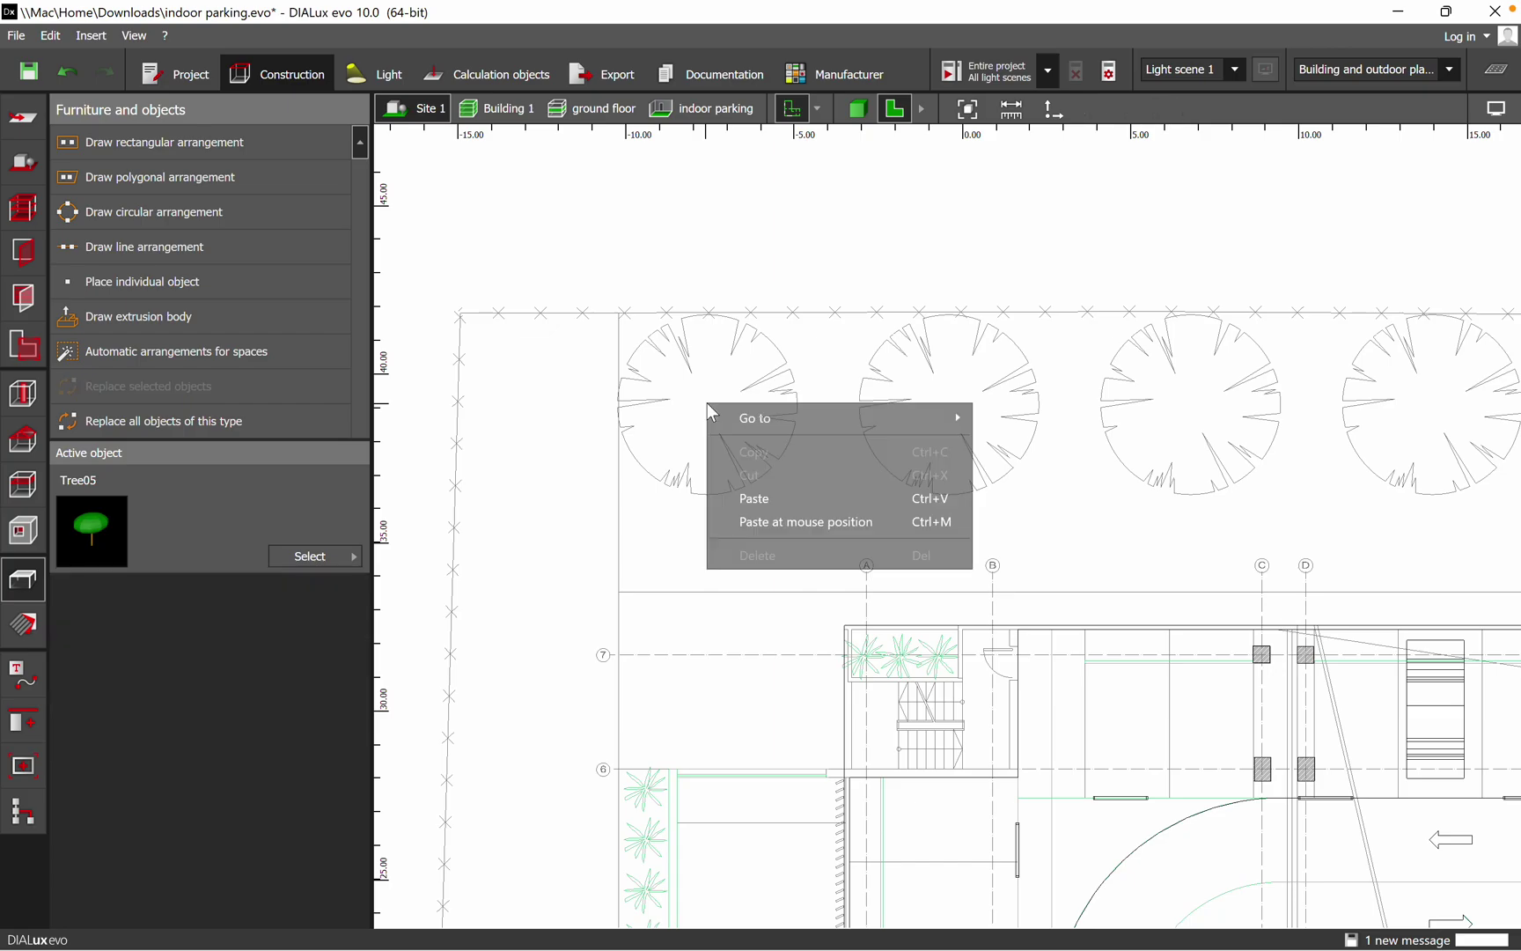
click(775, 519)
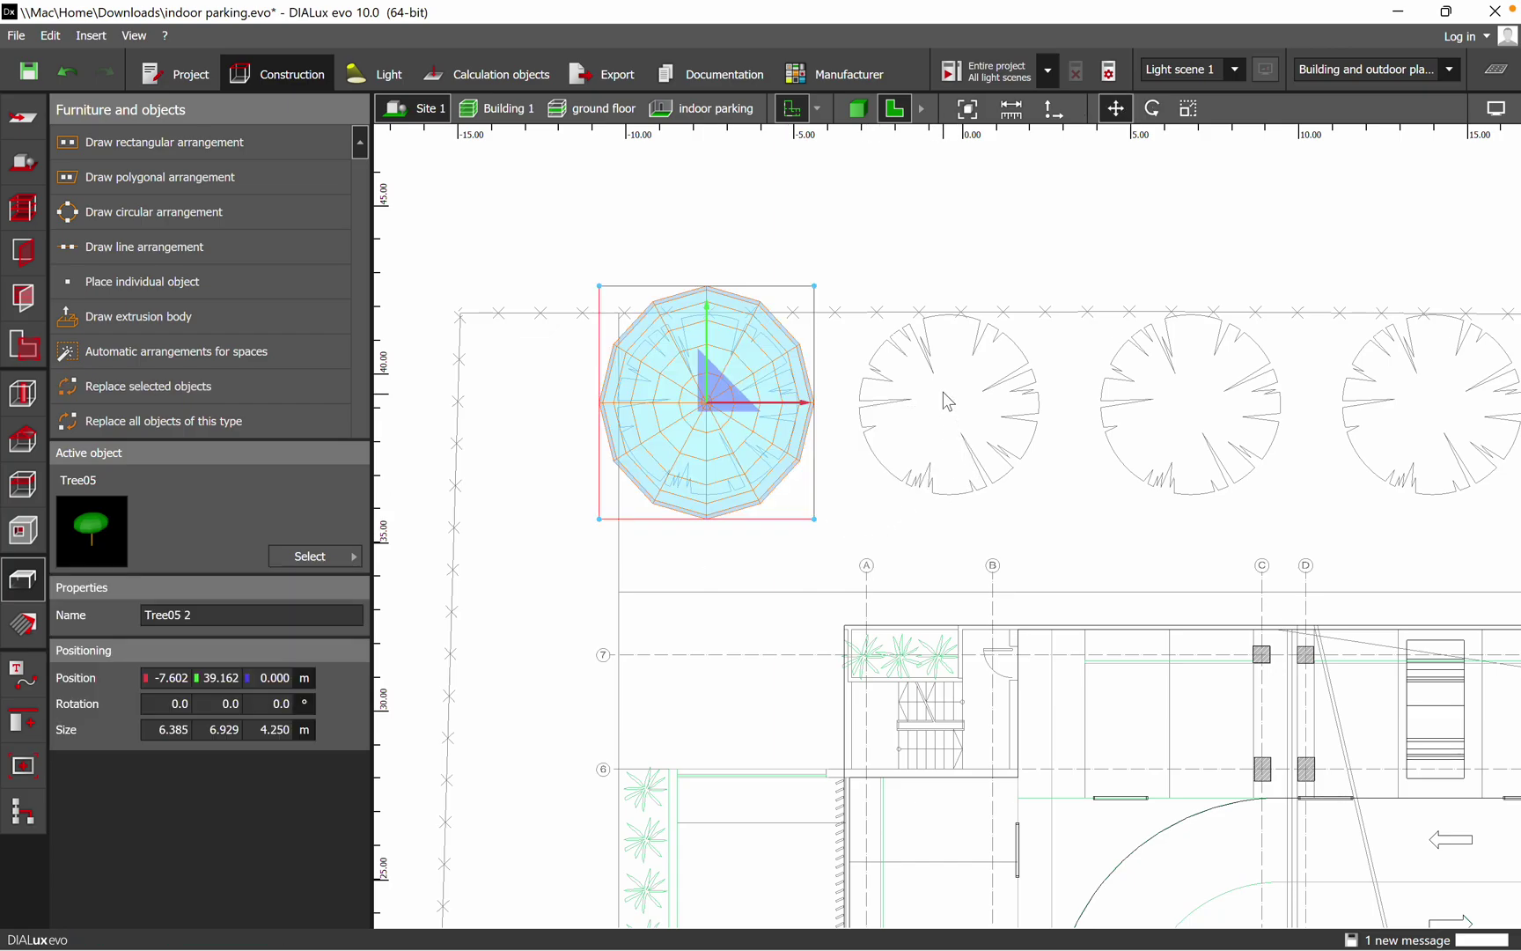
- Paste the copied tree onto the second and third tree symbols from the west in the row north of the building
right_click(947, 402)
click(1003, 512)
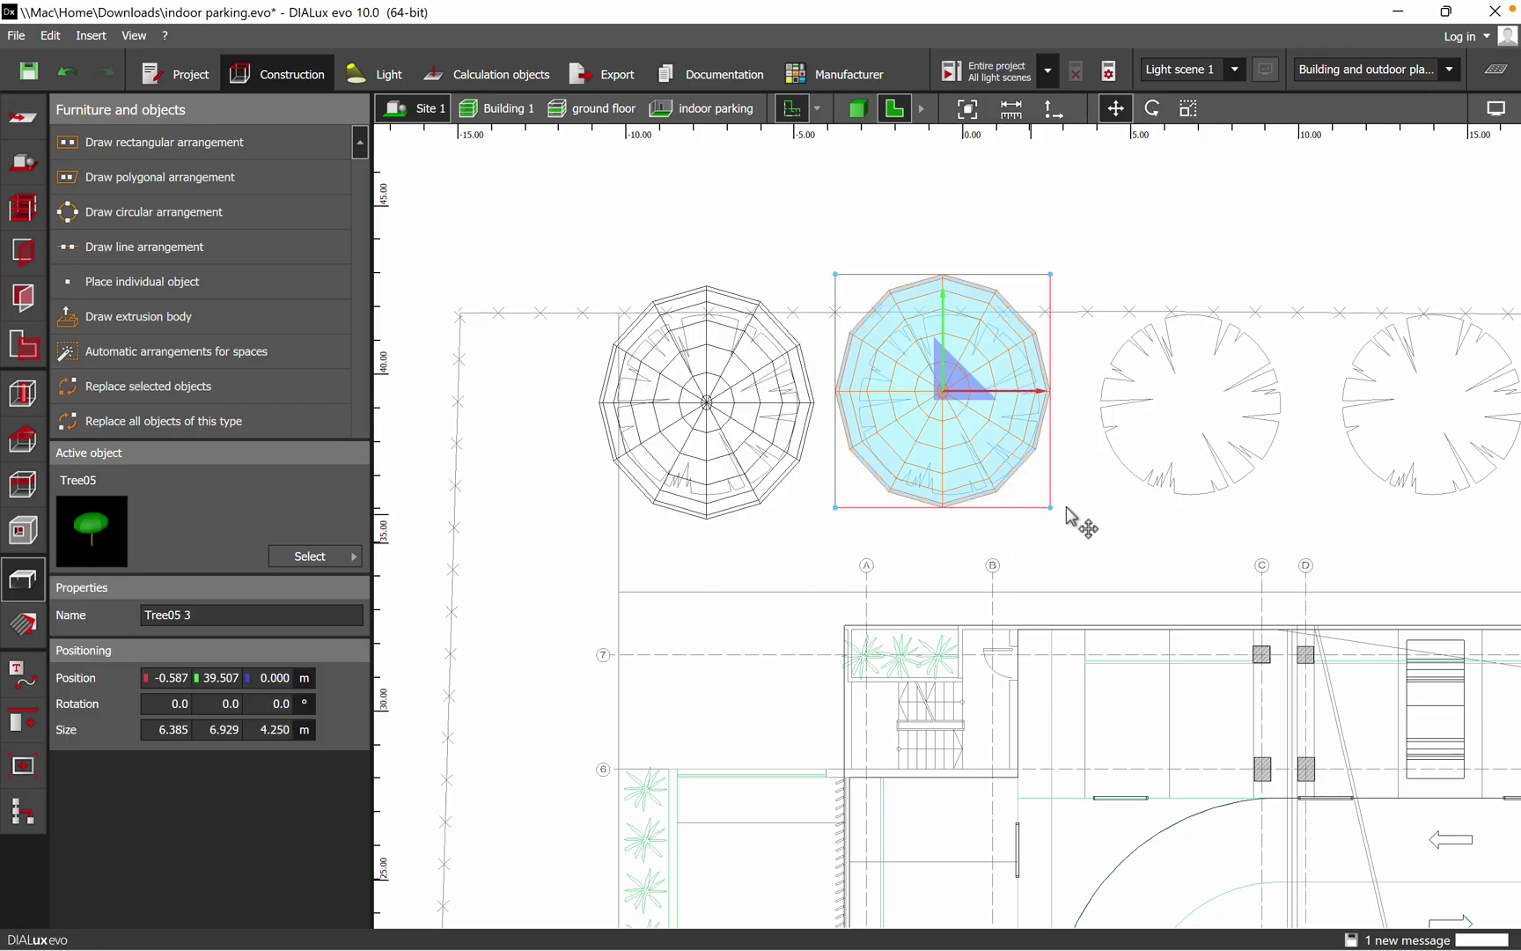
middle_drag(1067, 518, 819, 475)
right_click(872, 387)
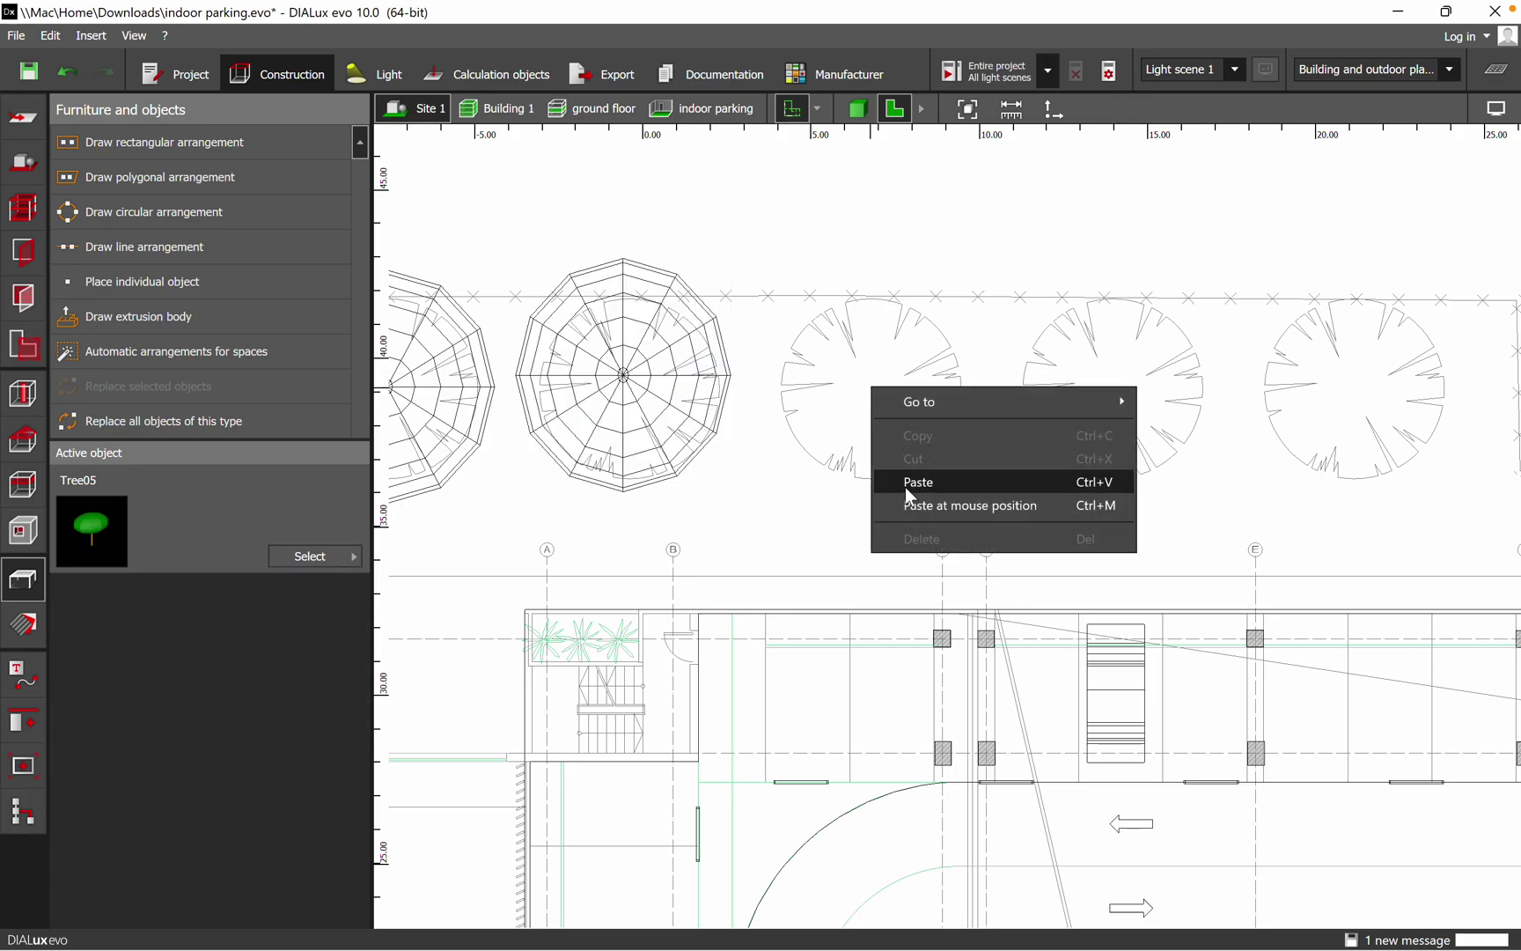
click(1021, 498)
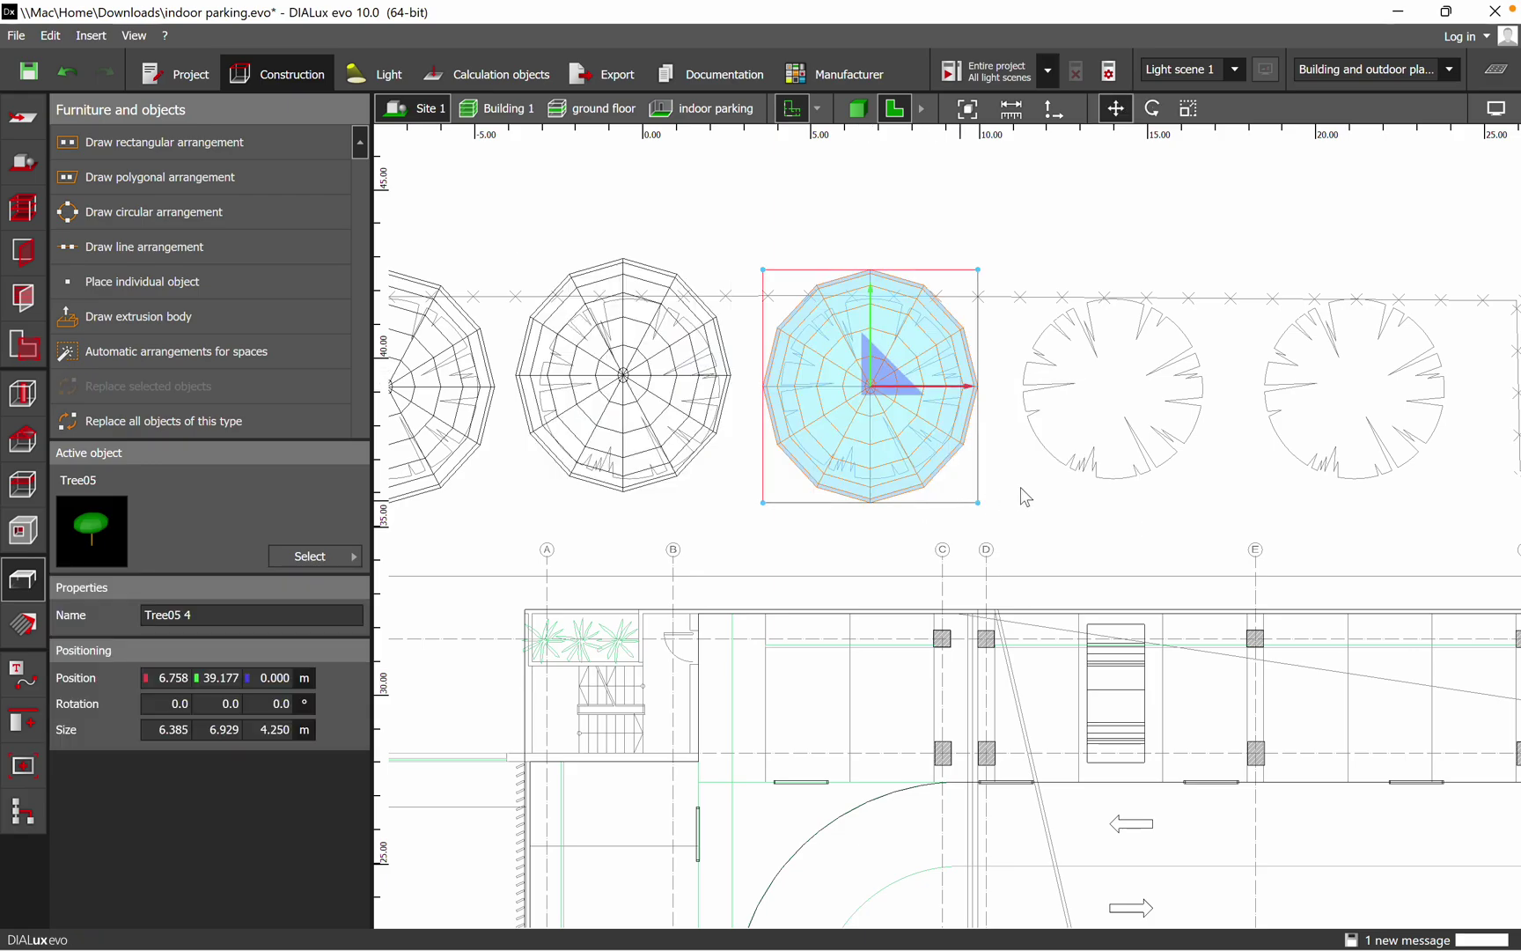
- Paste the copied tree onto the fourth and fifth tree symbols in the row and clear the selection
right_click(1118, 398)
click(1169, 509)
middle_drag(1187, 522, 851, 481)
right_click(1056, 377)
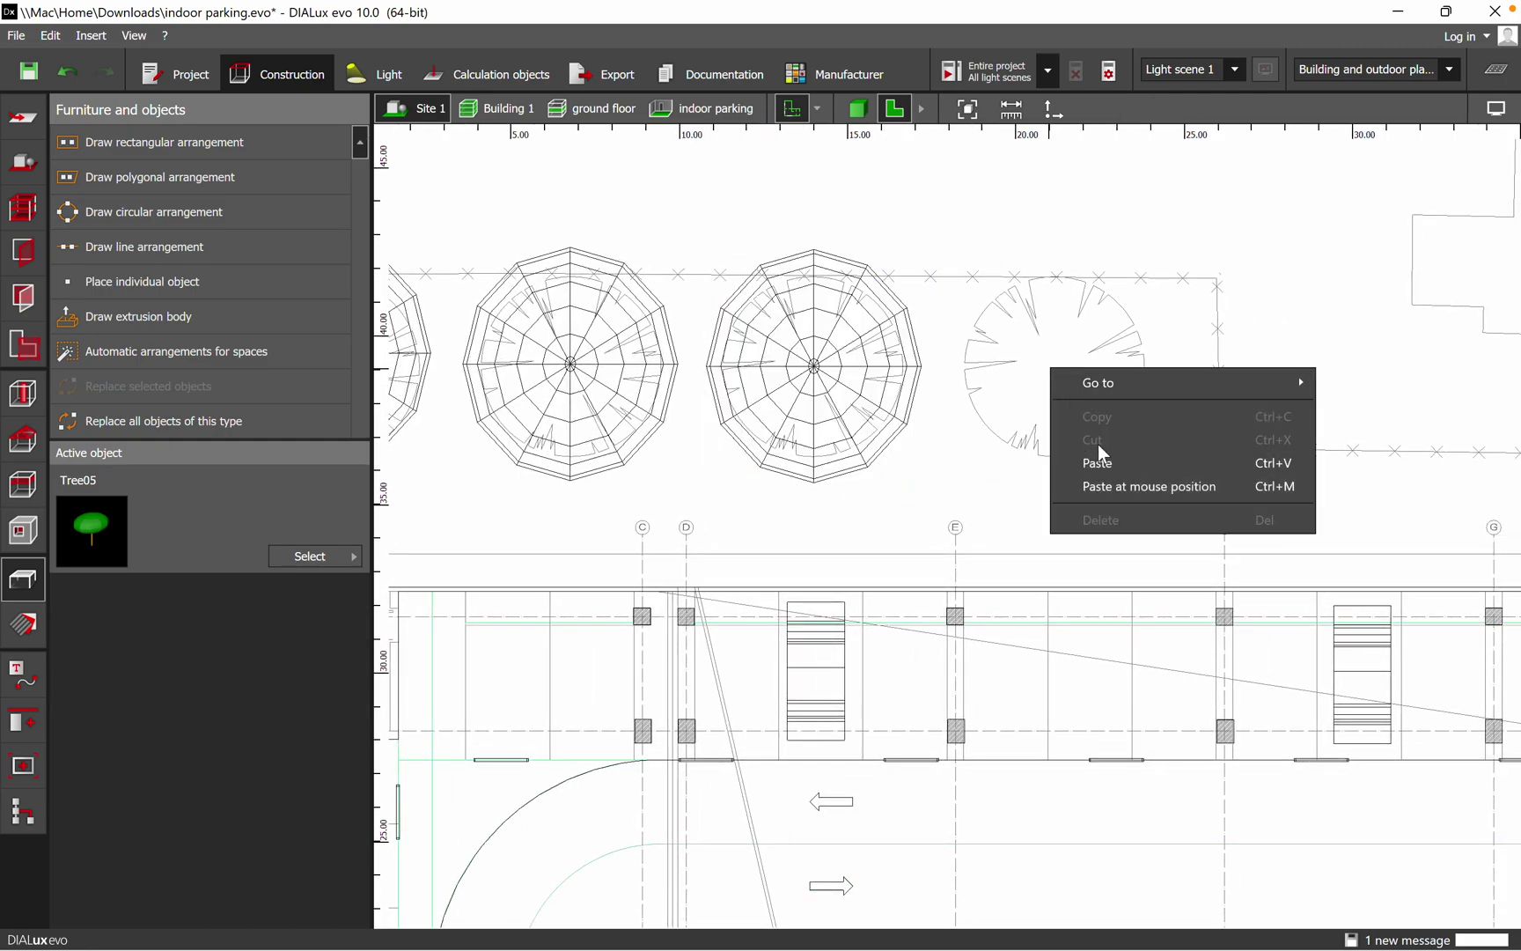
click(1113, 489)
click(1208, 494)
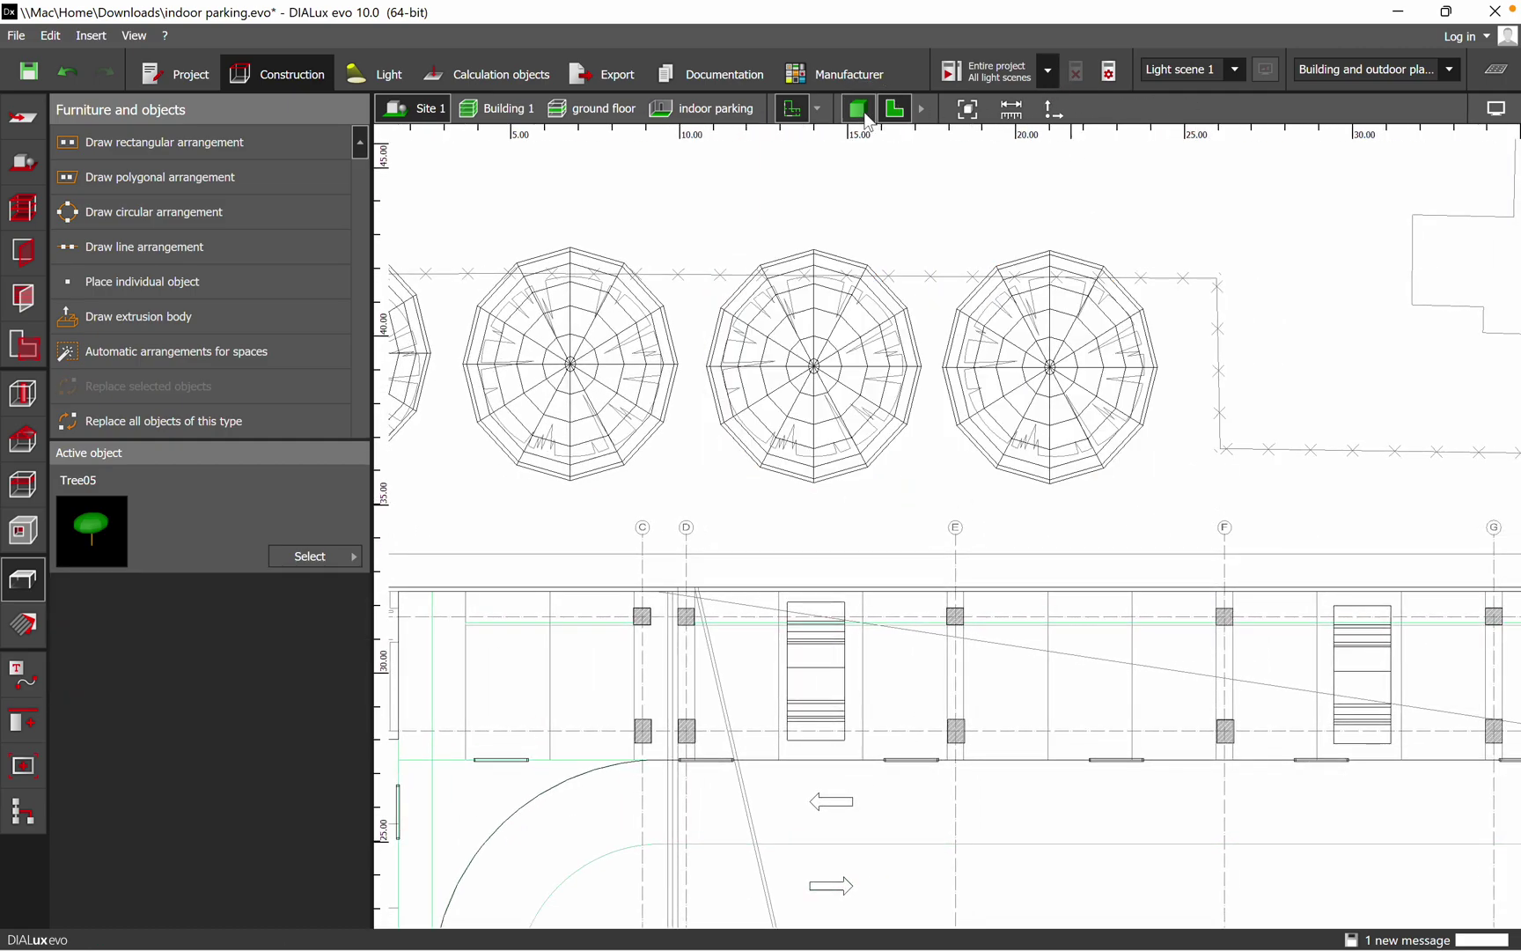
- Switch to the 3D view and examine the row of trees and the parking floor elements around the building
click(865, 116)
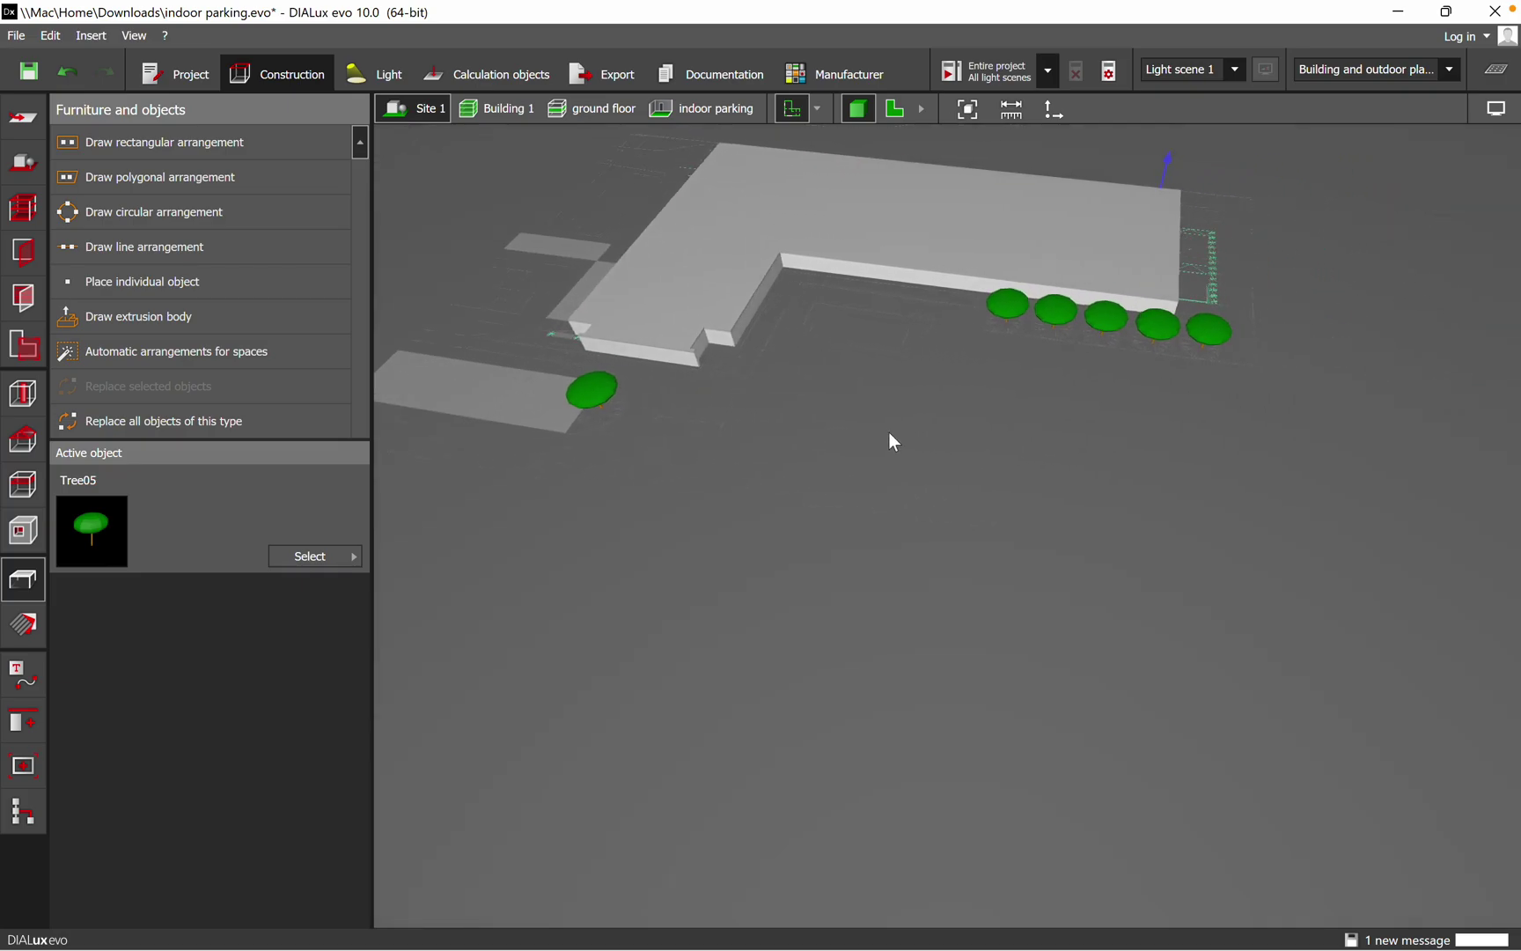
right_drag(889, 432, 848, 641)
scroll(946, 337, down, 5)
middle_drag(1259, 588, 904, 493)
scroll(908, 503, up, 8)
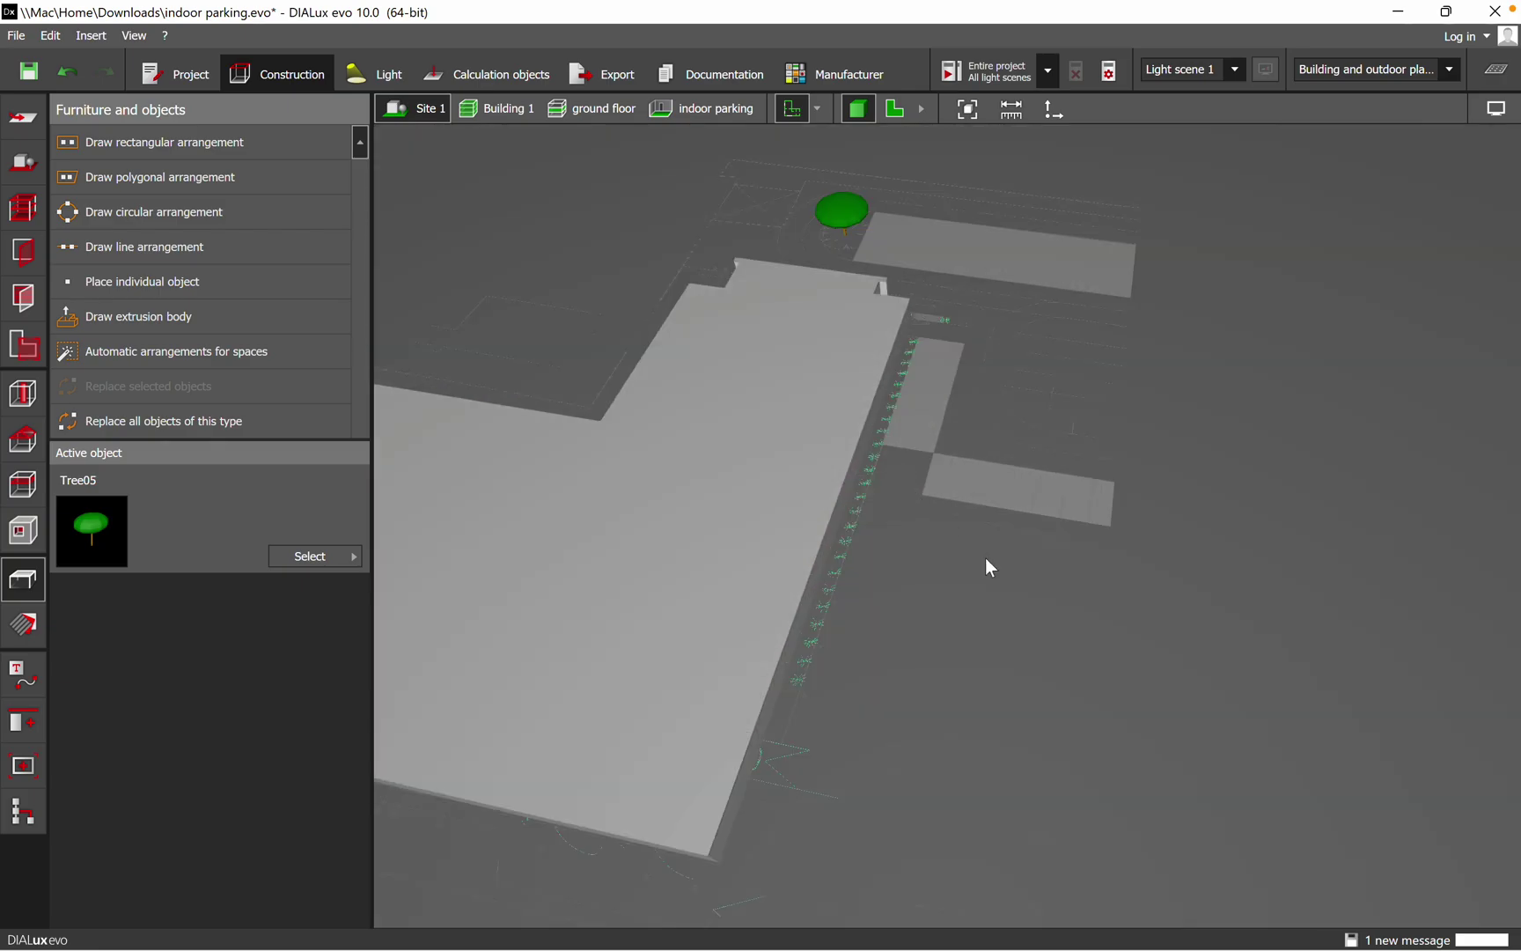
- Place an orange car from the object catalog's street planning objects on the northern parking floor element
drag(997, 577, 1062, 614)
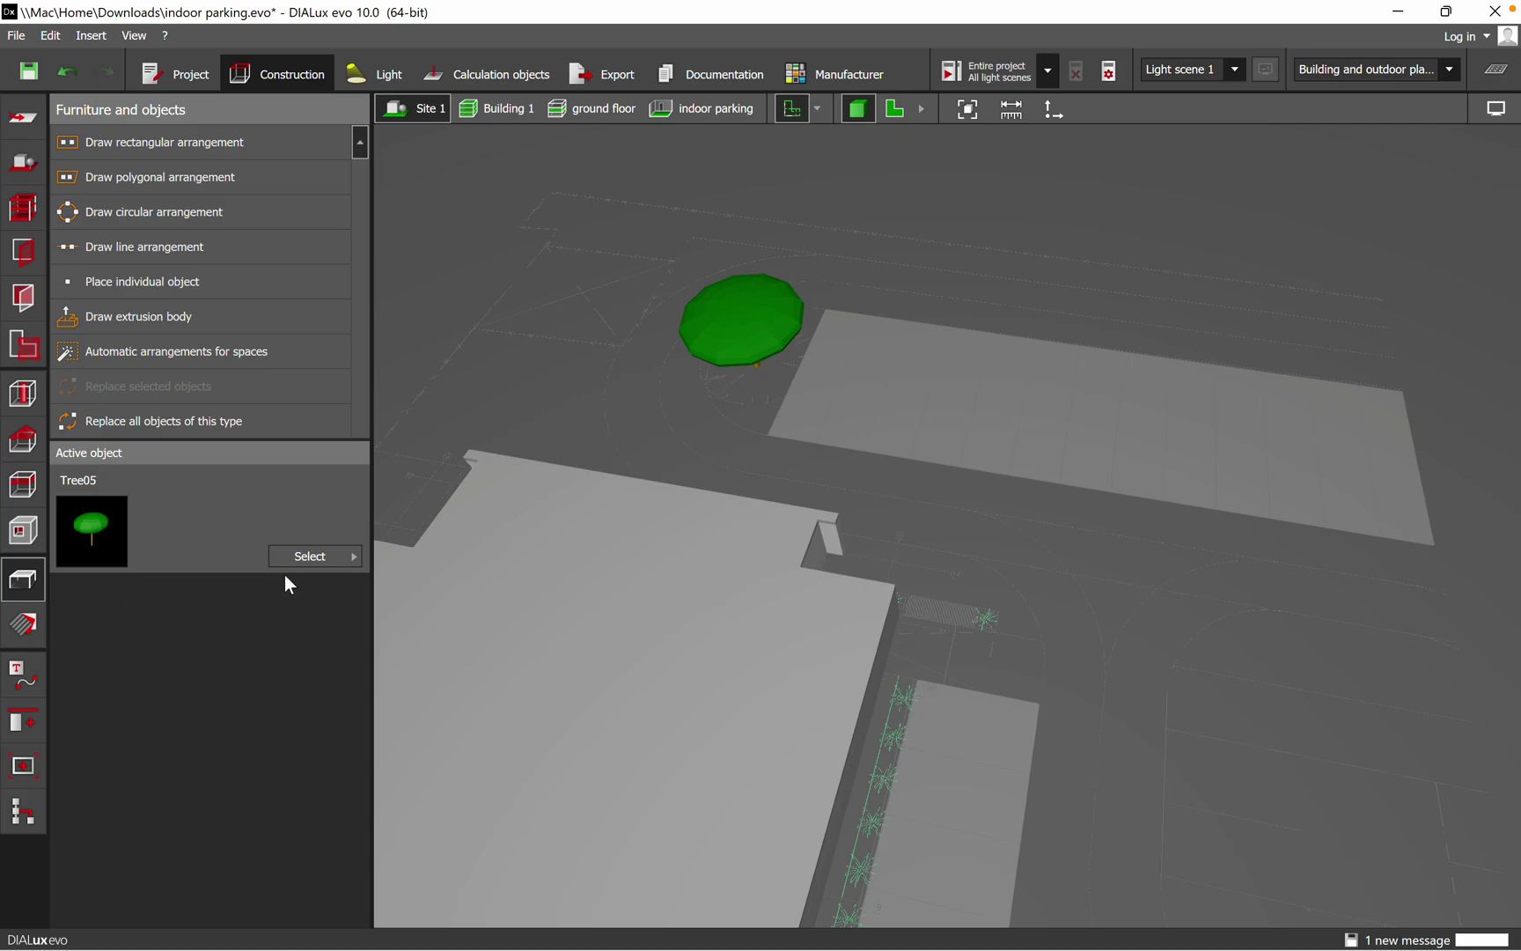
click(315, 560)
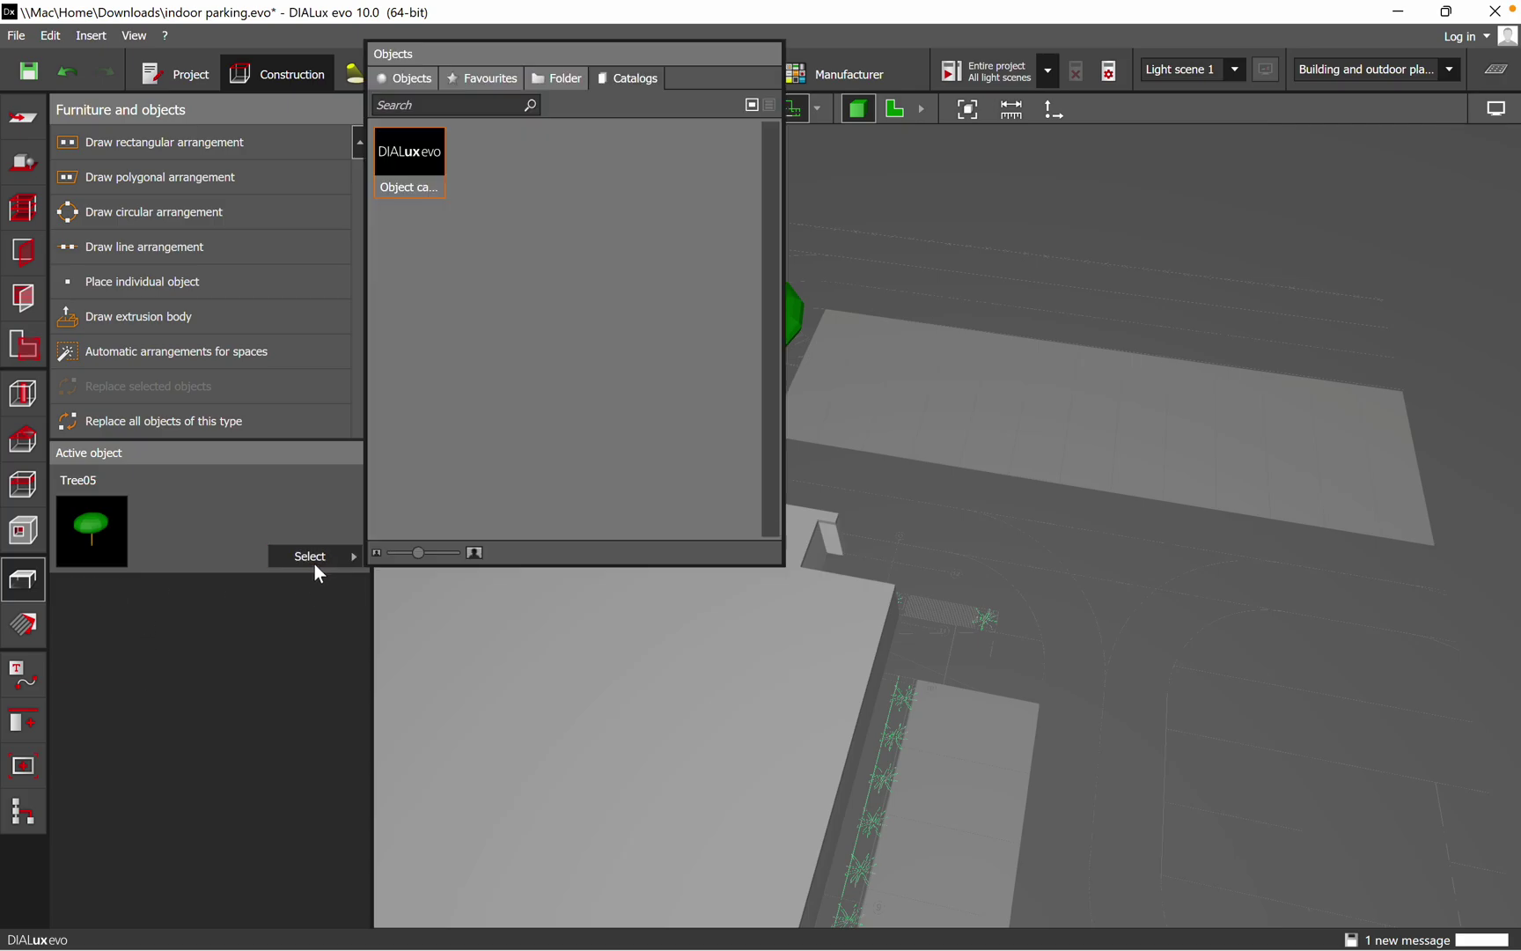
double_click(432, 153)
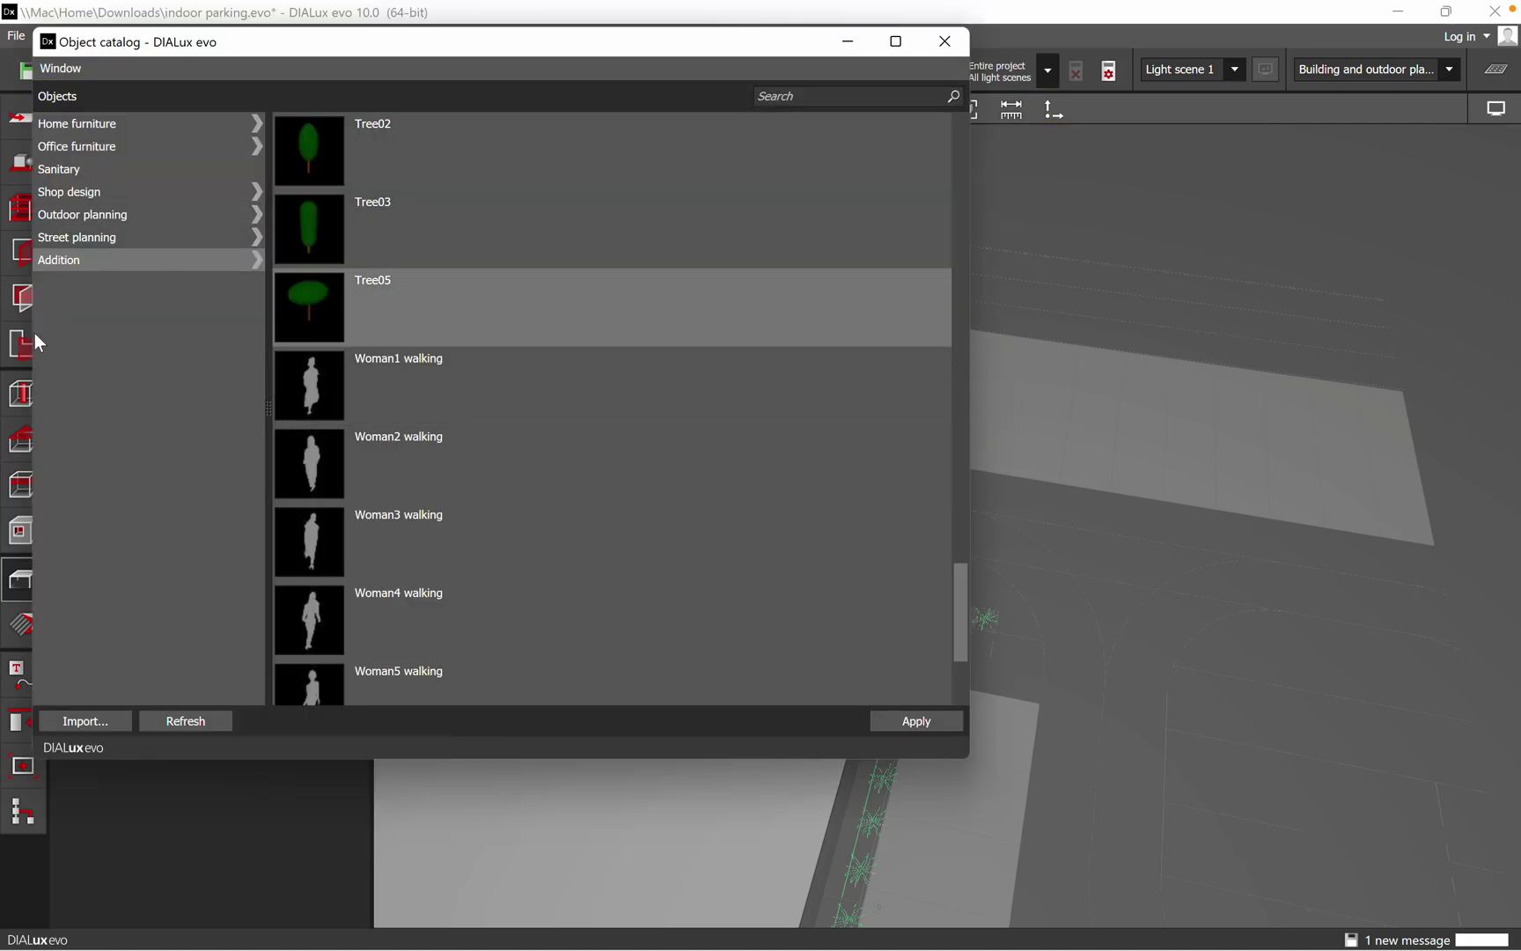
click(119, 216)
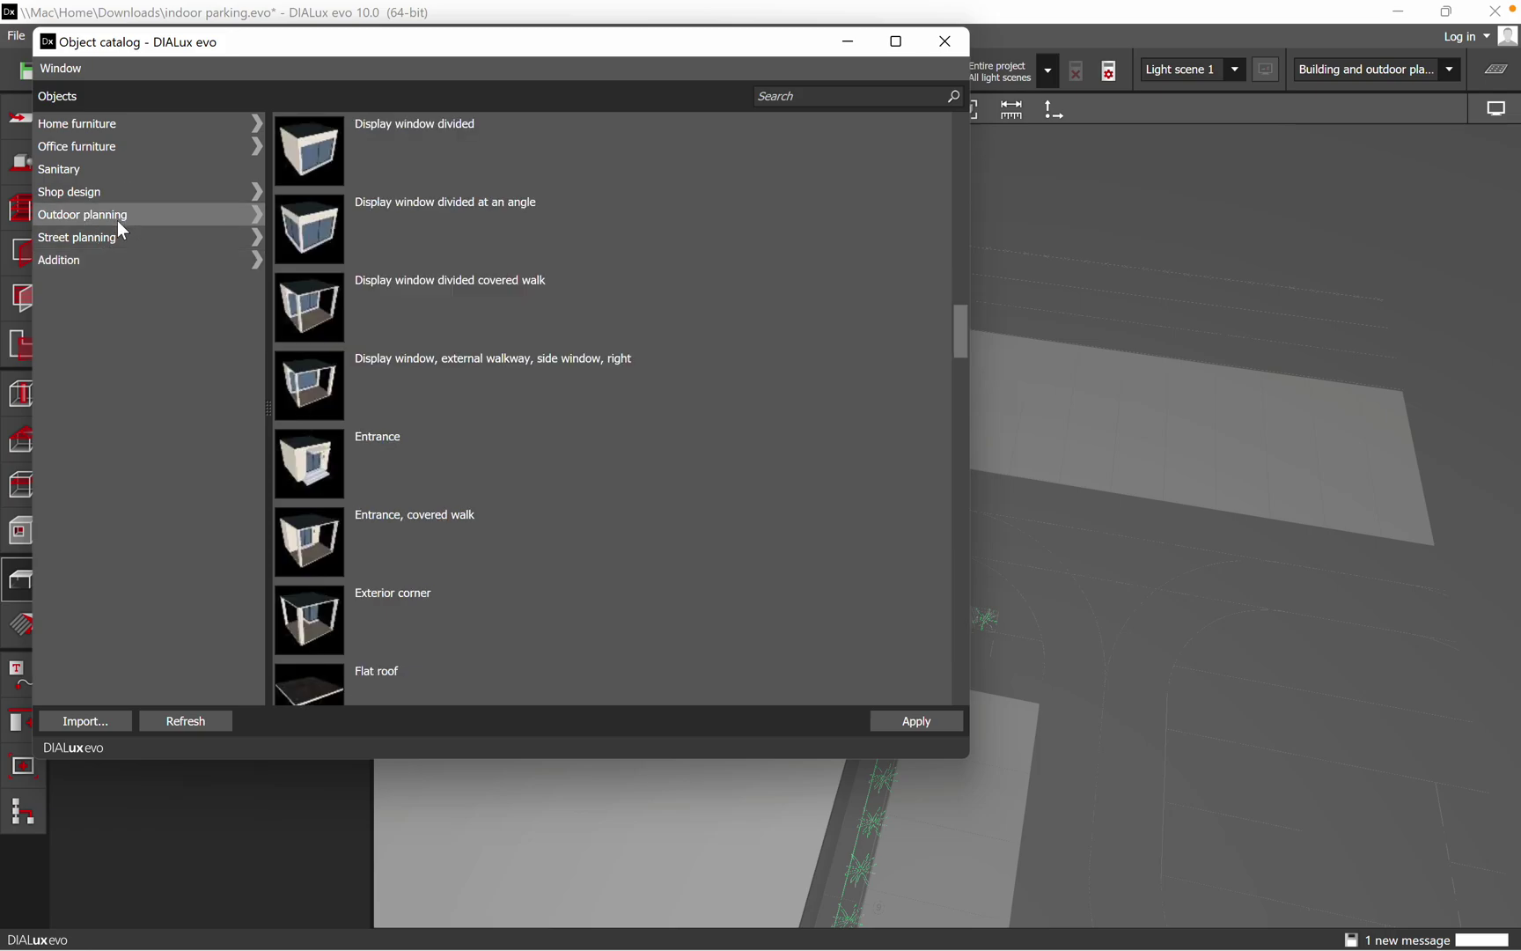
scroll(507, 435, down, 5)
scroll(507, 434, down, 10)
scroll(507, 434, up, 8)
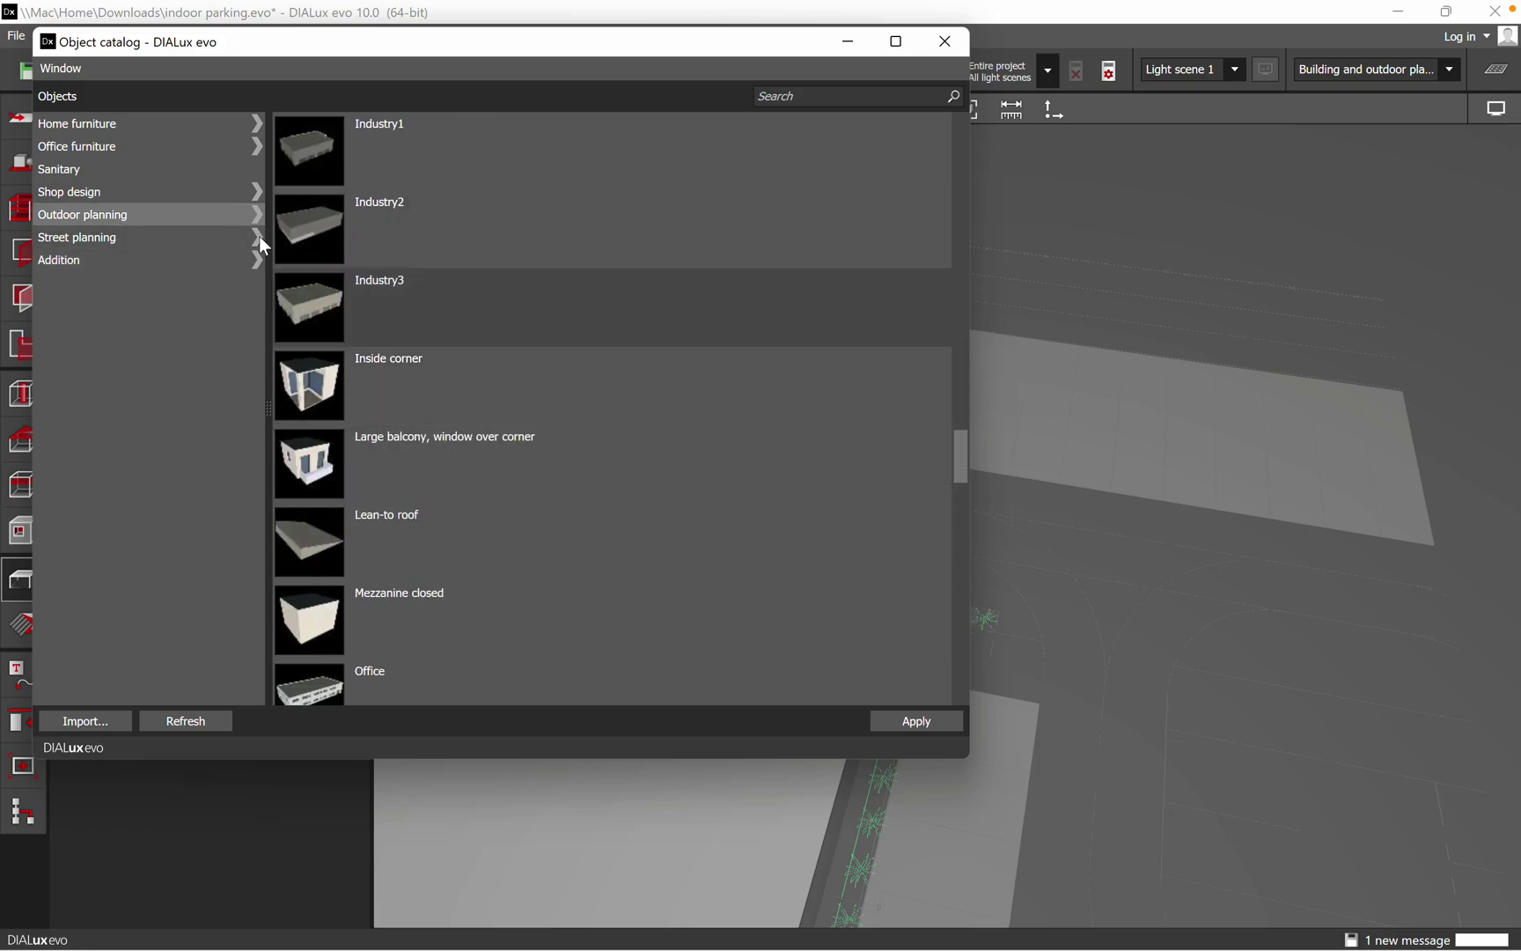
click(107, 240)
scroll(529, 401, down, 5)
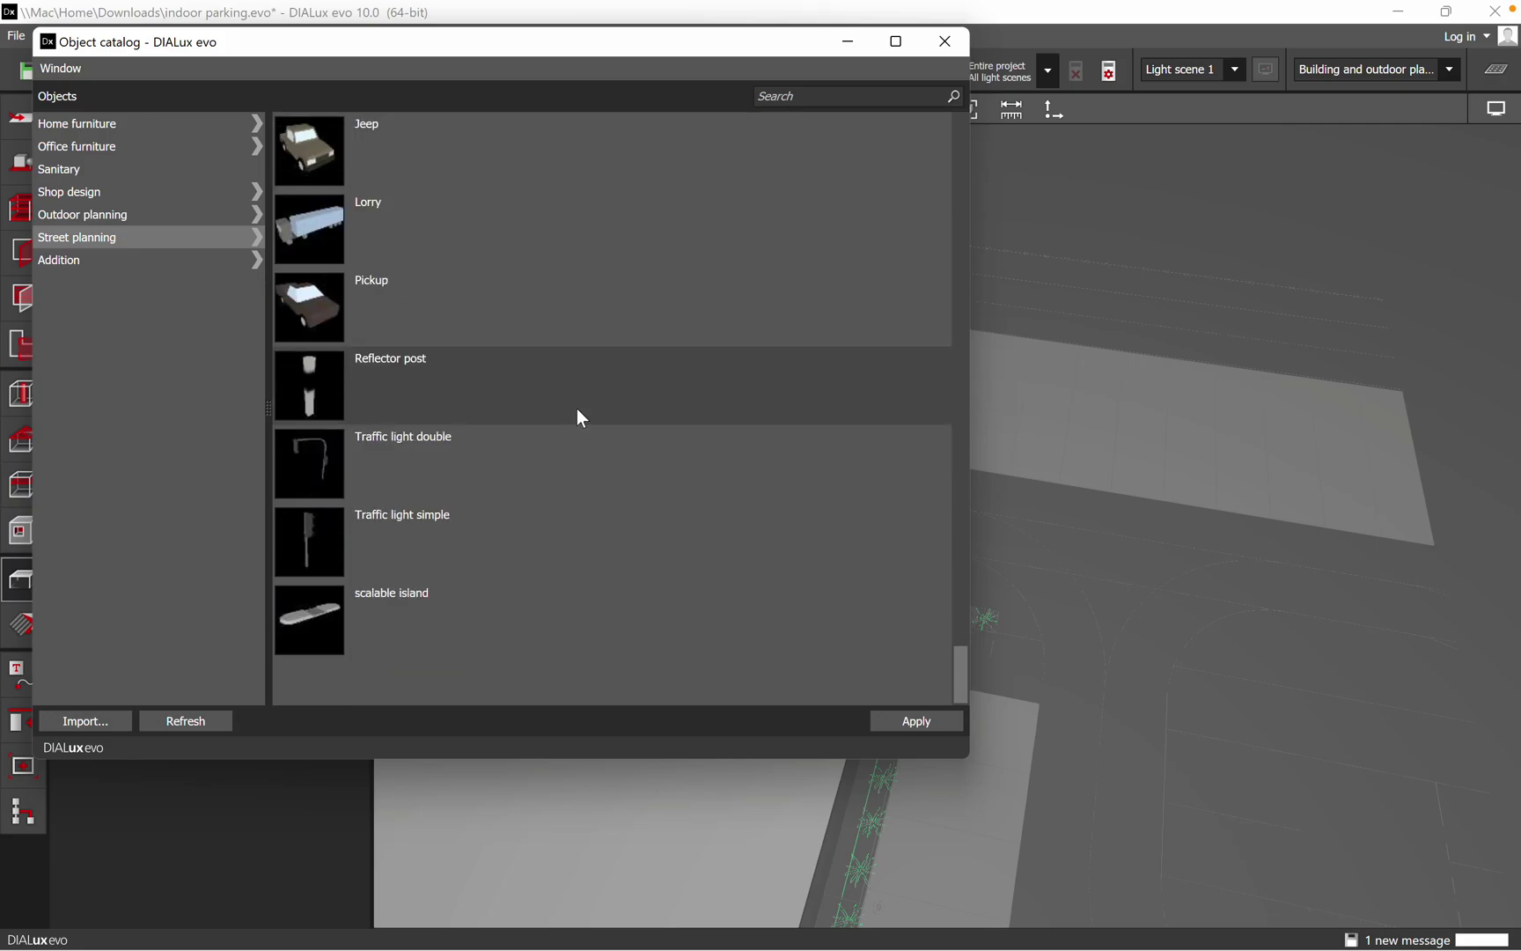
scroll(564, 401, up, 3)
drag(317, 539, 1169, 456)
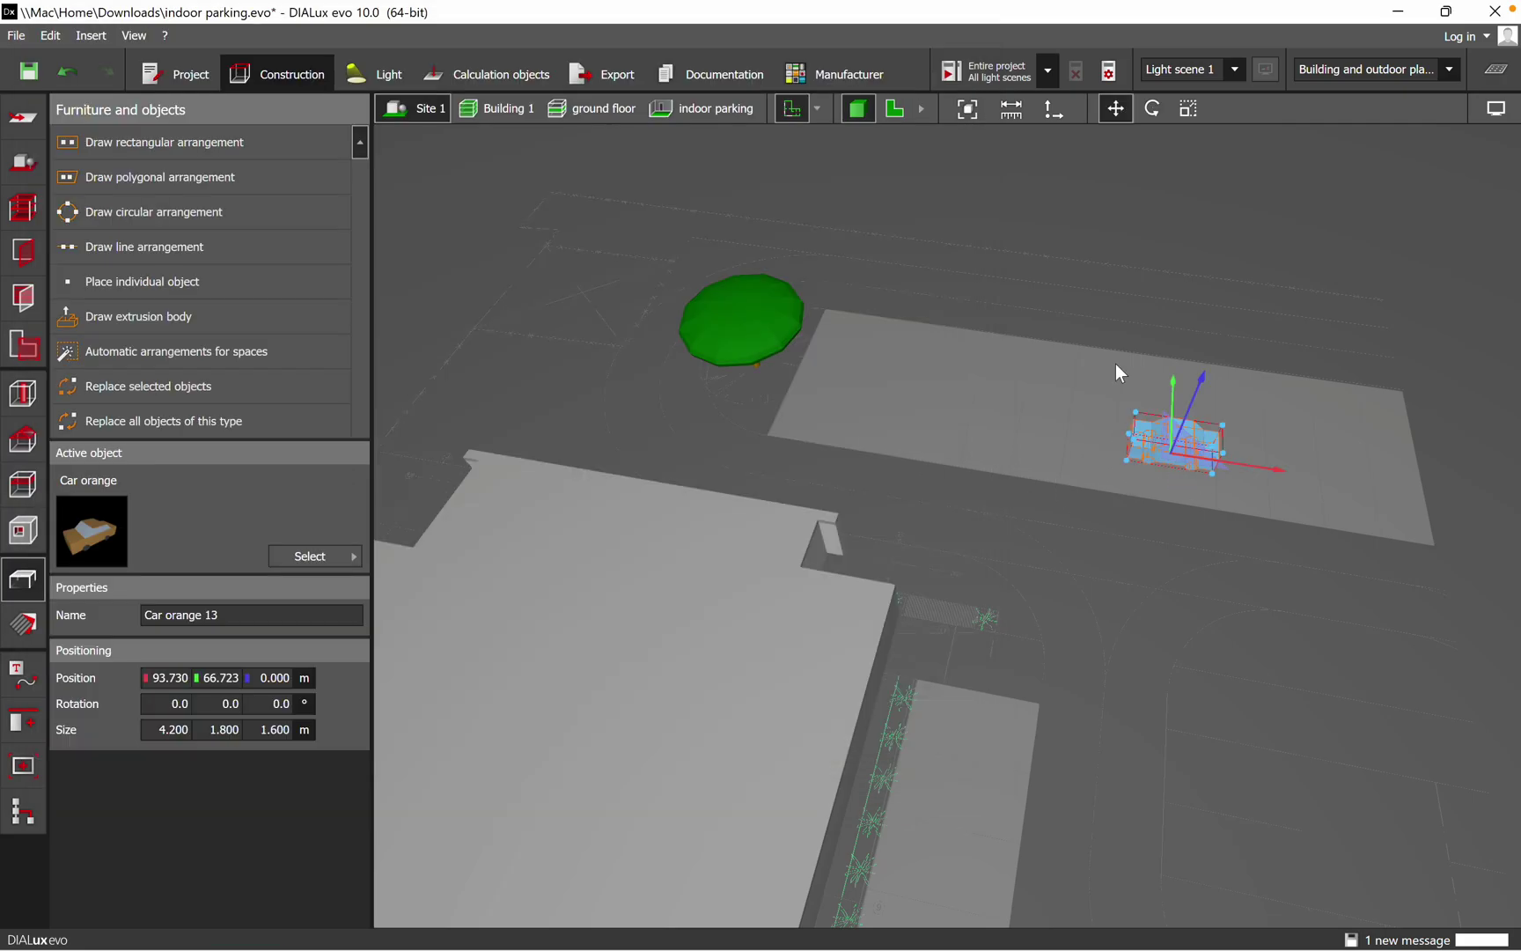
- In the floorplan view, rotate the orange car to -90° about the vertical axis so it lines up with the parking bays
click(894, 109)
scroll(960, 471, down, 8)
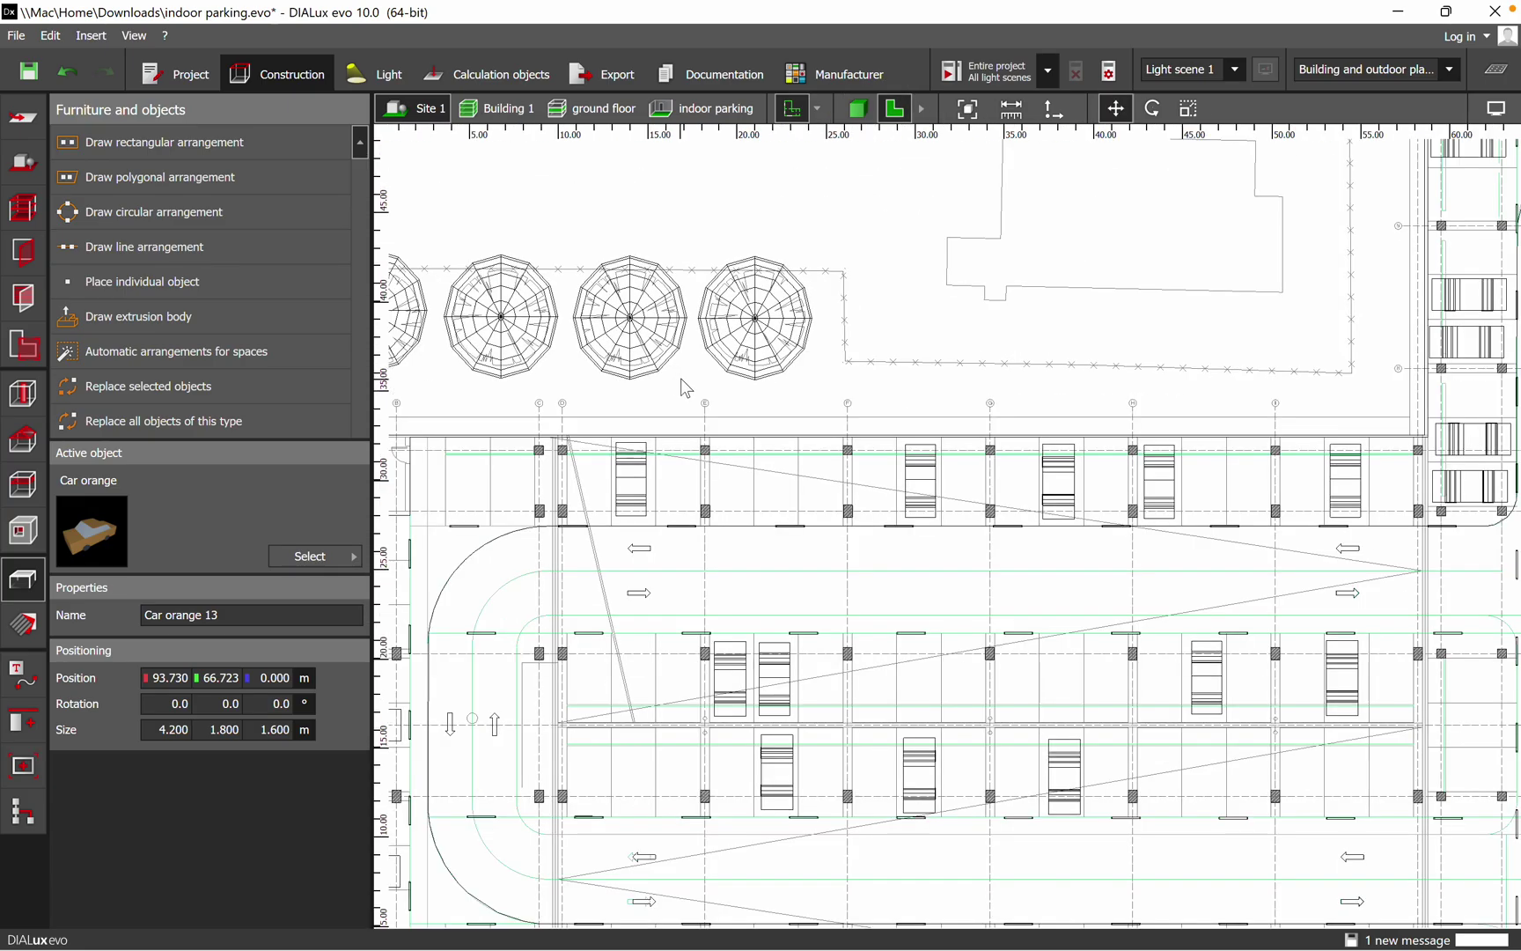
scroll(1021, 290, up, 8)
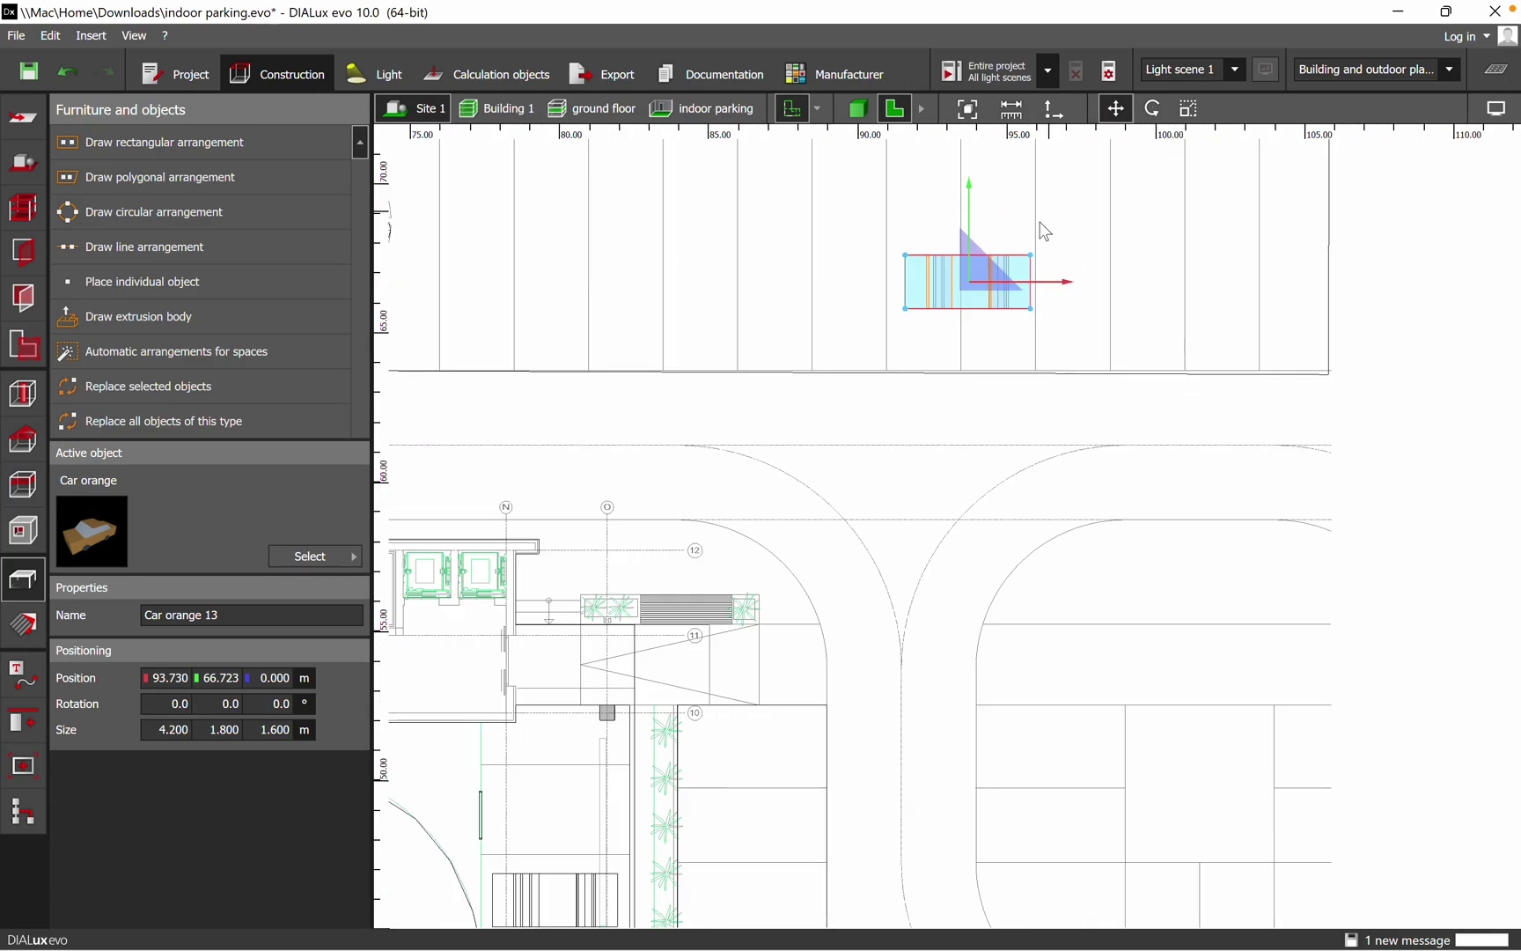
right_click(993, 387)
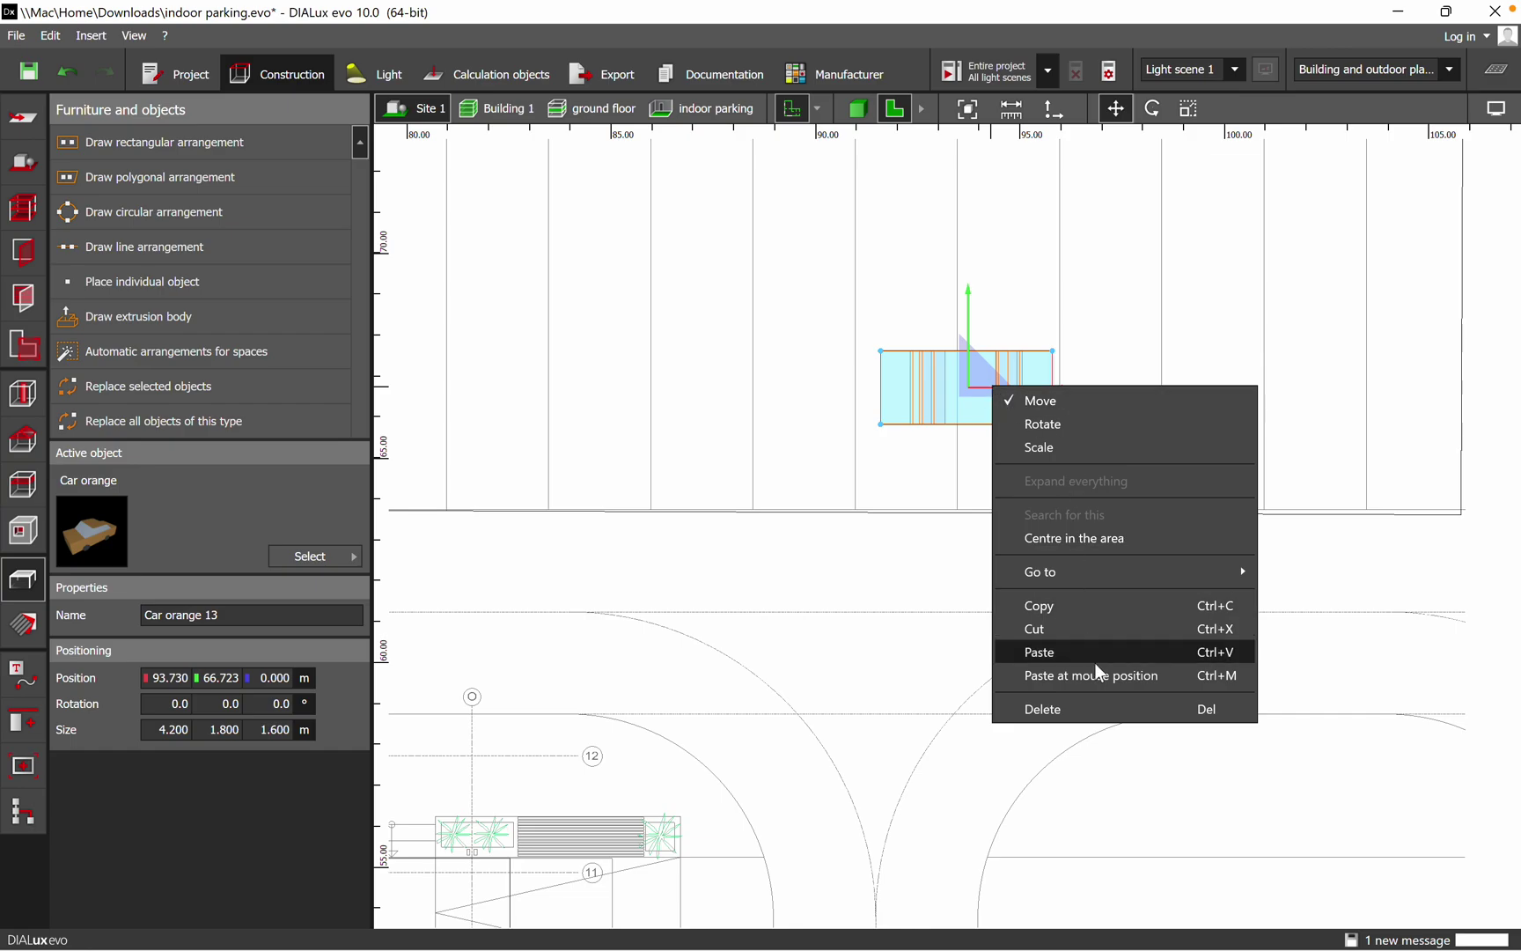
click(1074, 418)
drag(1080, 389, 962, 577)
scroll(1077, 392, down, 4)
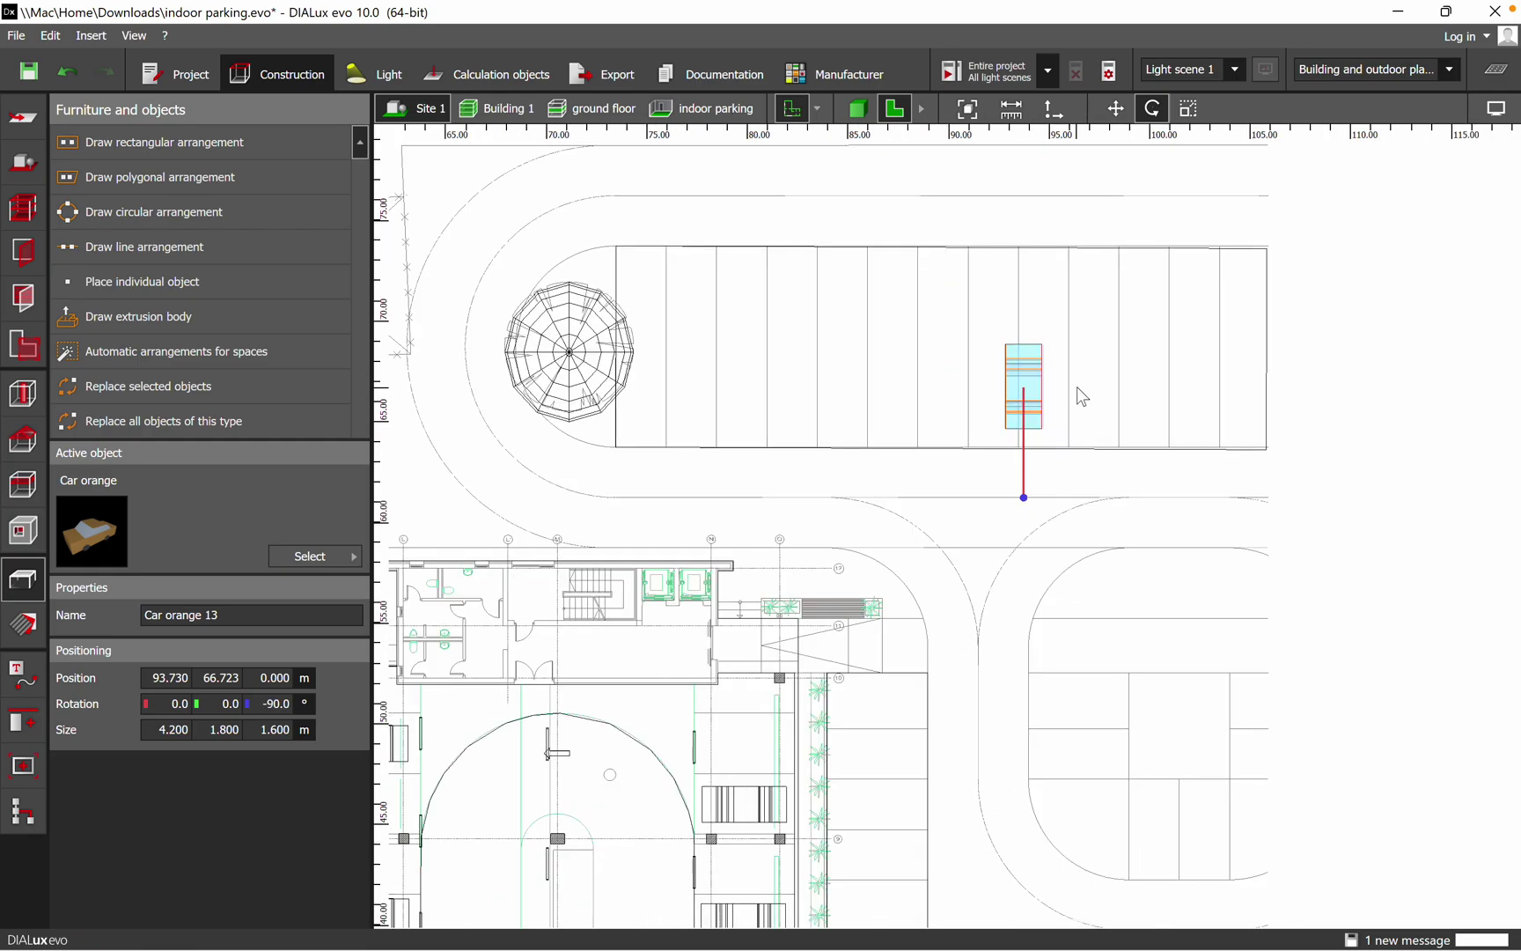
- Move the rotated car into the second bay from the west, at about X 77.2 m, Y 68.8 m
right_click(1041, 387)
click(1092, 405)
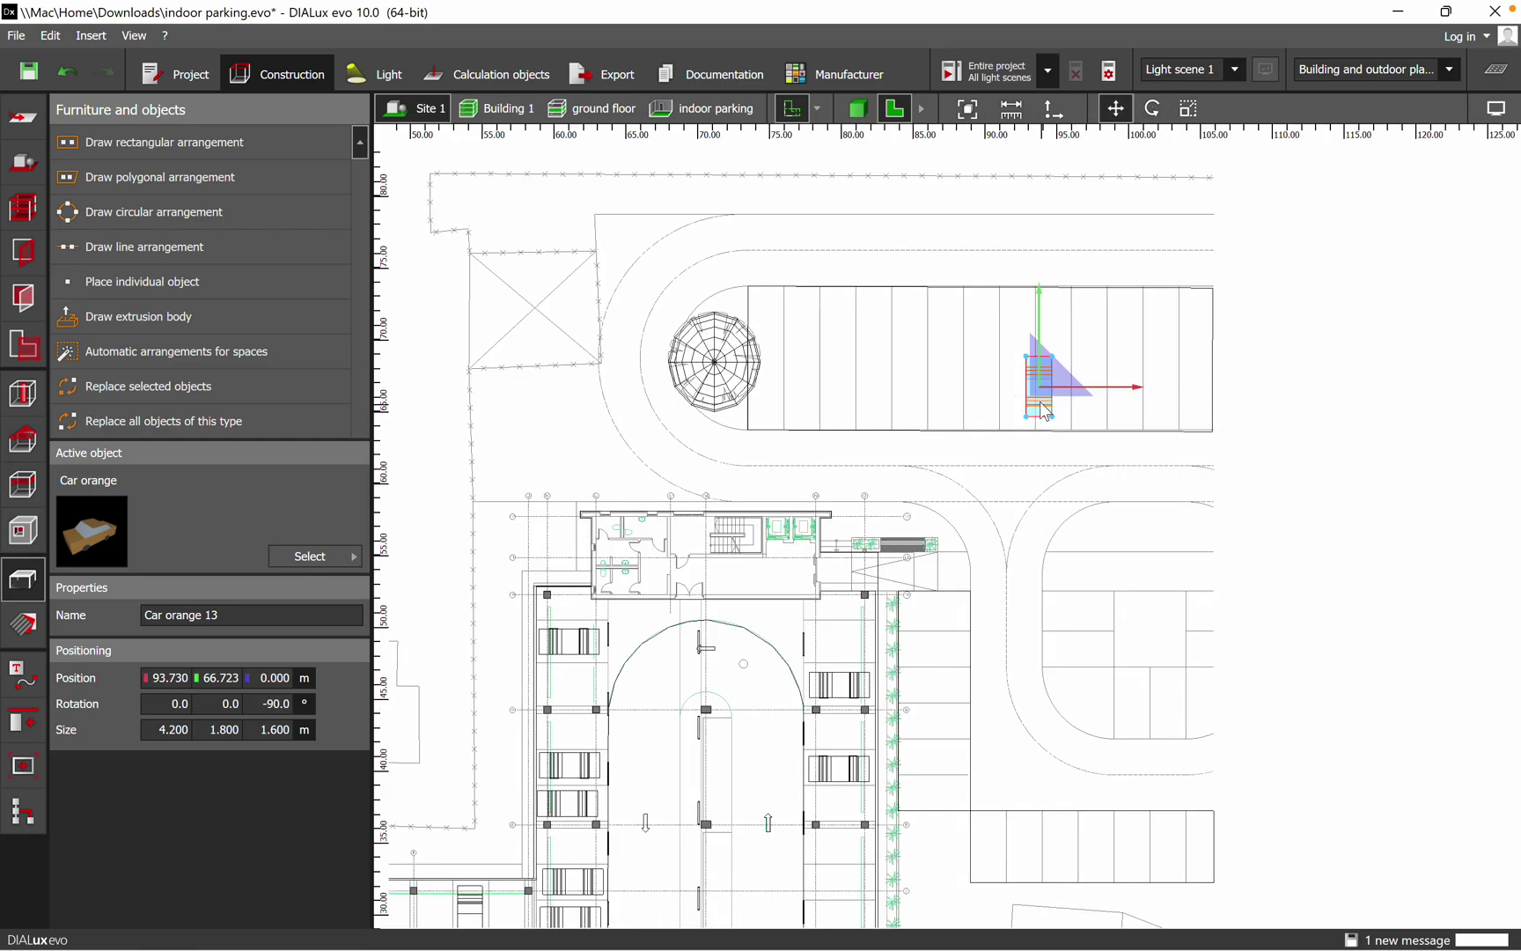
drag(1041, 388, 811, 389)
scroll(802, 378, up, 6)
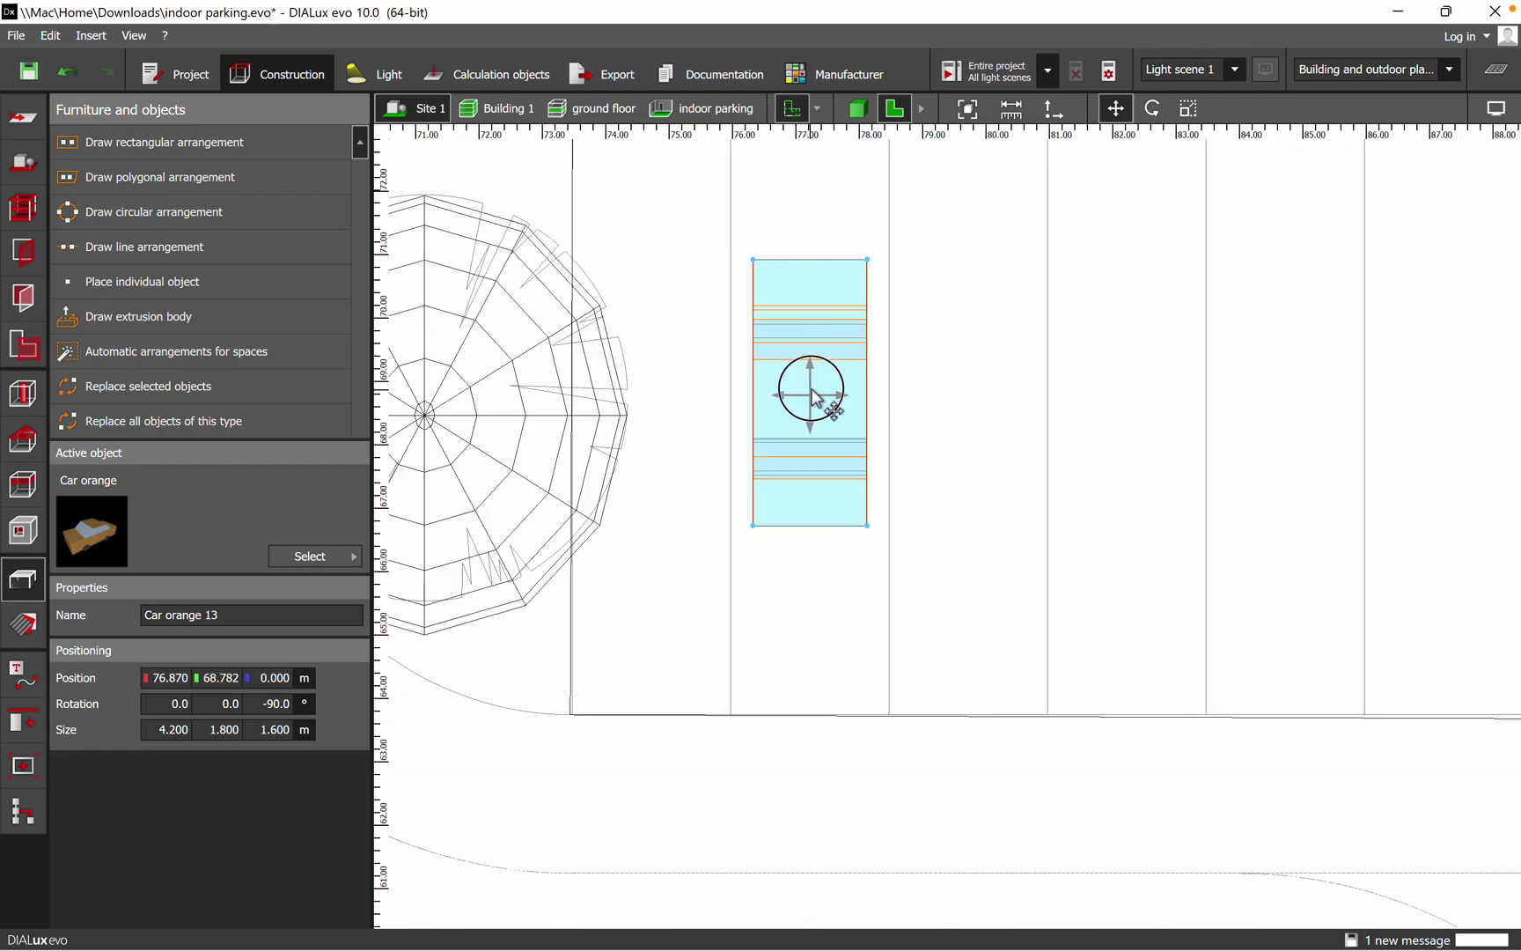
- Copy the car and paste it into the fifth bay from the west of the northern parking row
right_click(808, 398)
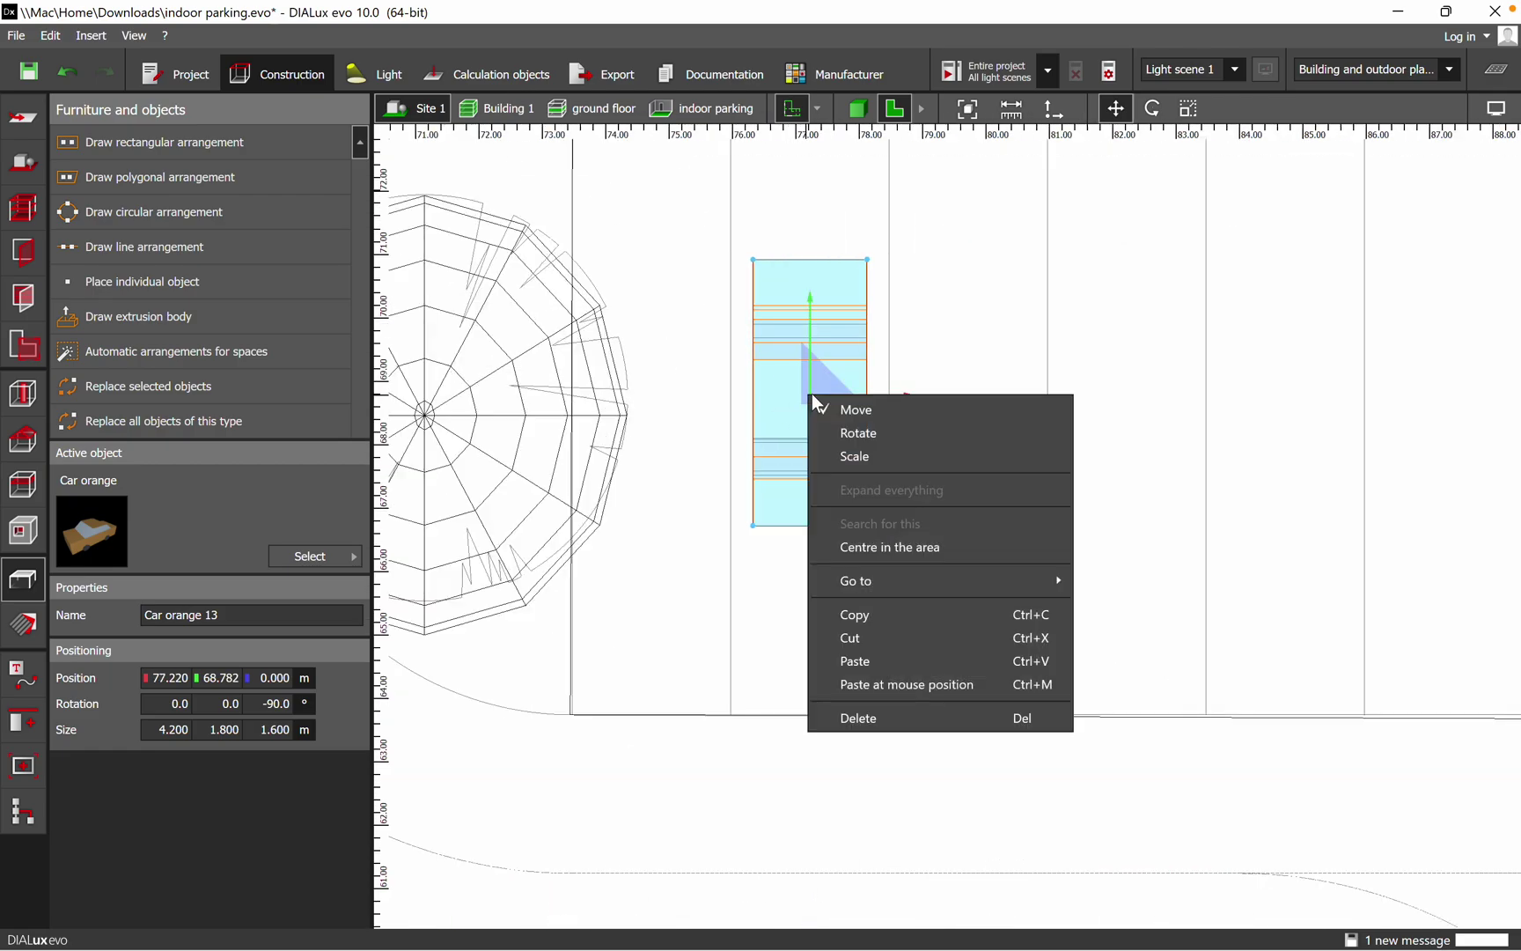
click(869, 619)
scroll(701, 398, down, 5)
right_click(904, 400)
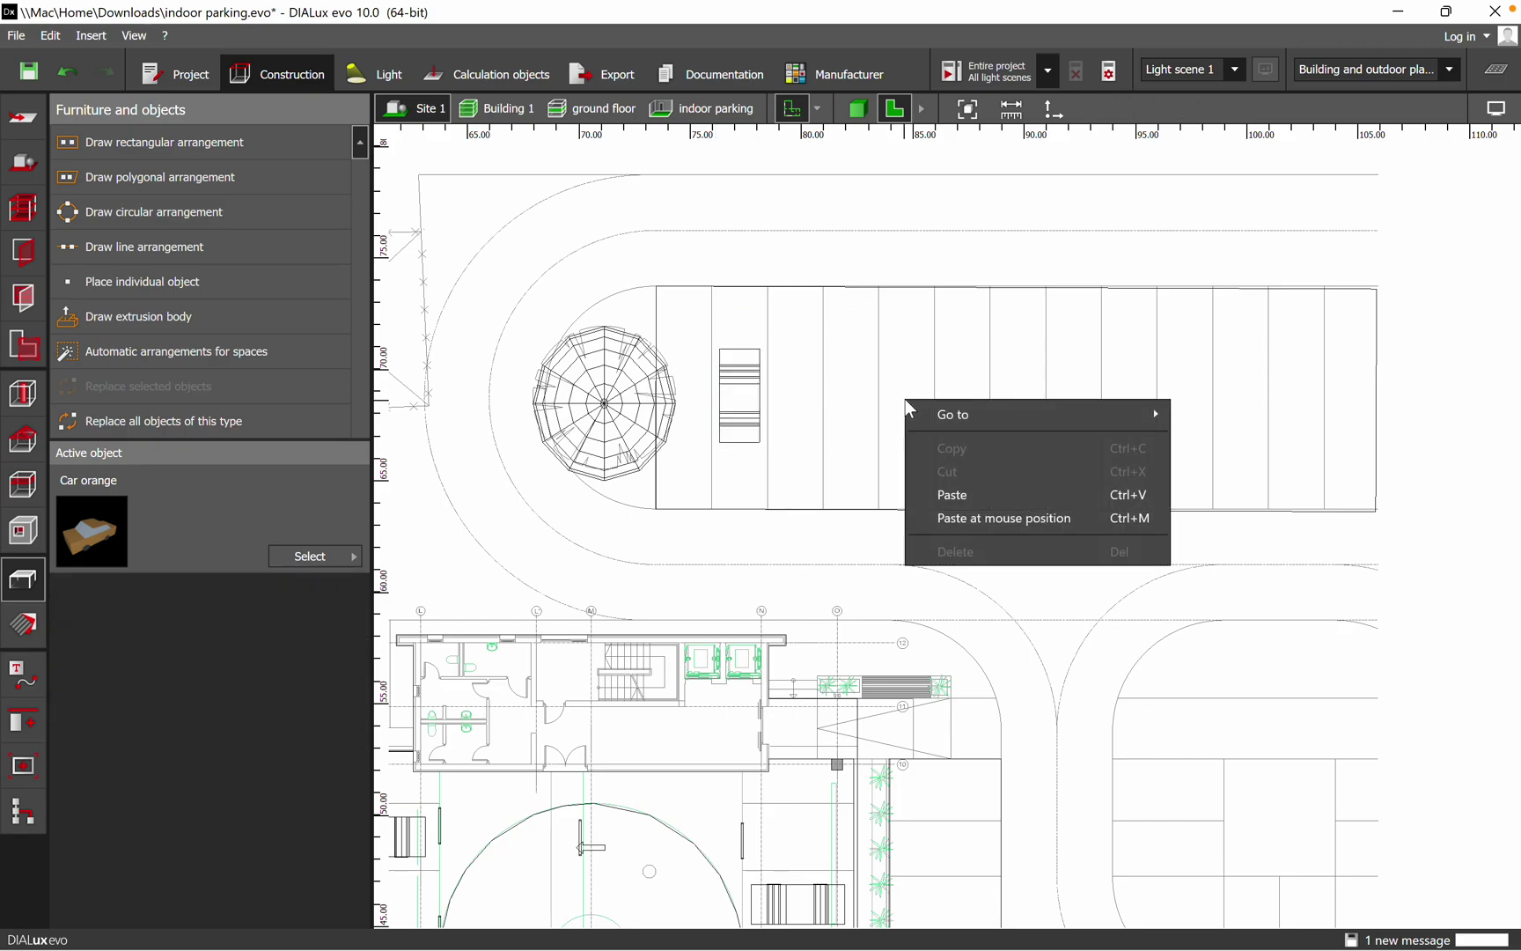
click(950, 528)
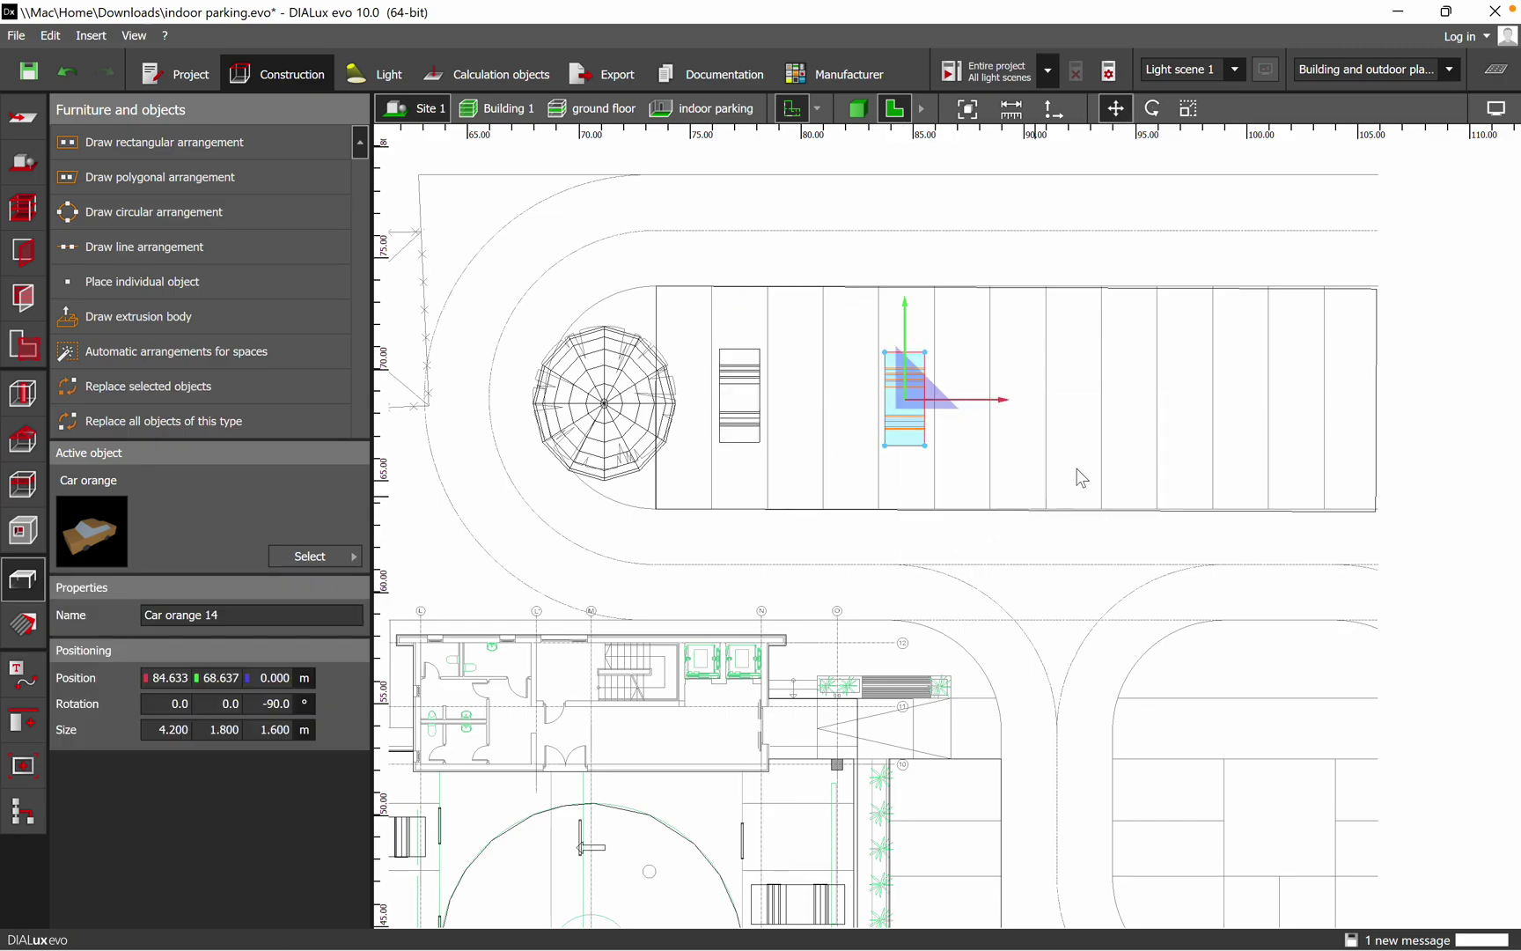
- Paste the copied car into the eighth and eleventh bays from the west and clear the selection
right_click(1070, 400)
click(1114, 518)
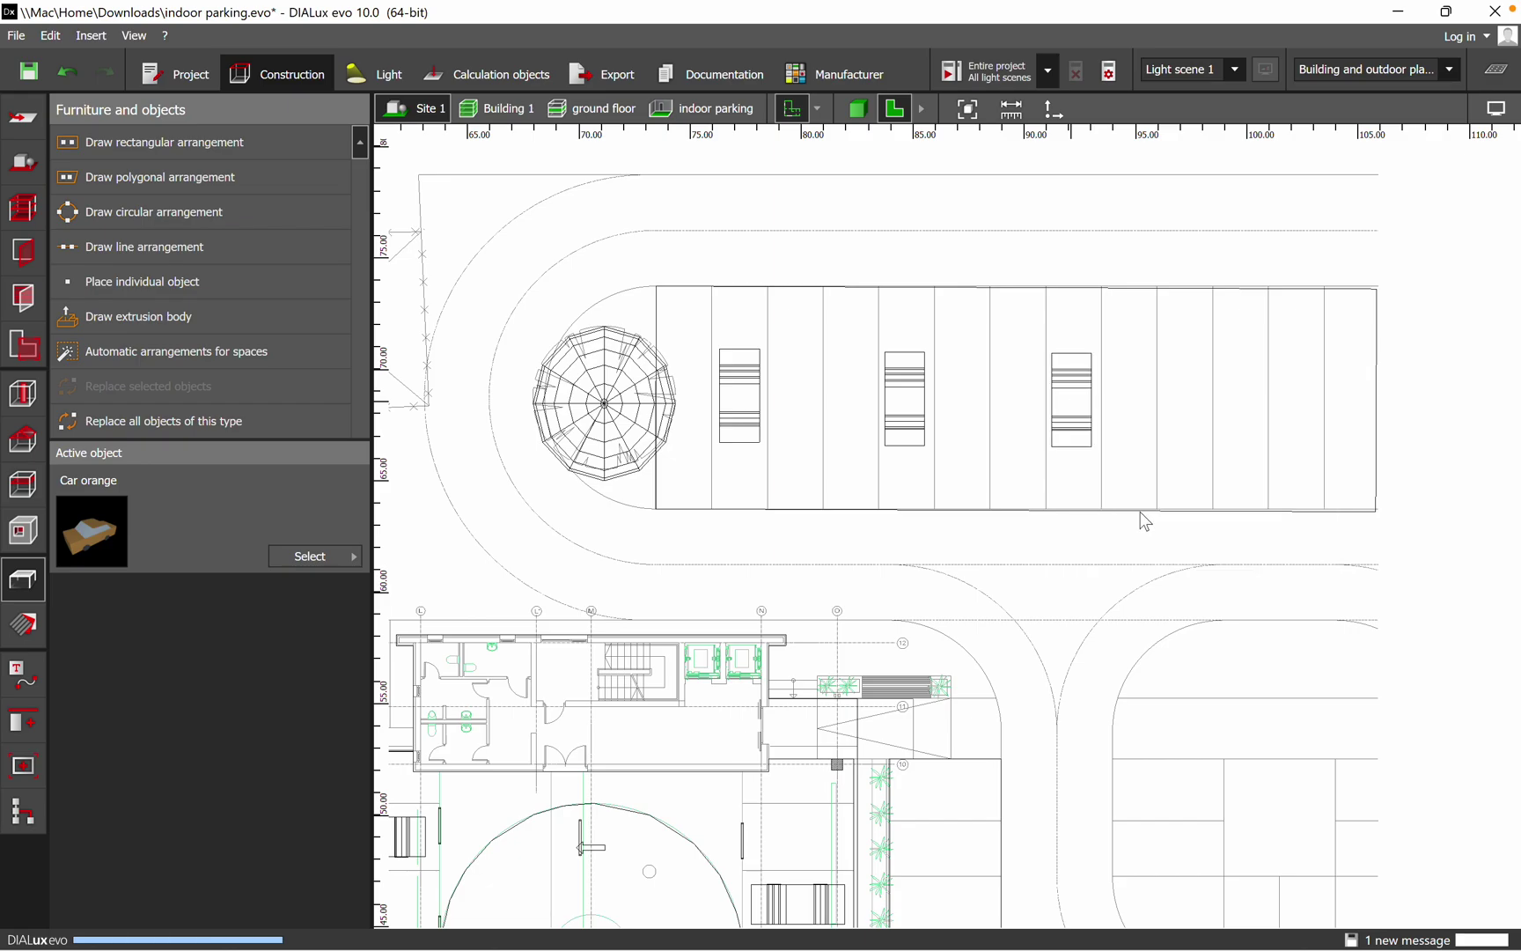
right_click(1240, 392)
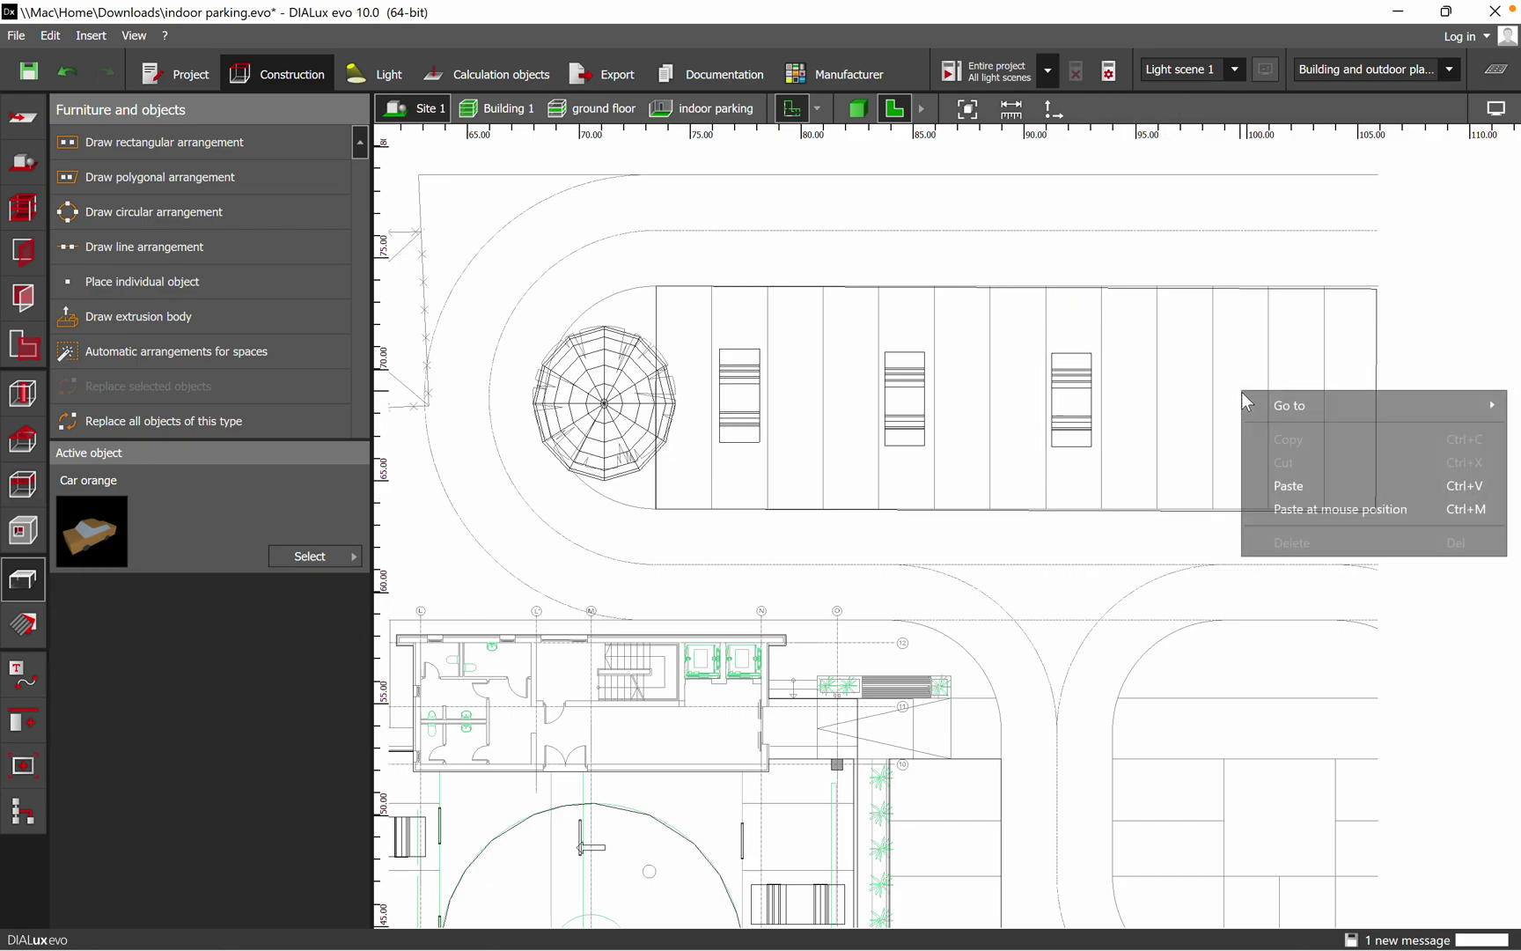
click(1281, 509)
click(1415, 535)
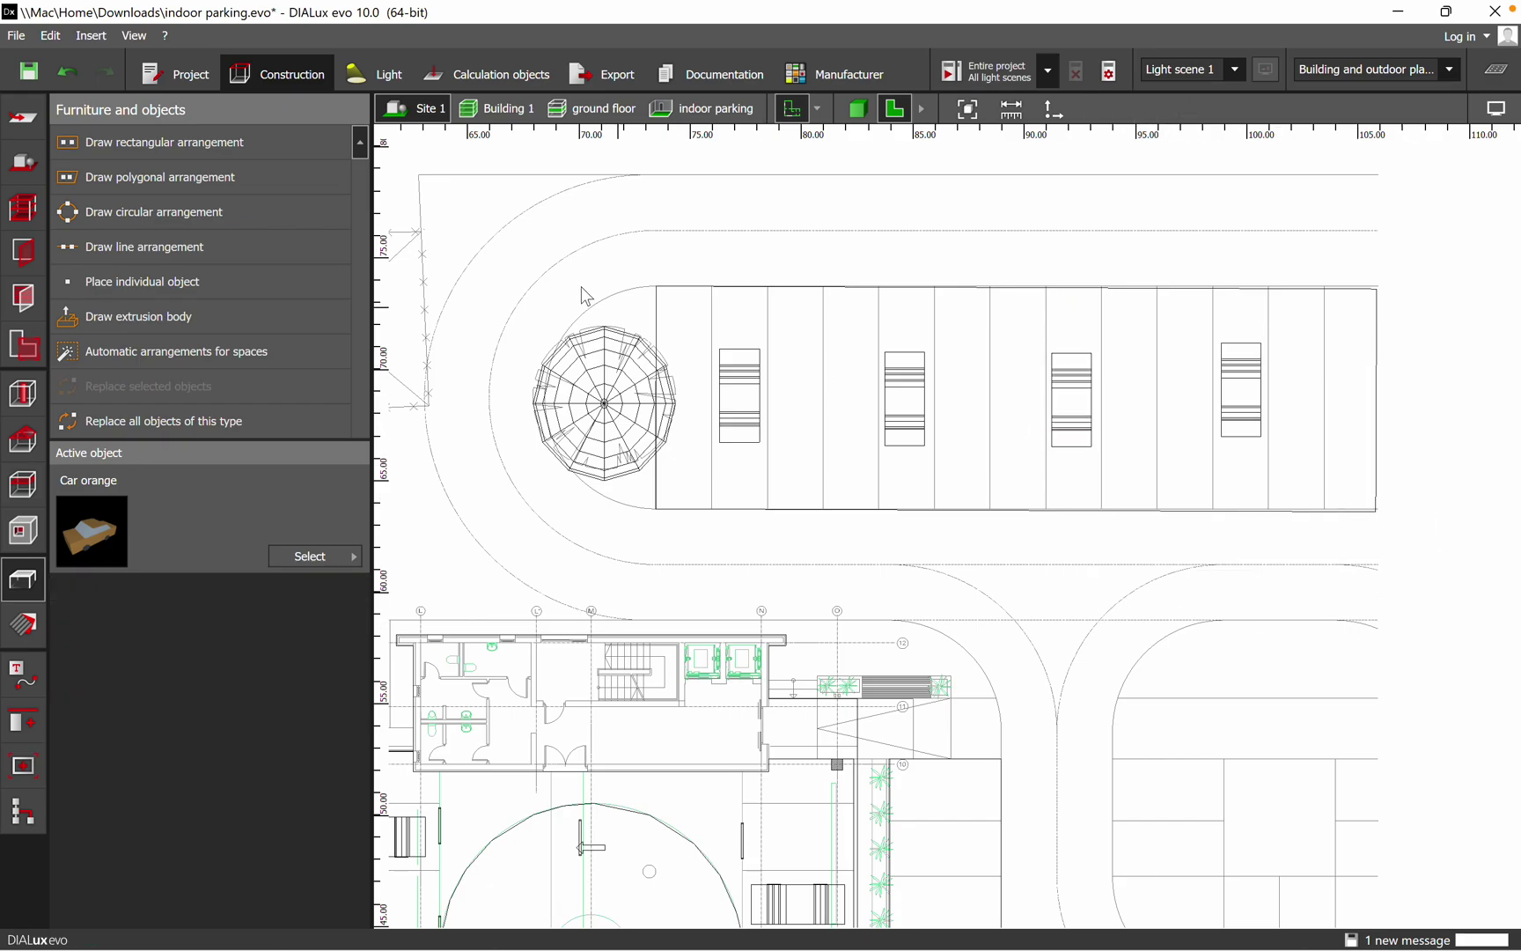
- Switch to the 3D view and examine the cars on the northern parking floor from several angles
scroll(1018, 543, down, 6)
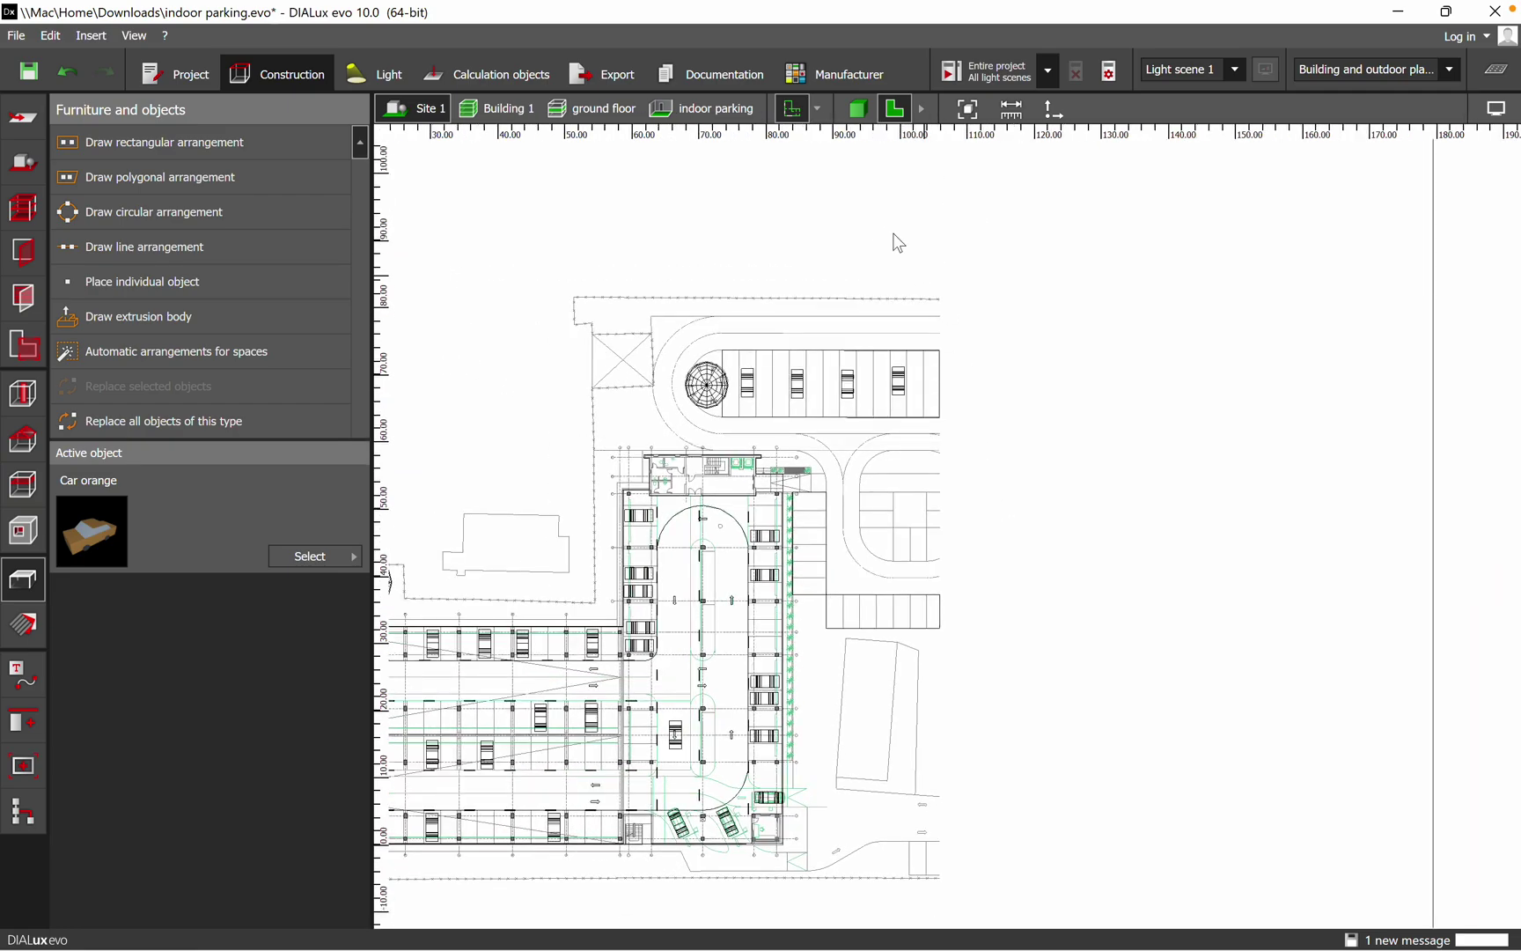
scroll(892, 233, up, 1)
click(859, 109)
right_drag(935, 796, 1001, 751)
scroll(834, 491, down, 5)
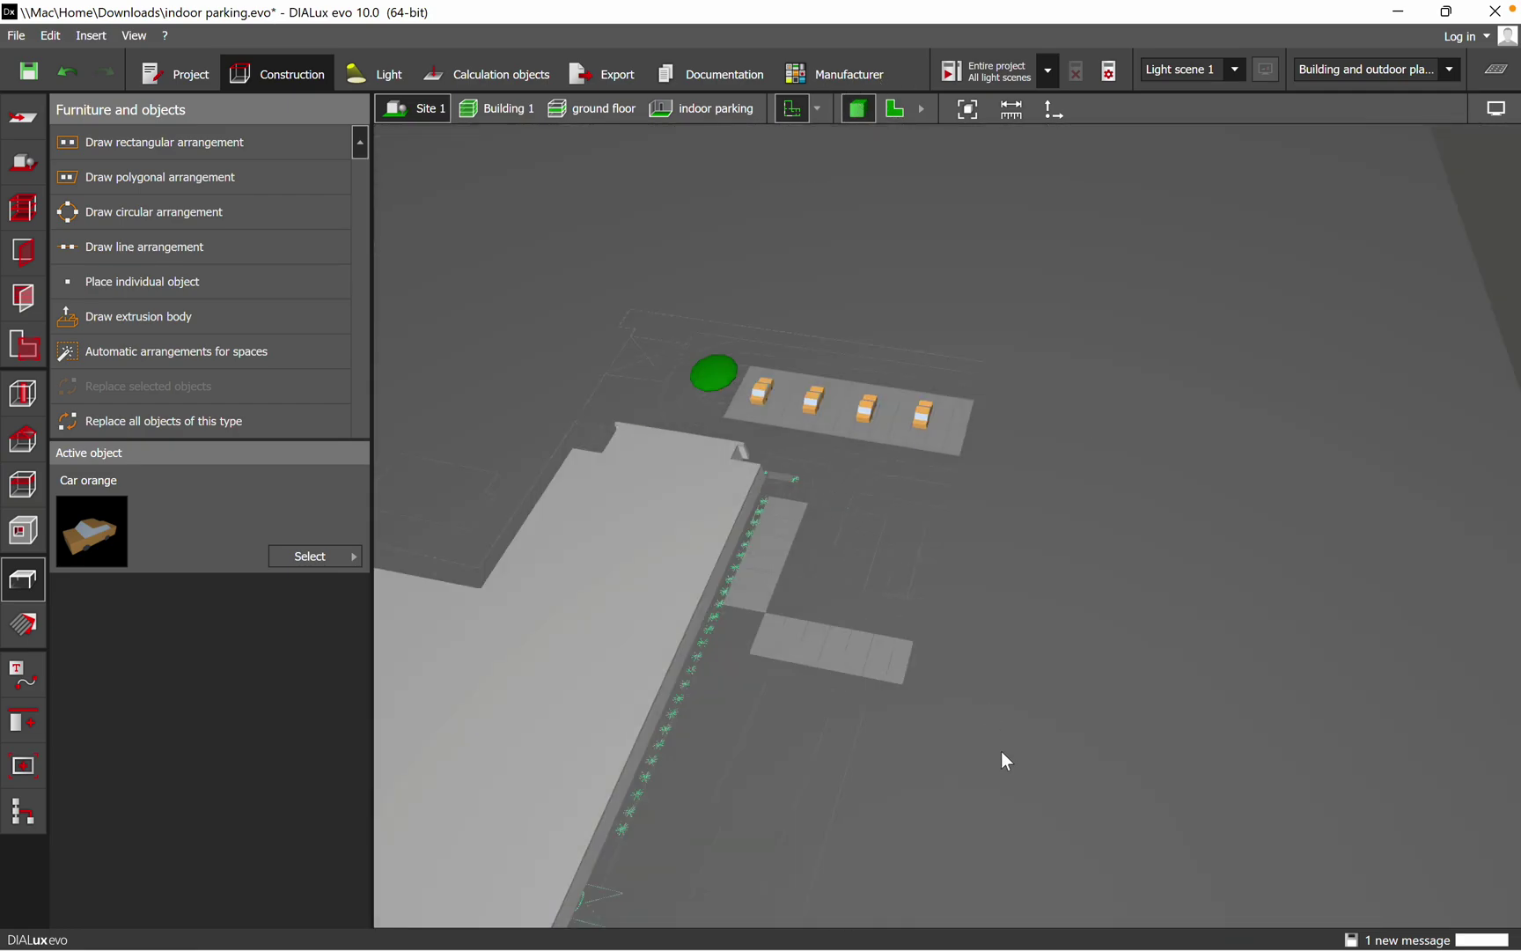
drag(1001, 751, 922, 643)
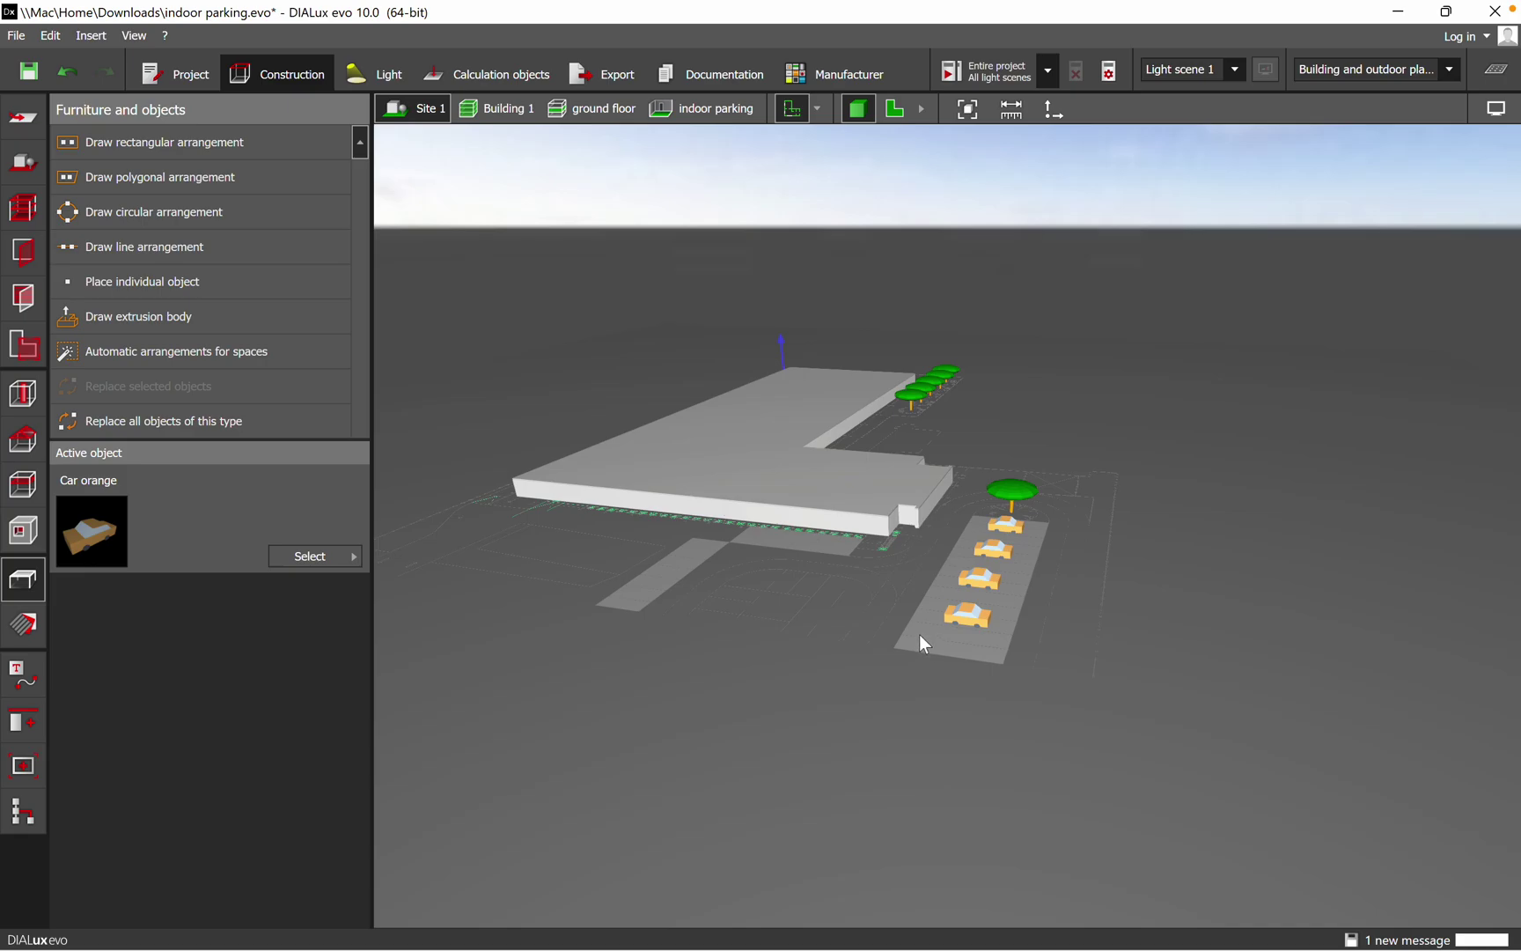
scroll(919, 634, up, 2)
right_drag(848, 738, 1019, 814)
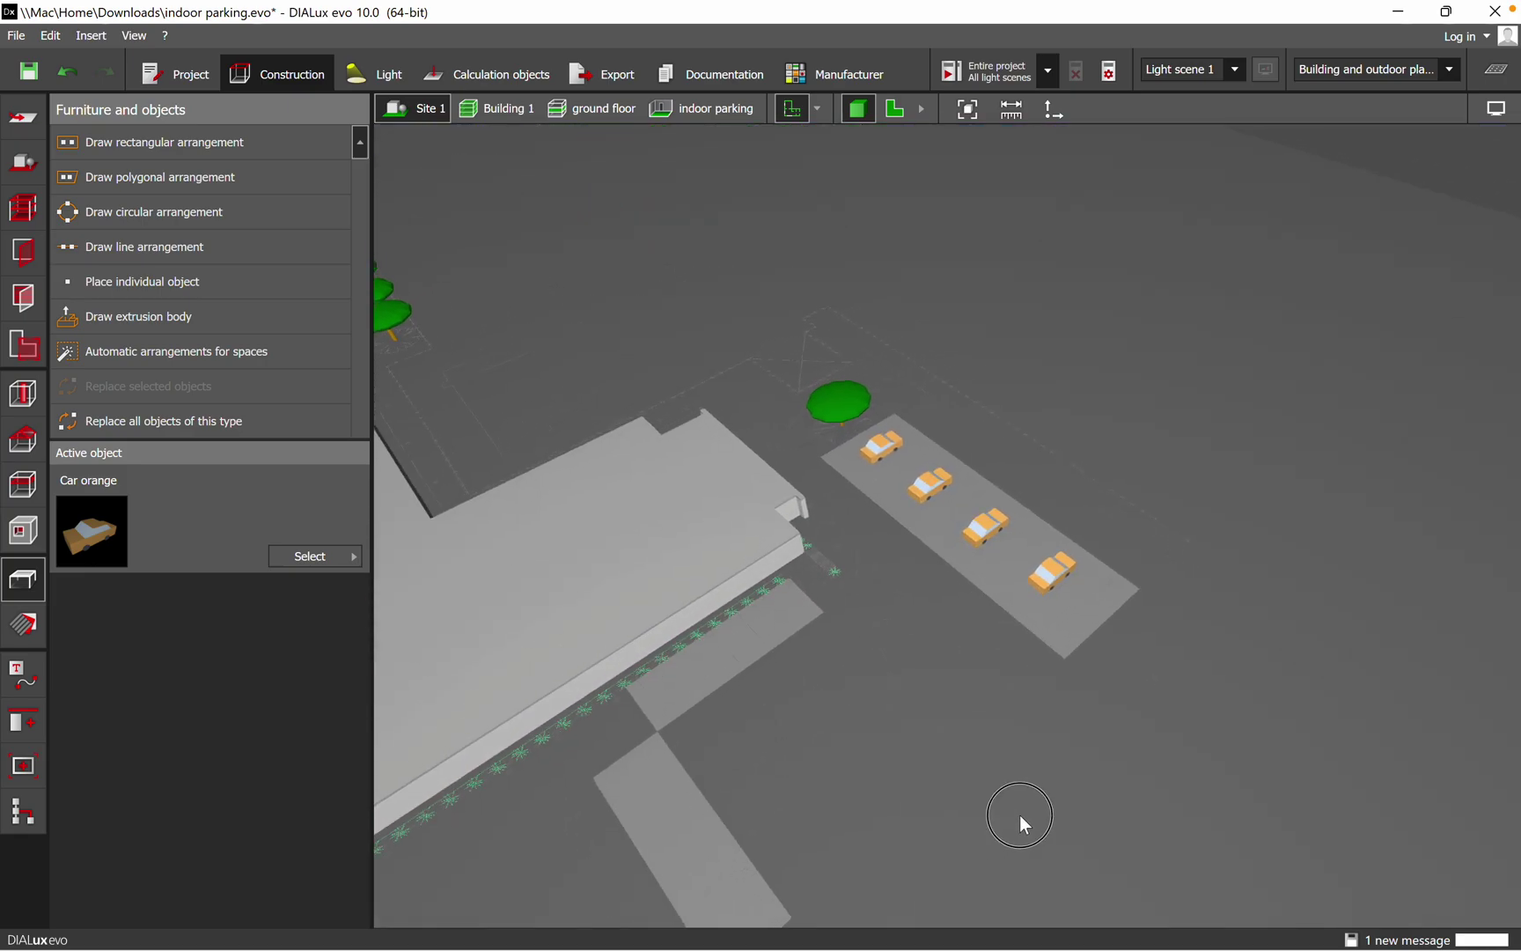
scroll(969, 545, down, 4)
middle_drag(883, 619, 979, 639)
scroll(1067, 550, up, 8)
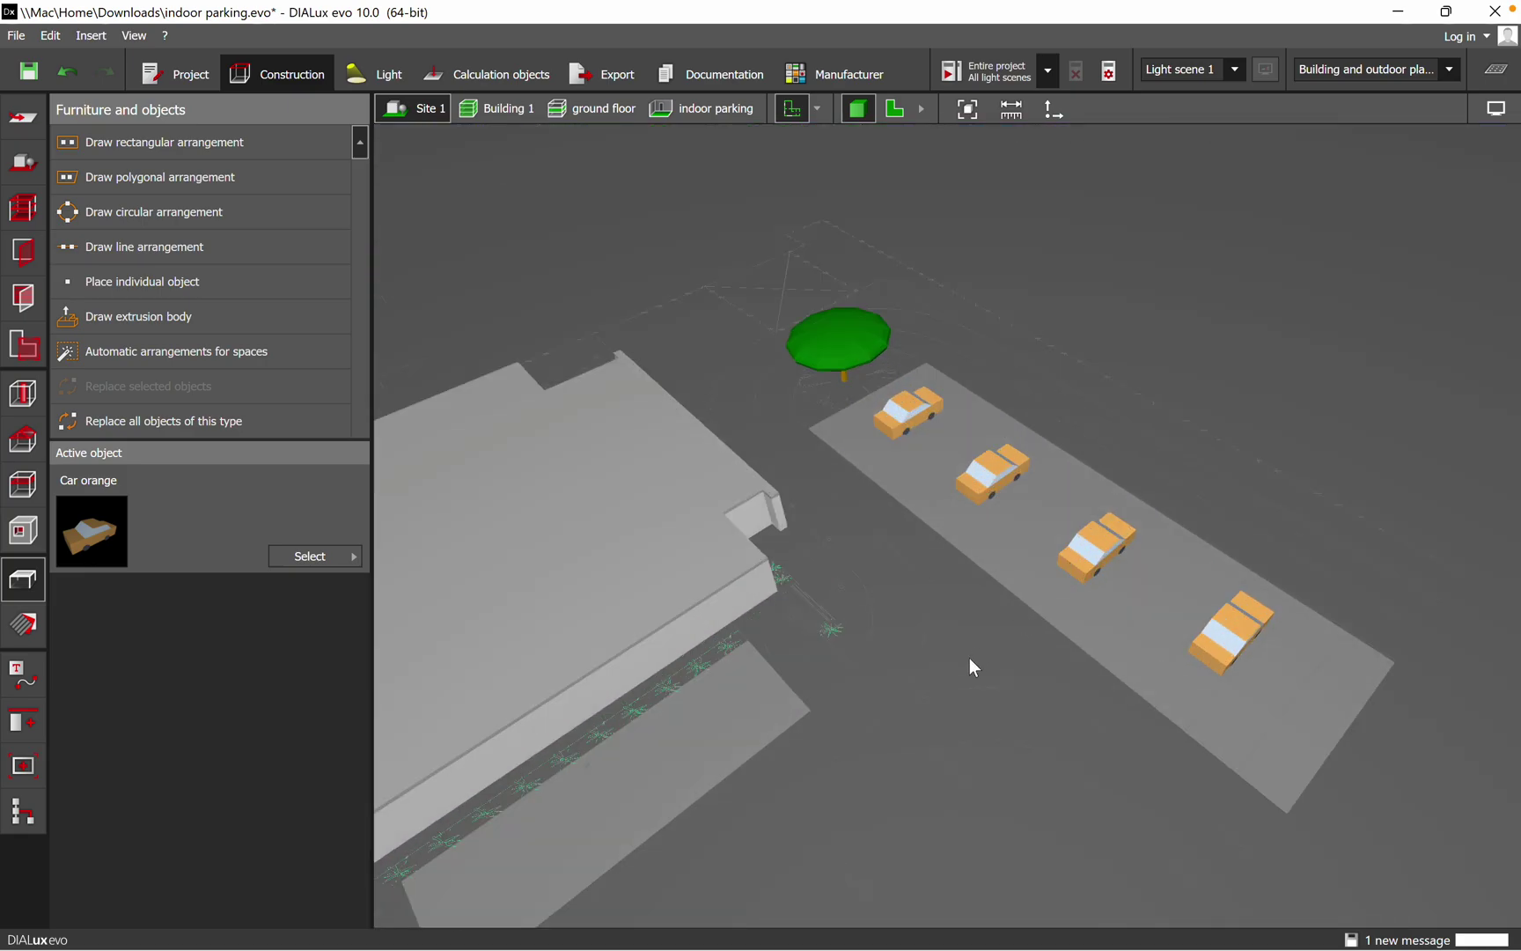
drag(839, 693, 801, 645)
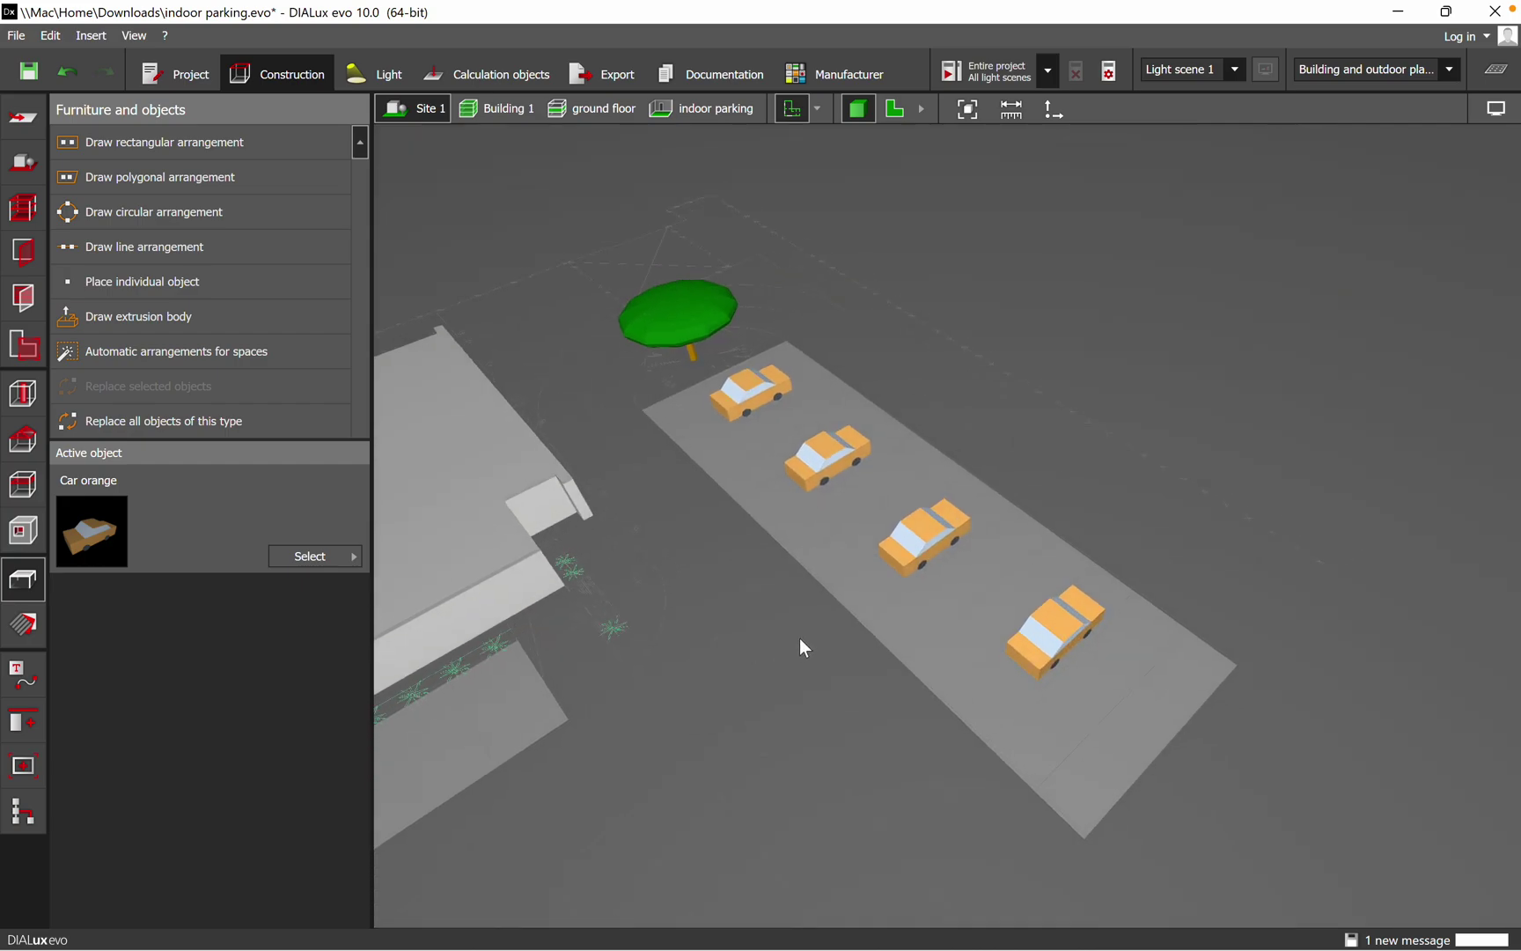
scroll(800, 638, up, 2)
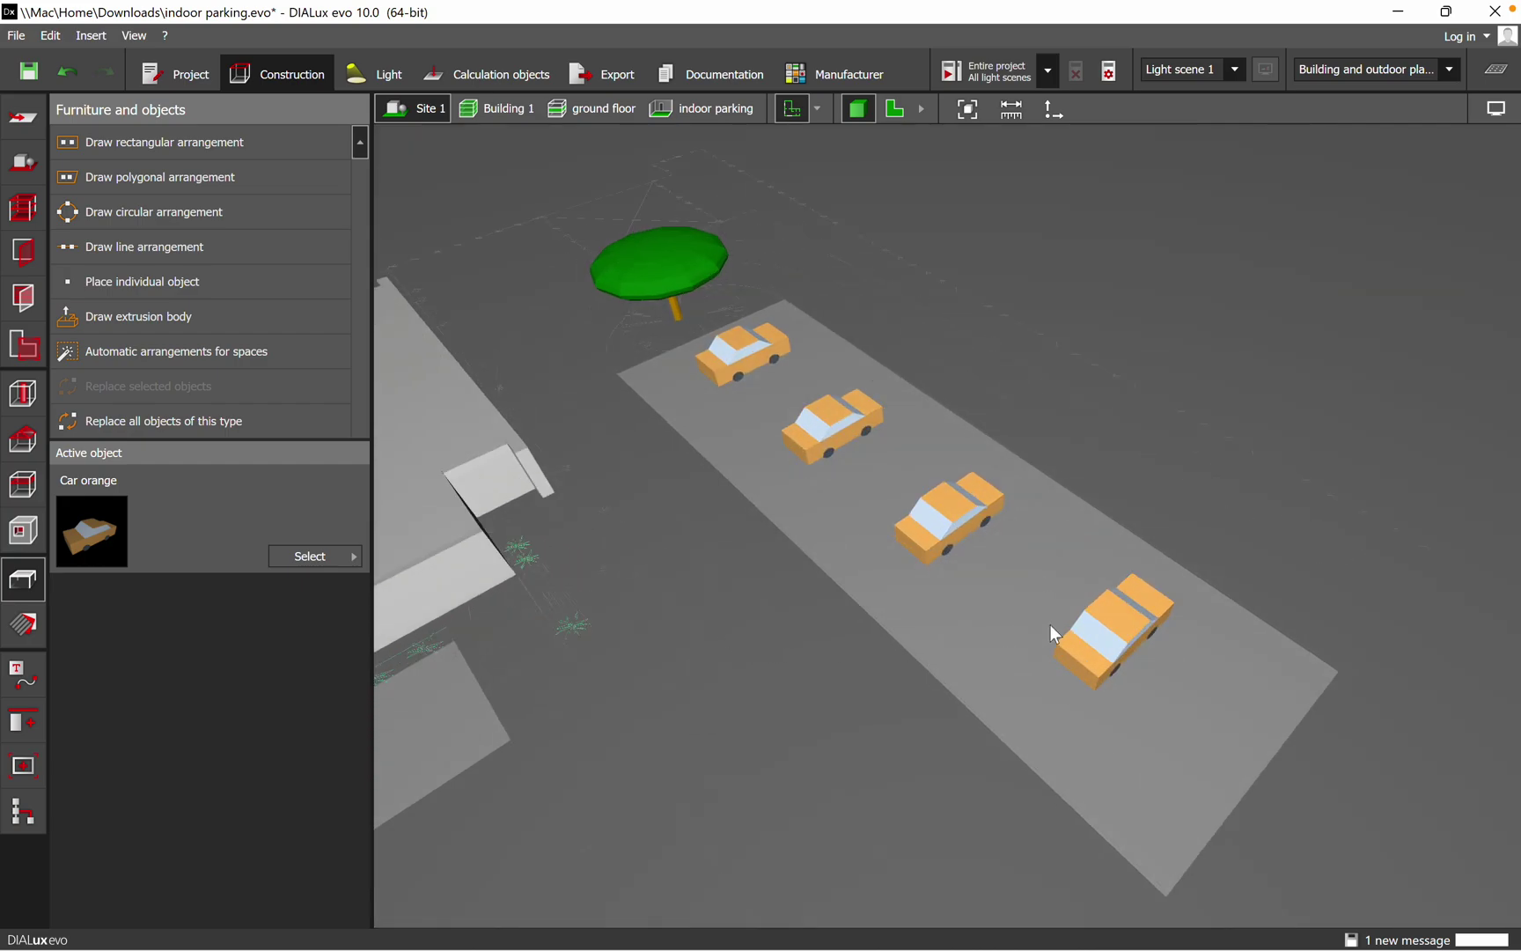
- Try the undressed concrete dark texture from the material catalog on the northern parking floor element
click(22, 627)
click(312, 553)
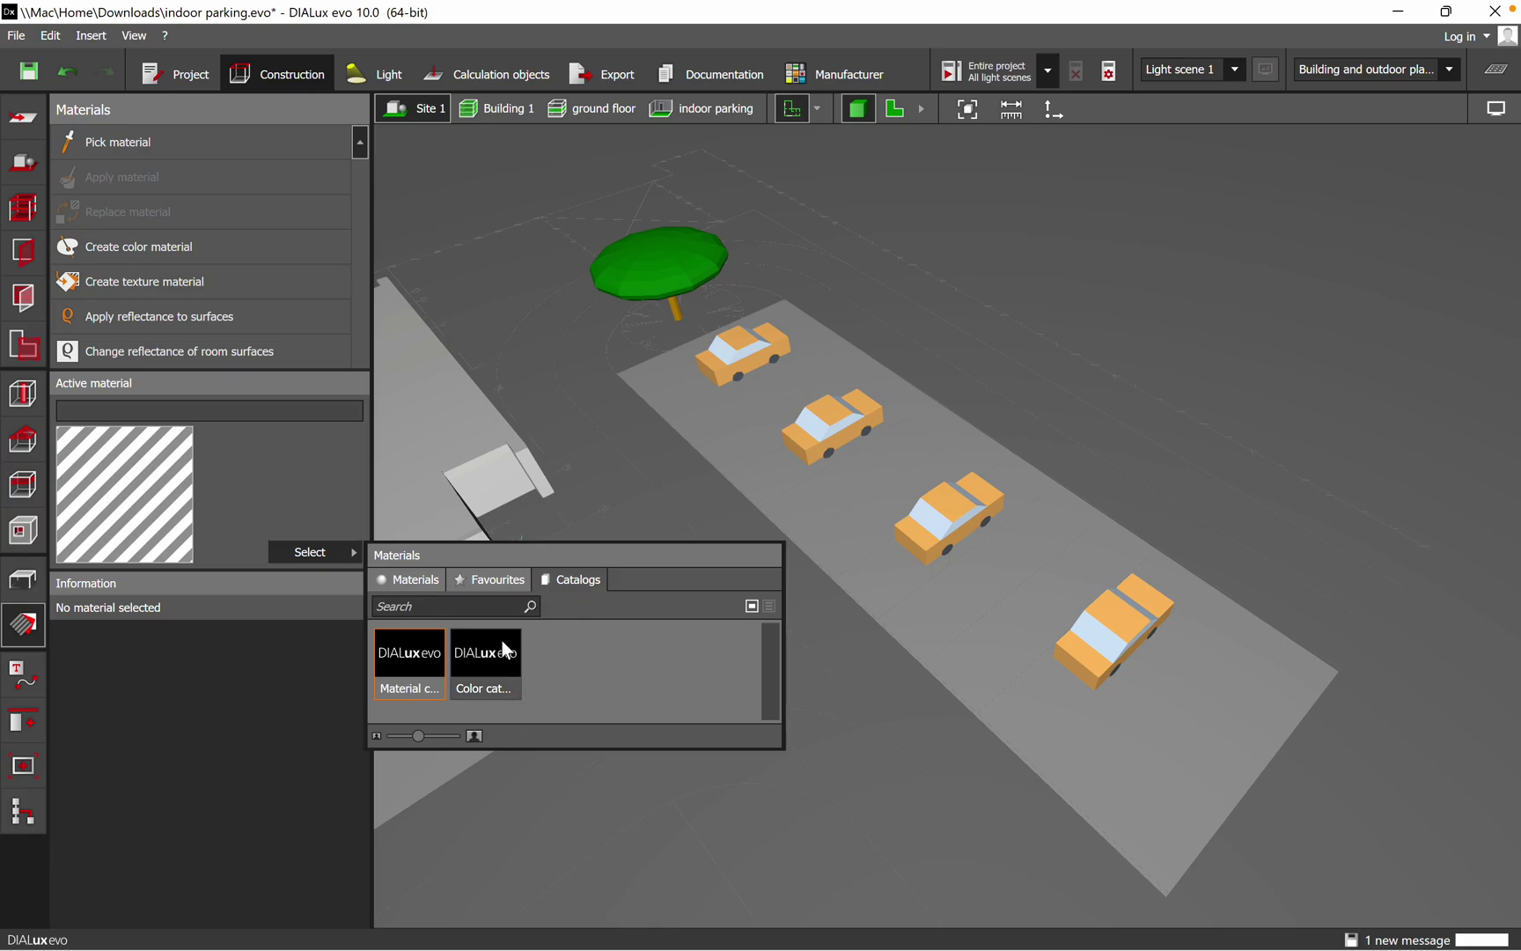
click(409, 658)
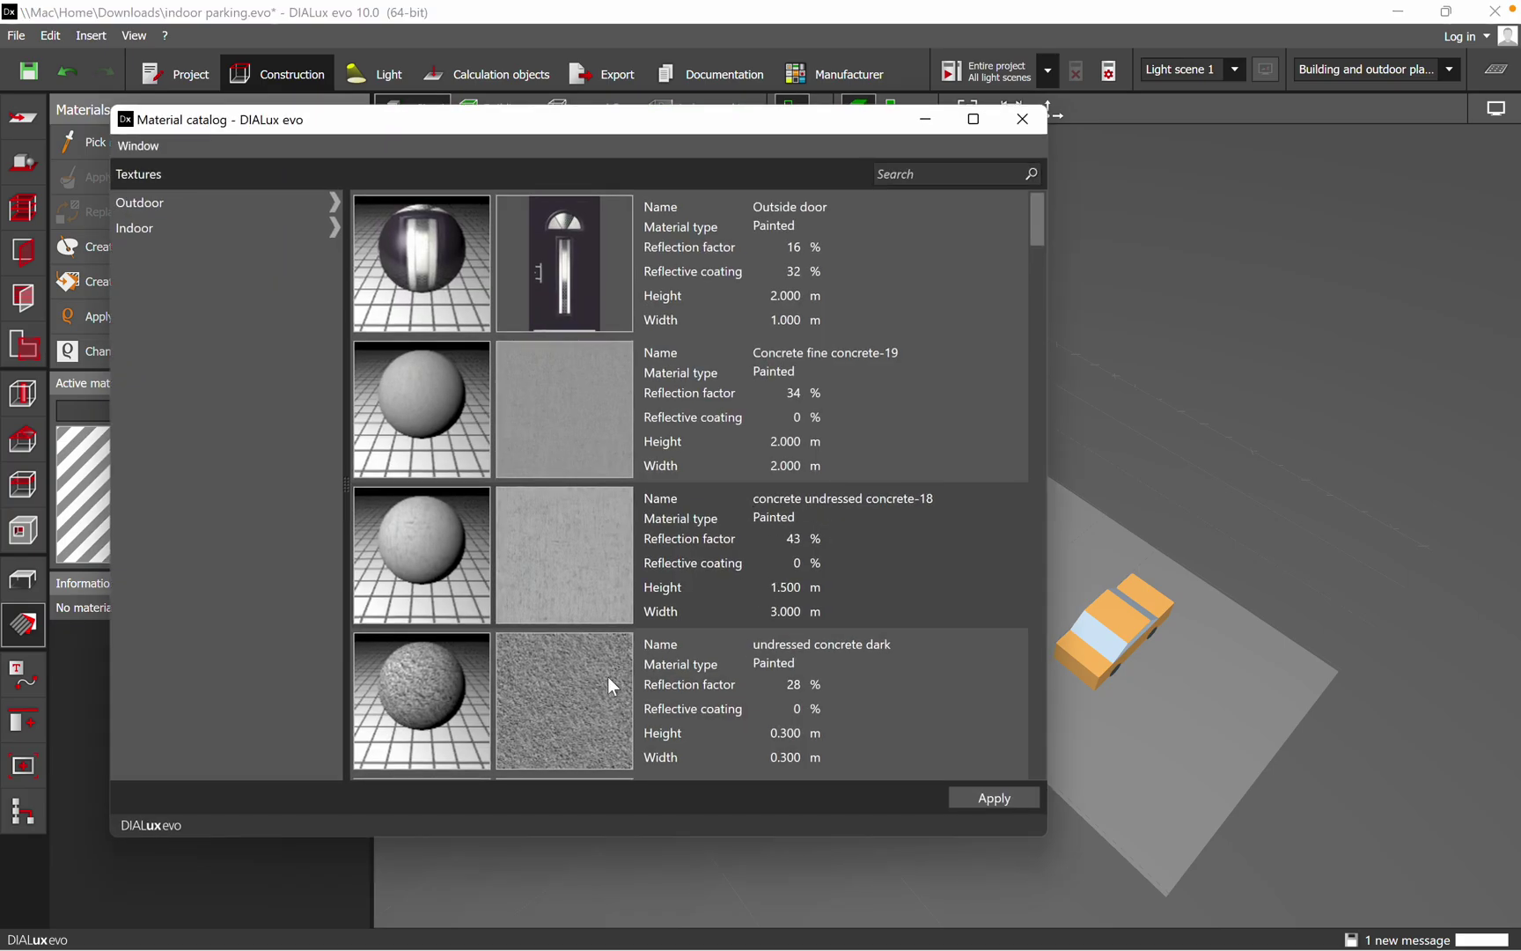
click(591, 701)
drag(590, 701, 1160, 780)
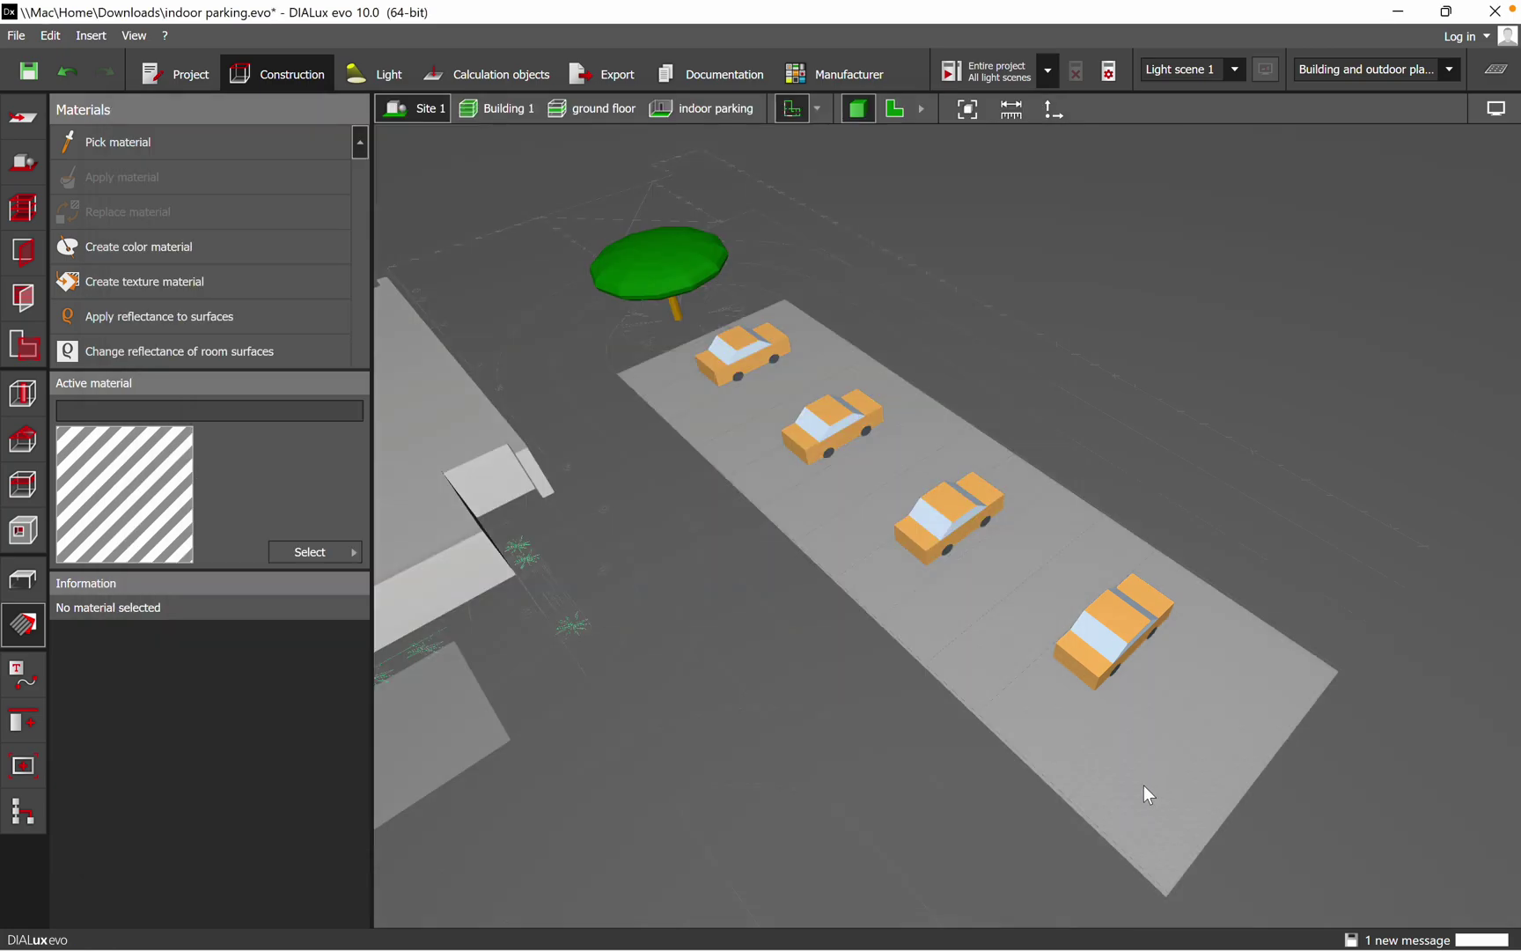
scroll(1030, 694, up, 1)
scroll(1035, 702, up, 5)
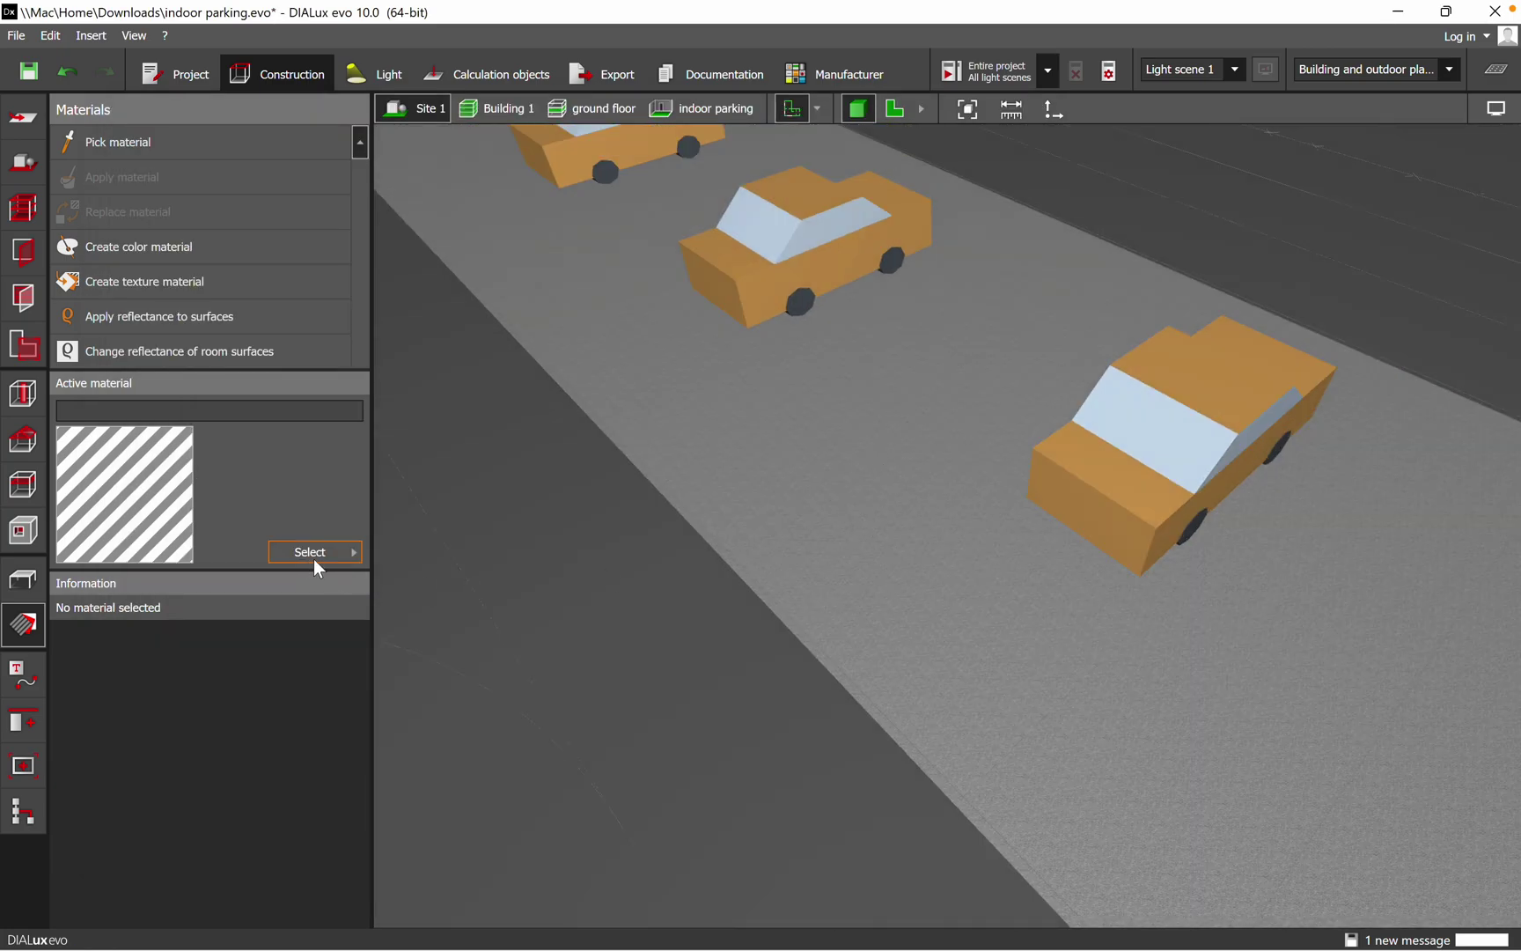
- Apply the Honeycomb bricks texture from the material catalog to the northern parking floor element
click(314, 558)
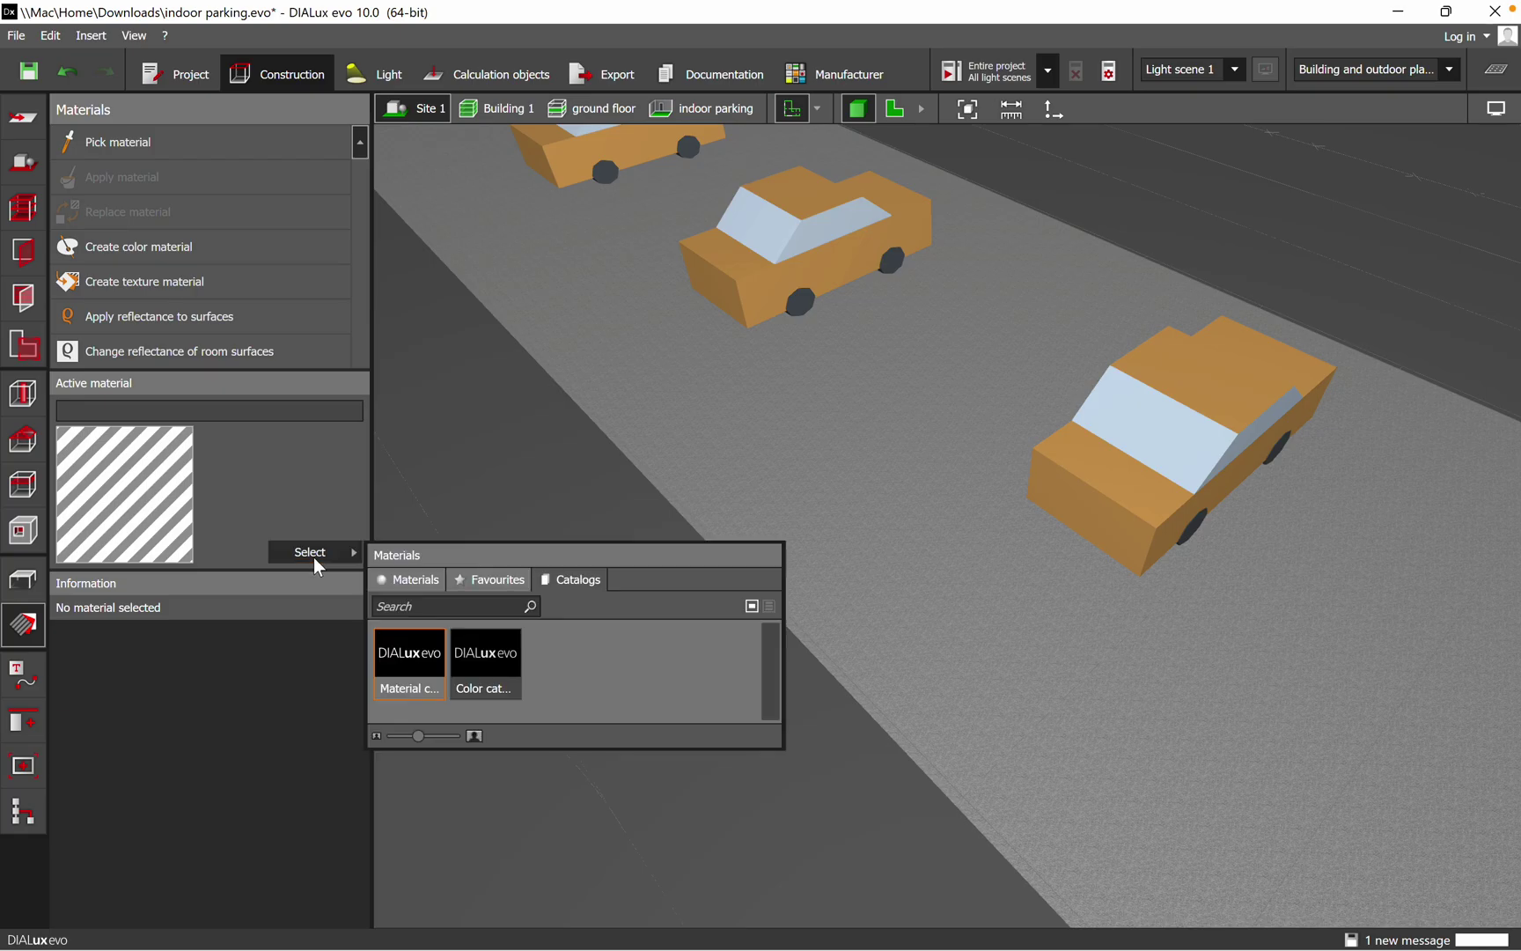
click(408, 653)
scroll(513, 491, down, 5)
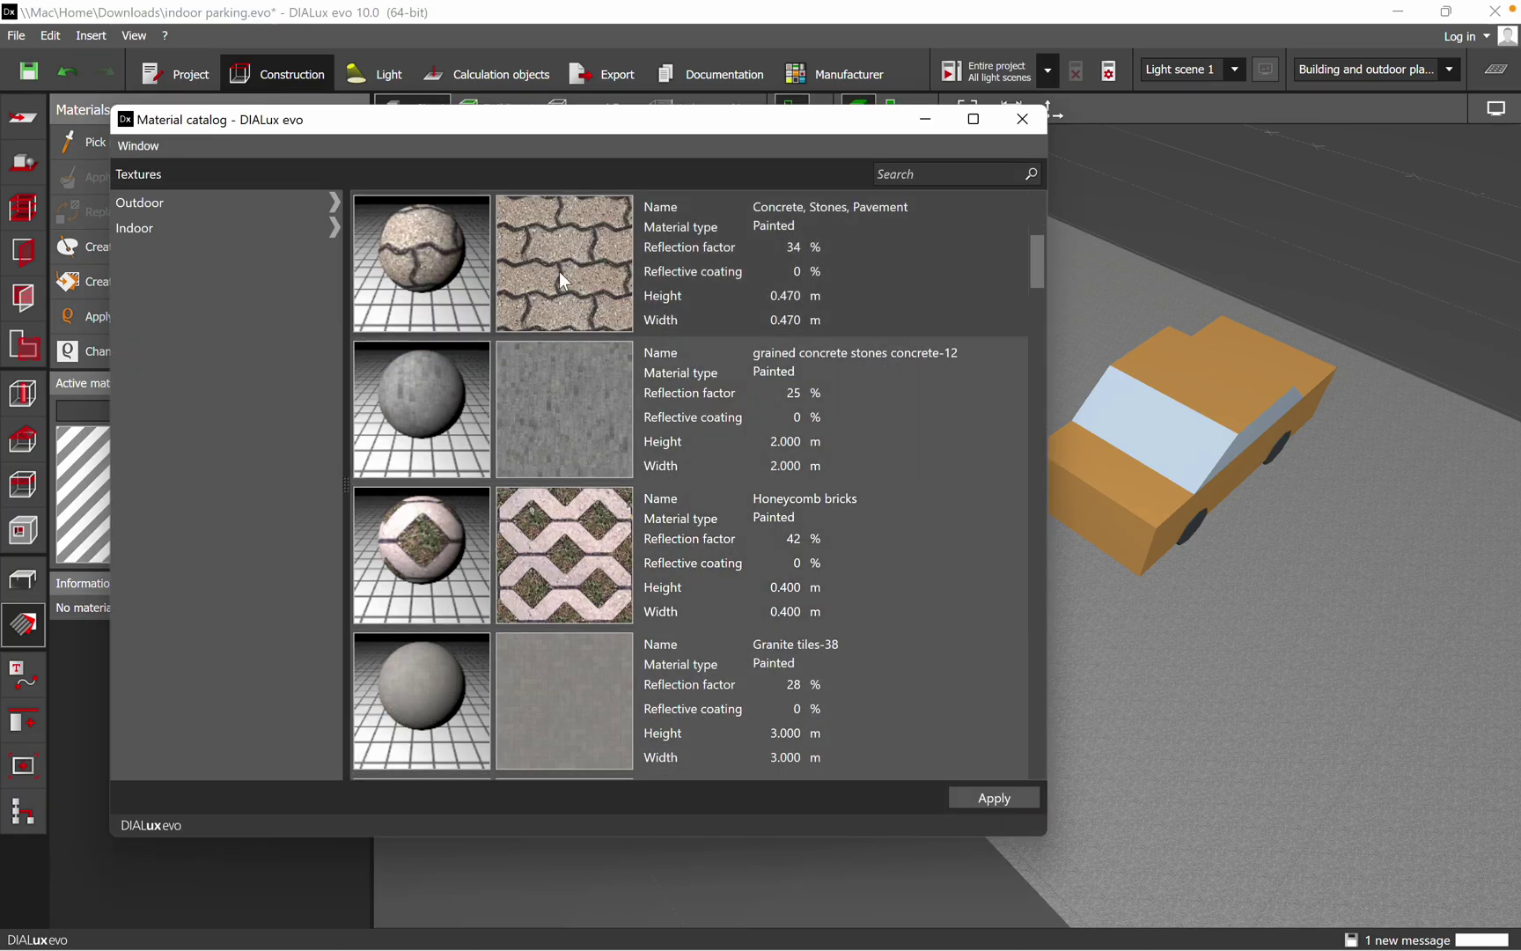
click(548, 276)
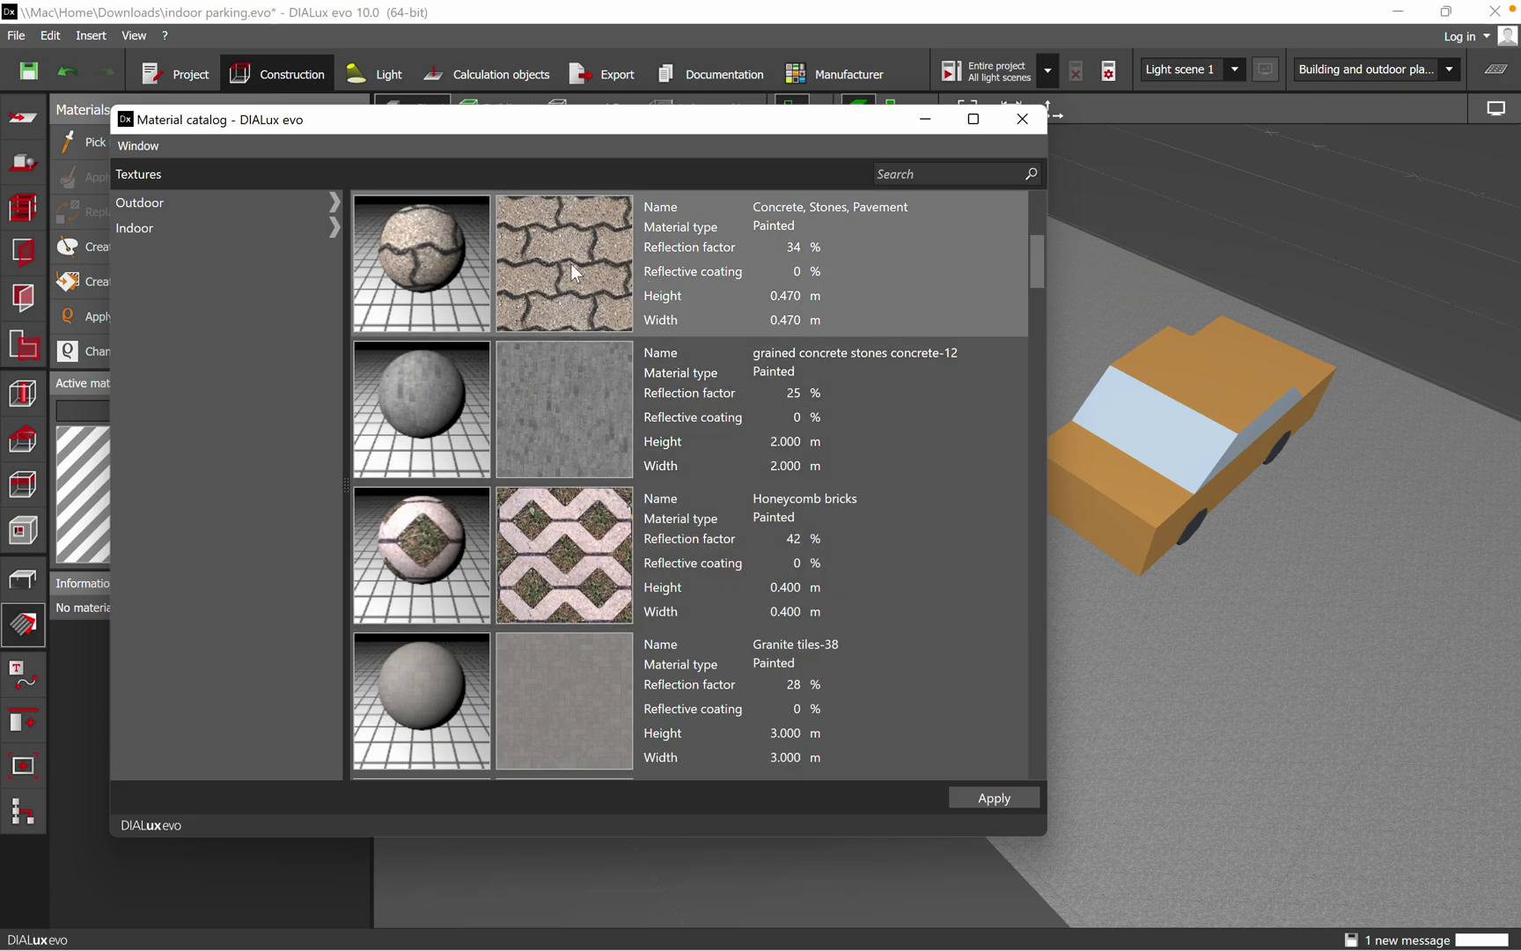
click(833, 616)
click(1162, 680)
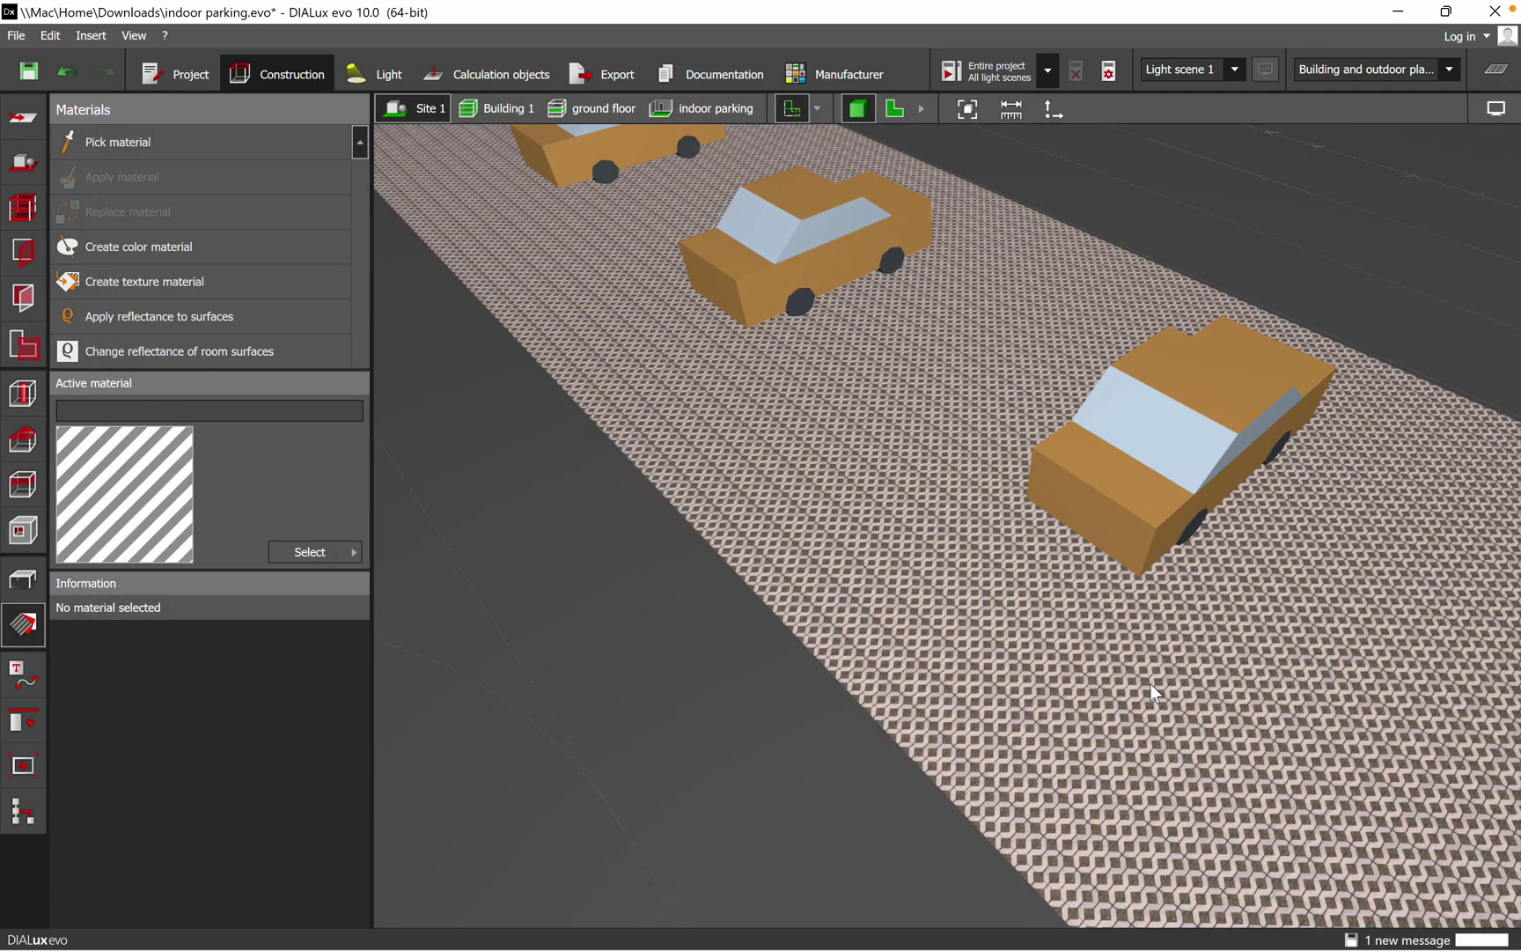
scroll(837, 585, down, 6)
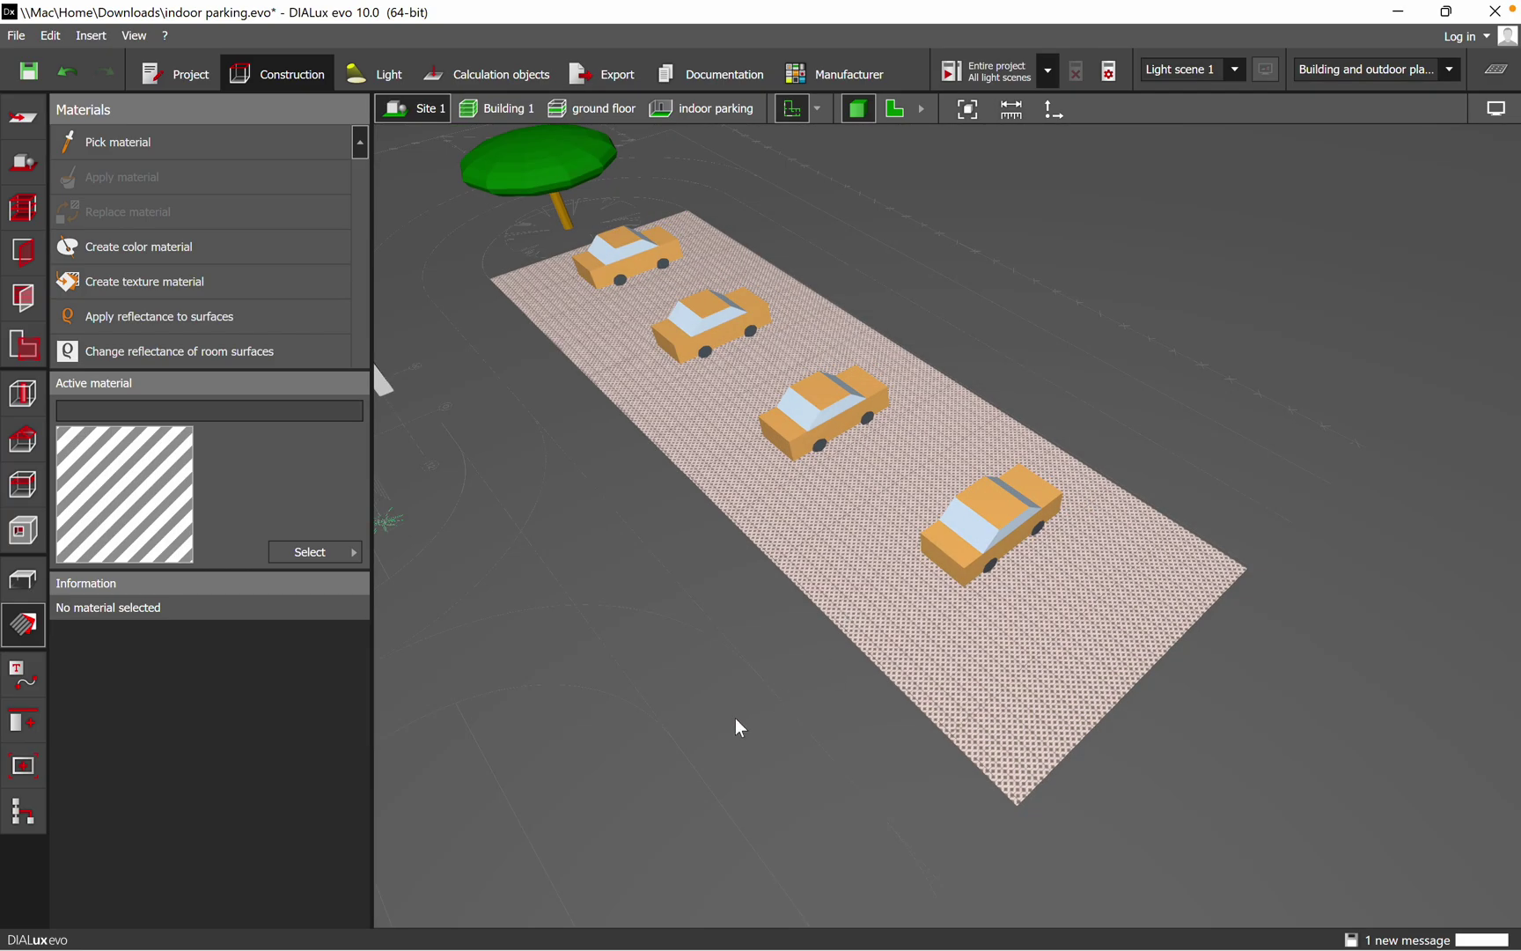
- Examine the Honeycomb bricks surface up close and the whole outdoor parking from above, declining the reminder to save the project
drag(736, 718, 843, 710)
middle_drag(910, 591, 1125, 601)
drag(759, 656, 839, 568)
scroll(802, 563, up, 5)
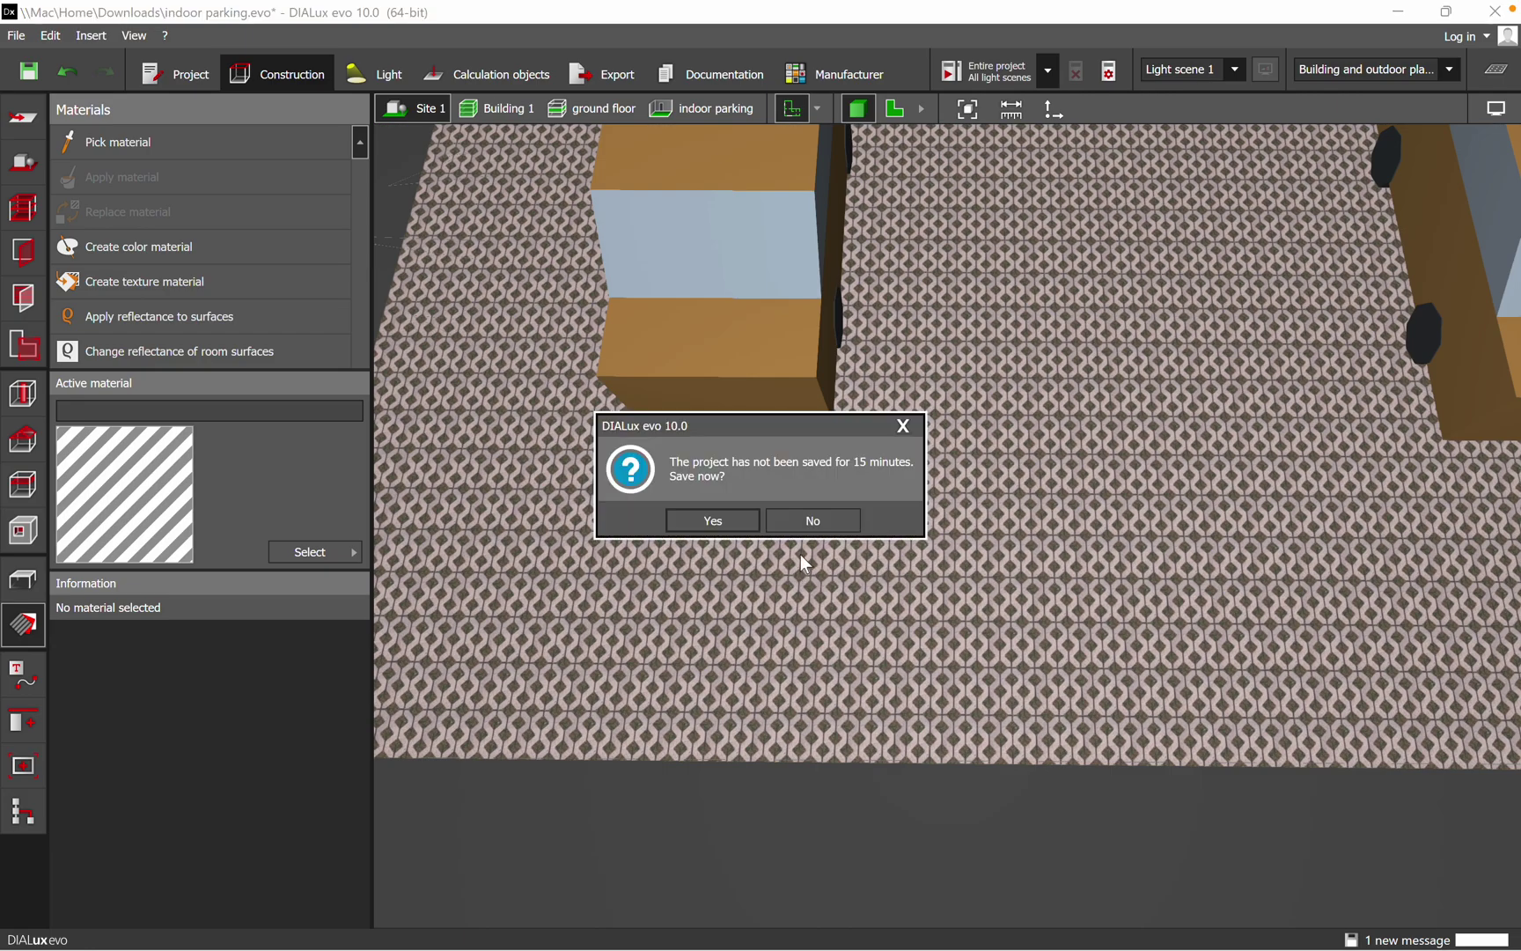
click(826, 527)
scroll(828, 532, down, 8)
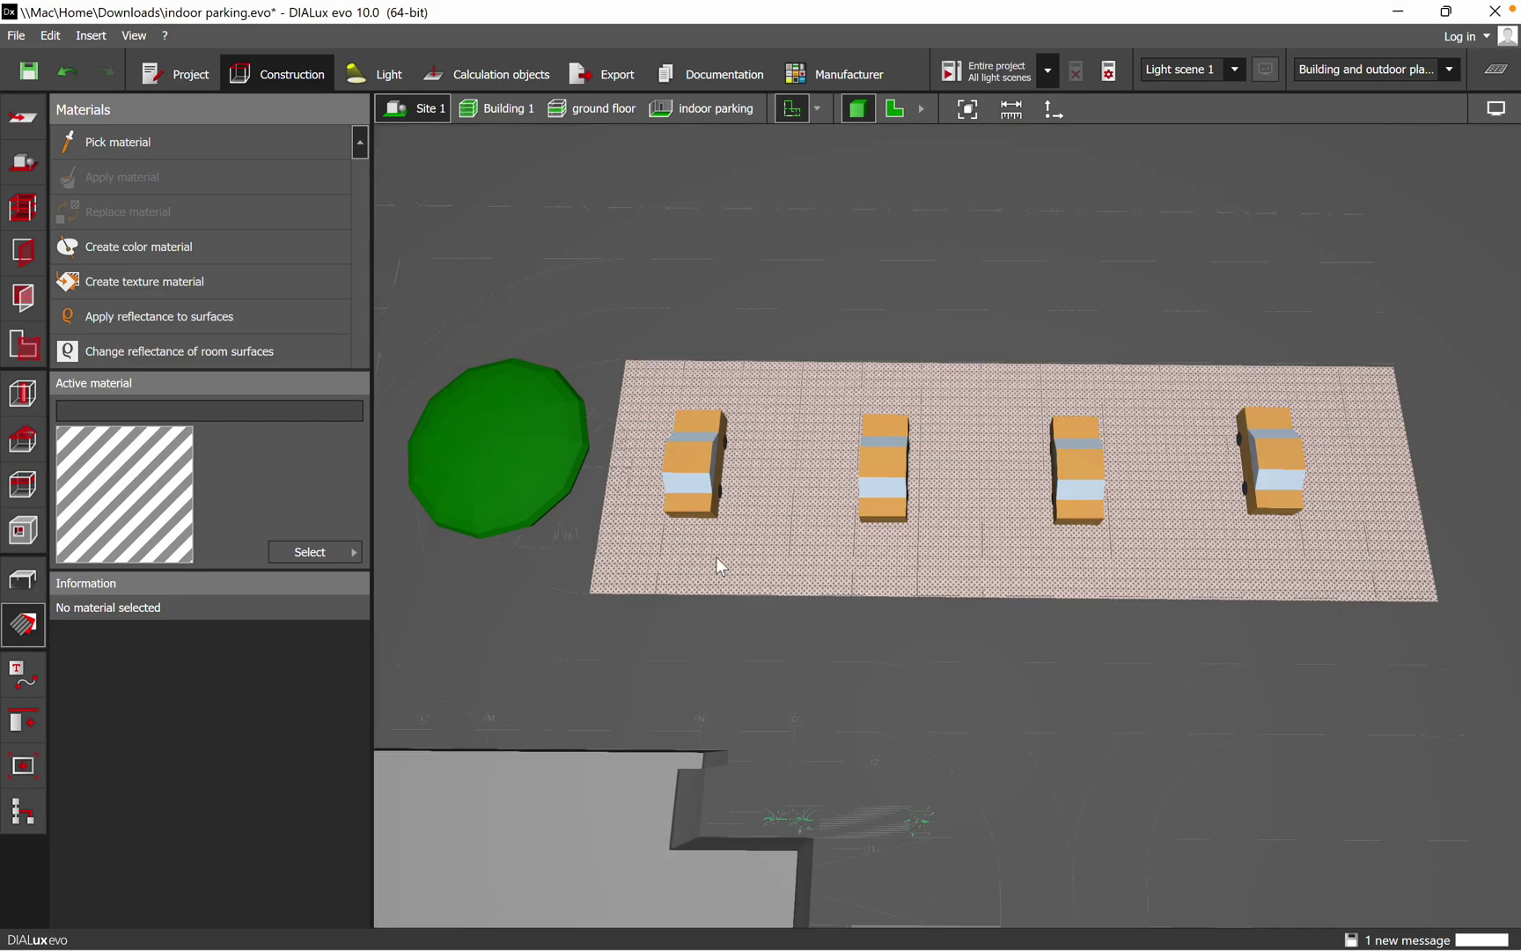
drag(864, 621, 998, 540)
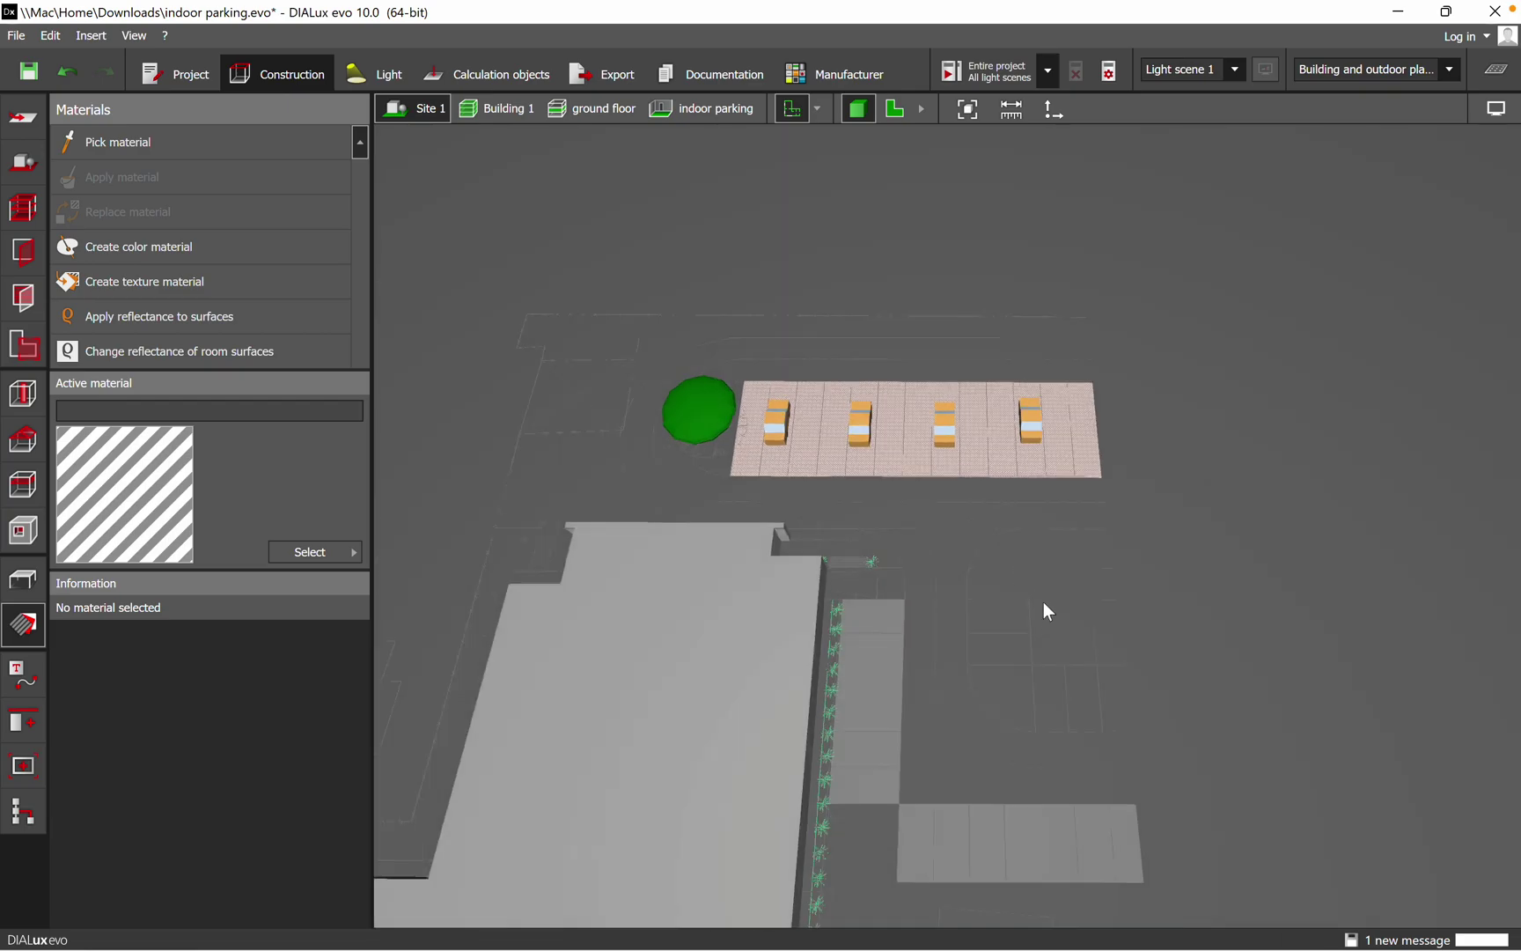
drag(966, 451, 1027, 460)
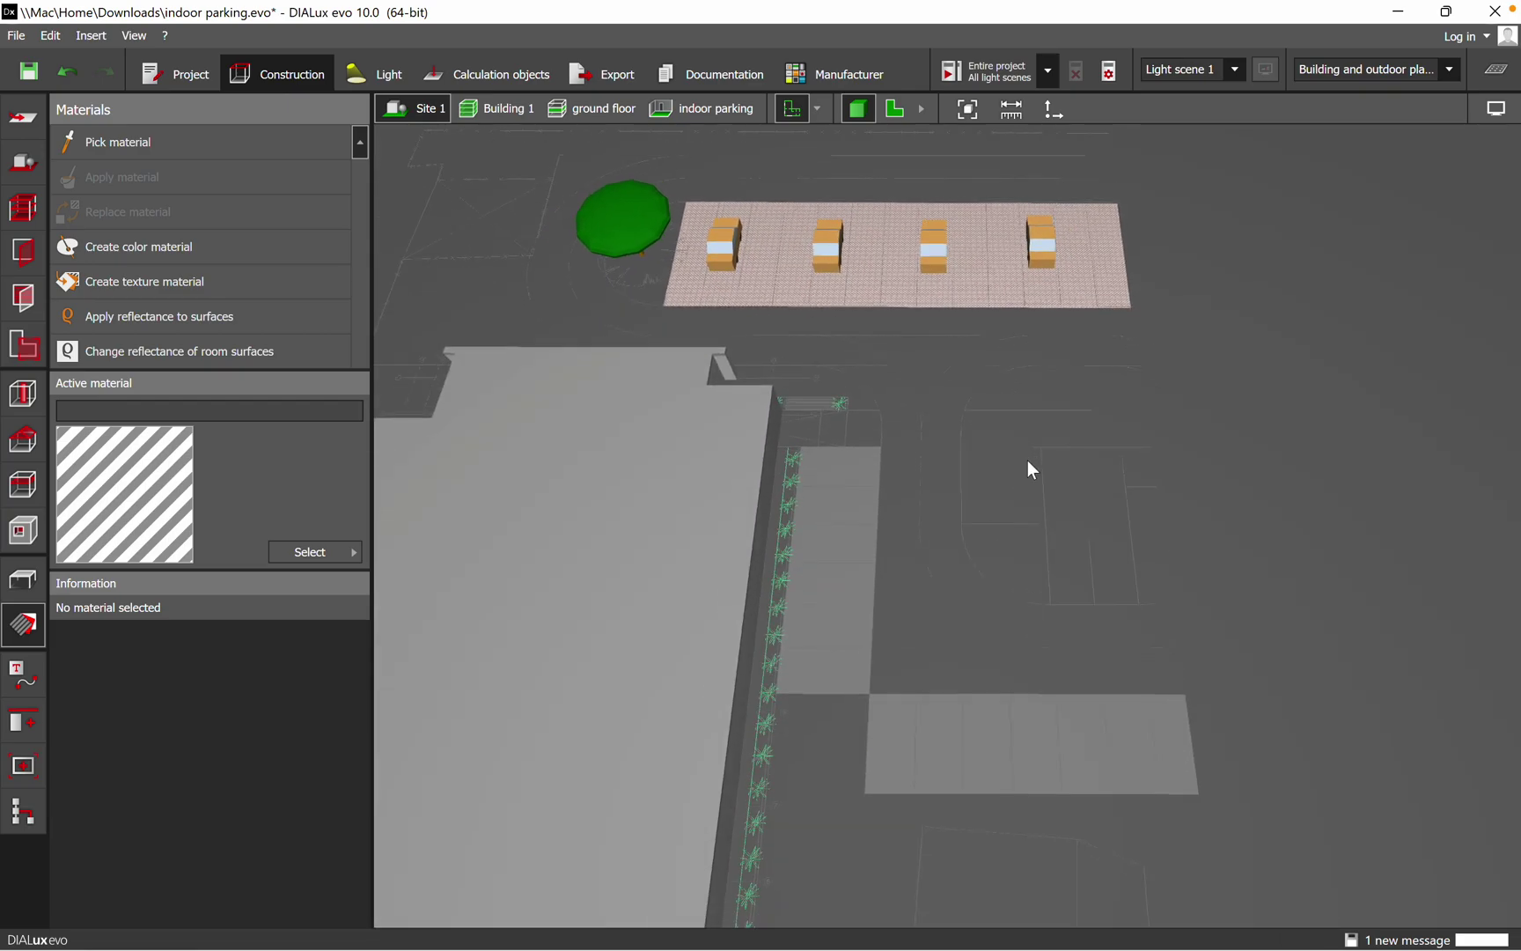
- Apply the Concrete, Stones, Pavement texture from the material catalog to the southeastern parking floor element and check it in 3D
click(328, 557)
click(438, 651)
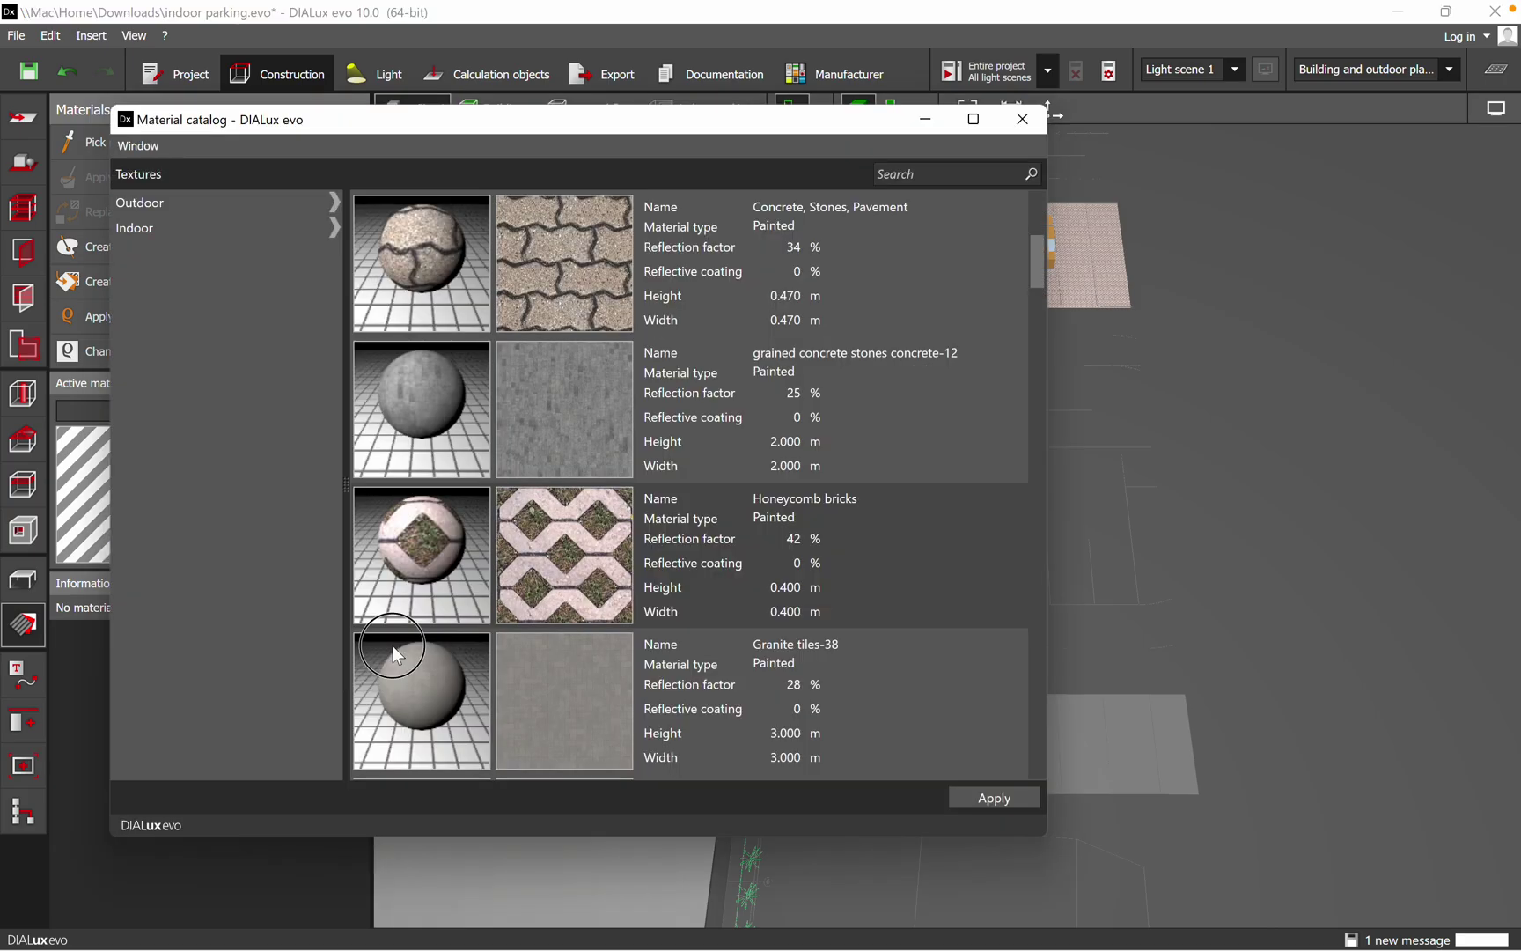
click(738, 347)
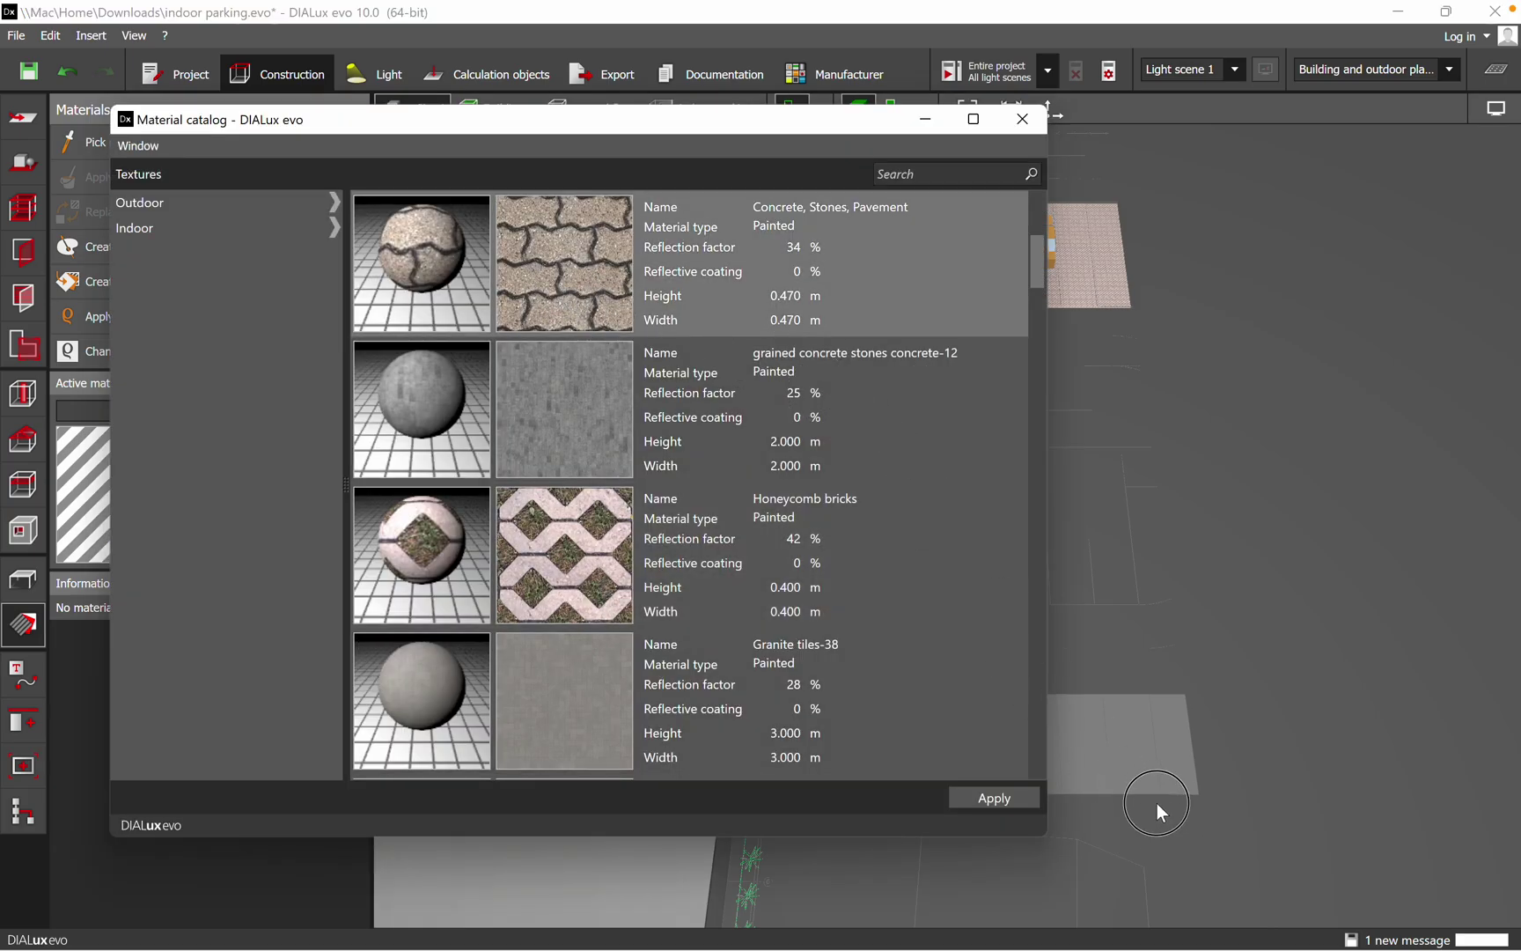
drag(1157, 804, 1152, 792)
scroll(1041, 764, up, 5)
scroll(1013, 753, down, 2)
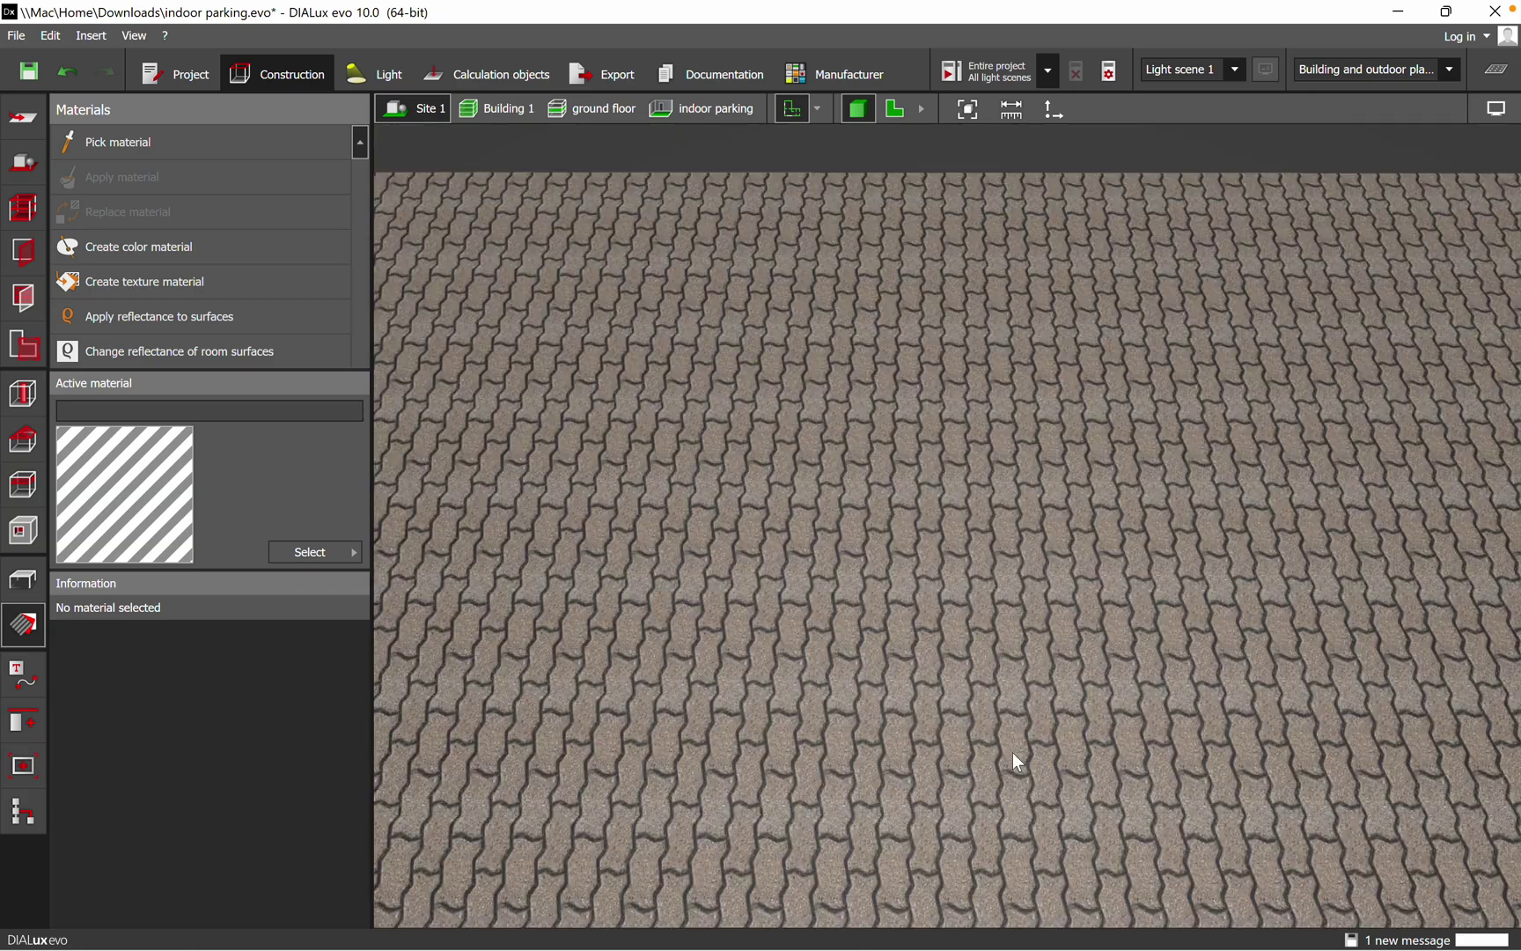
scroll(1012, 753, down, 10)
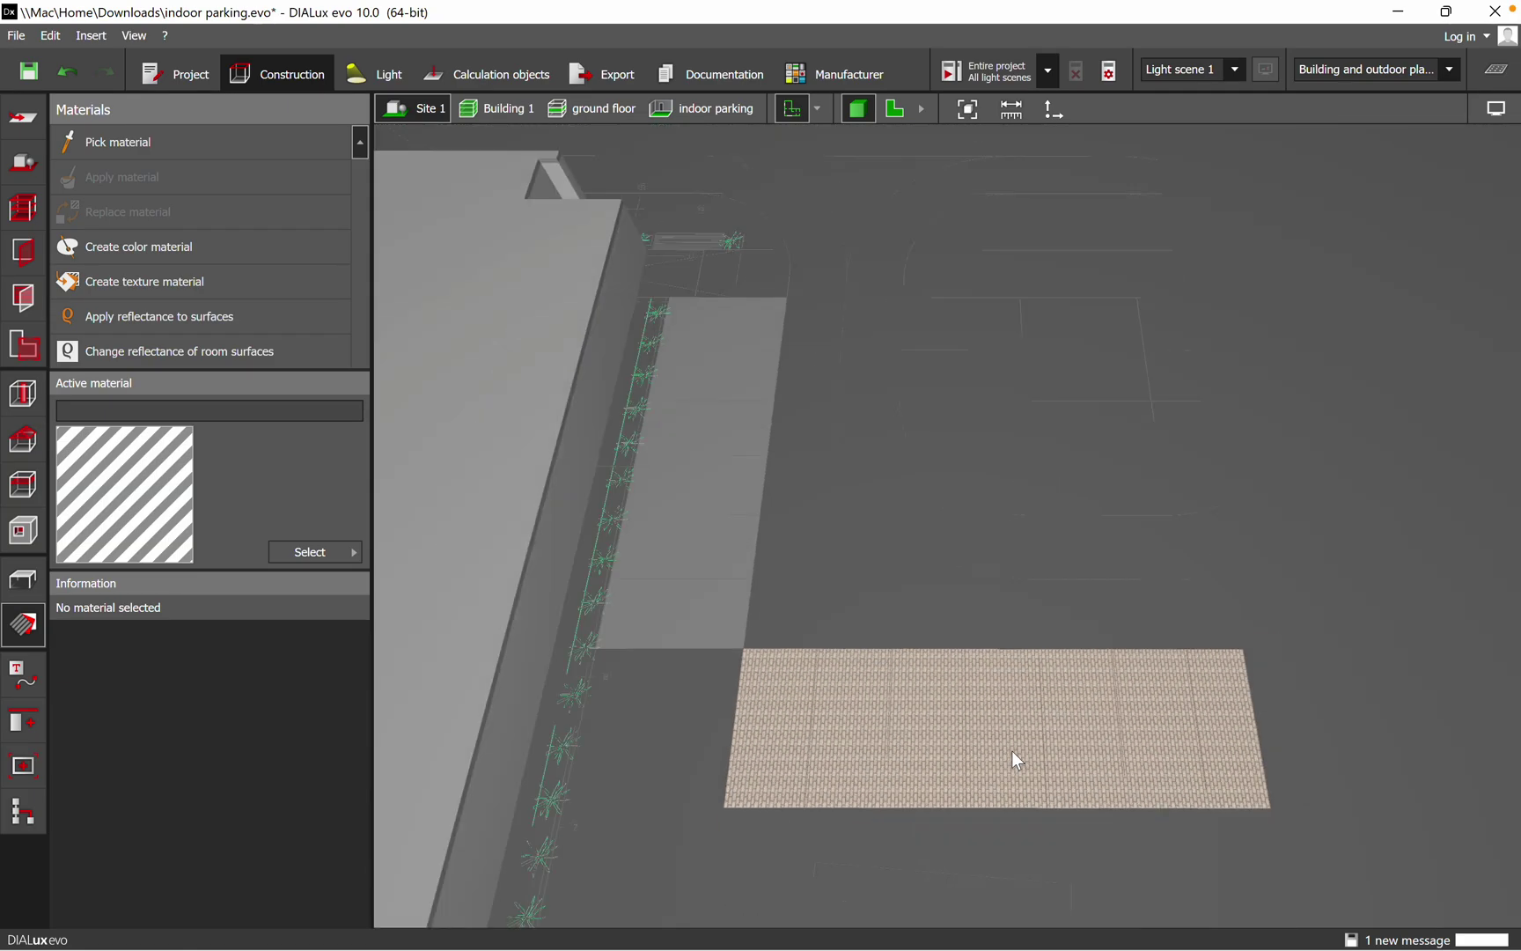
scroll(1013, 751, down, 5)
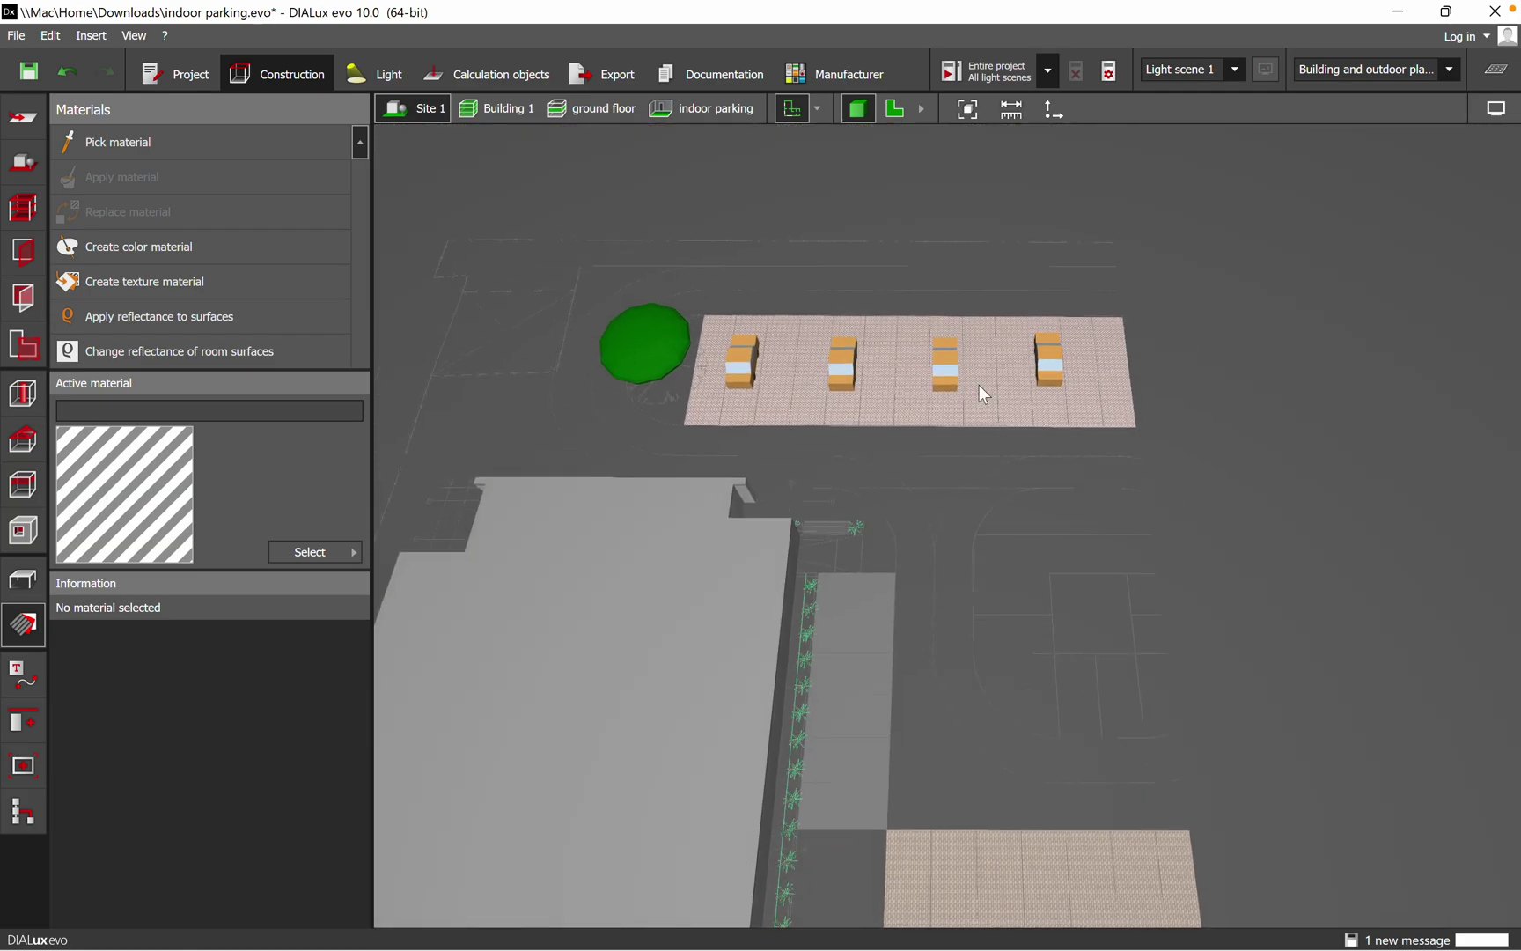
scroll(980, 331, up, 2)
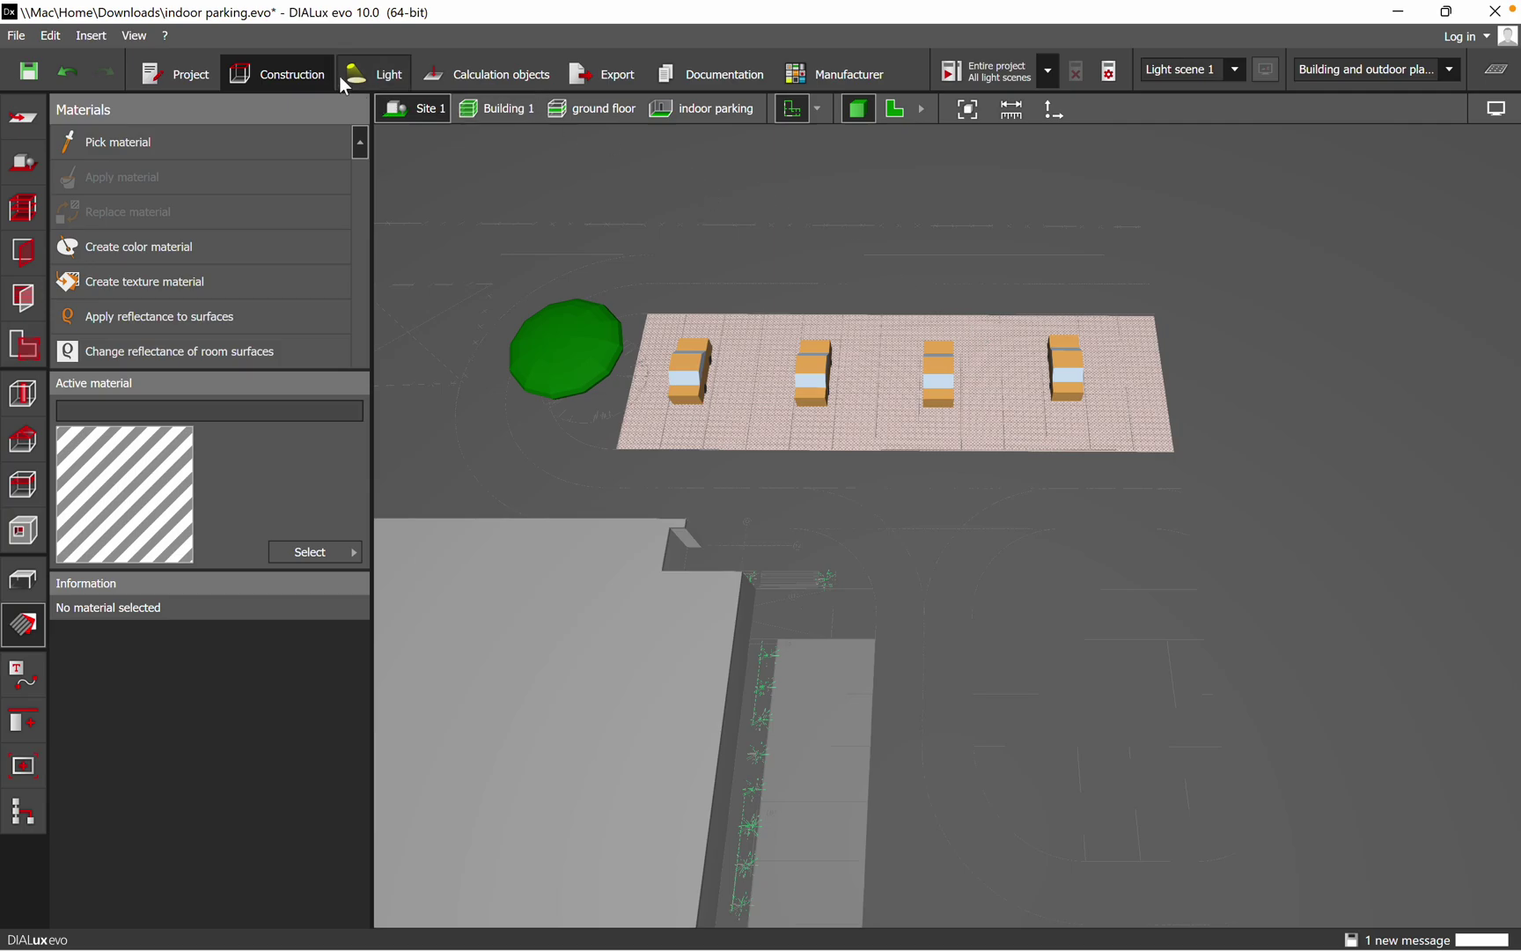
- In the floor plan, place a single Philips BRP101 T25 1 xLED36/730 DM luminaire near the northwest corner of the northern parking floor
click(366, 74)
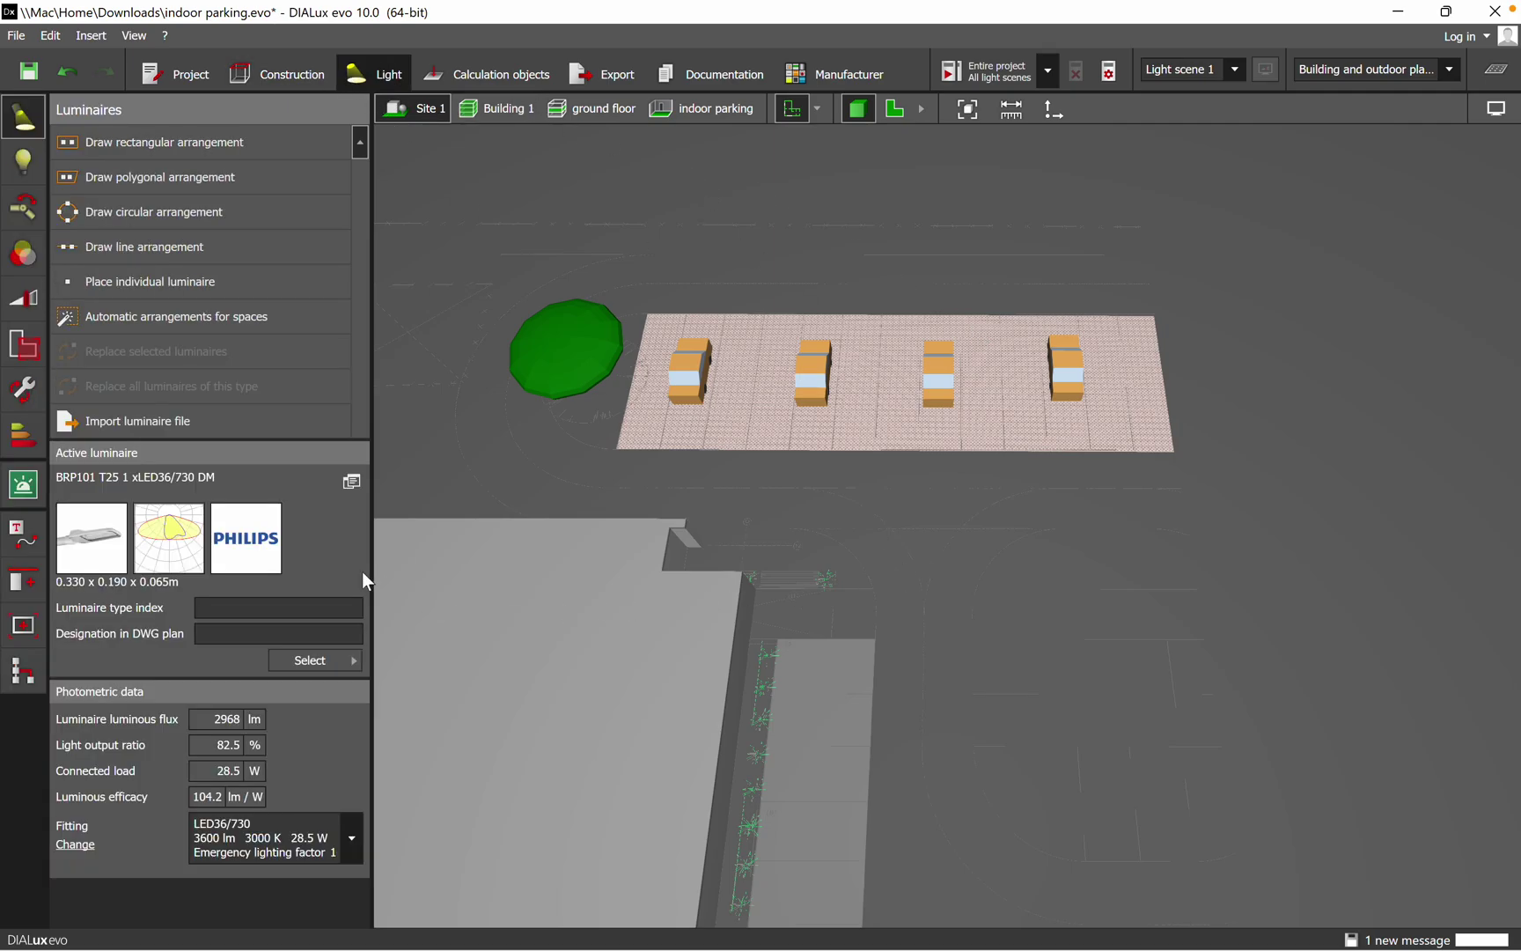
scroll(891, 316, up, 2)
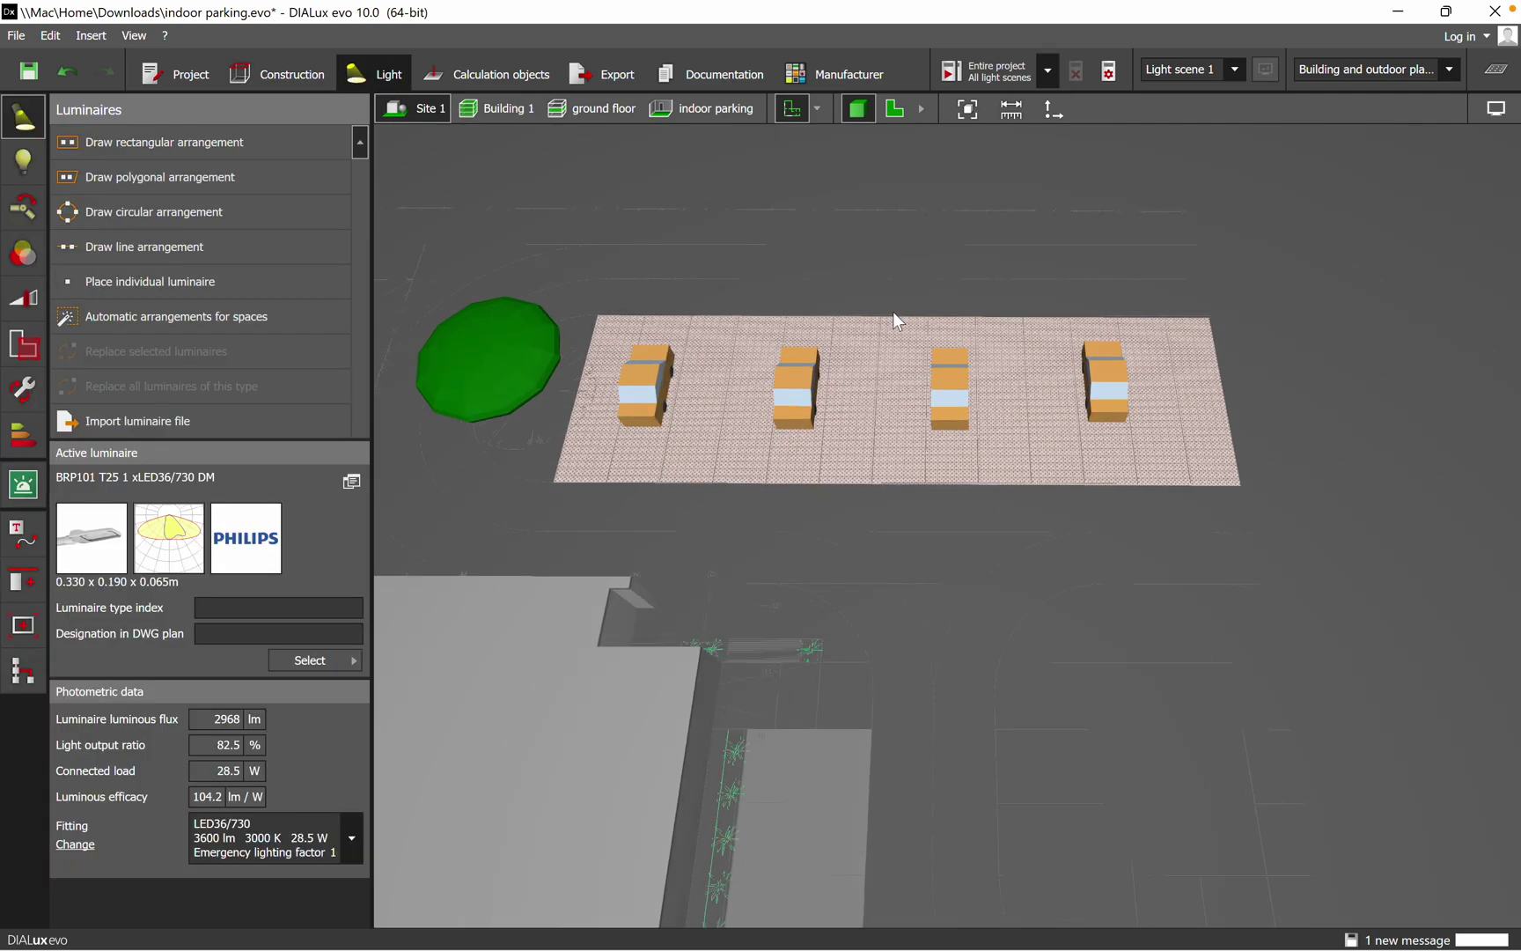
click(904, 107)
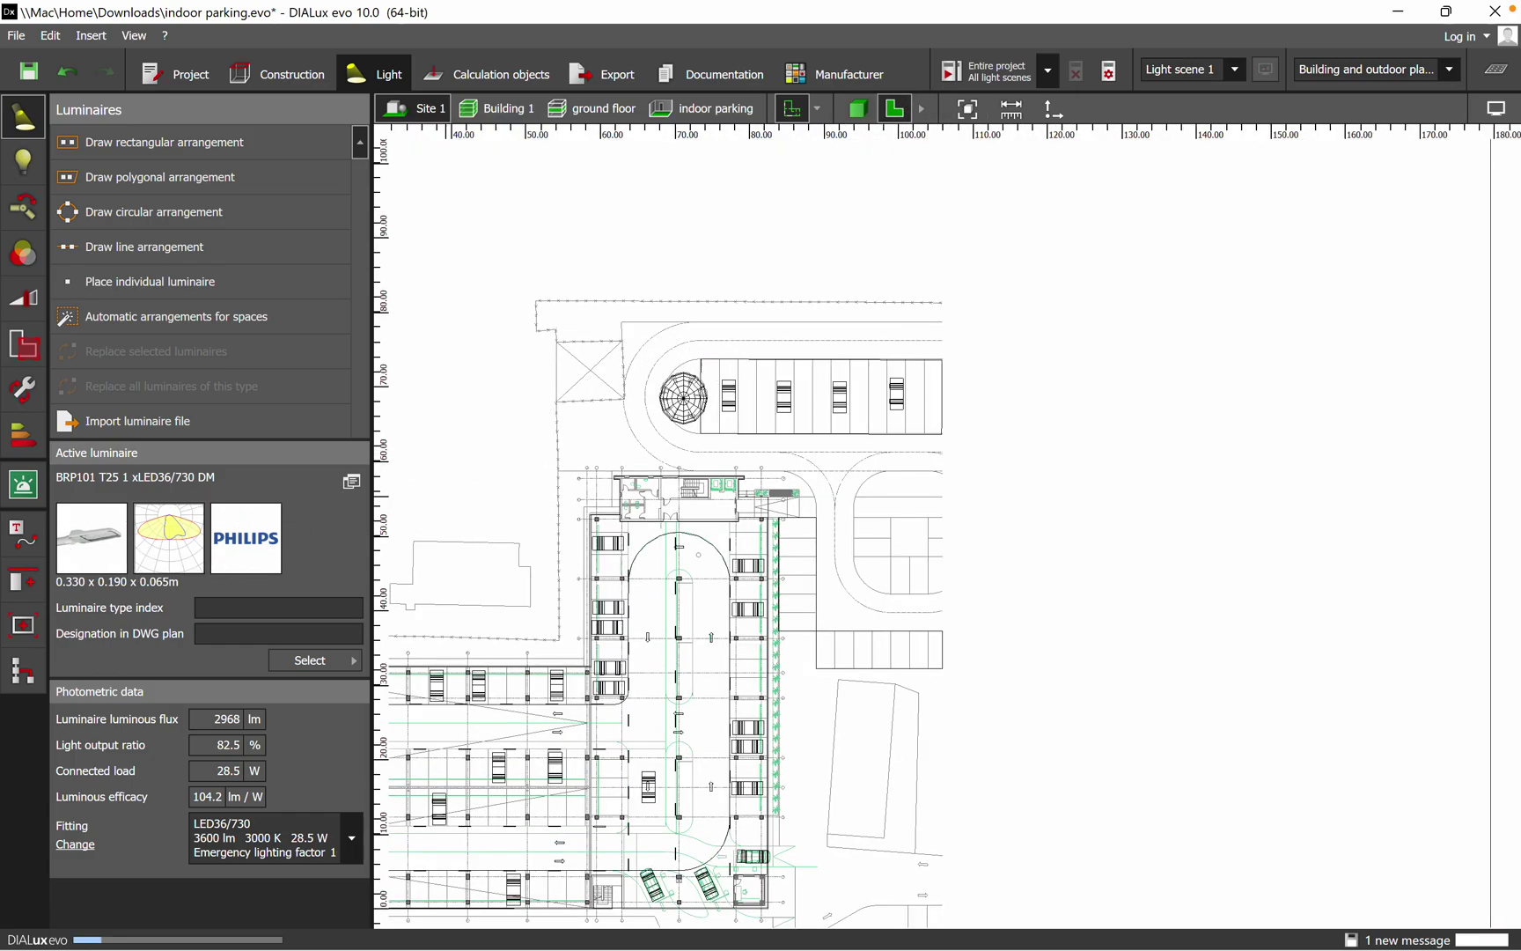
click(724, 361)
scroll(723, 363, up, 10)
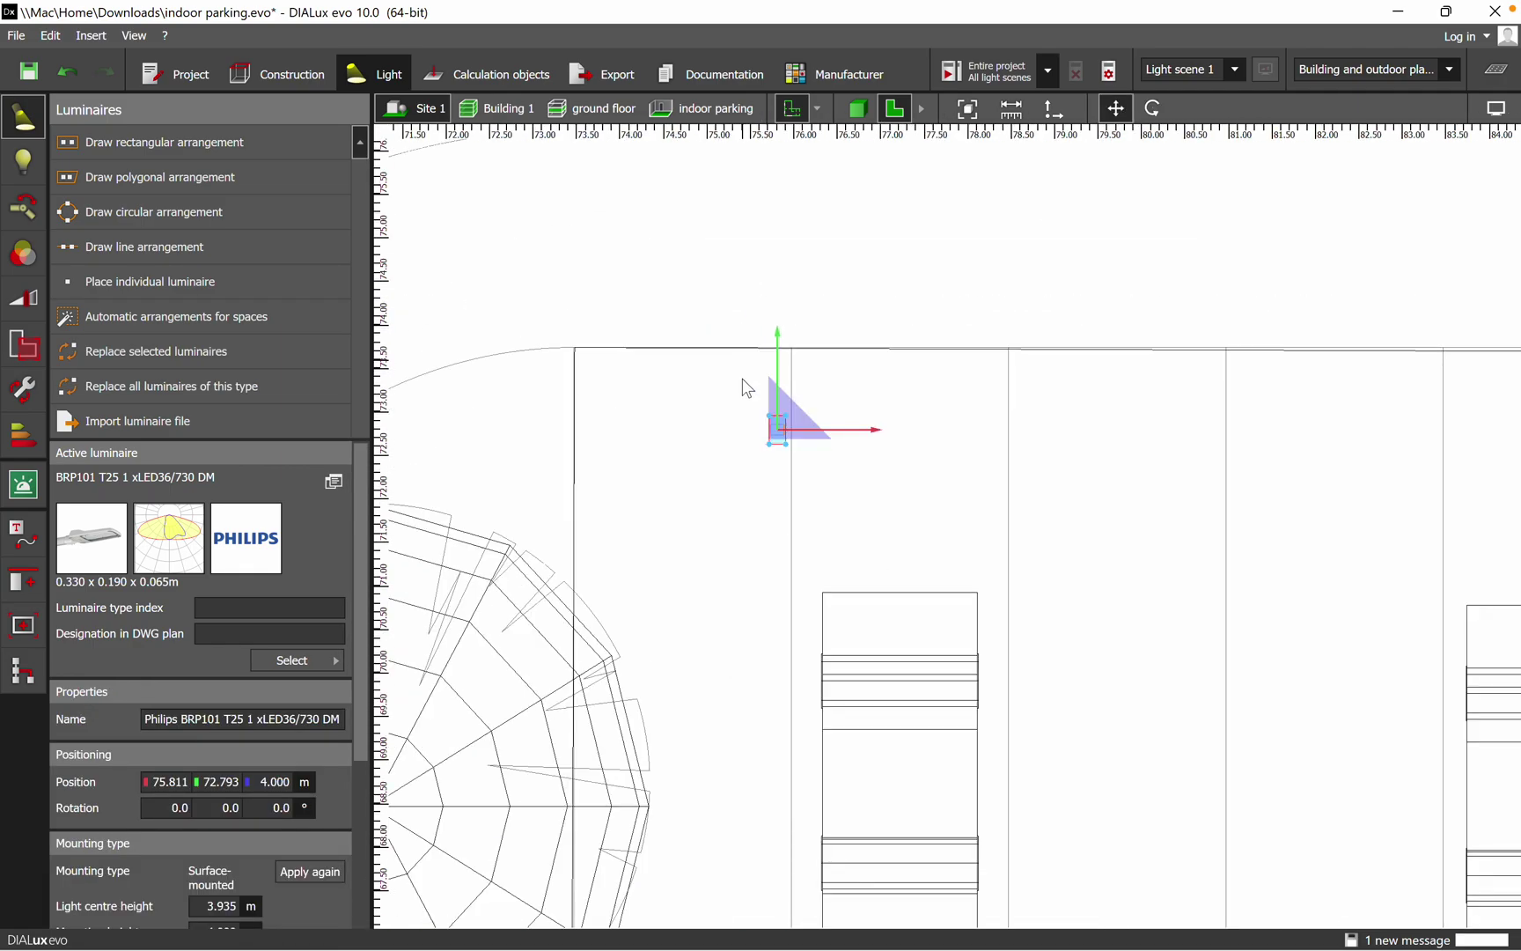
scroll(803, 497, up, 3)
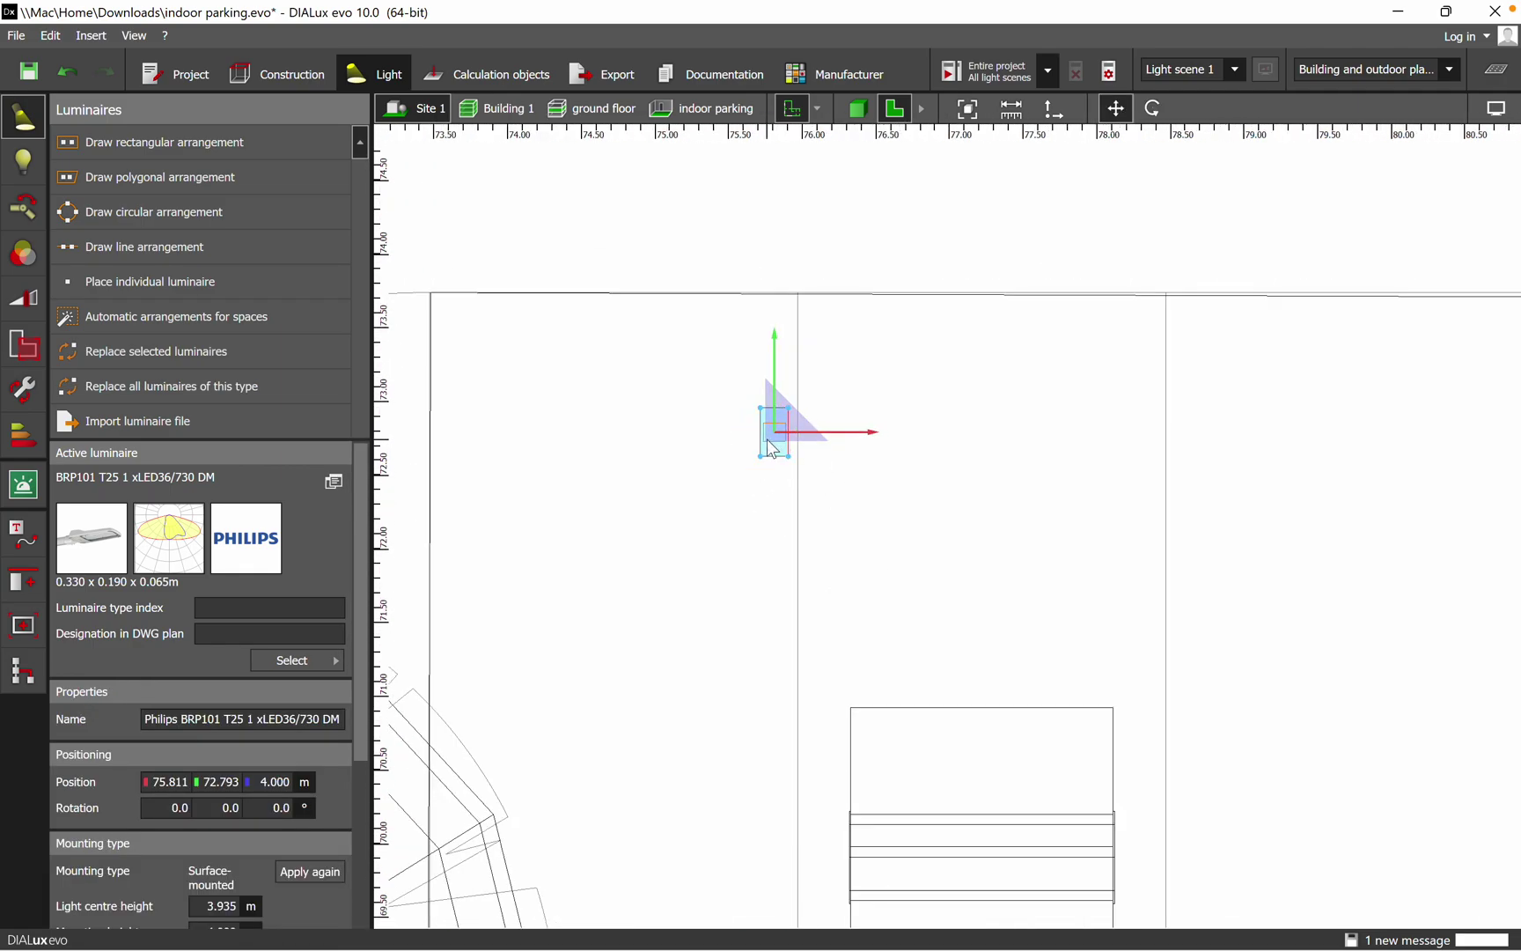
- Move the luminaire onto the northern end of the line between the first and second bays, at about 75.976, 73.565 m
right_click(766, 440)
click(803, 449)
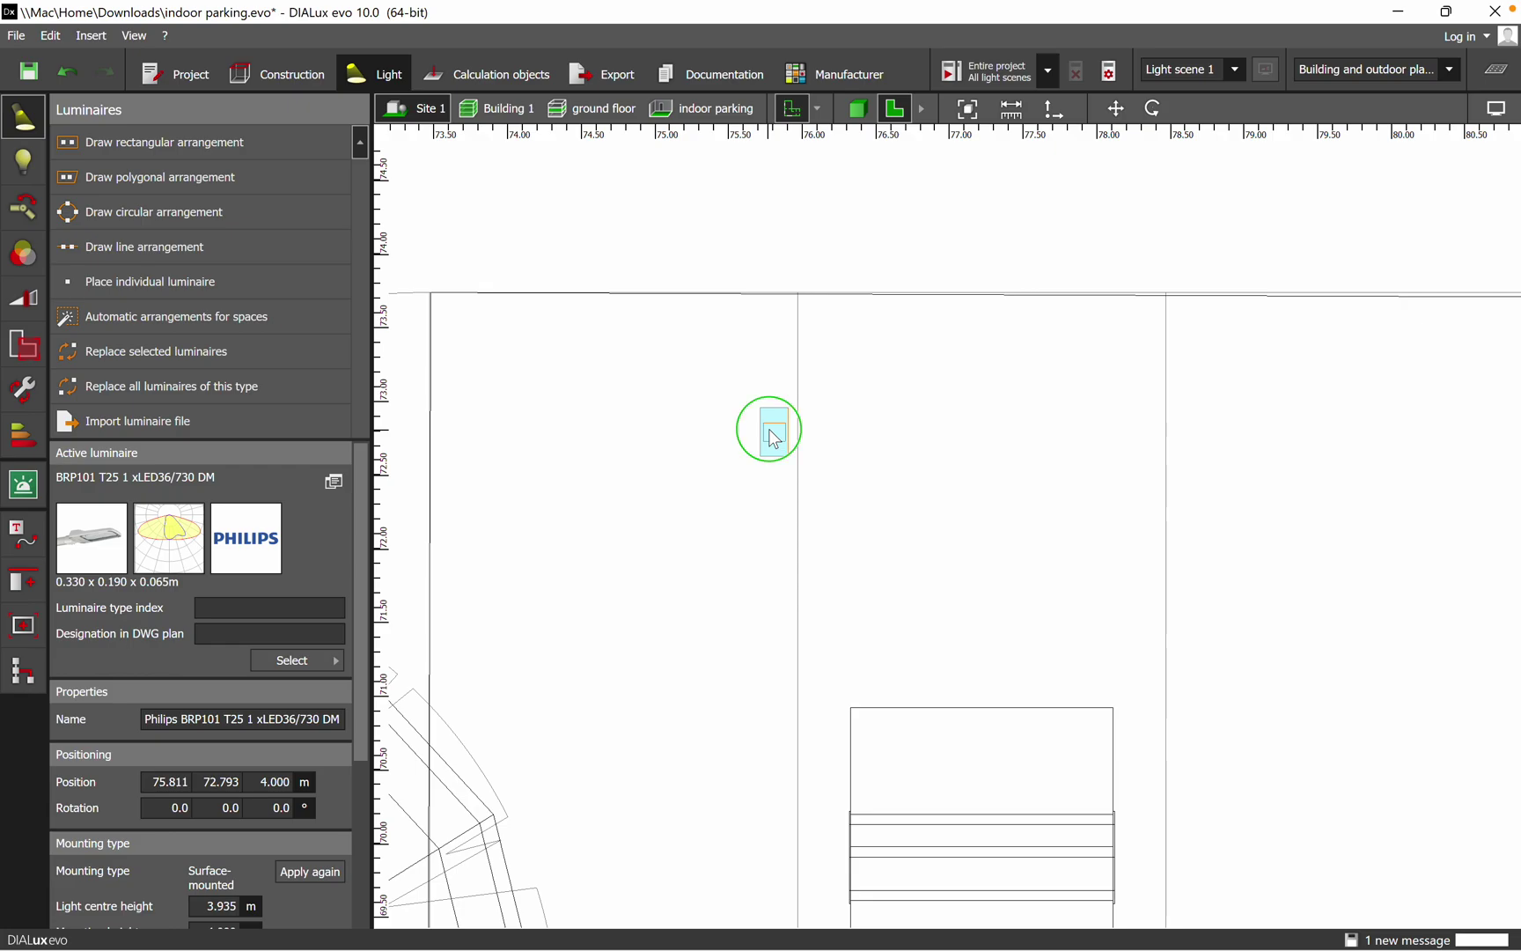
right_click(773, 438)
click(805, 439)
drag(780, 436, 811, 328)
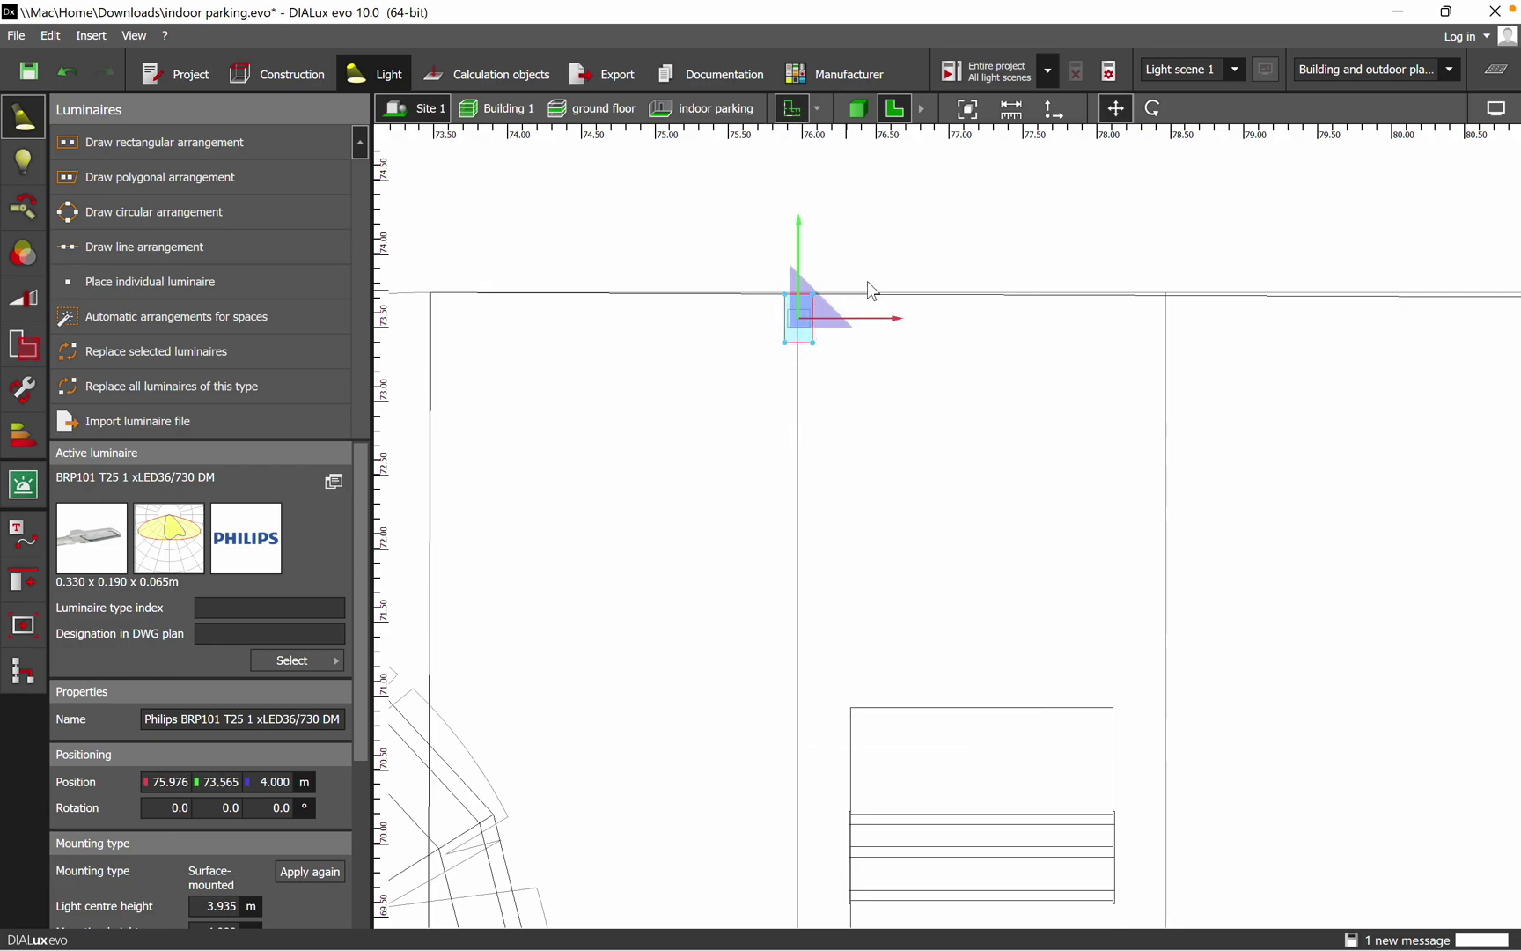
- Set the luminaire's mounting height to 6 m and clear the selection
scroll(871, 290, down, 3)
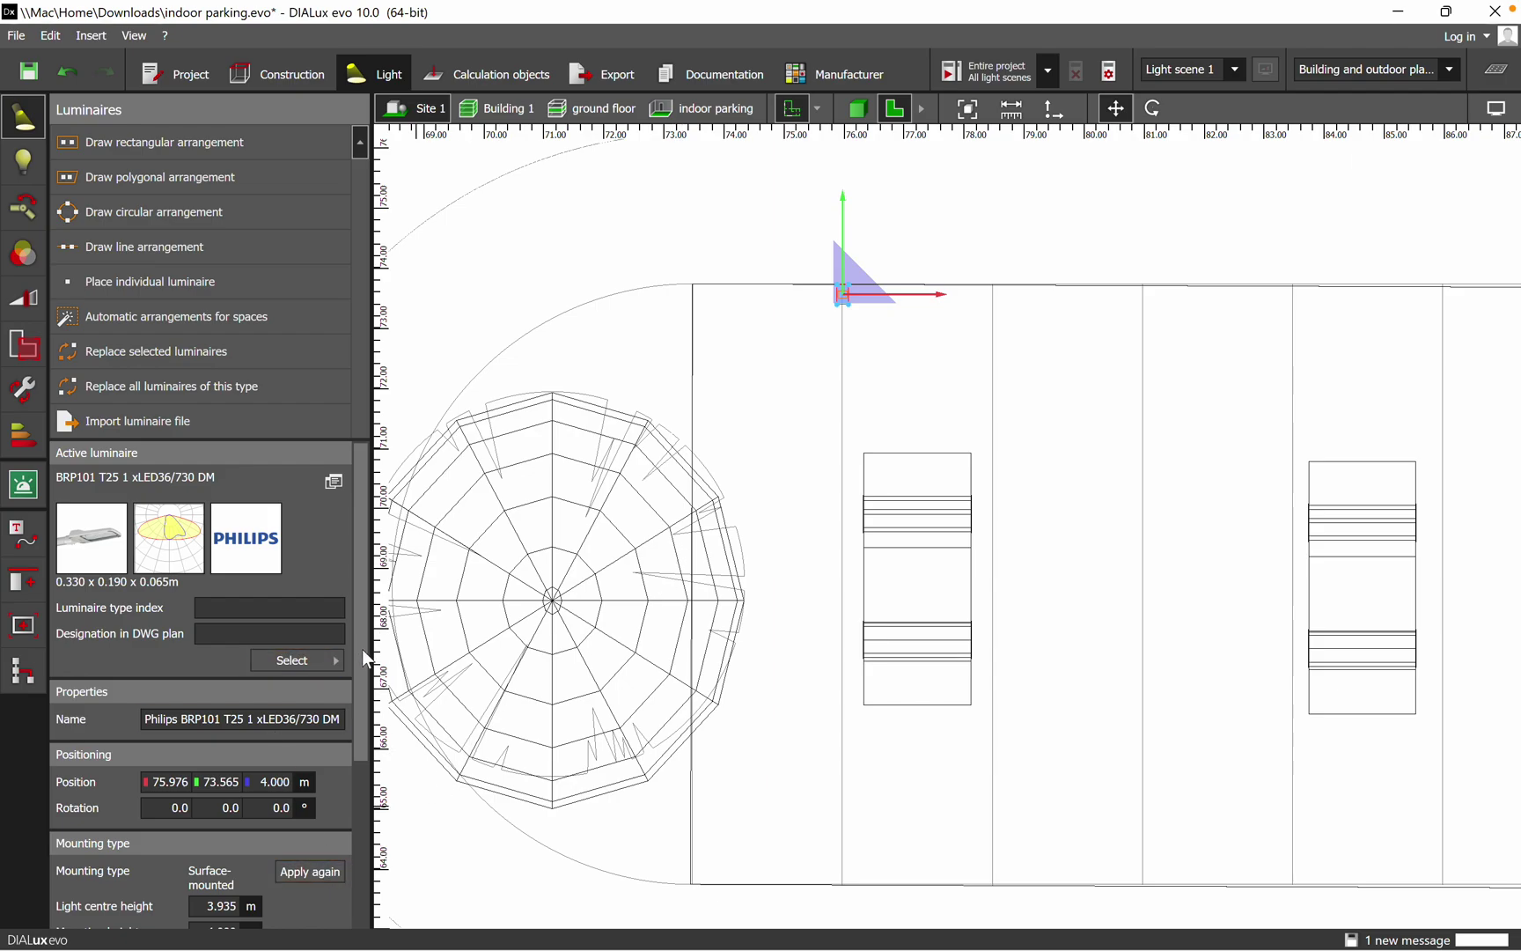
drag(362, 669, 361, 797)
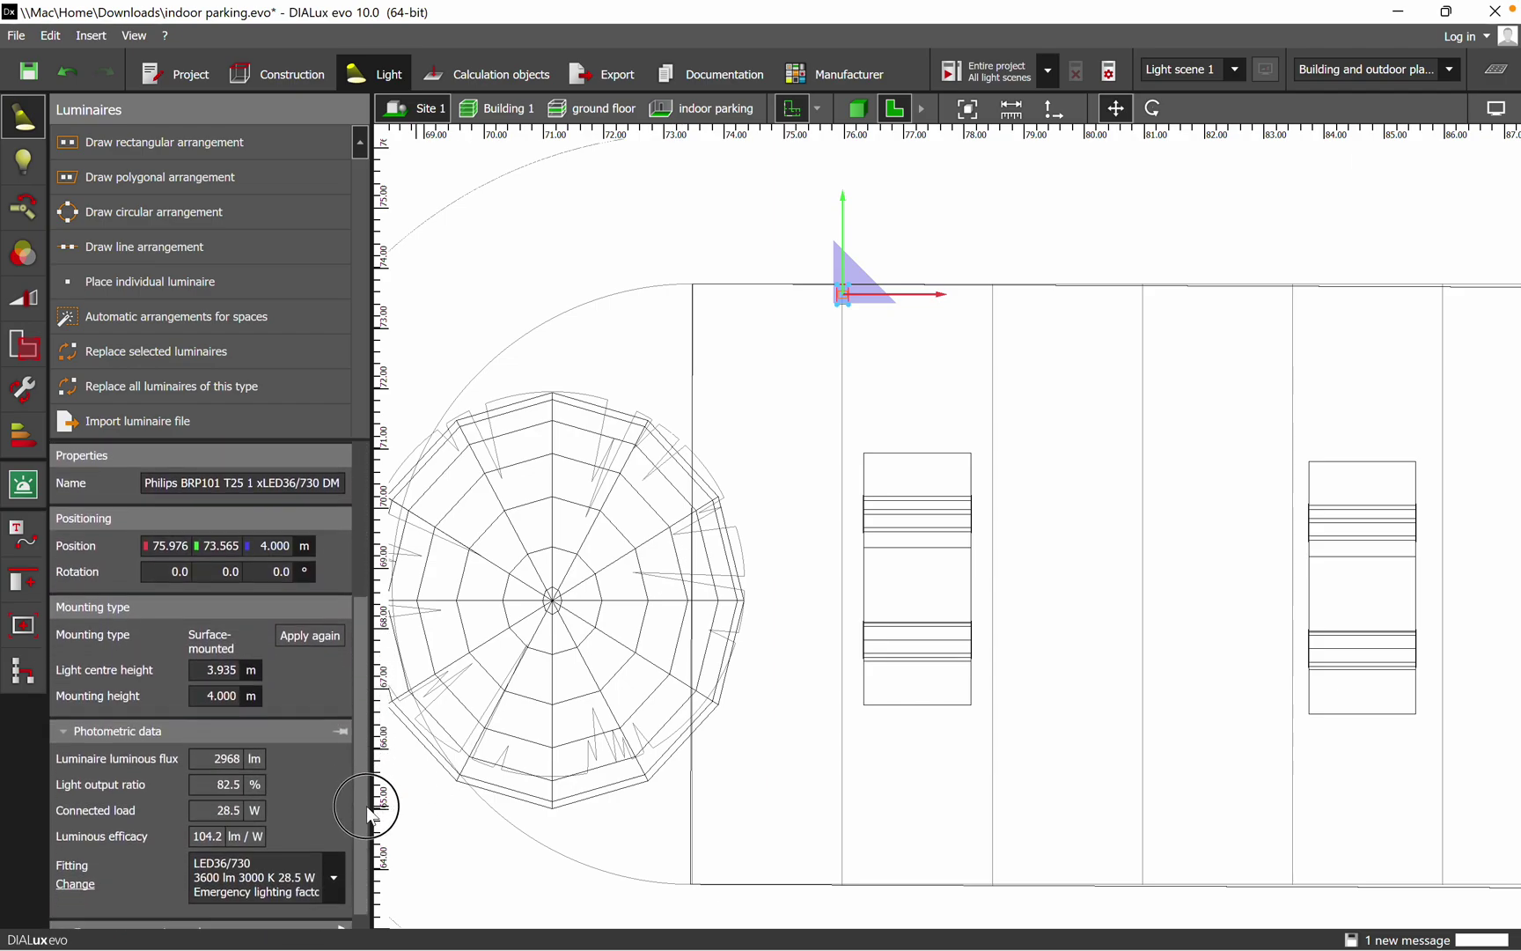
click(229, 694)
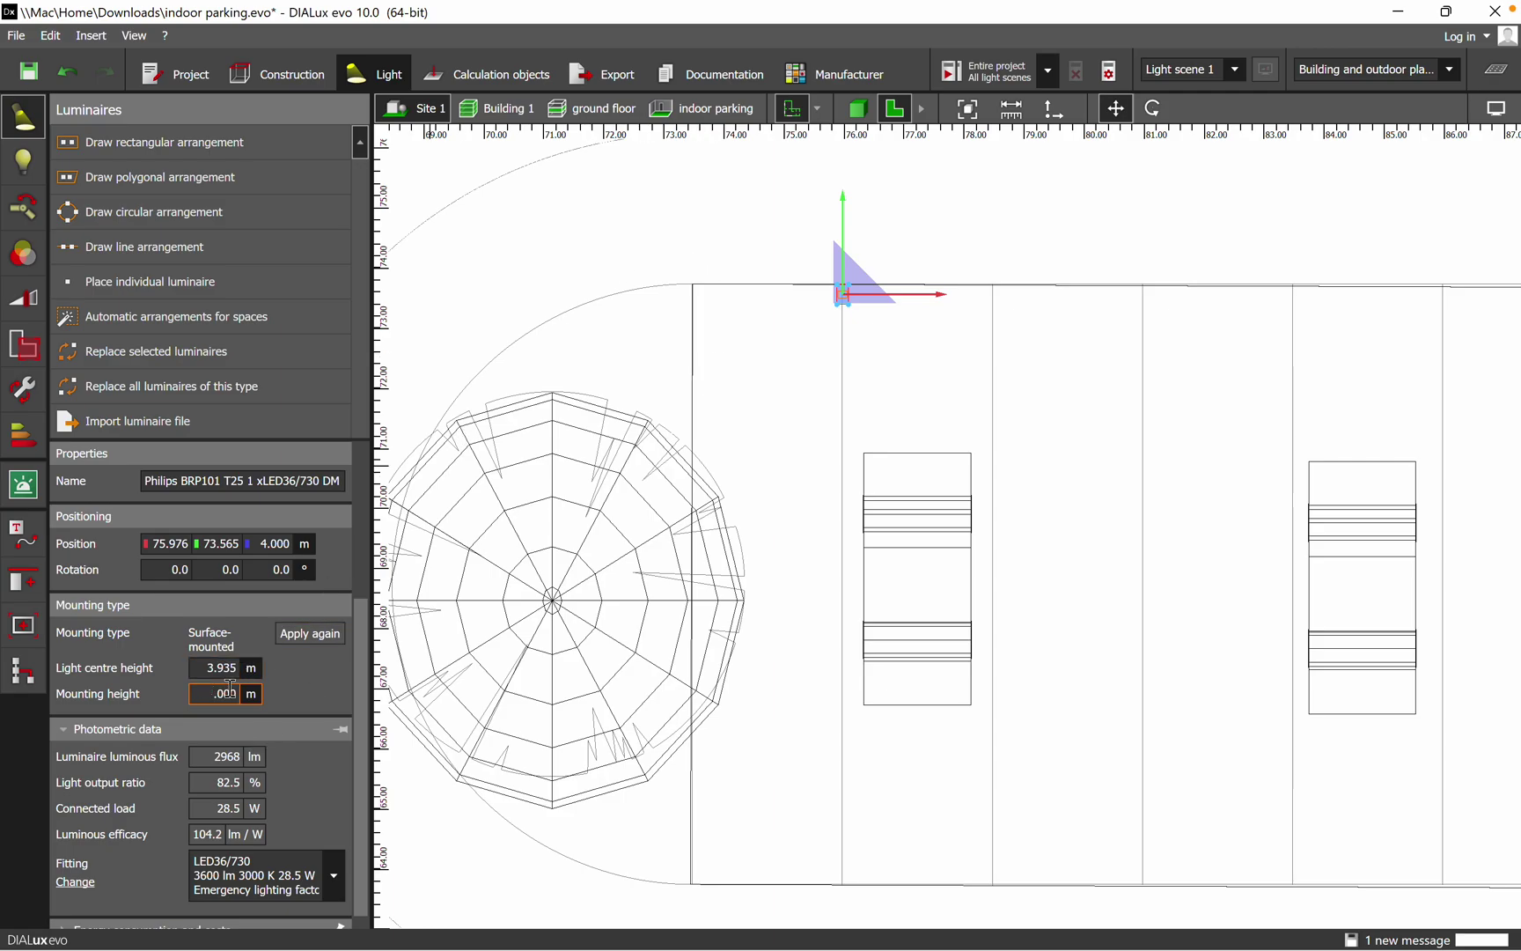
click(631, 220)
- Copy the luminaire and paste it at the northern ends of the lines between bays three and four and bays five and six
middle_drag(1048, 385, 846, 412)
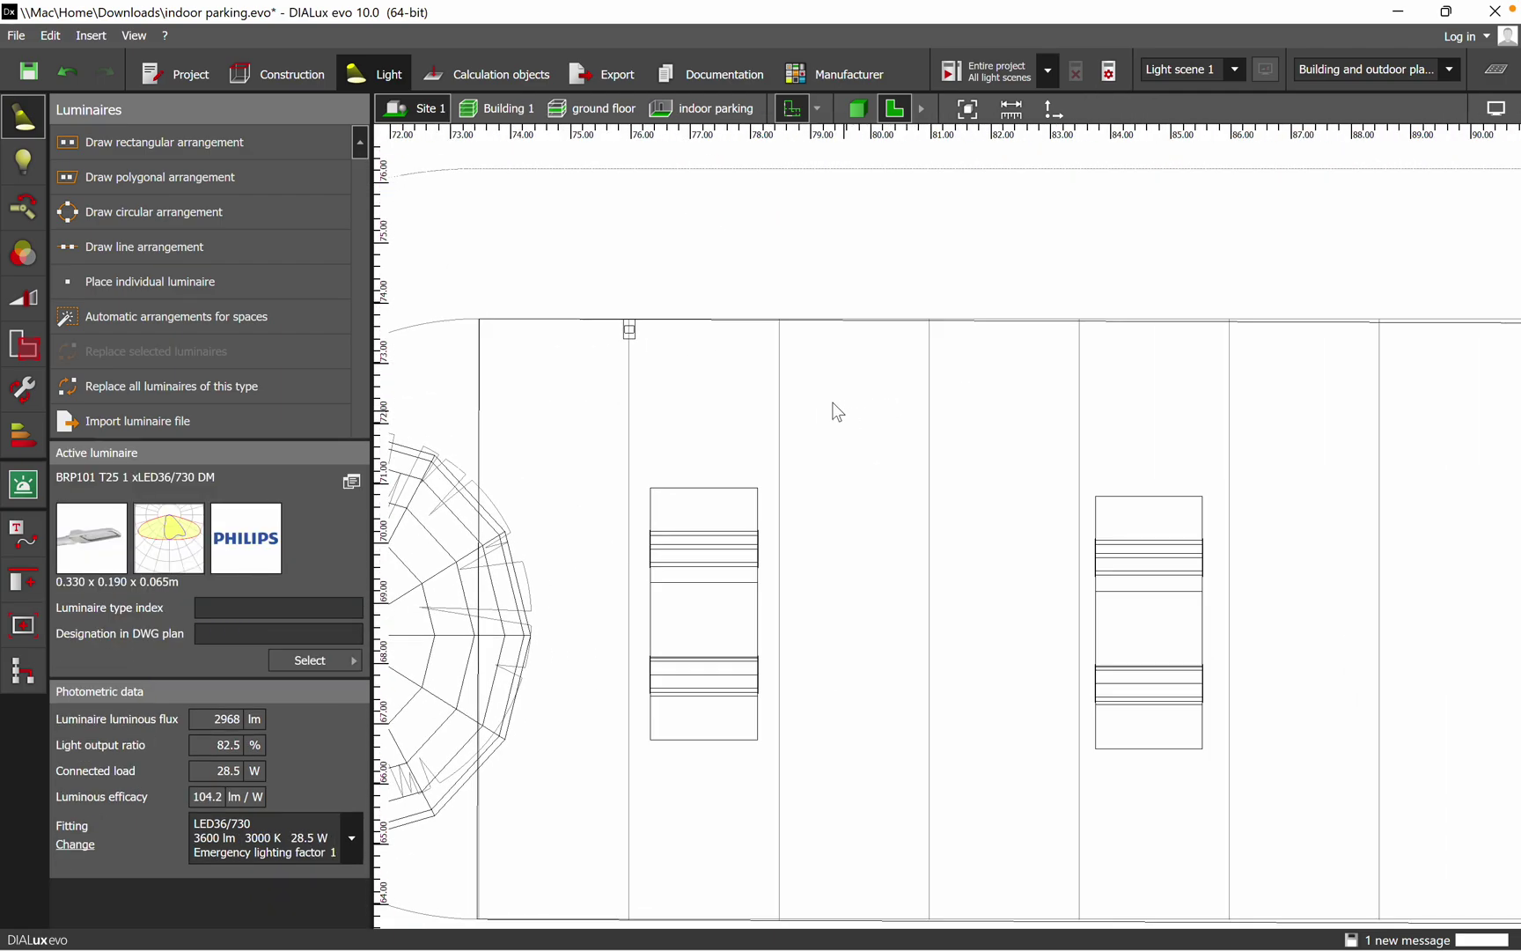
right_click(630, 334)
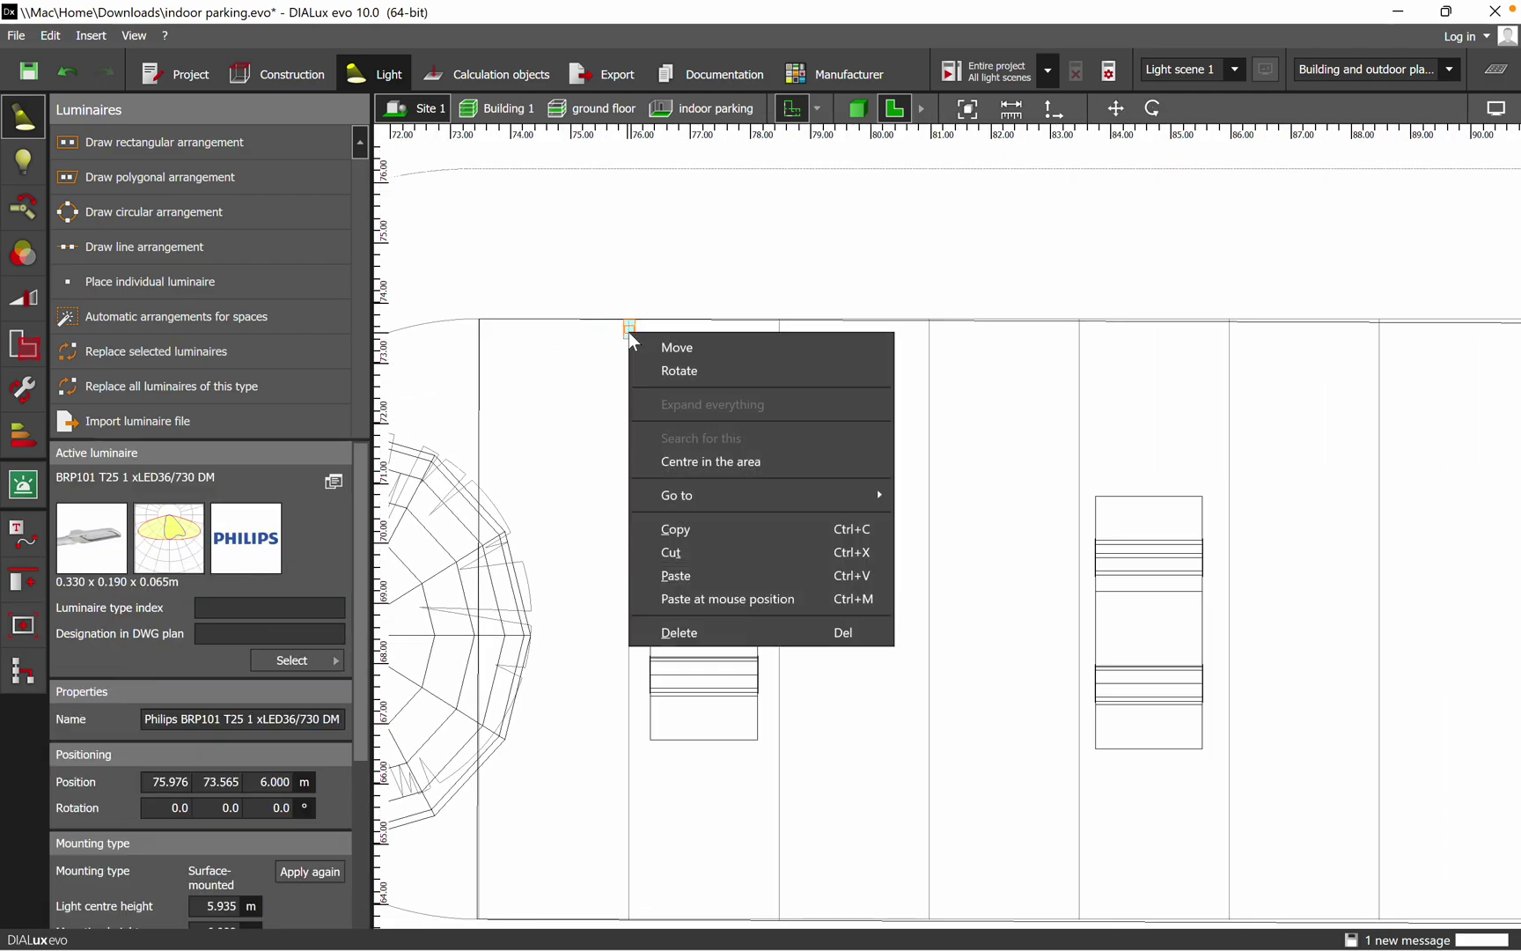
click(706, 530)
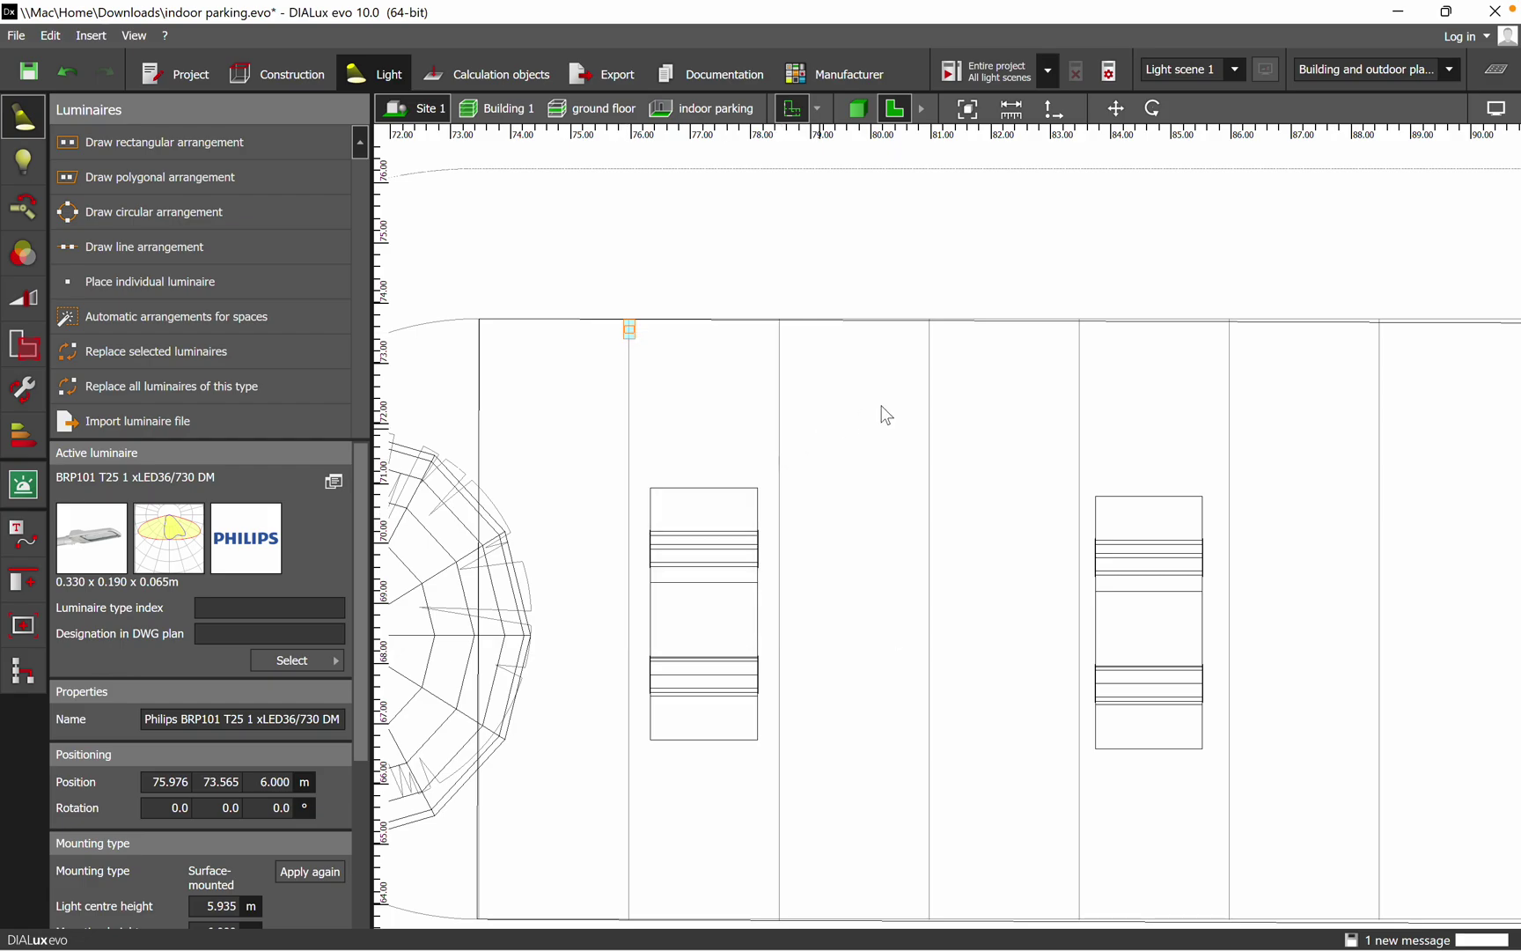
right_click(930, 325)
click(993, 448)
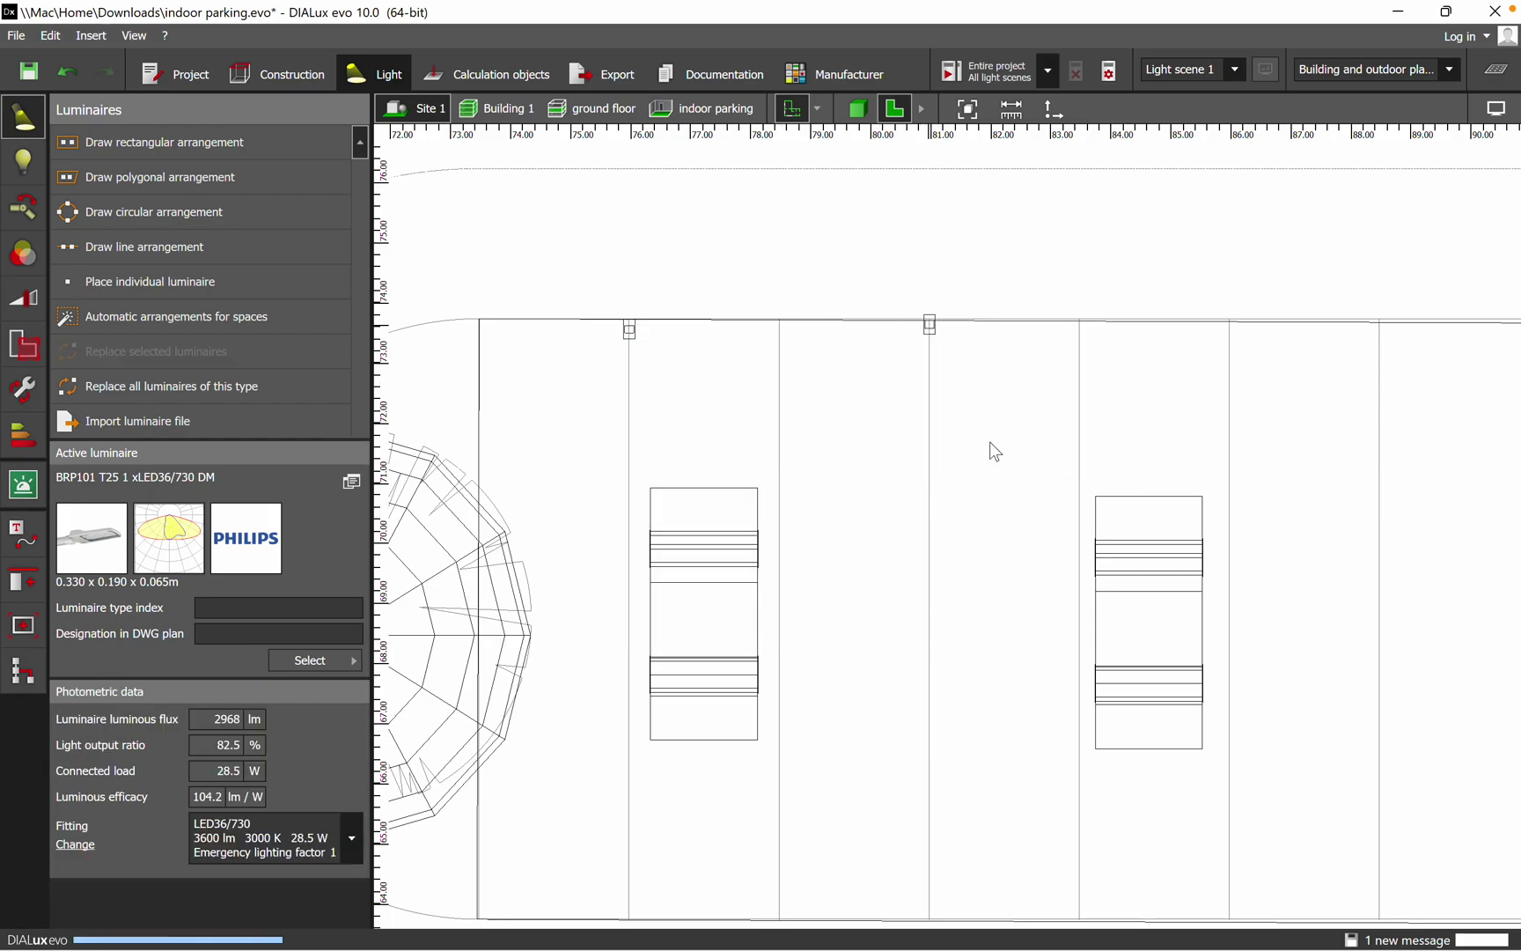
right_click(1235, 336)
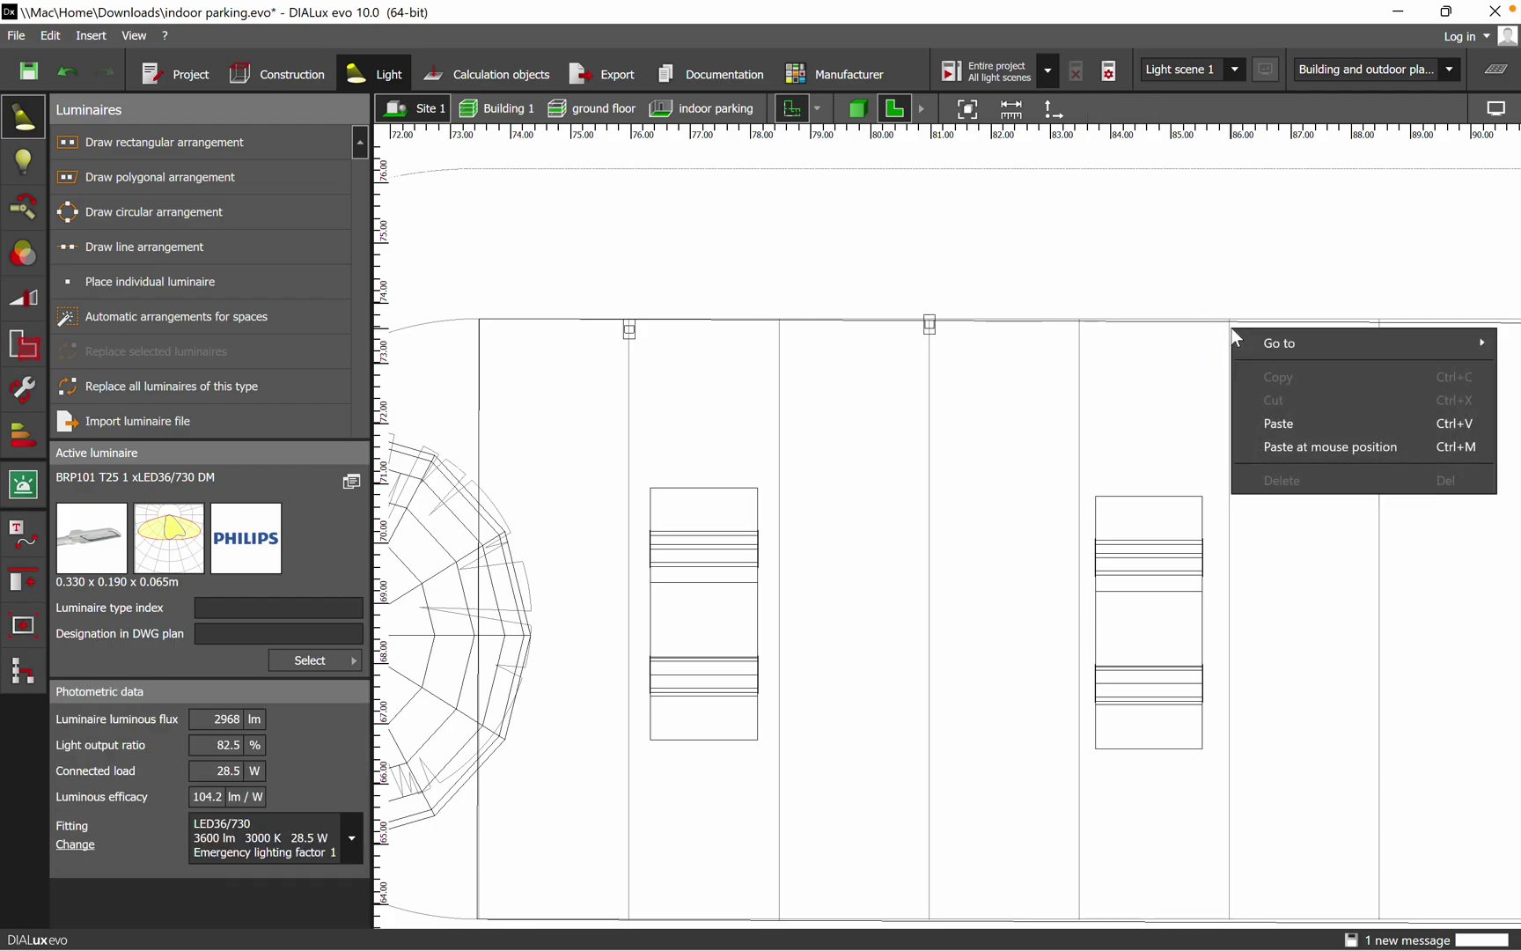
click(1298, 447)
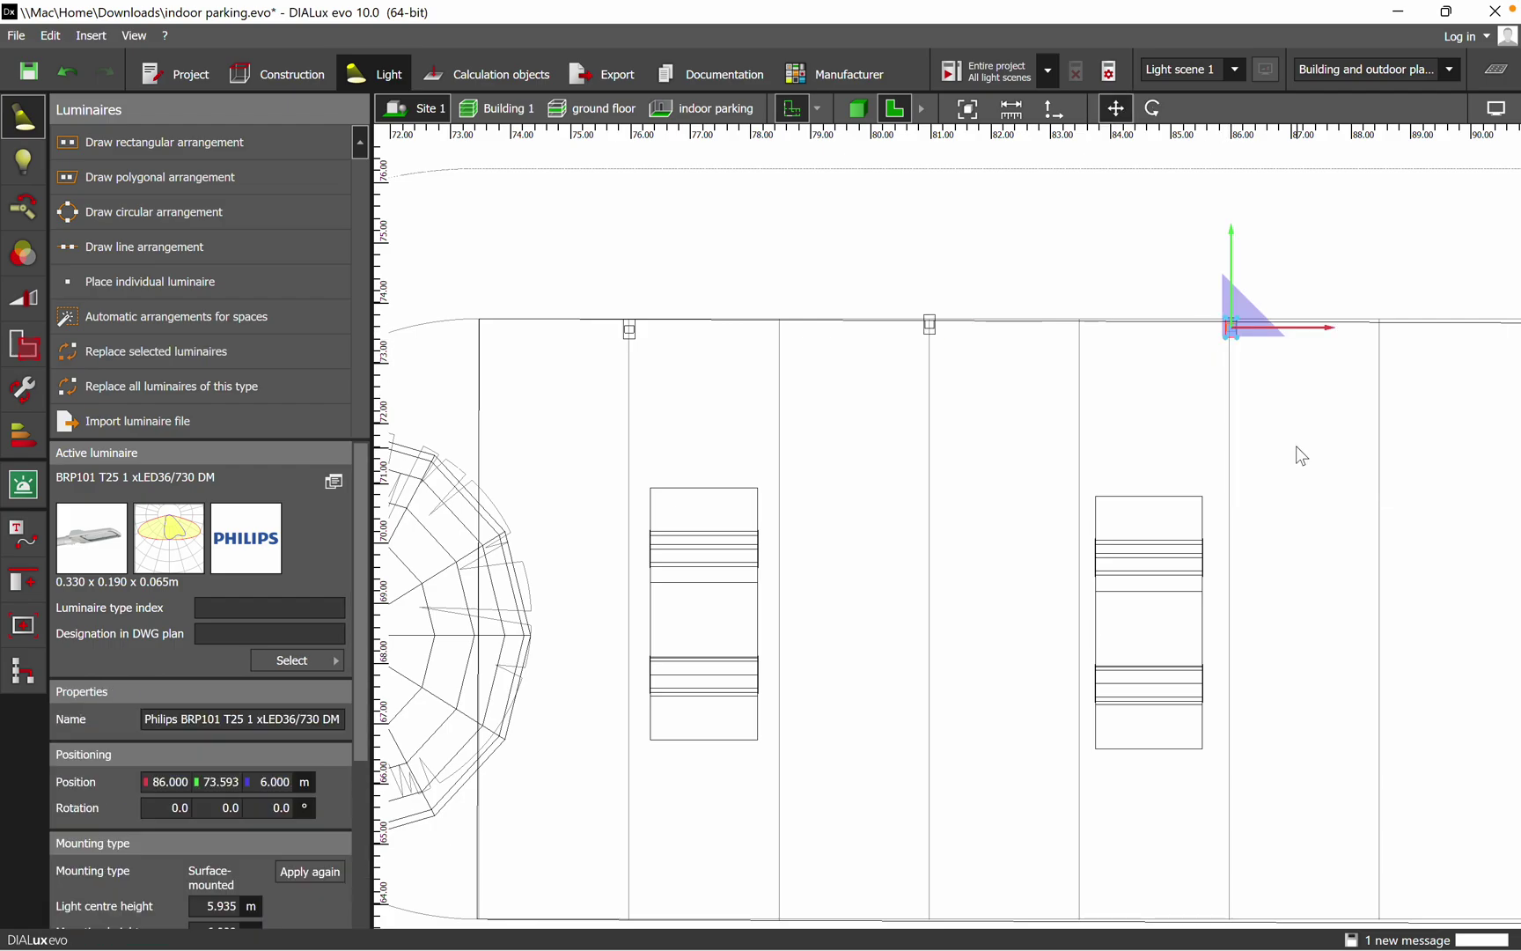
- Calculate the entire project, then hide the results overview and examine the lit northern parking area in 3D
click(979, 73)
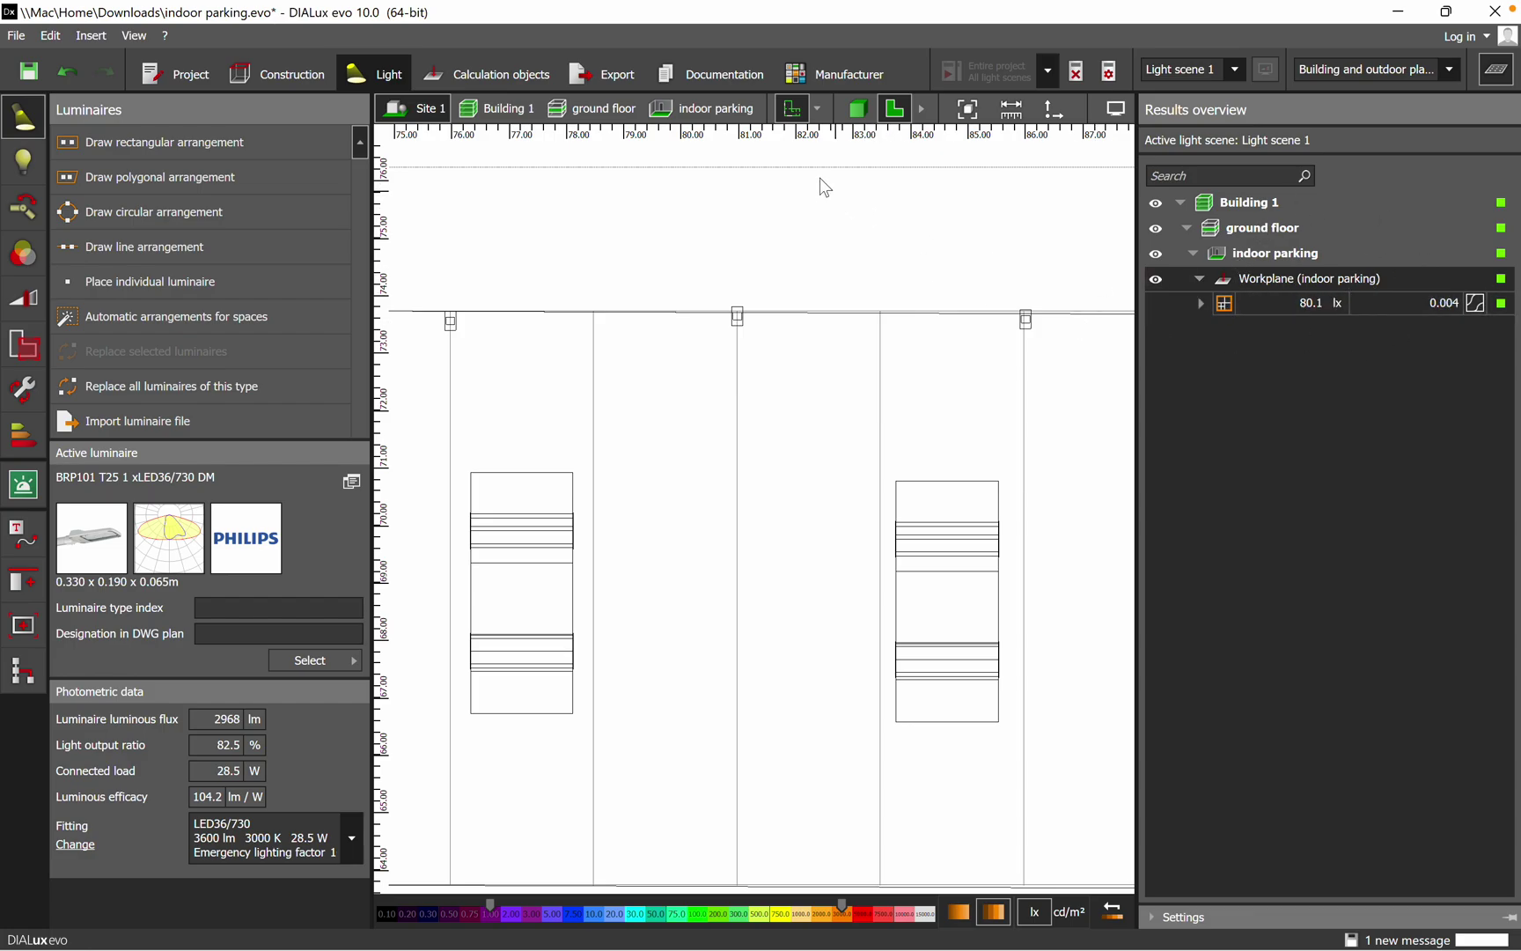
click(856, 109)
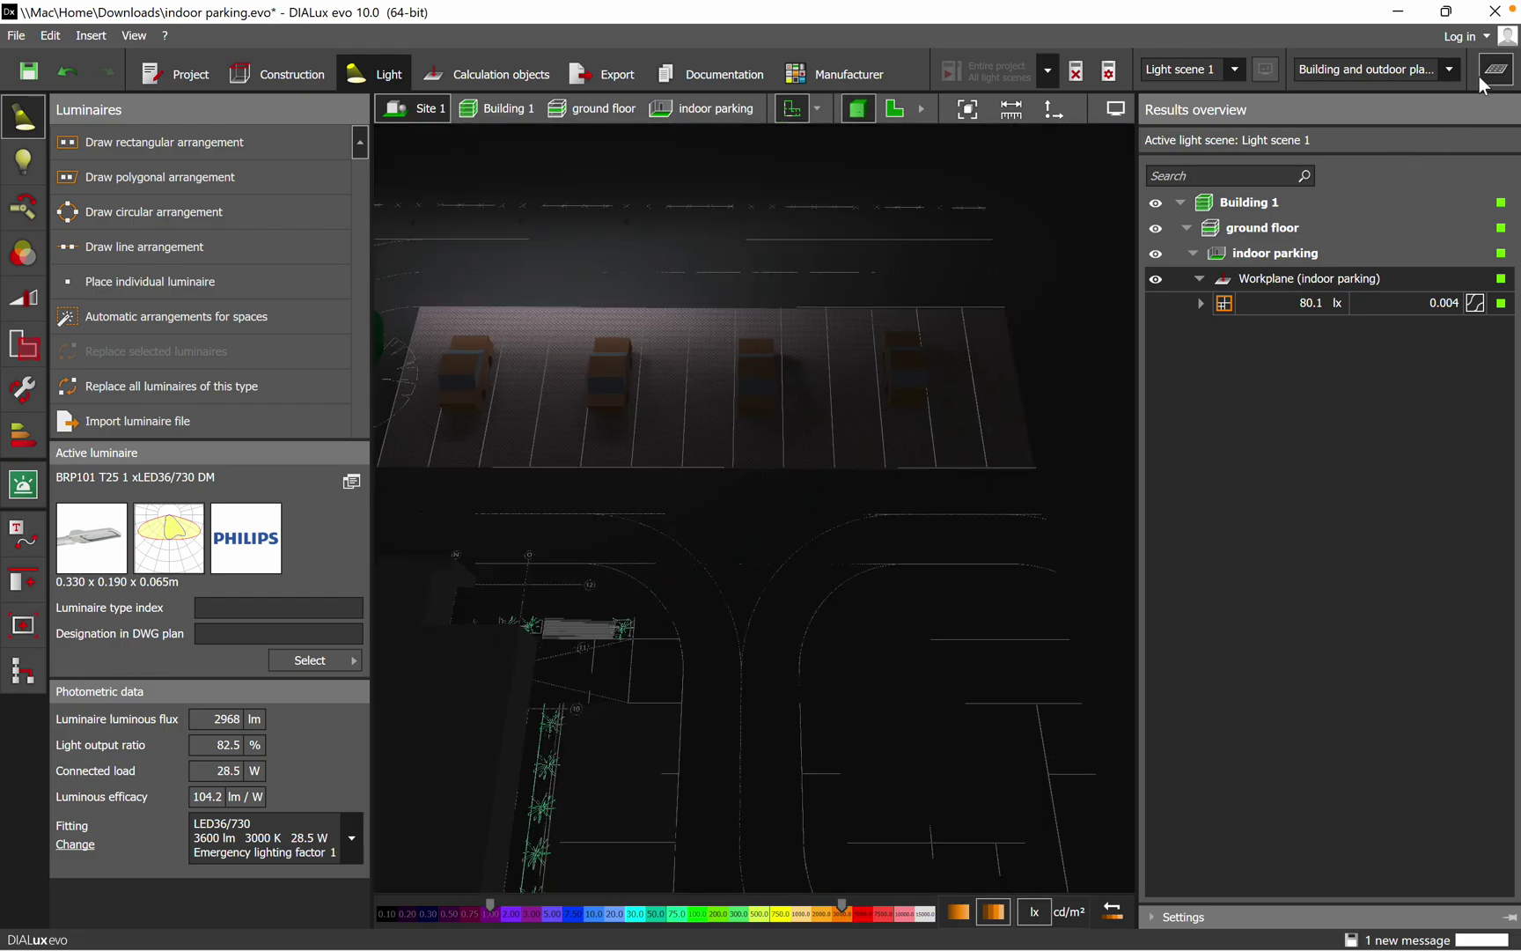
click(1488, 72)
right_drag(1009, 582, 750, 512)
scroll(1213, 651, up, 3)
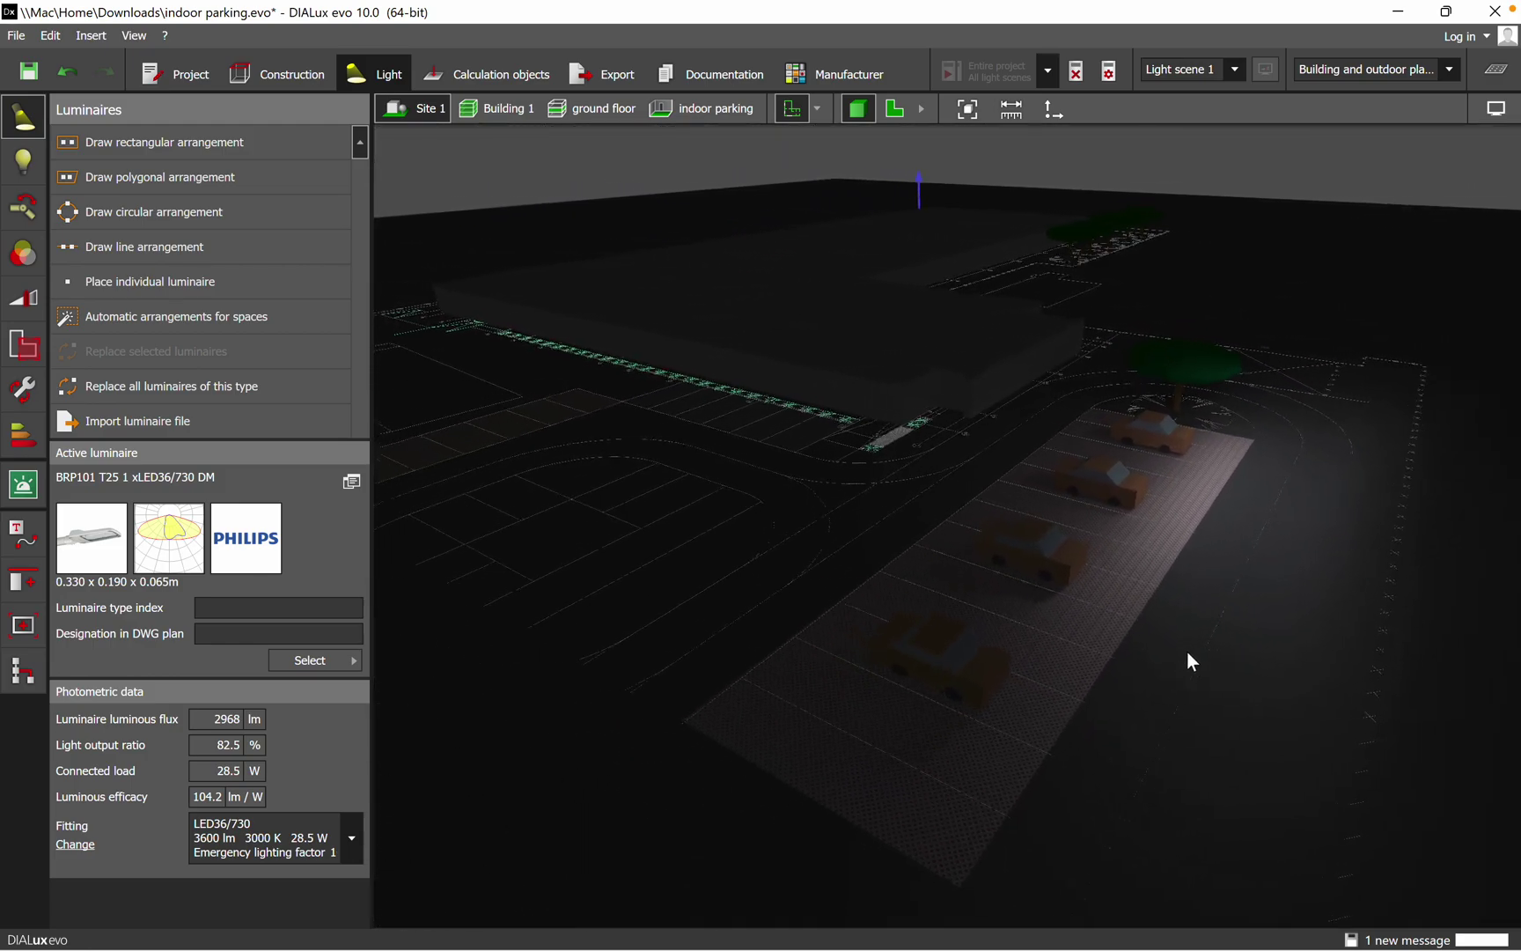
right_drag(1157, 583, 1133, 658)
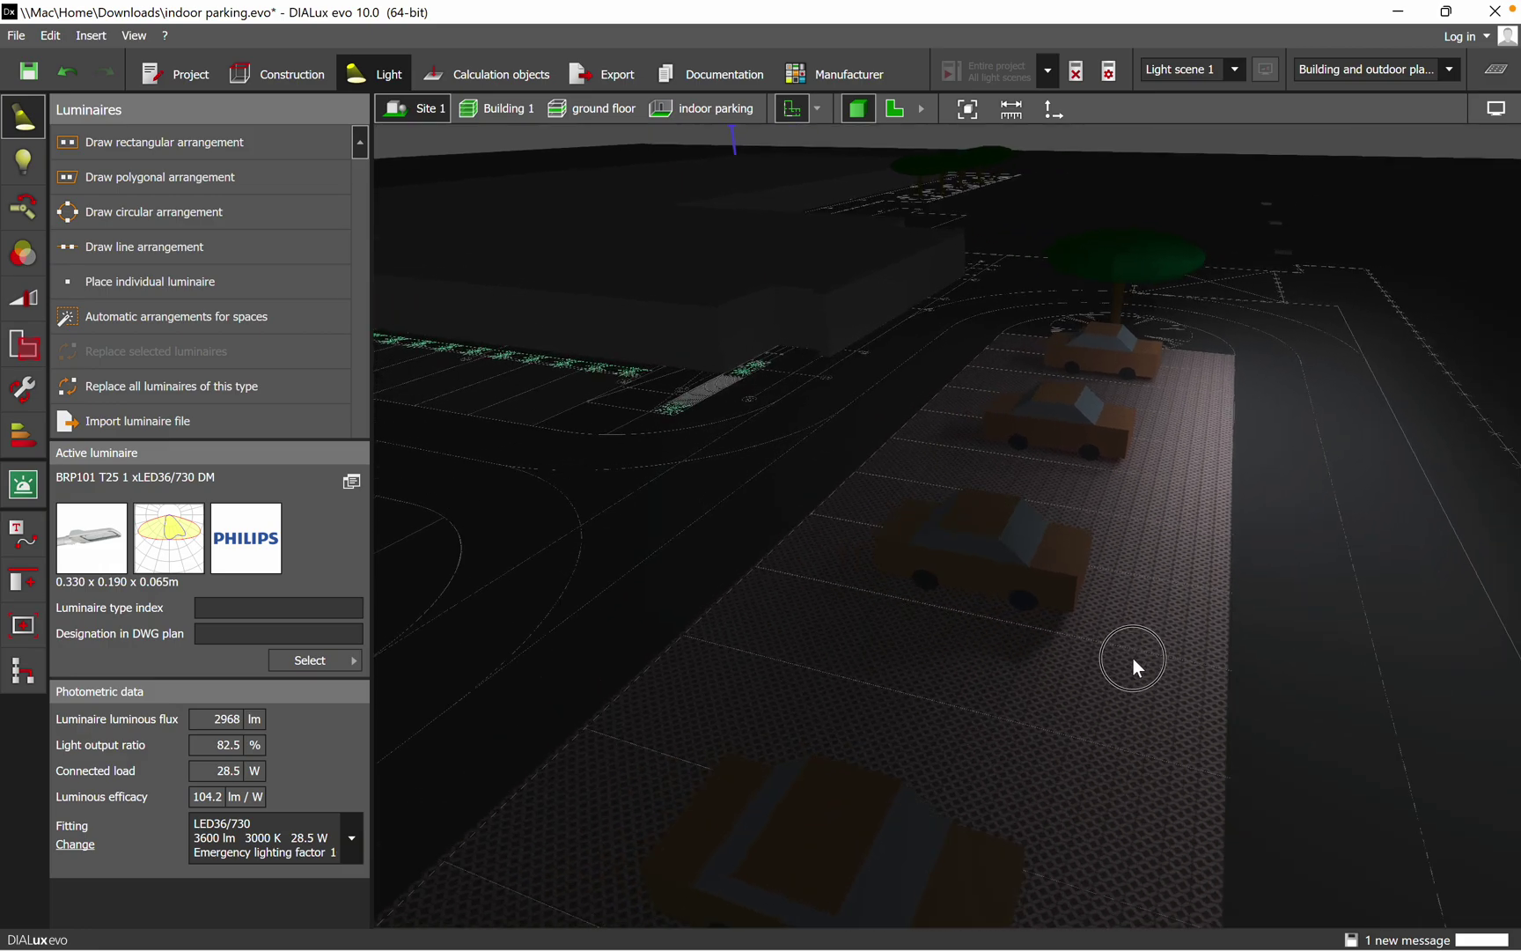
- Select the easternmost luminaire, display its light distribution body, and examine its orientation over the northern parking from several angles
click(1291, 257)
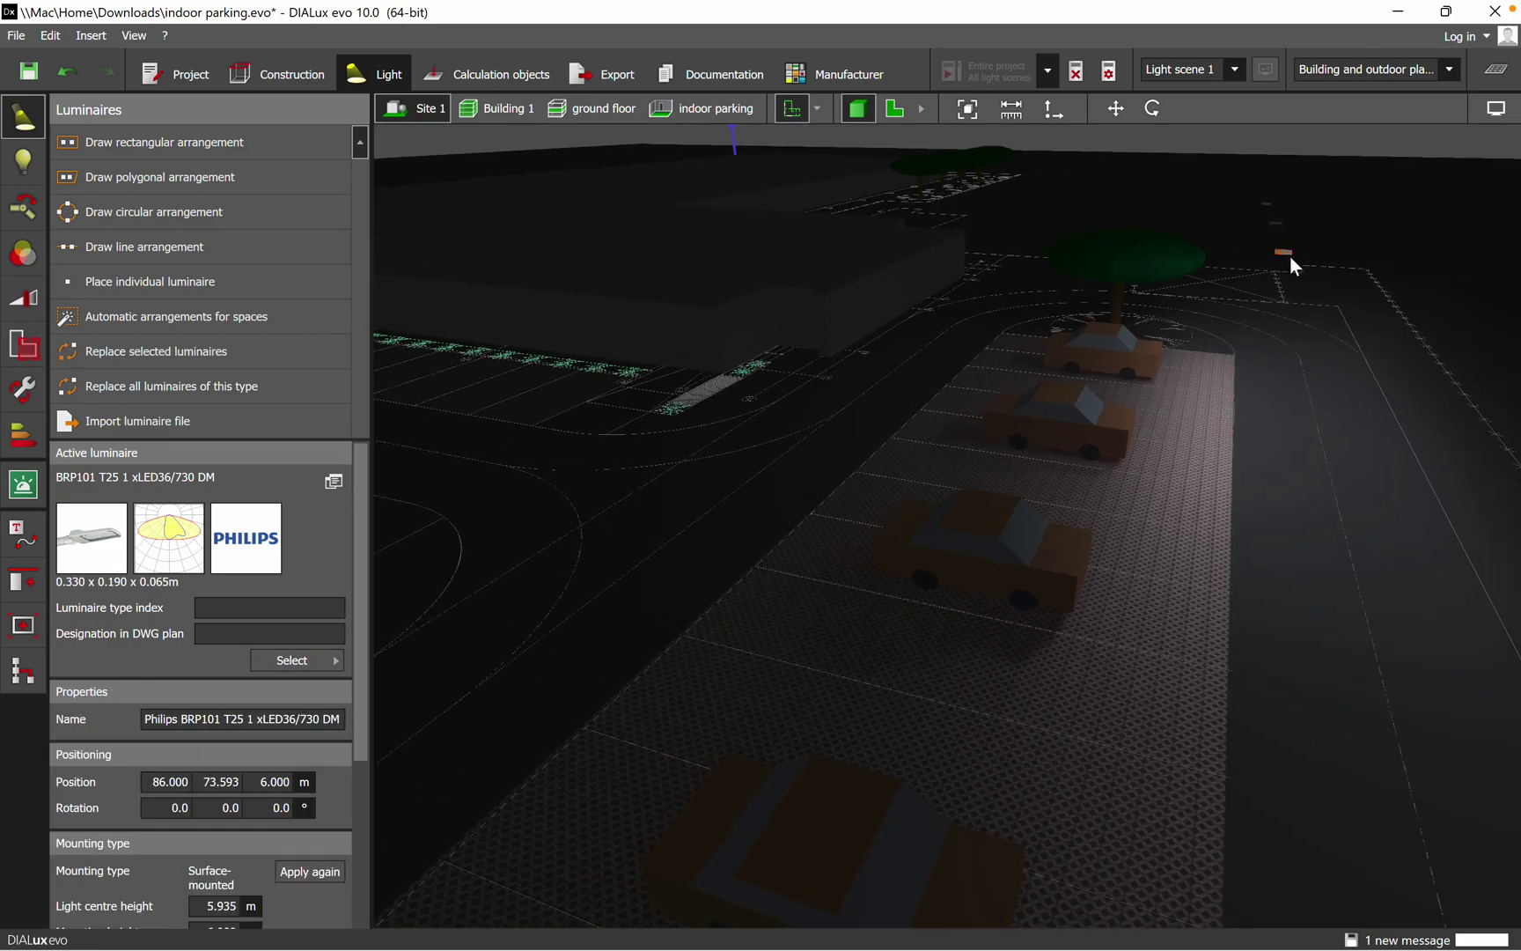
click(1498, 109)
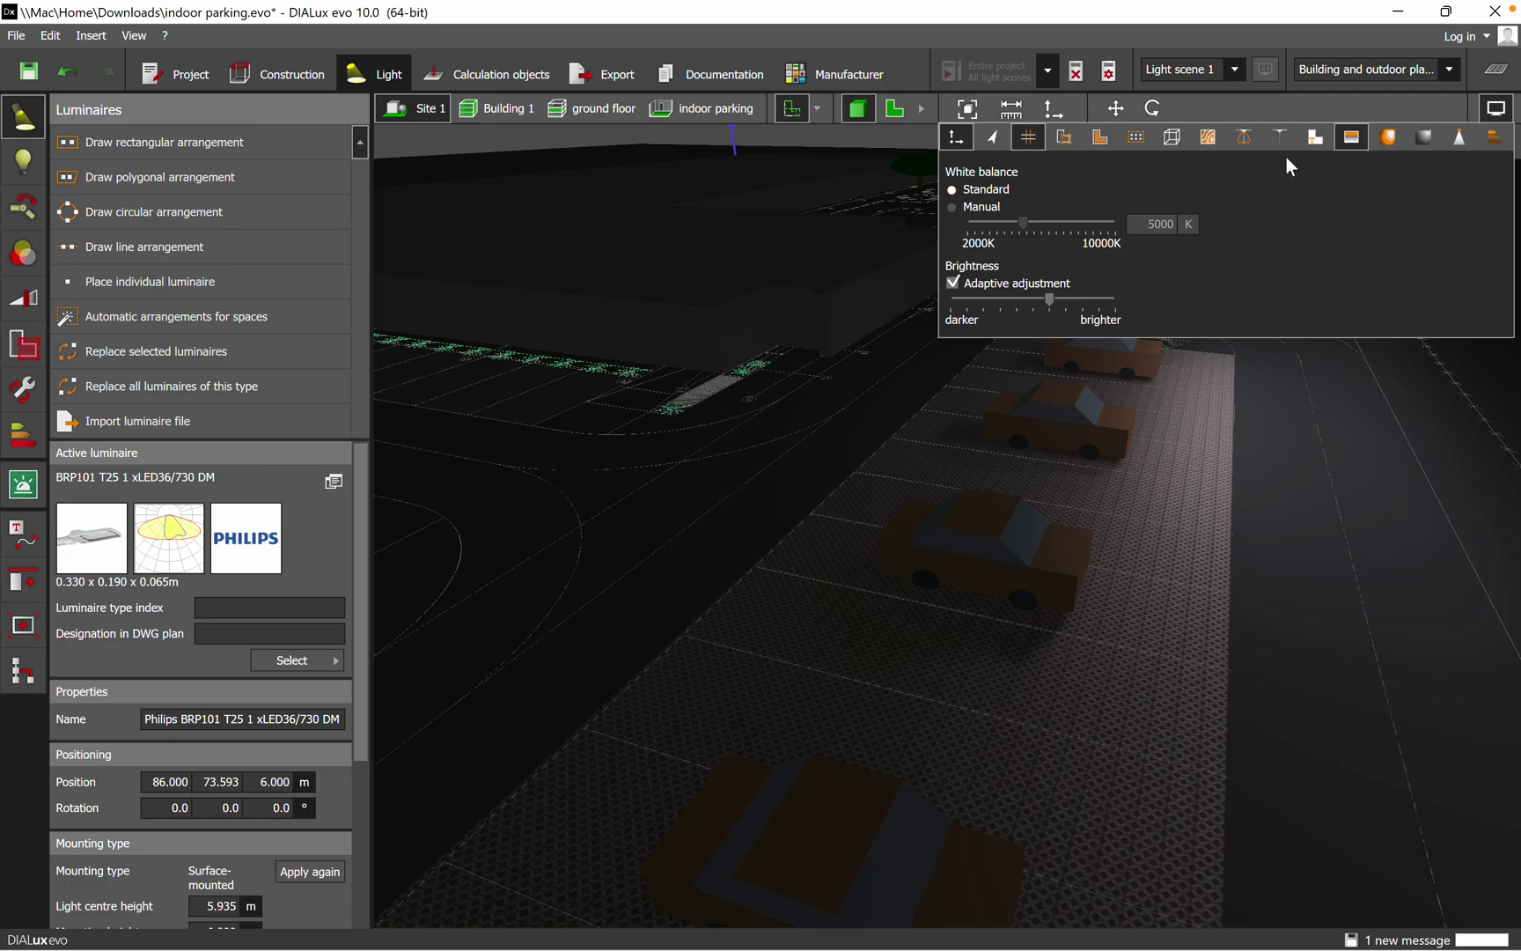
click(1276, 579)
right_drag(1277, 467, 1159, 556)
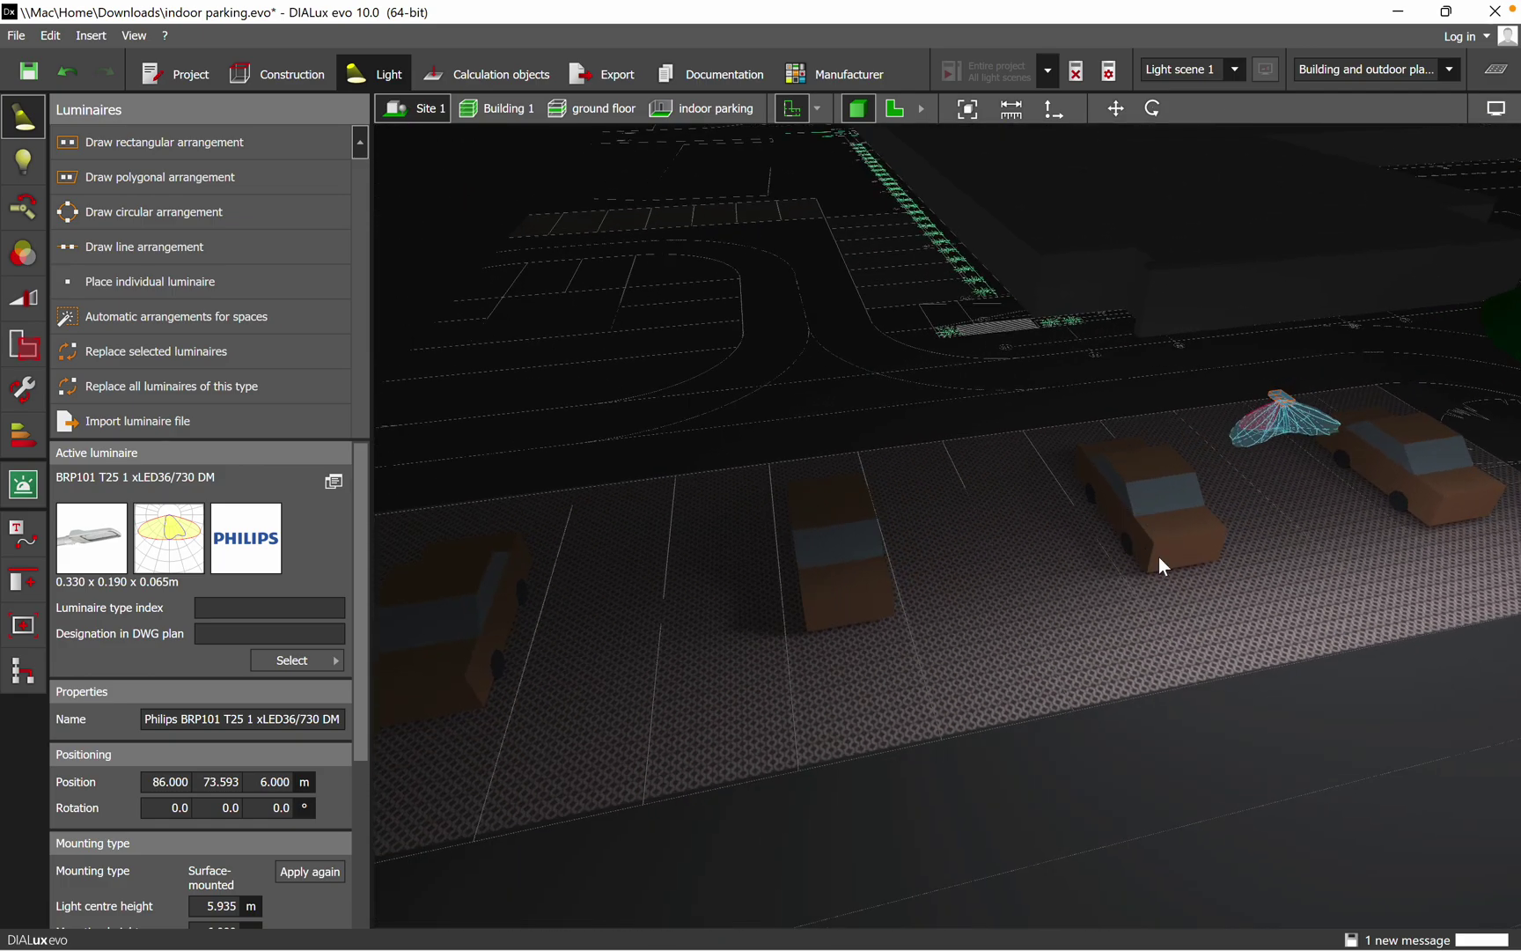
drag(1159, 558, 1136, 392)
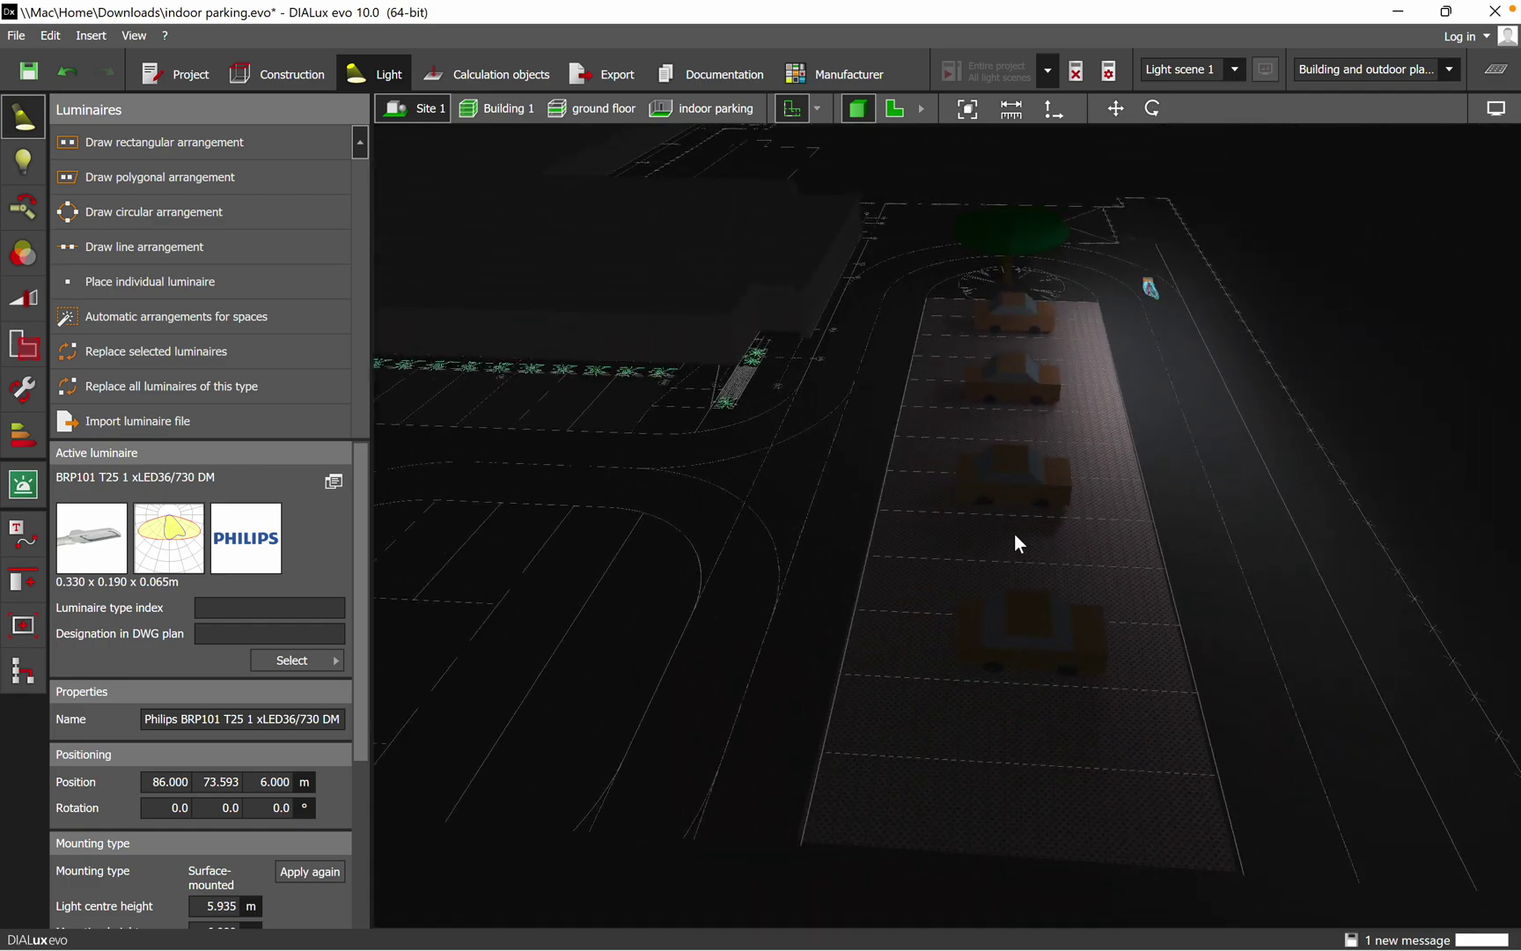
drag(1217, 609, 1162, 675)
drag(1042, 724, 977, 429)
scroll(977, 434, up, 3)
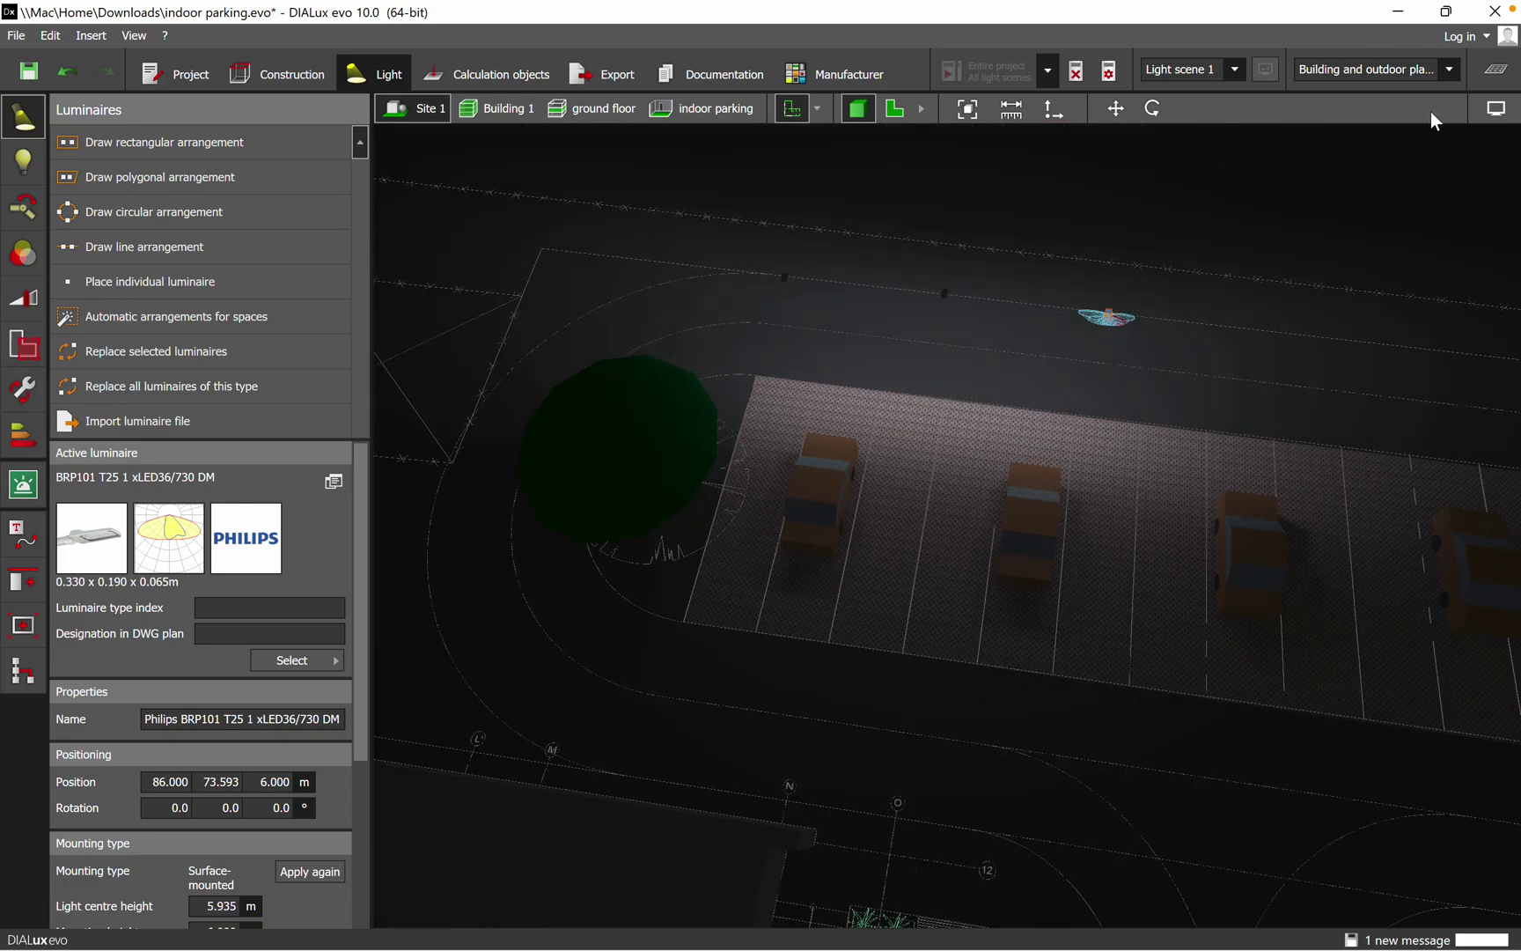
- Display the calculated result in false colours and examine the light distribution over the northern parking area
click(1496, 109)
click(1388, 137)
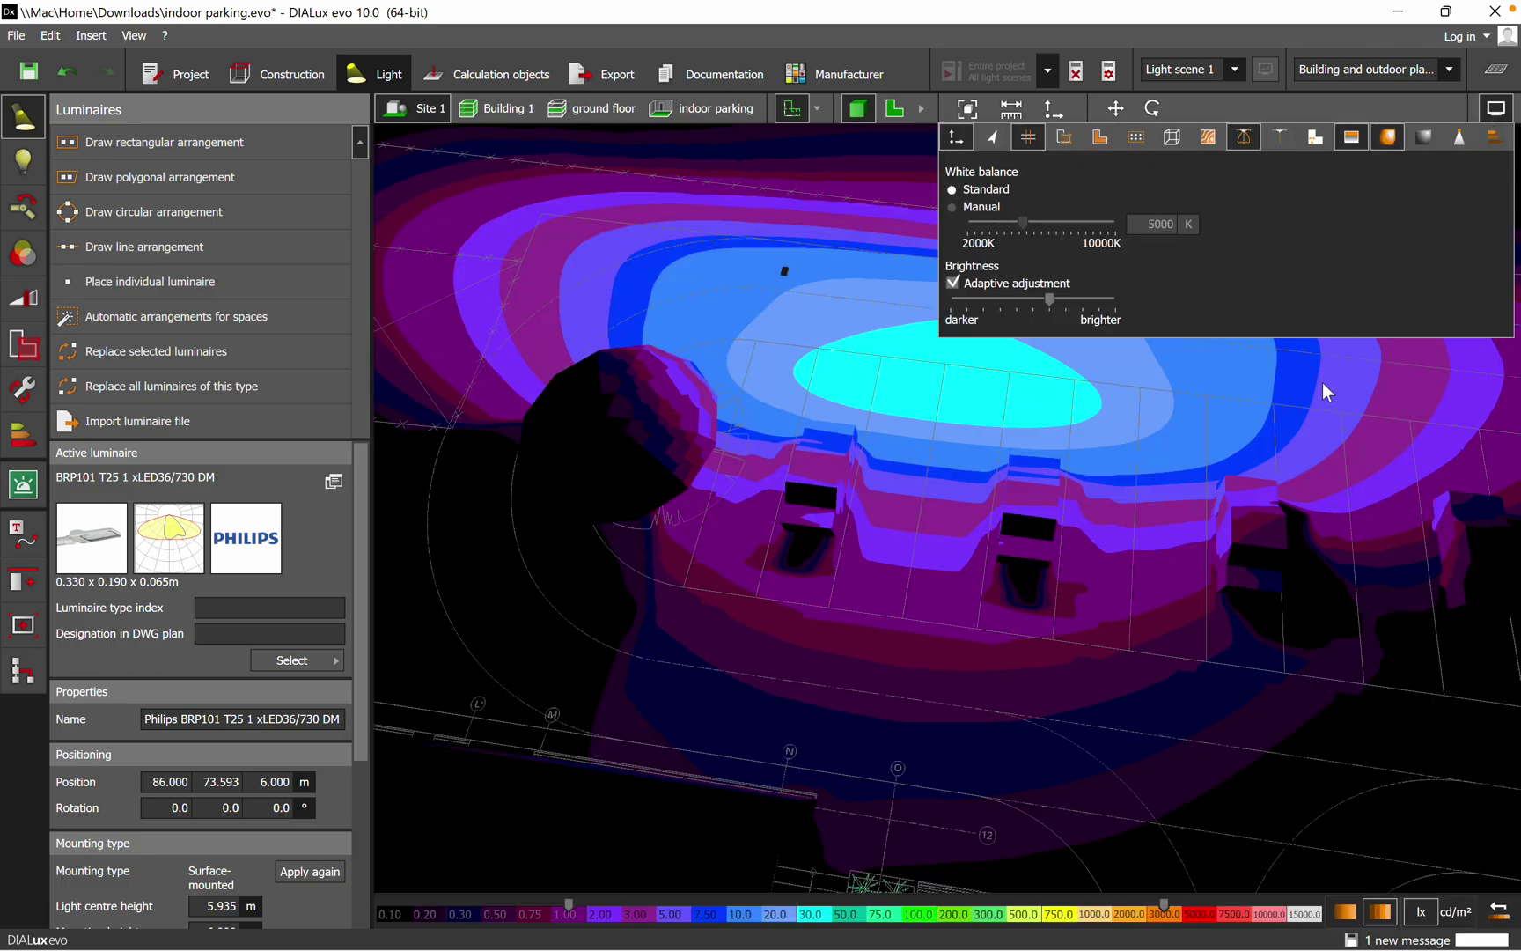
click(1163, 648)
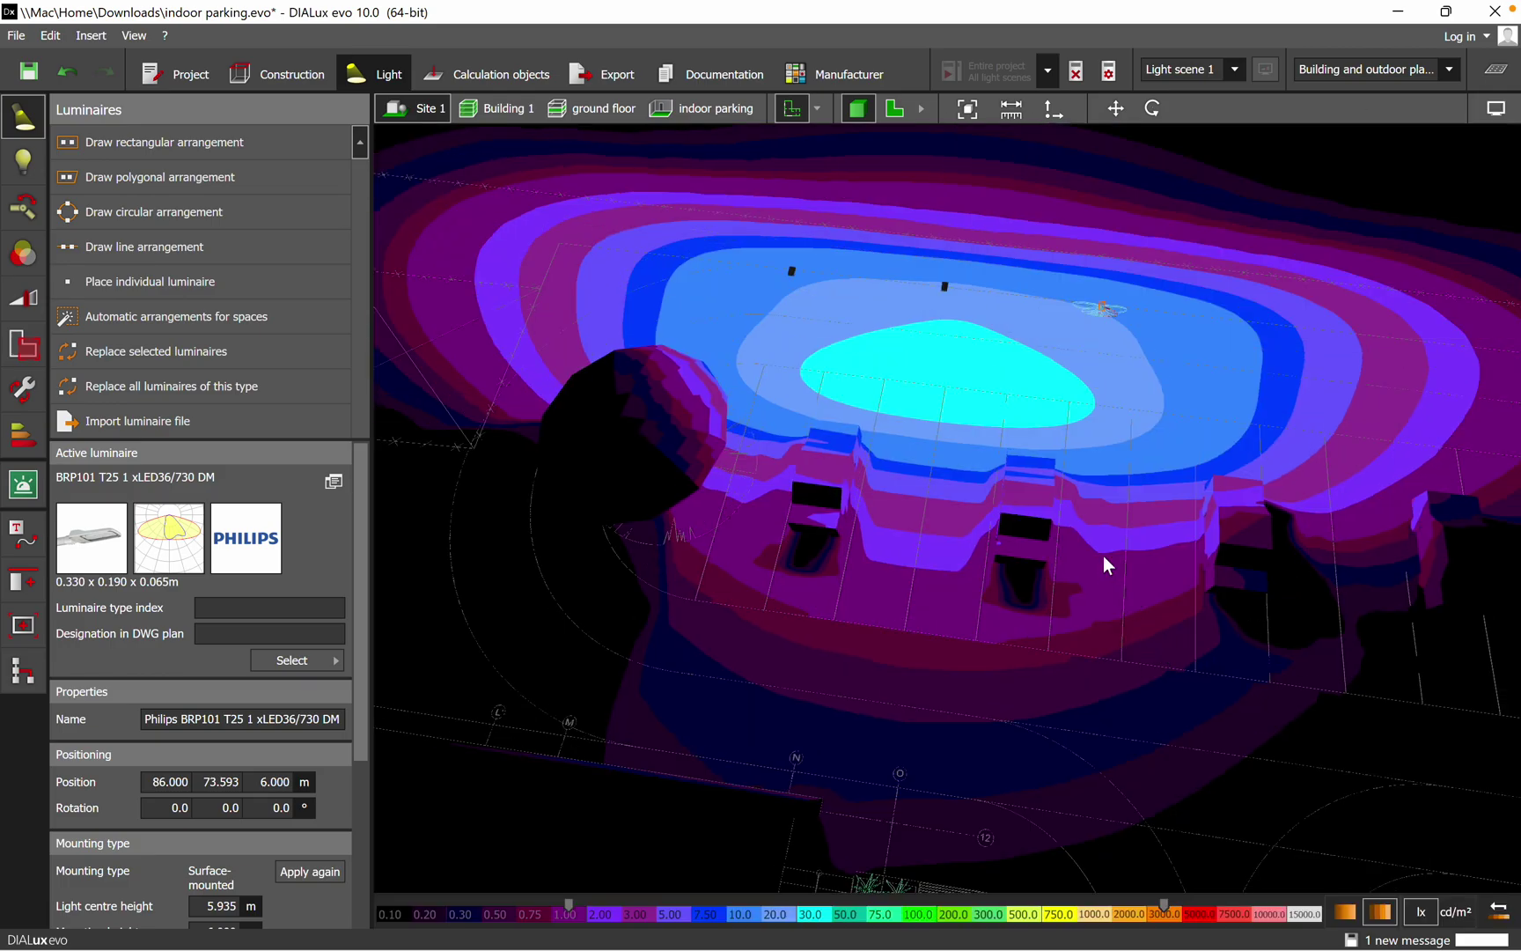
scroll(1136, 463, down, 2)
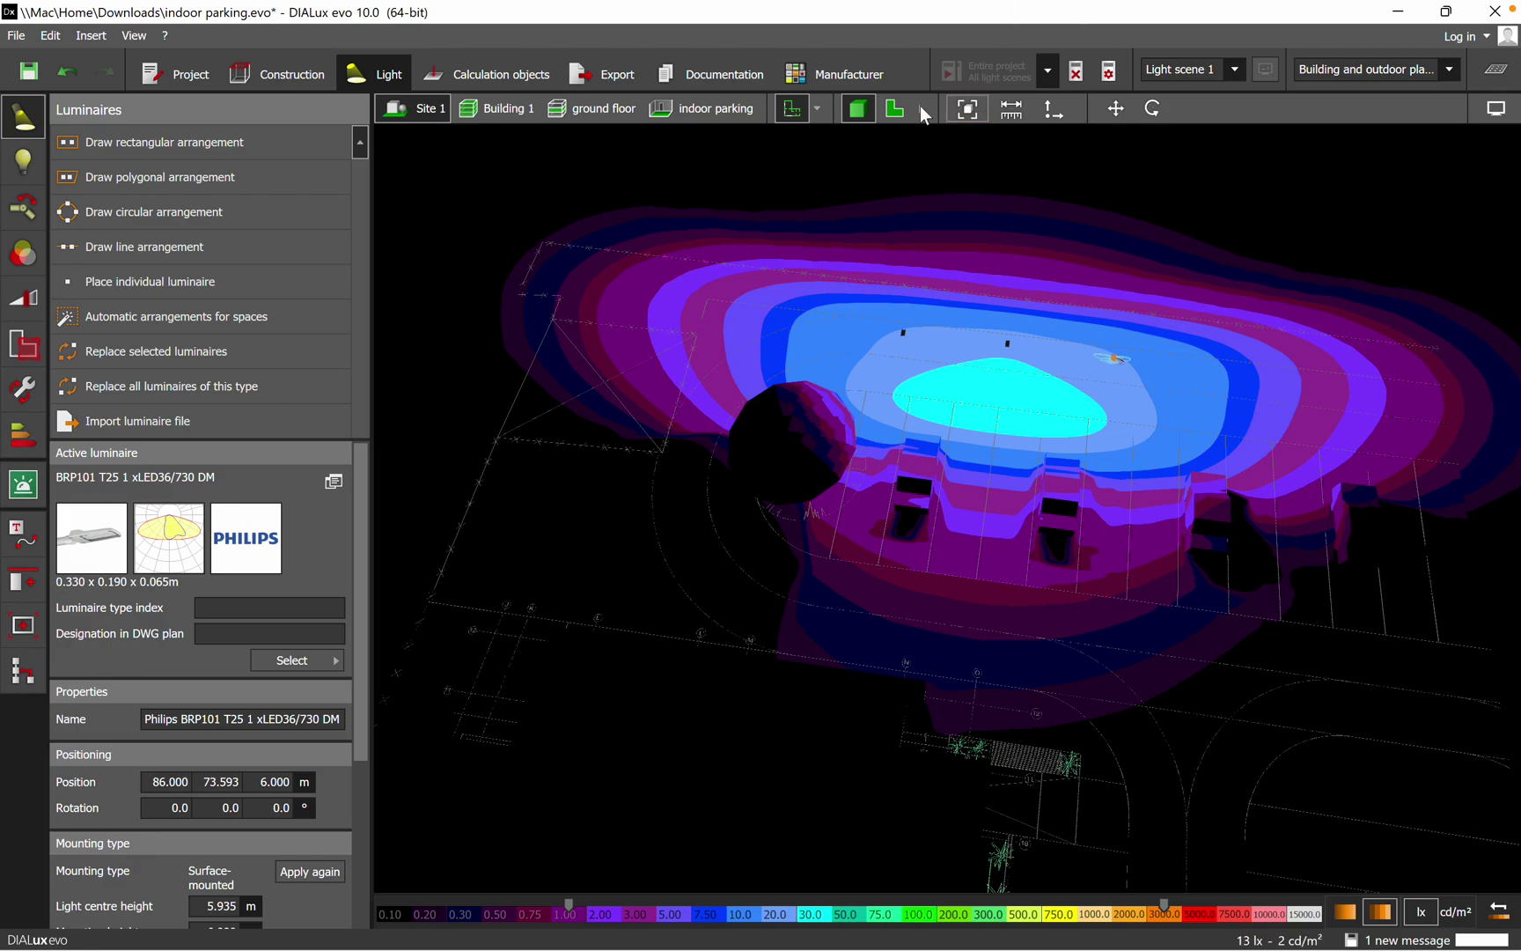
- In plan view, rotate the easternmost luminaire by 180° in the ground plane and accept discarding the existing results
click(896, 107)
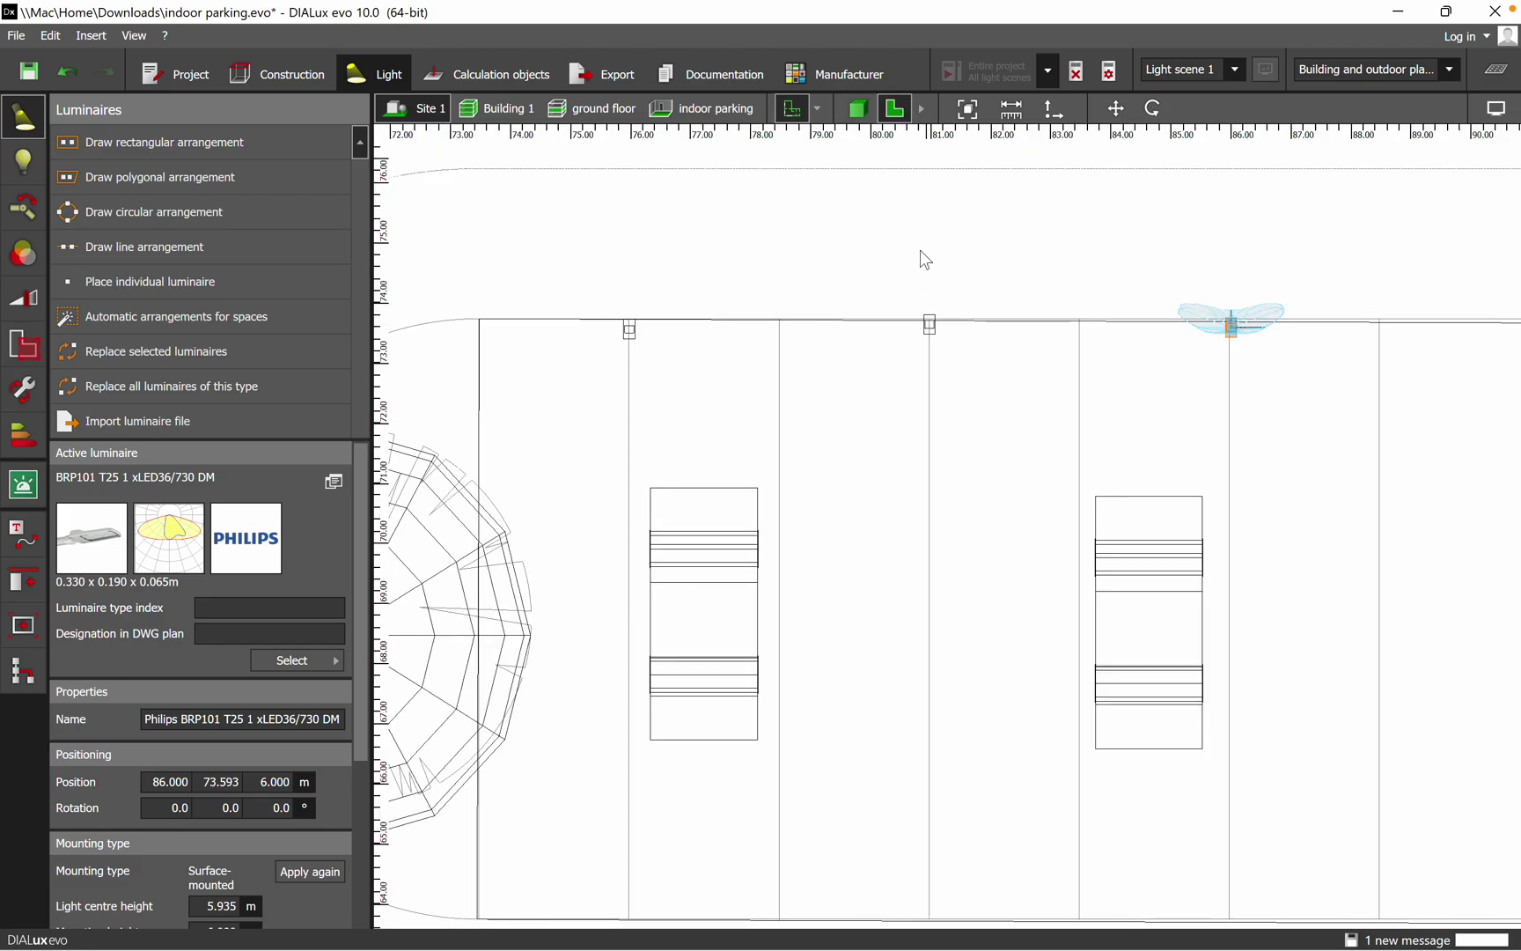
right_click(1230, 338)
click(1286, 366)
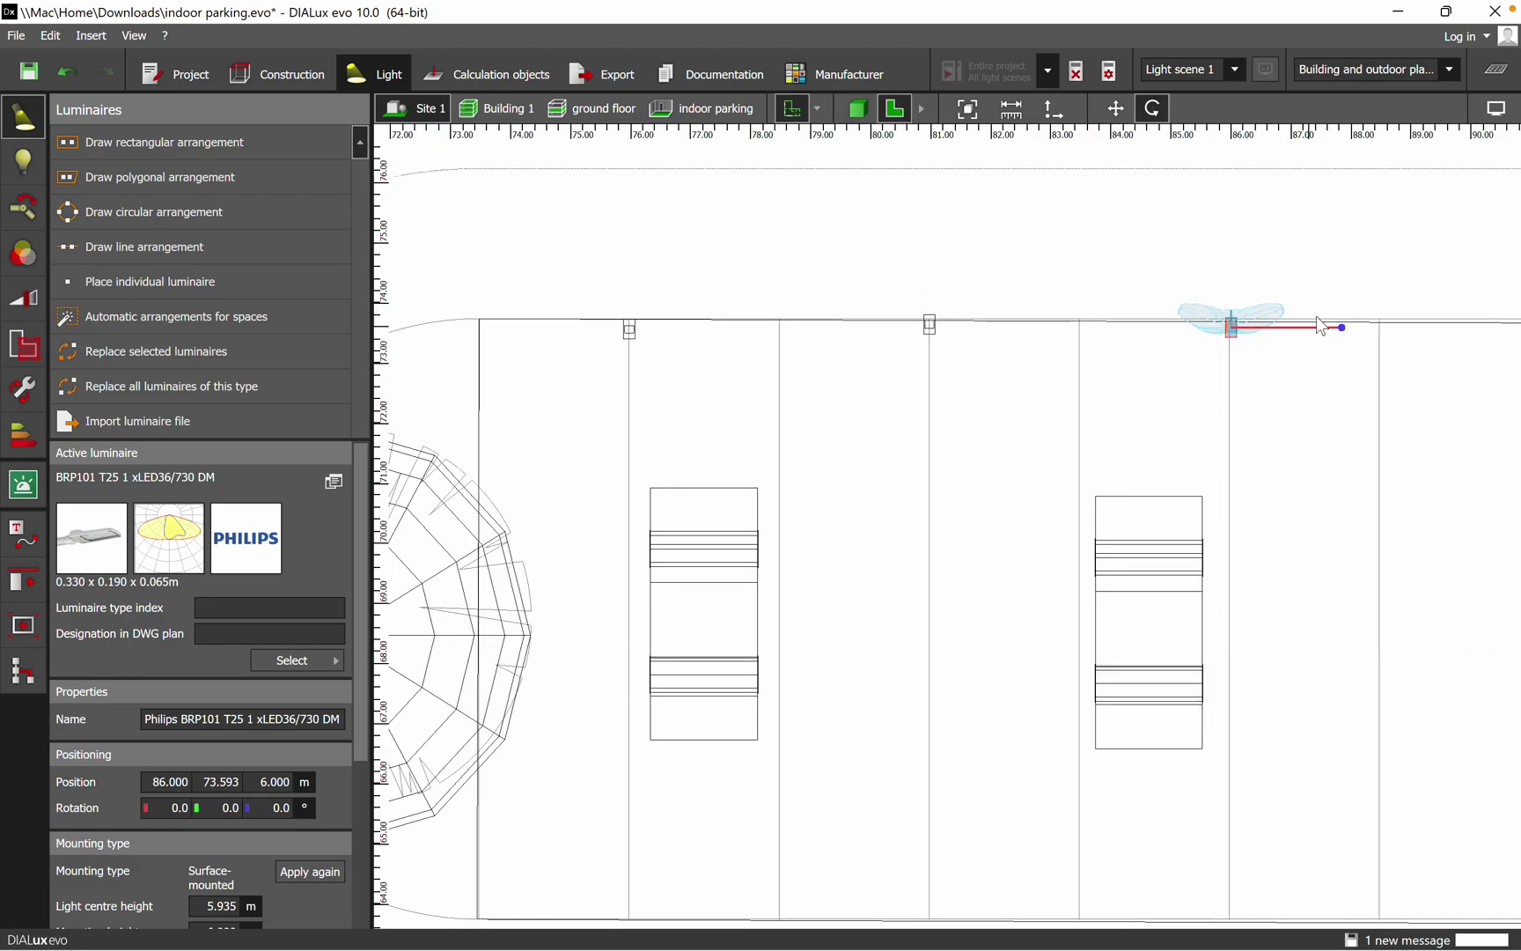
drag(1340, 327, 982, 334)
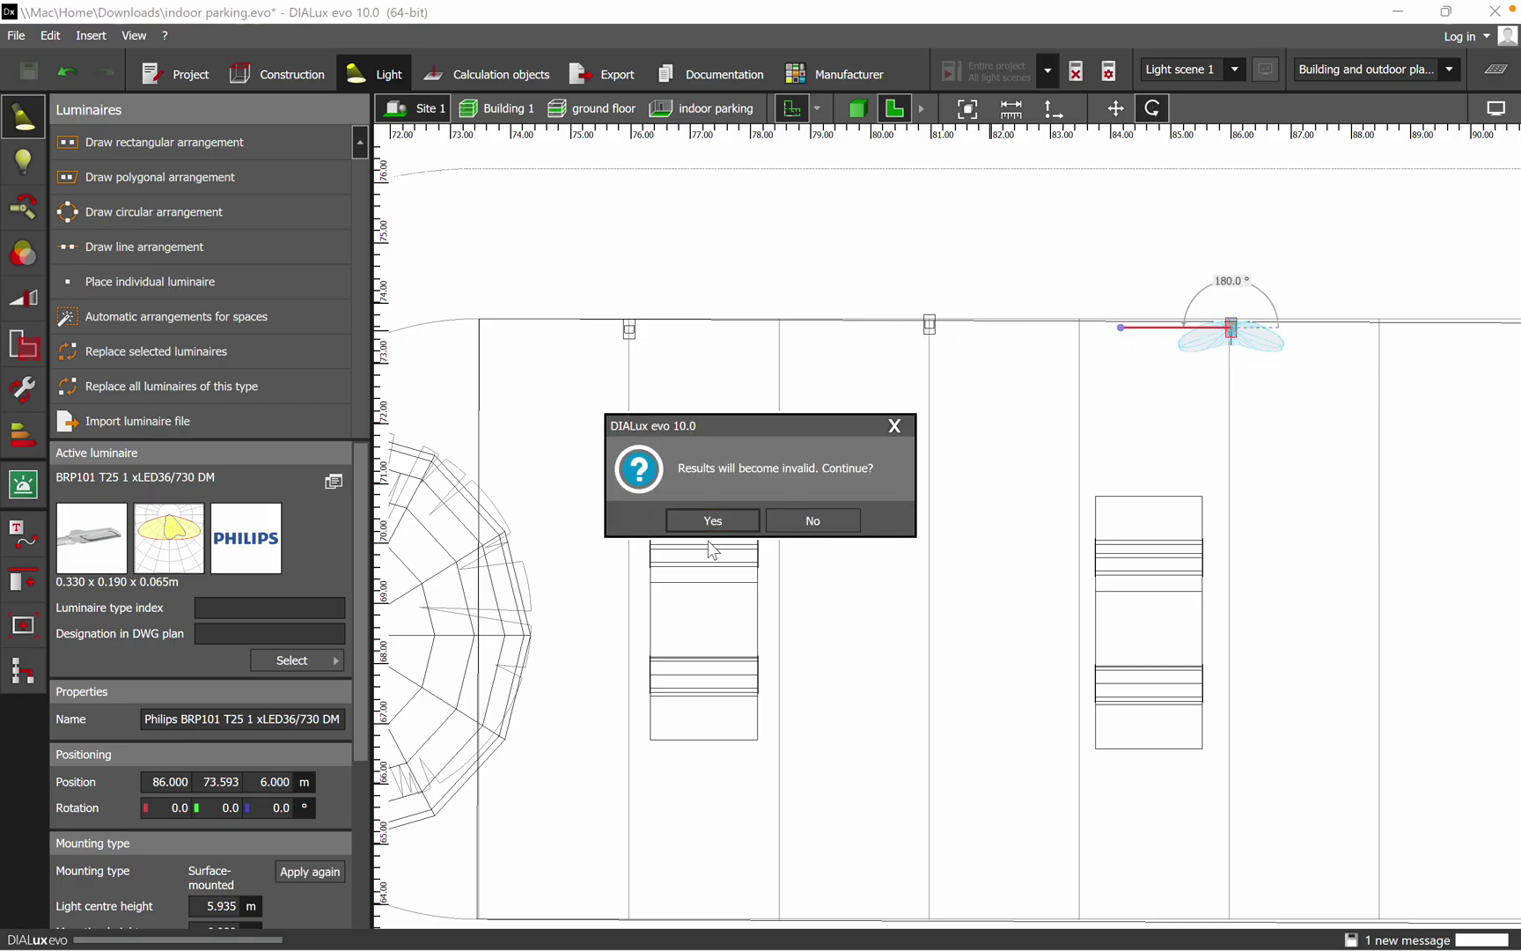
click(713, 521)
- Rotate the two other luminaires along the northern edge of the parking bays by 180° in the ground plane
click(933, 325)
right_click(934, 327)
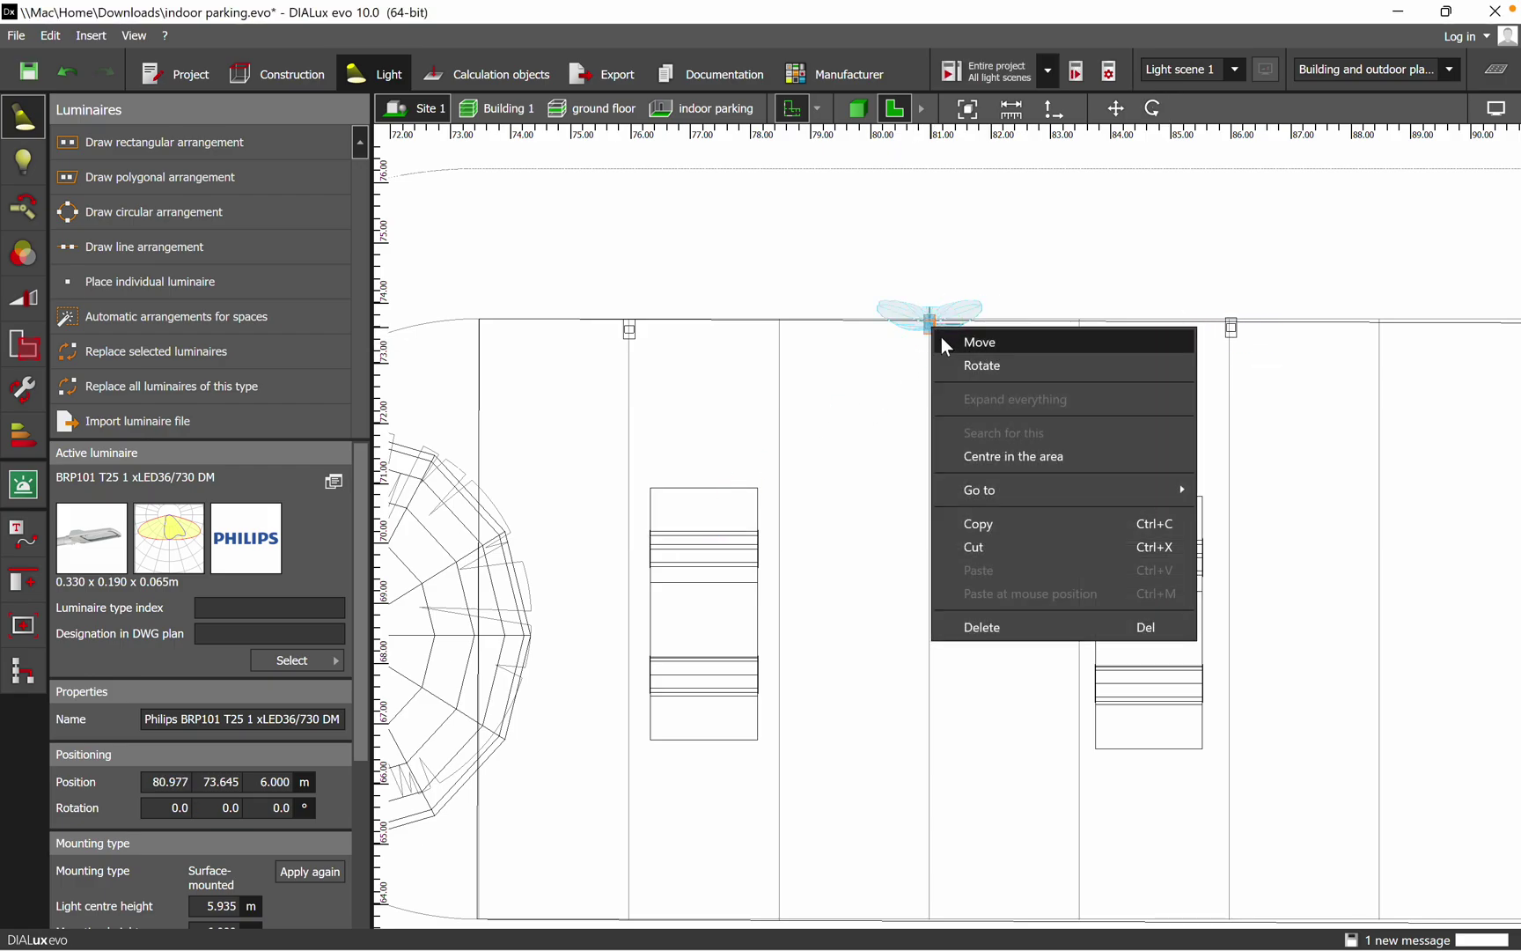
click(970, 364)
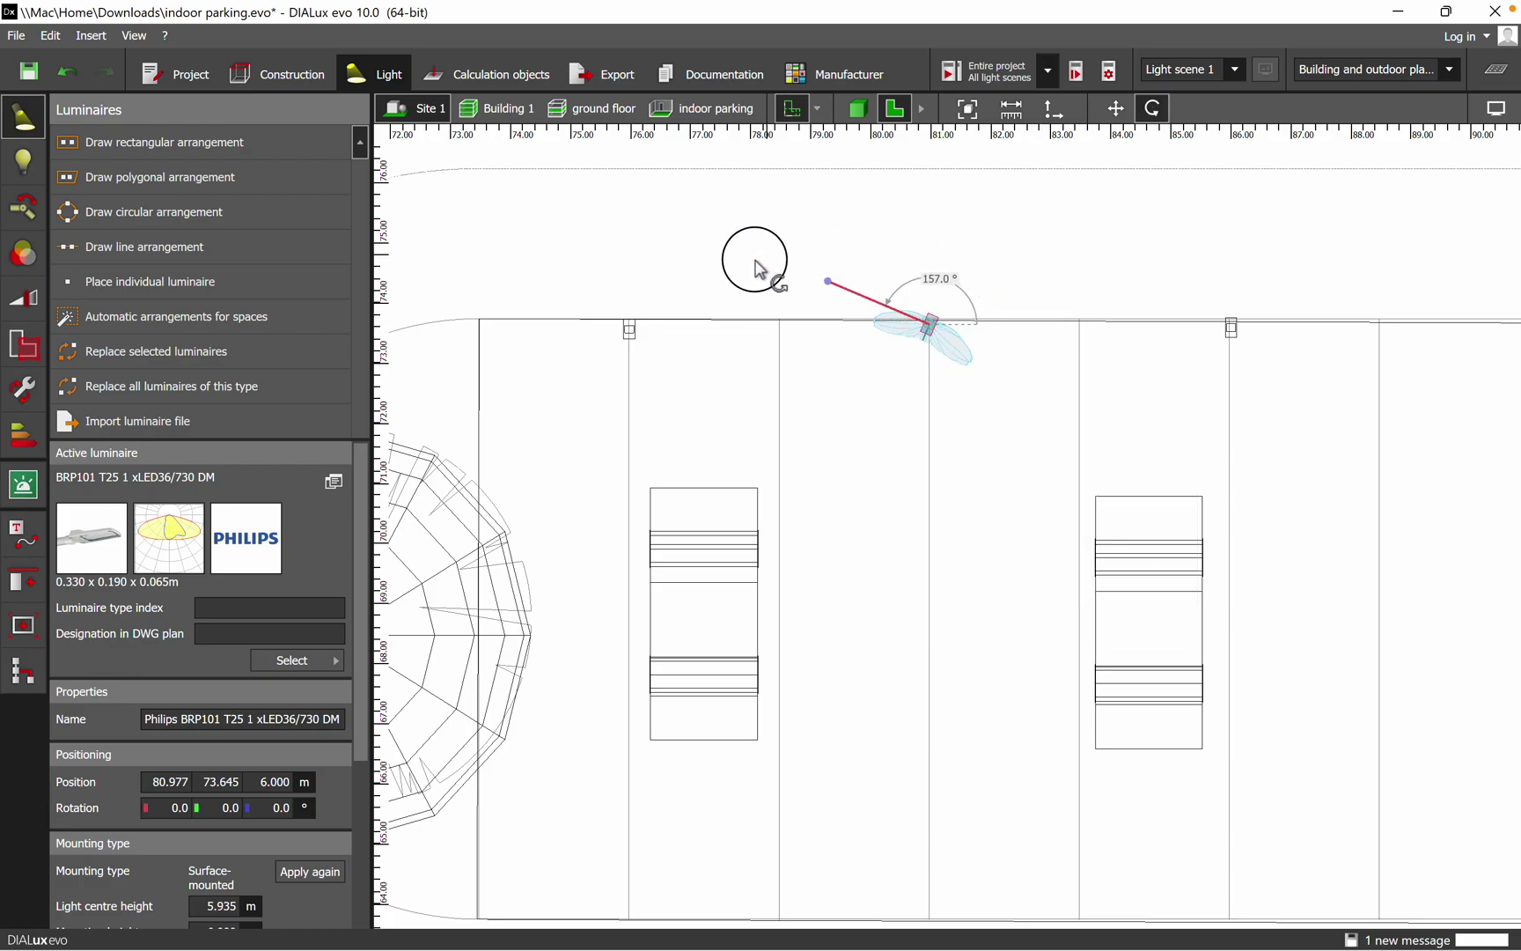
click(705, 333)
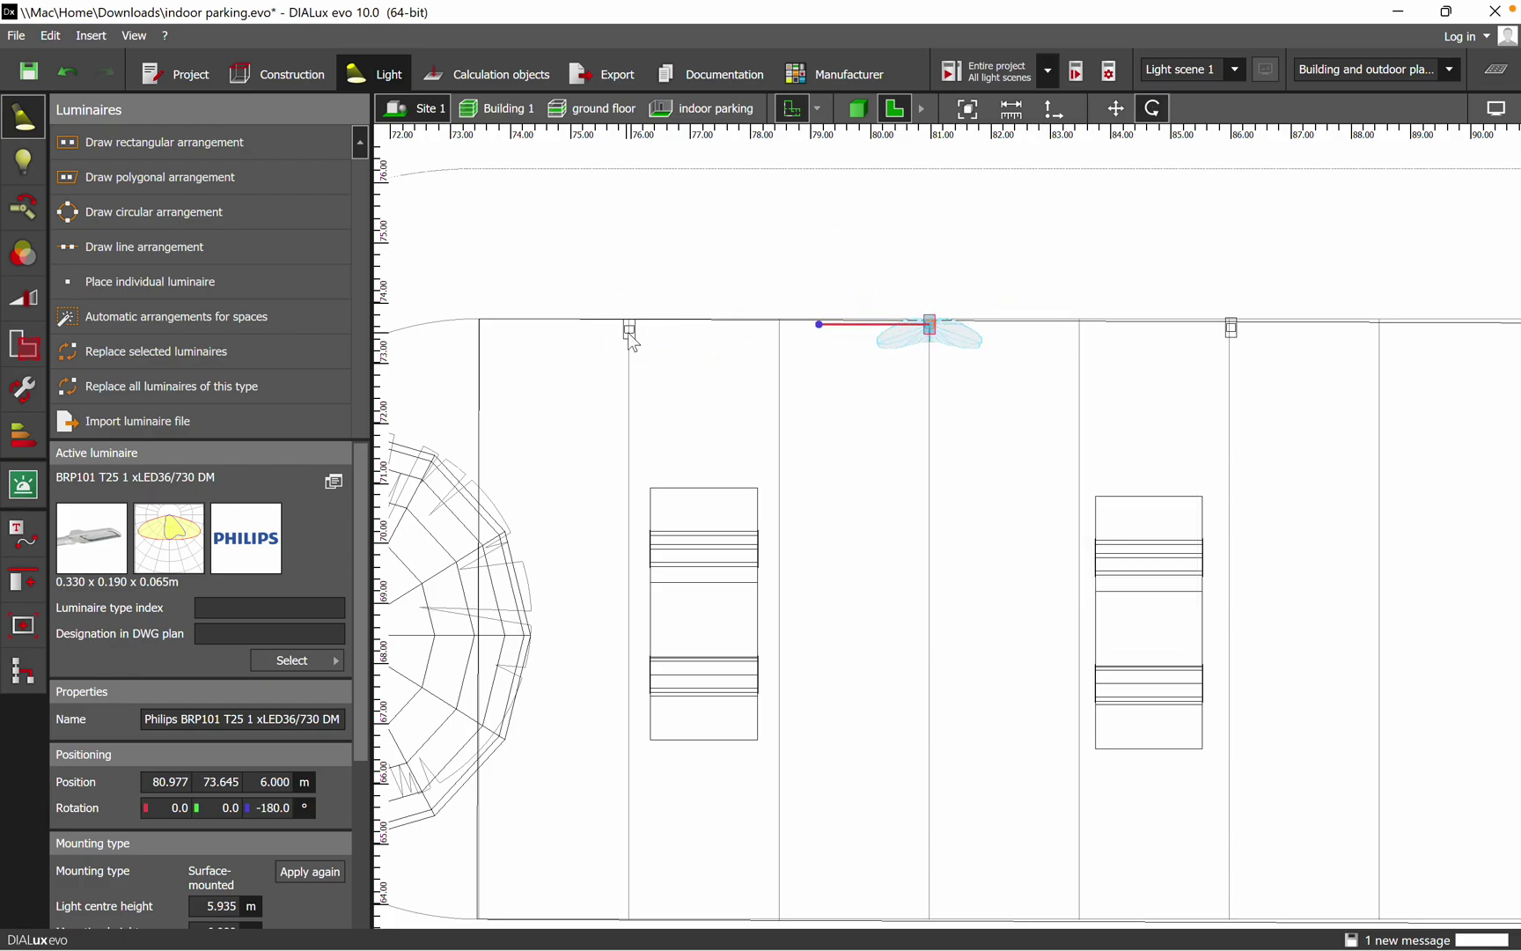
right_click(628, 332)
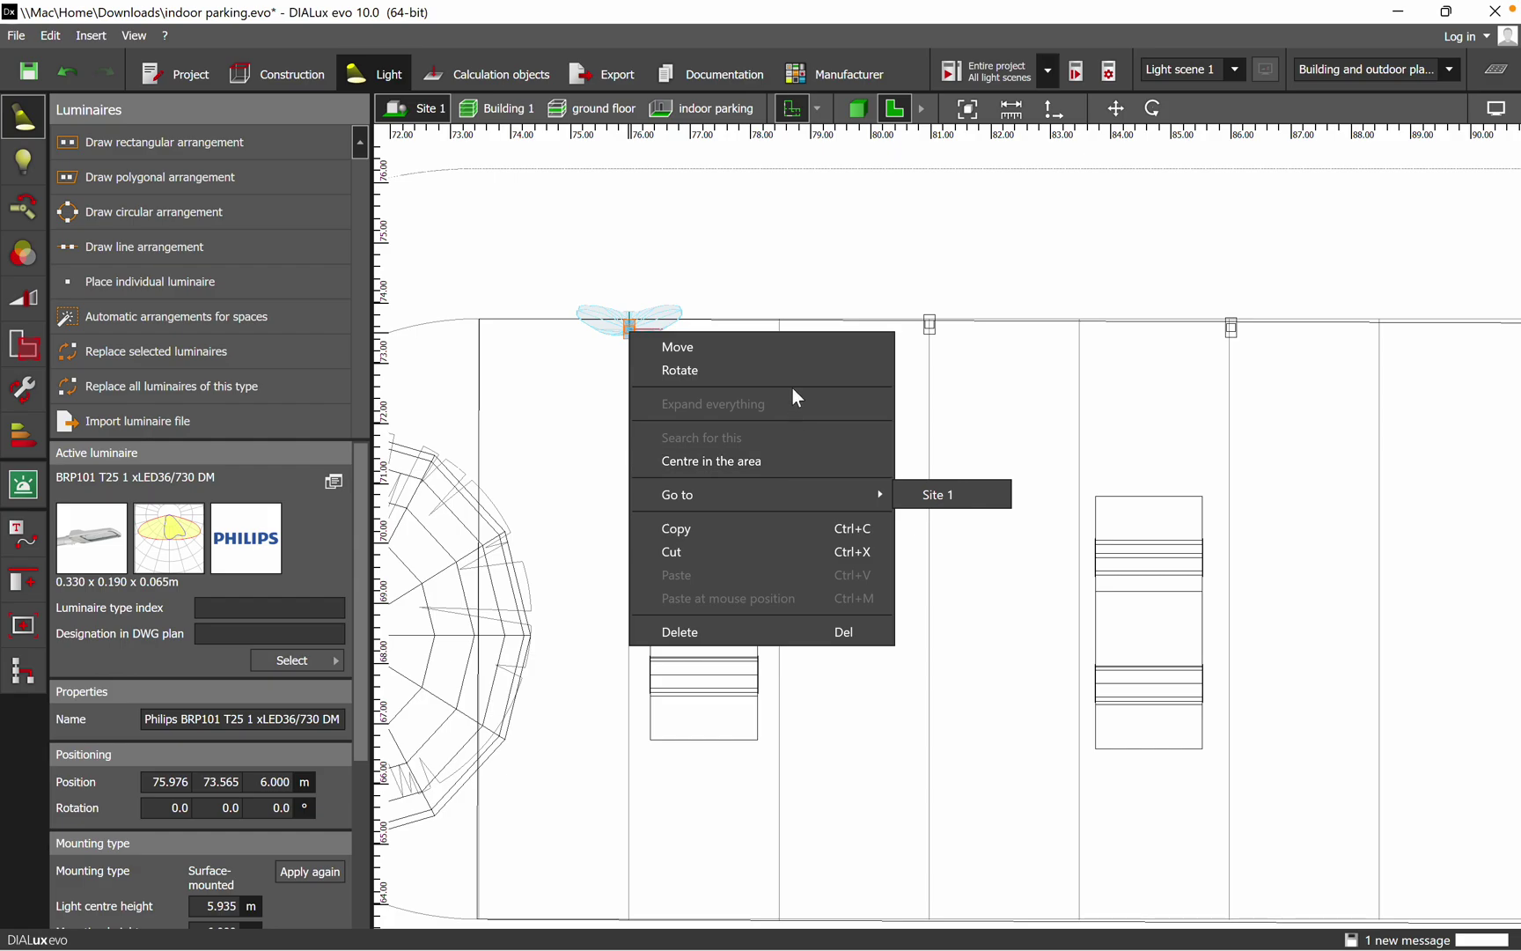
click(763, 374)
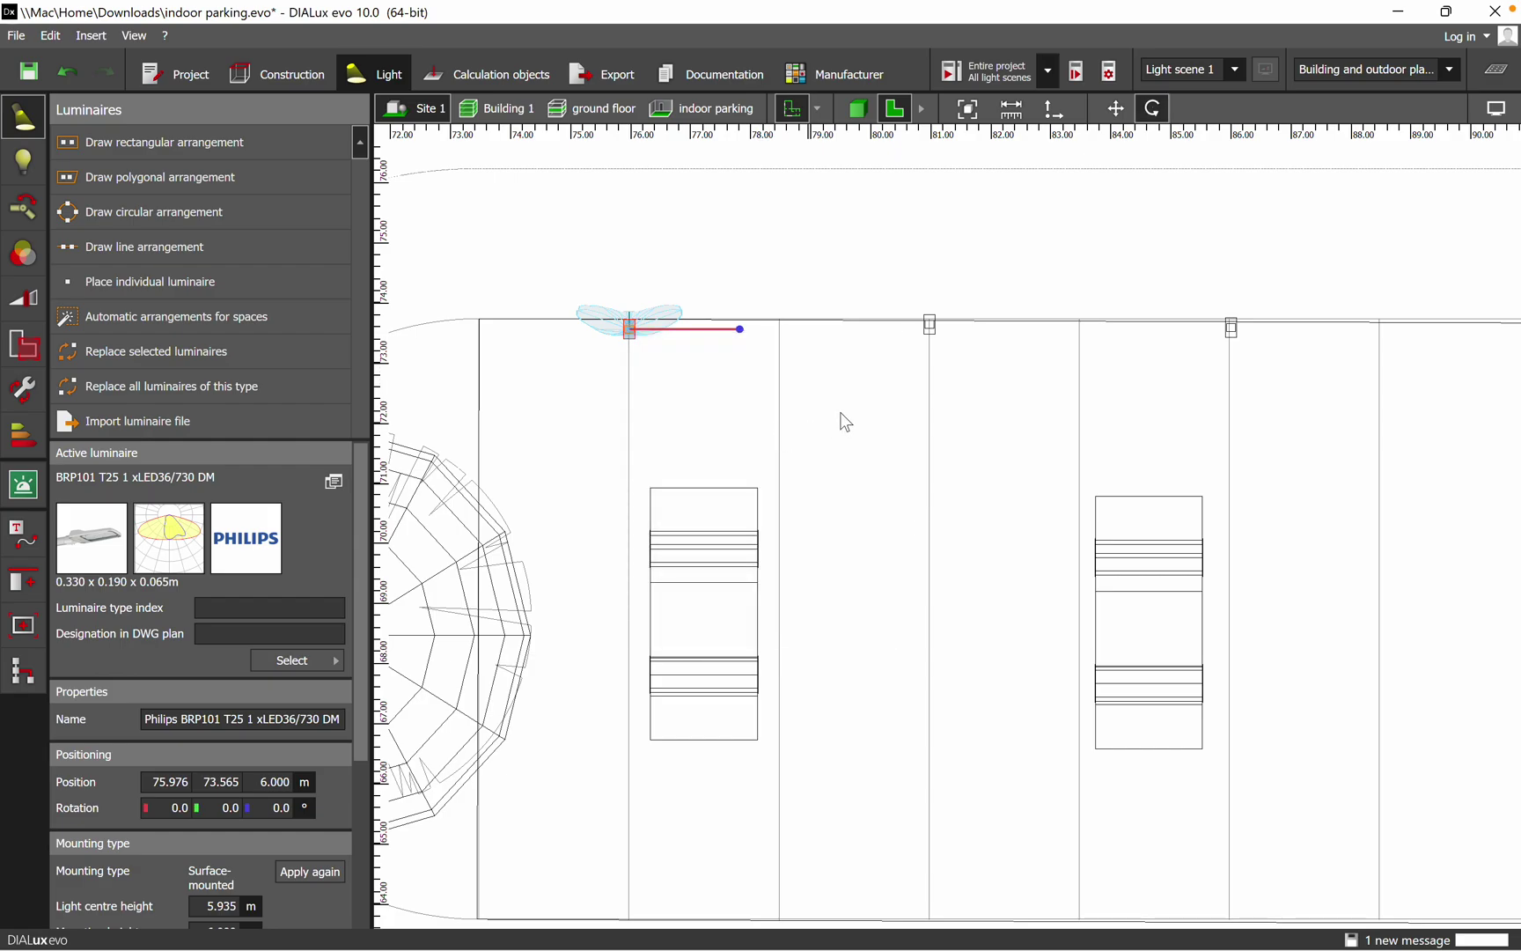
click(518, 338)
- Copy the easternmost luminaire, paste it at the northern end of the line between bays eight and nine, and clear the selection
scroll(985, 400, down, 4)
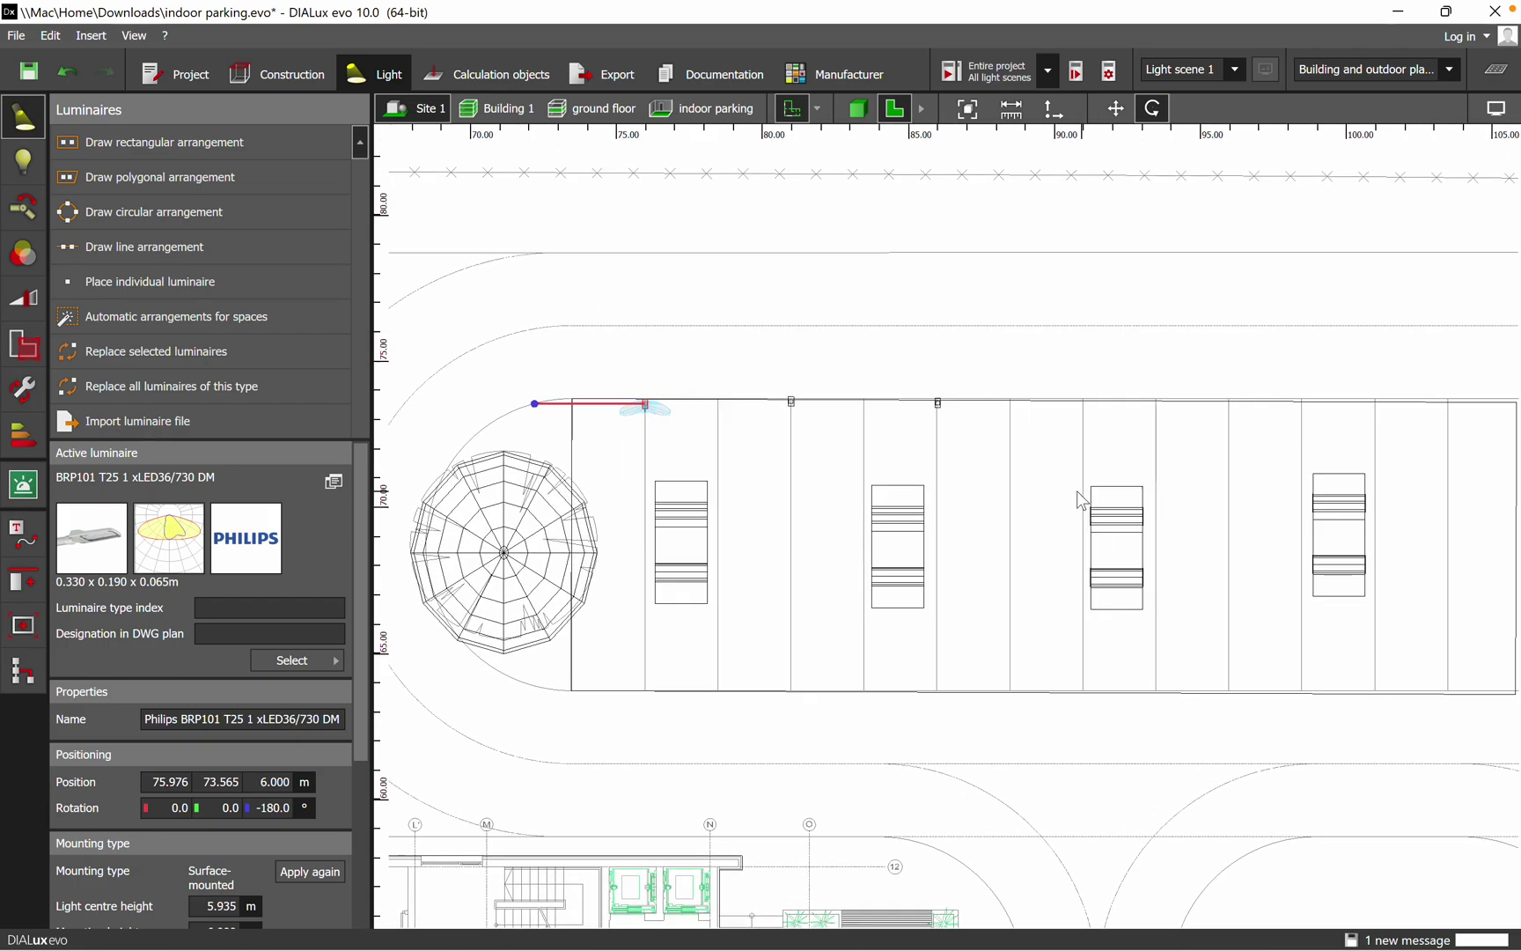
click(923, 406)
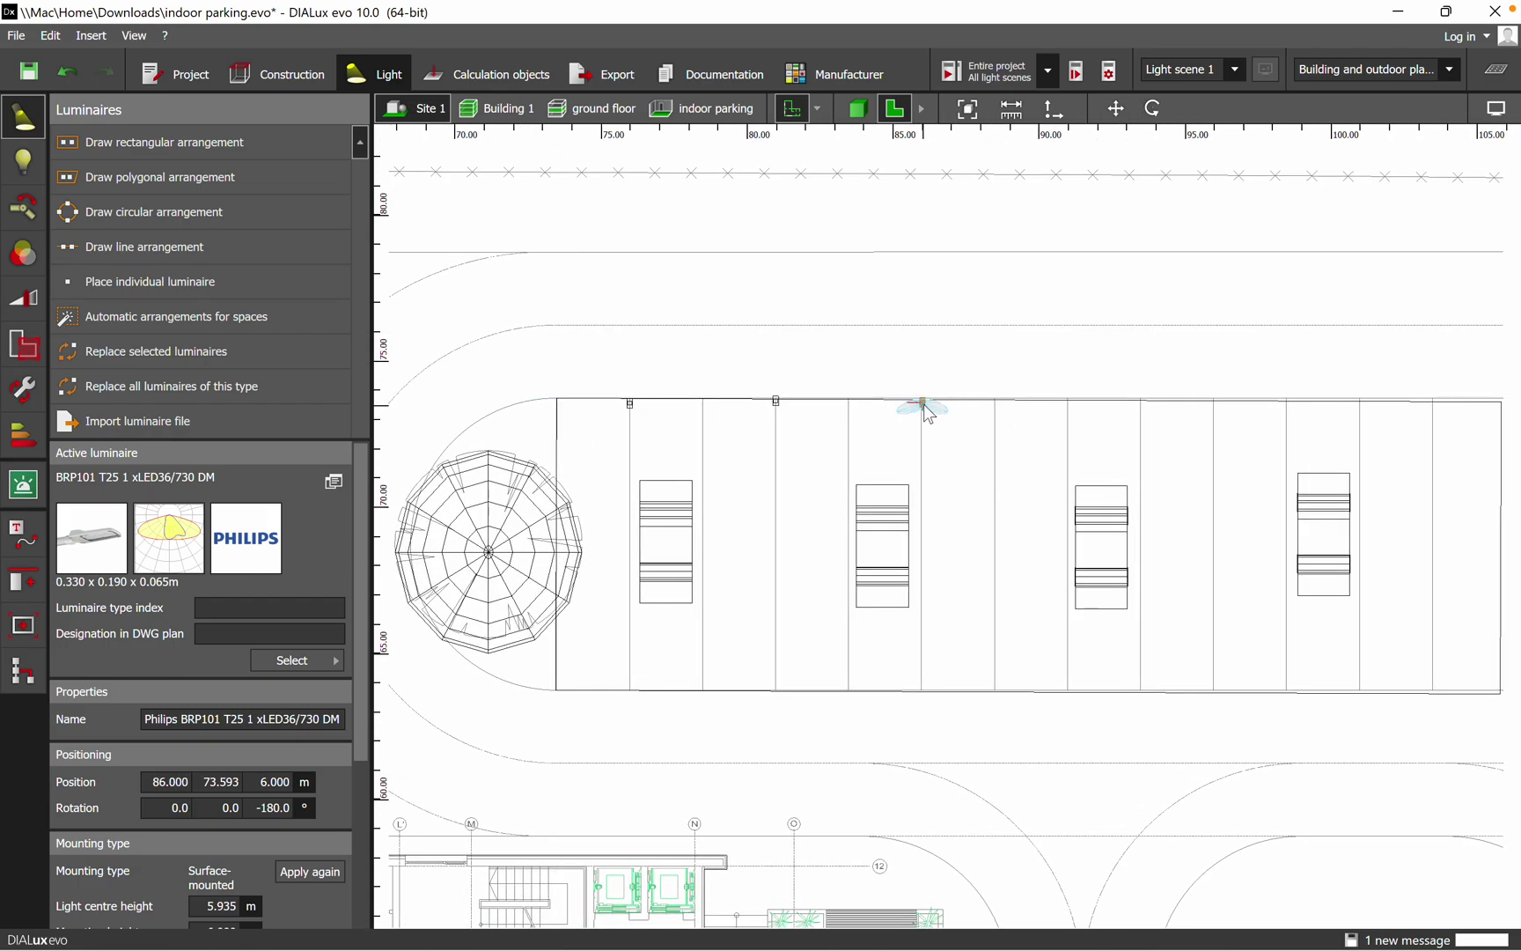
right_click(923, 405)
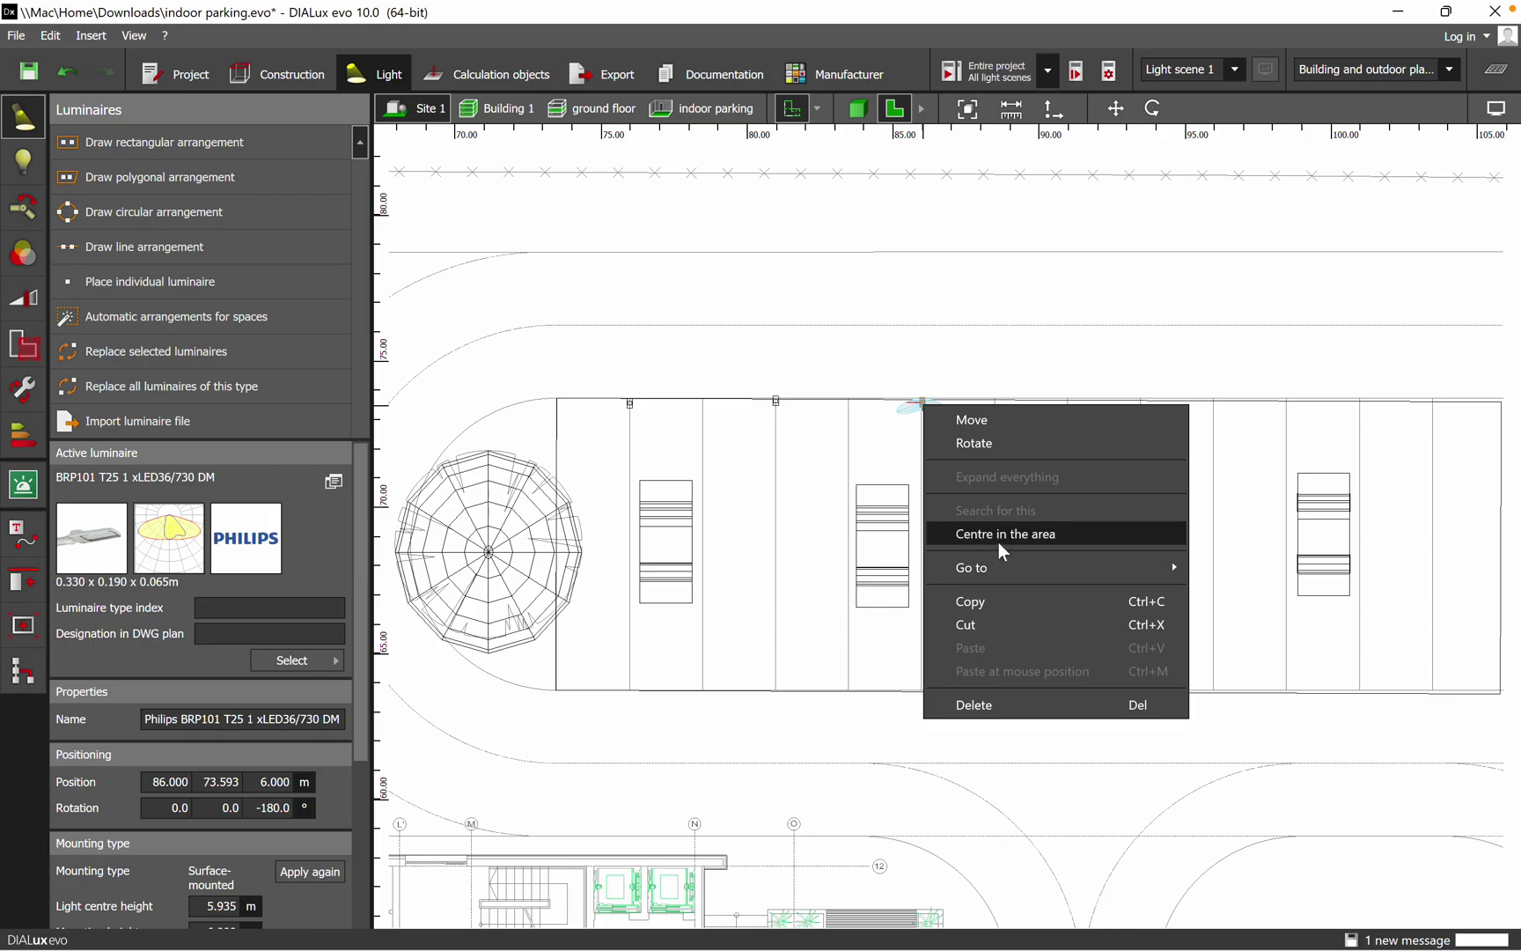
click(970, 600)
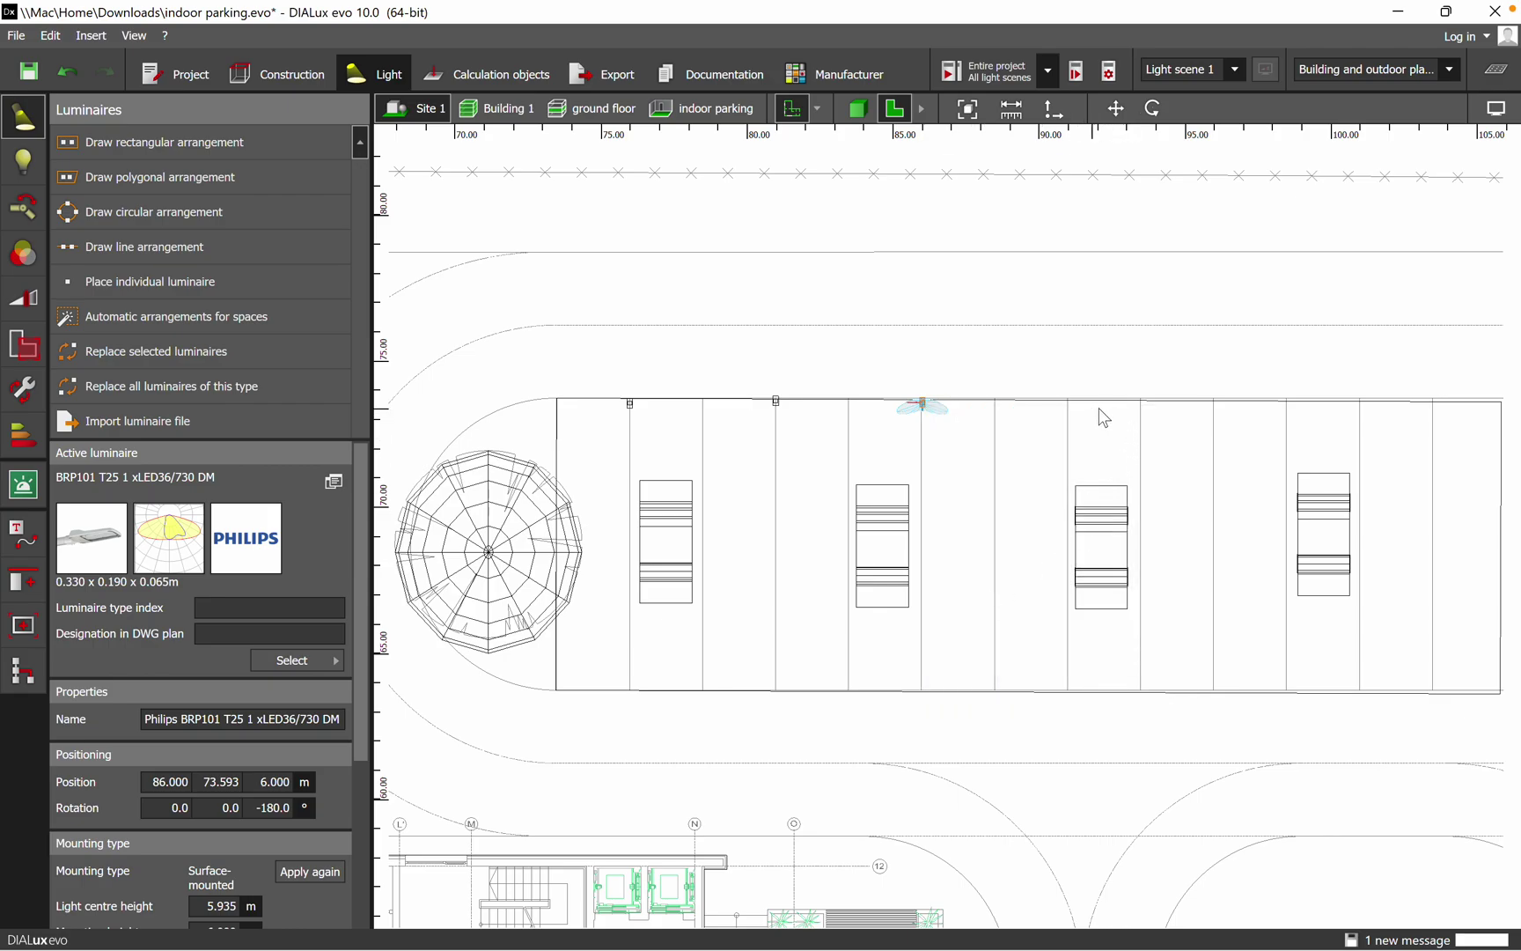
click(1142, 405)
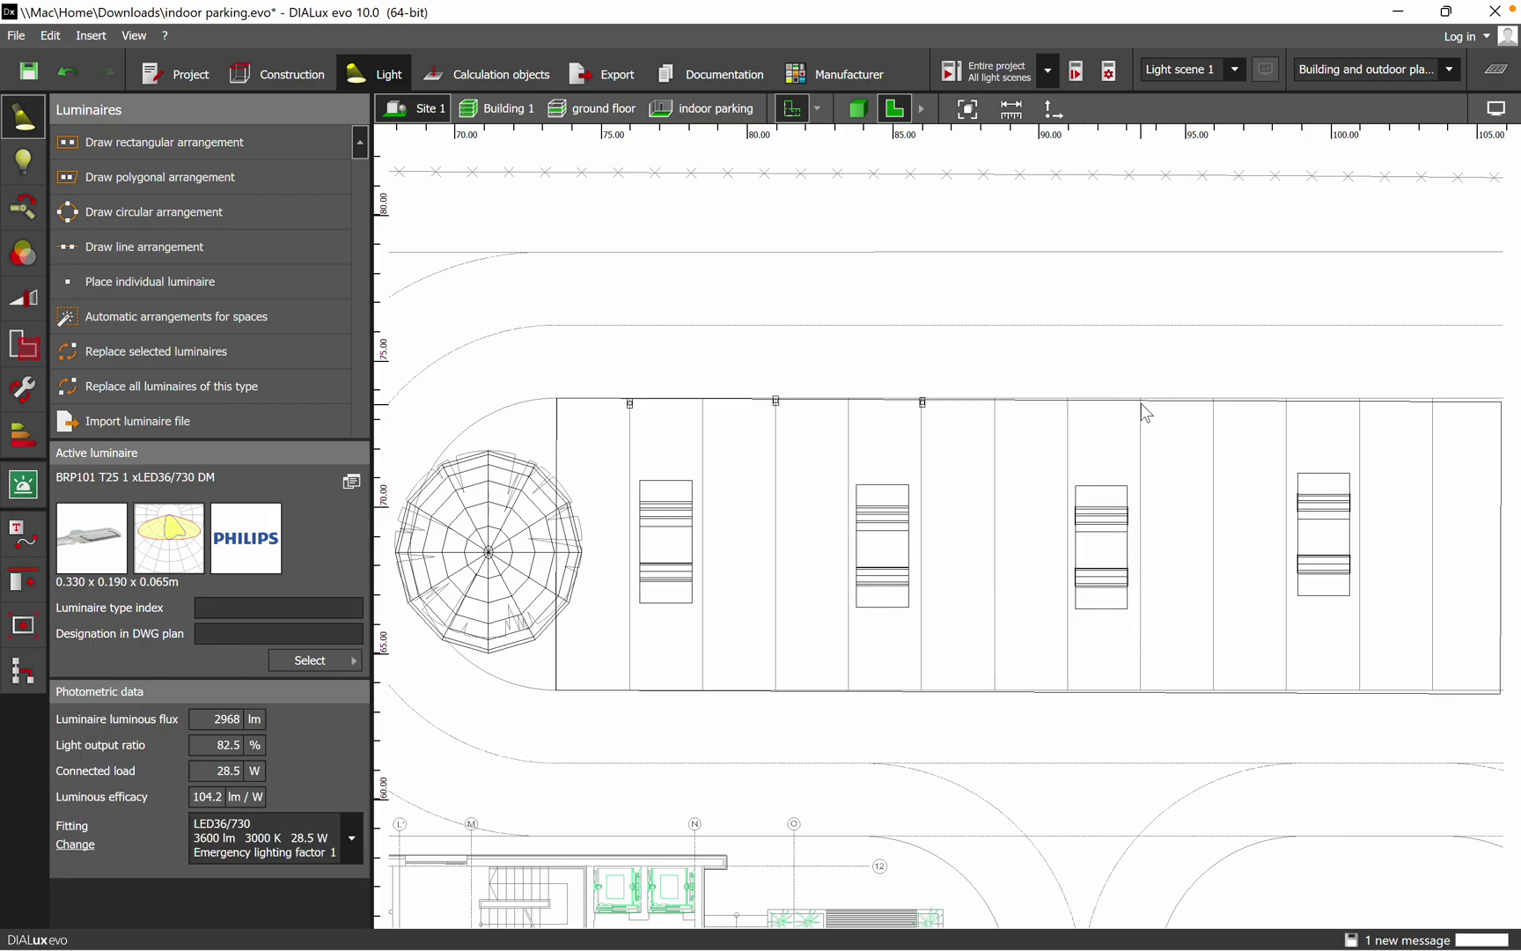
right_click(1142, 405)
click(1180, 520)
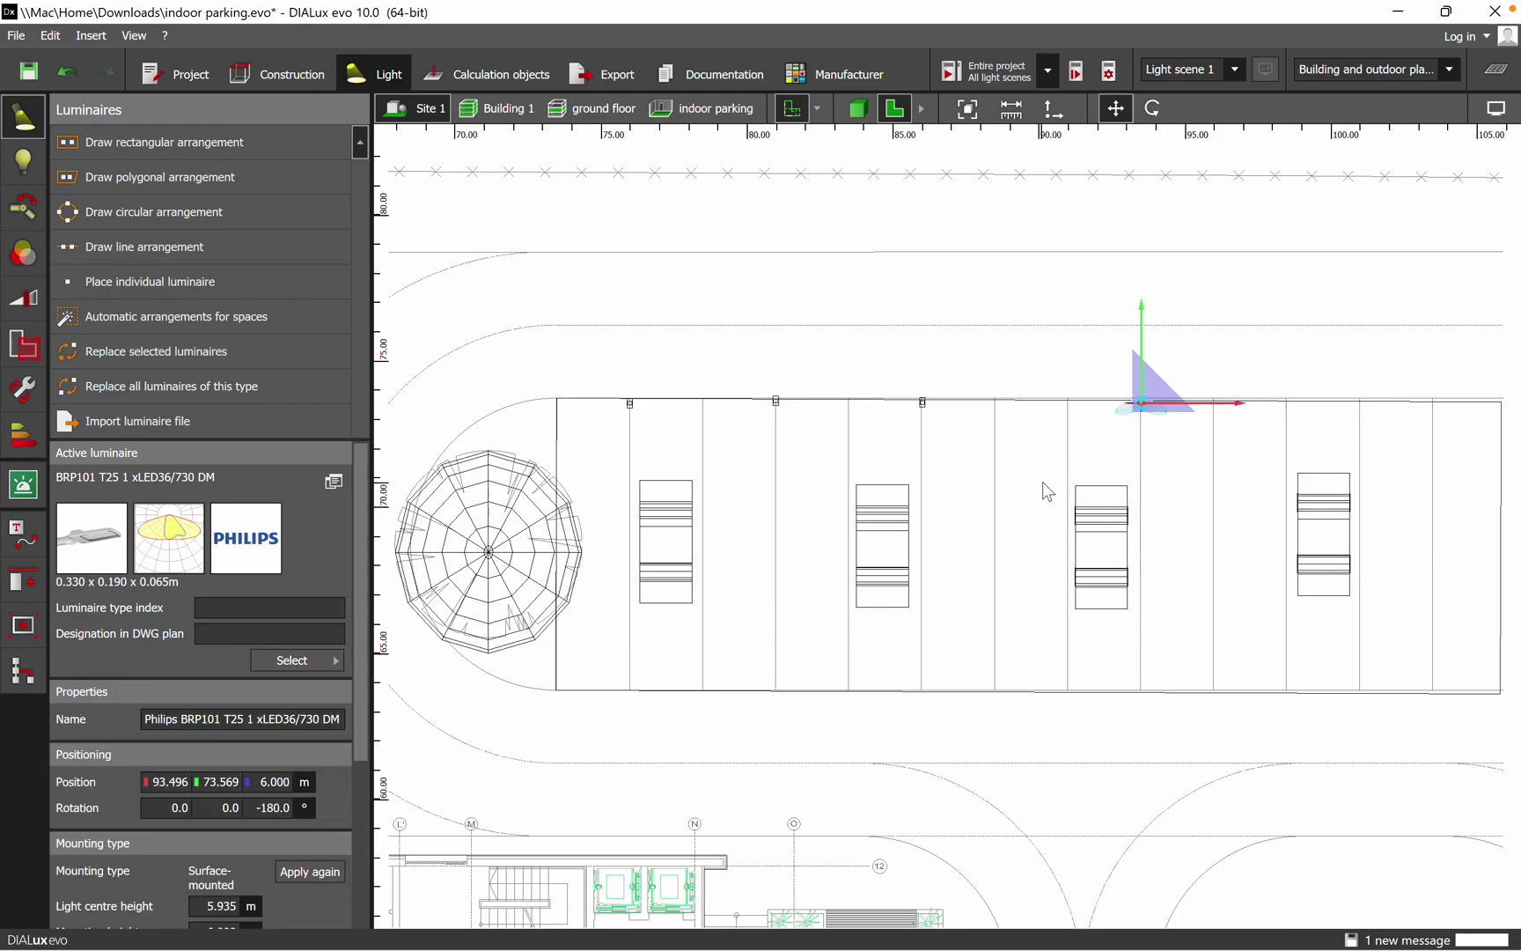
click(1042, 480)
- Calculate the entire project and examine the false-colour result over the northern parking area in 3D from several angles
scroll(1047, 471, down, 1)
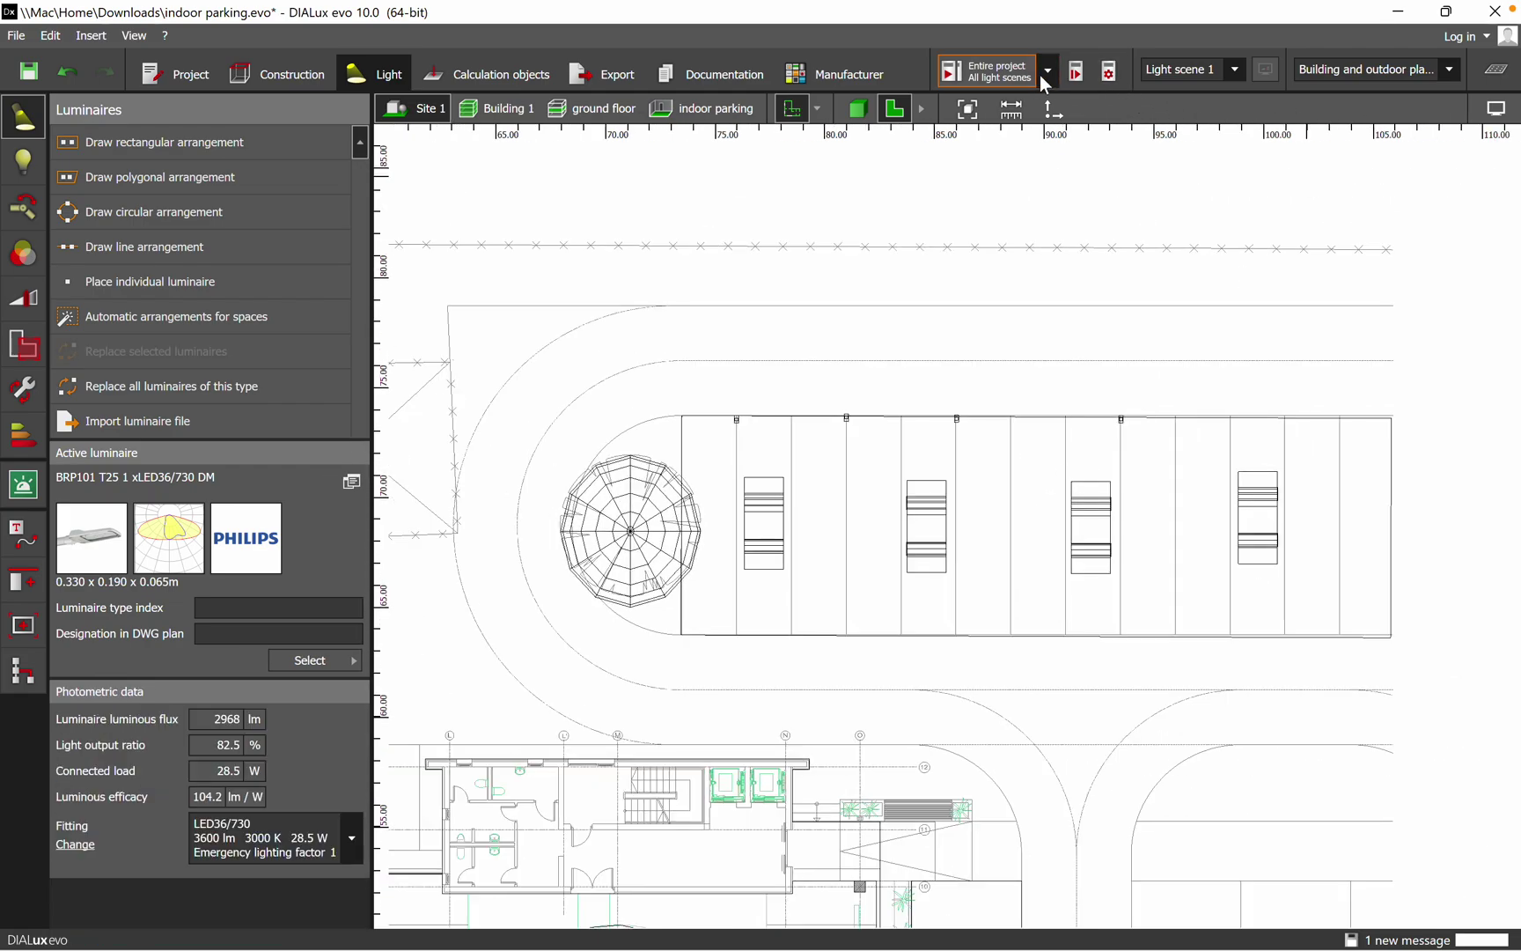
click(988, 72)
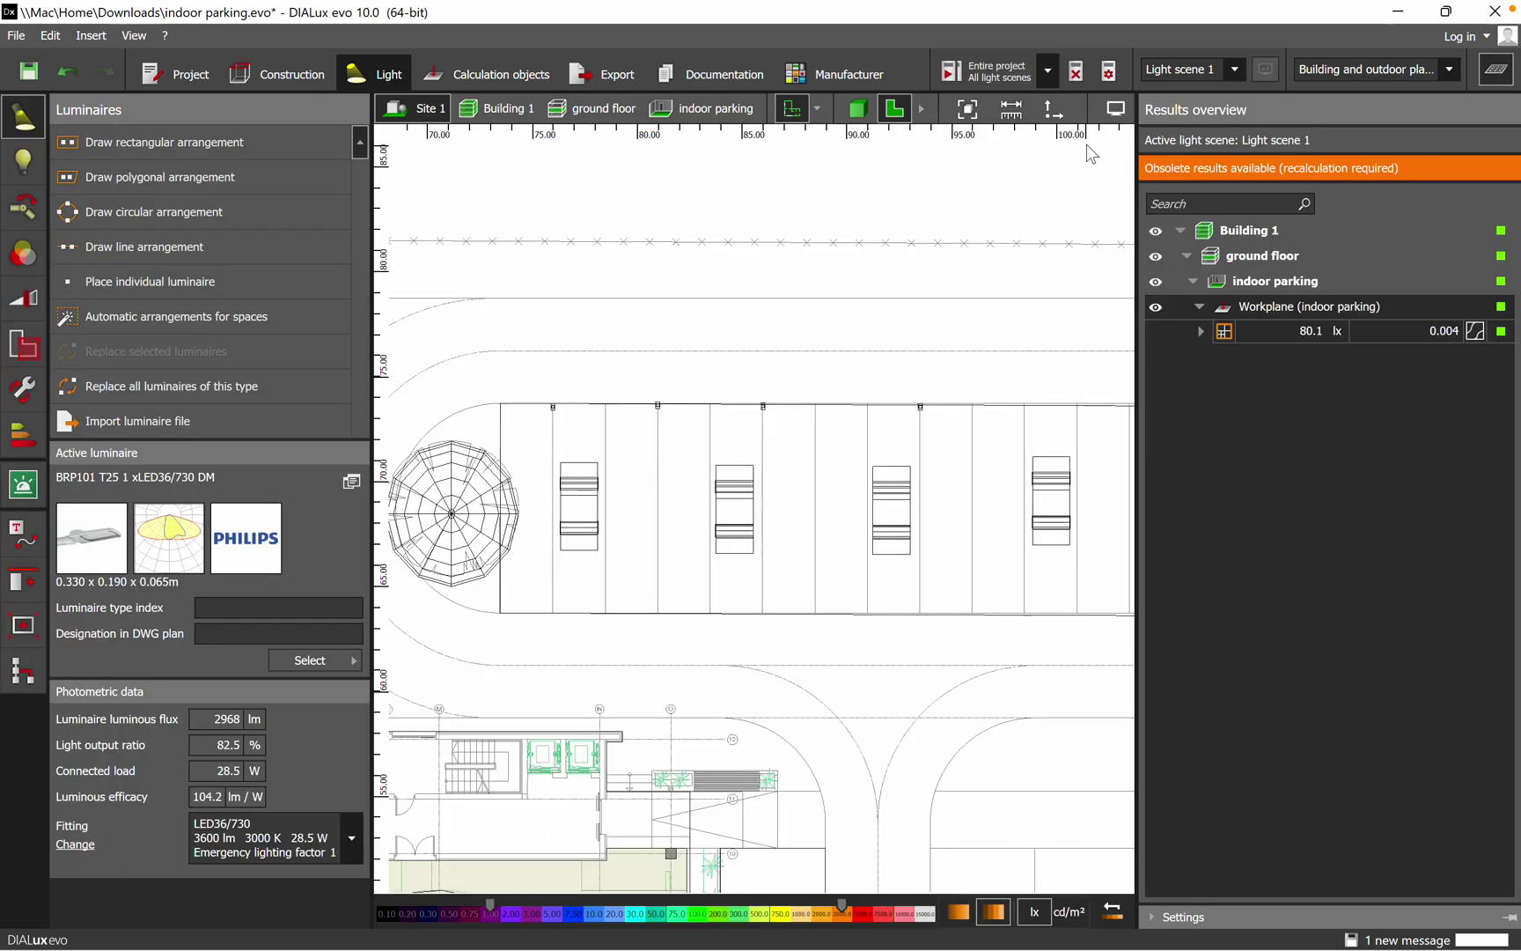
click(1495, 69)
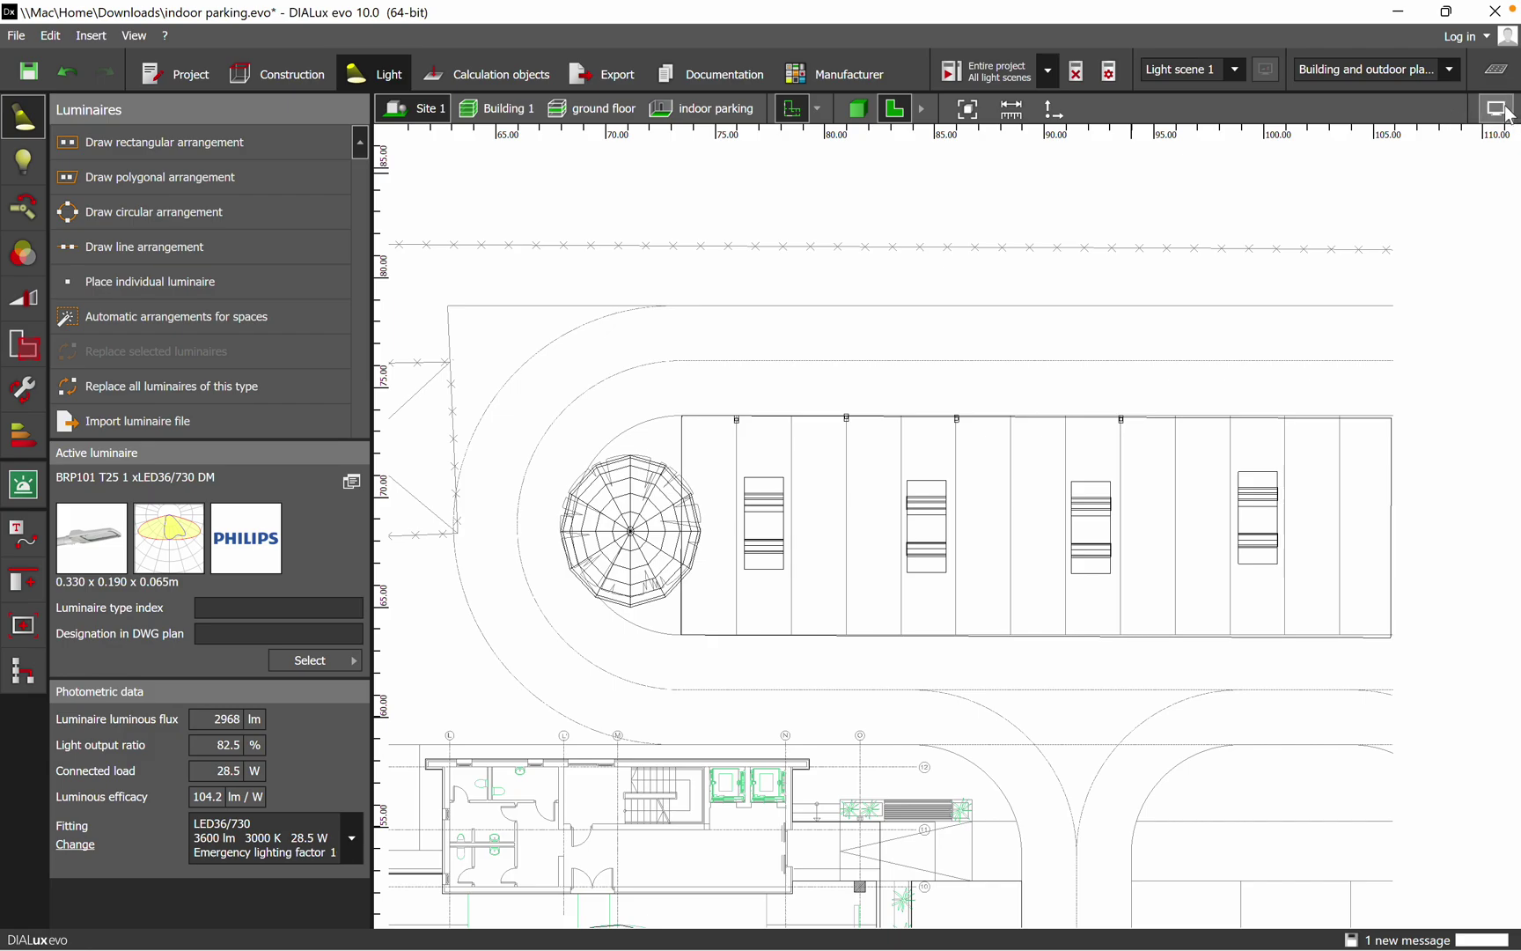
click(859, 110)
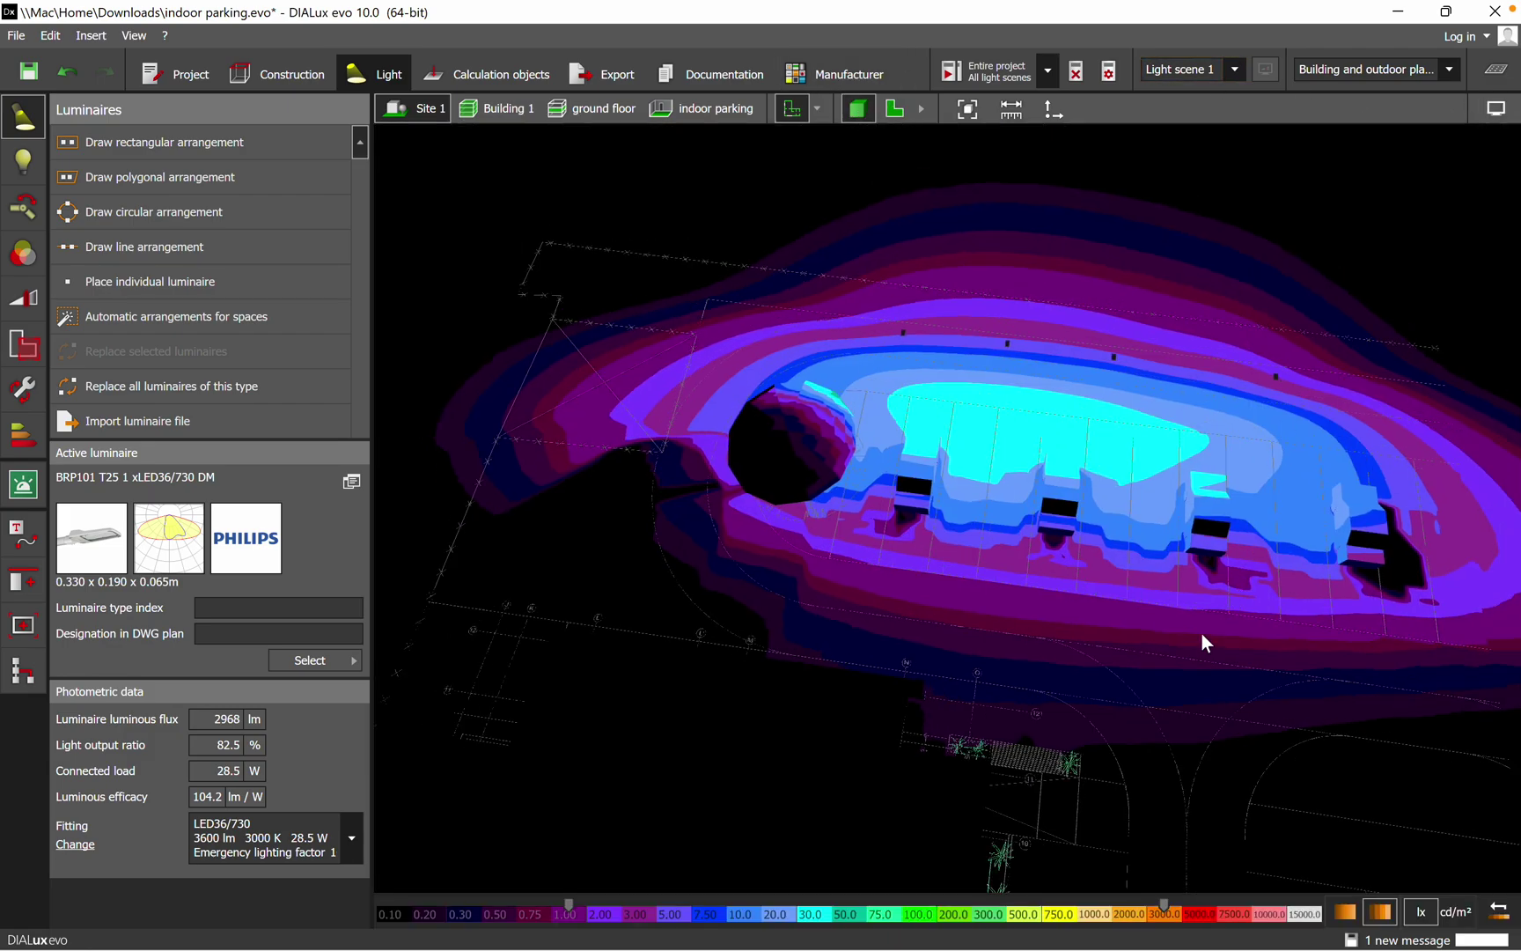
right_drag(1216, 673, 918, 744)
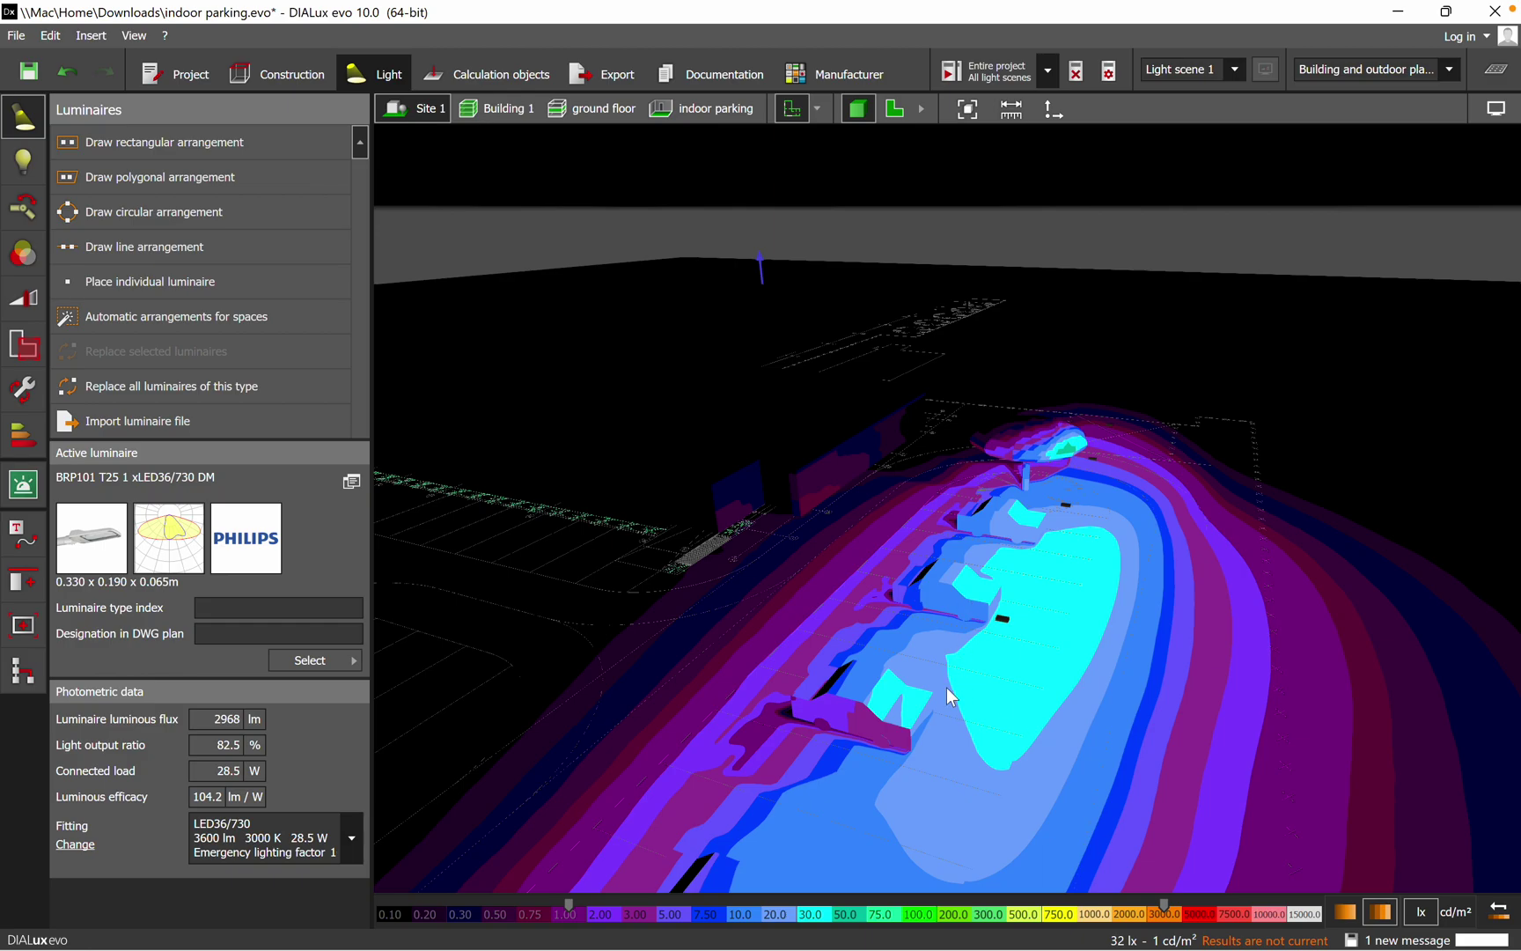
drag(947, 689, 1160, 780)
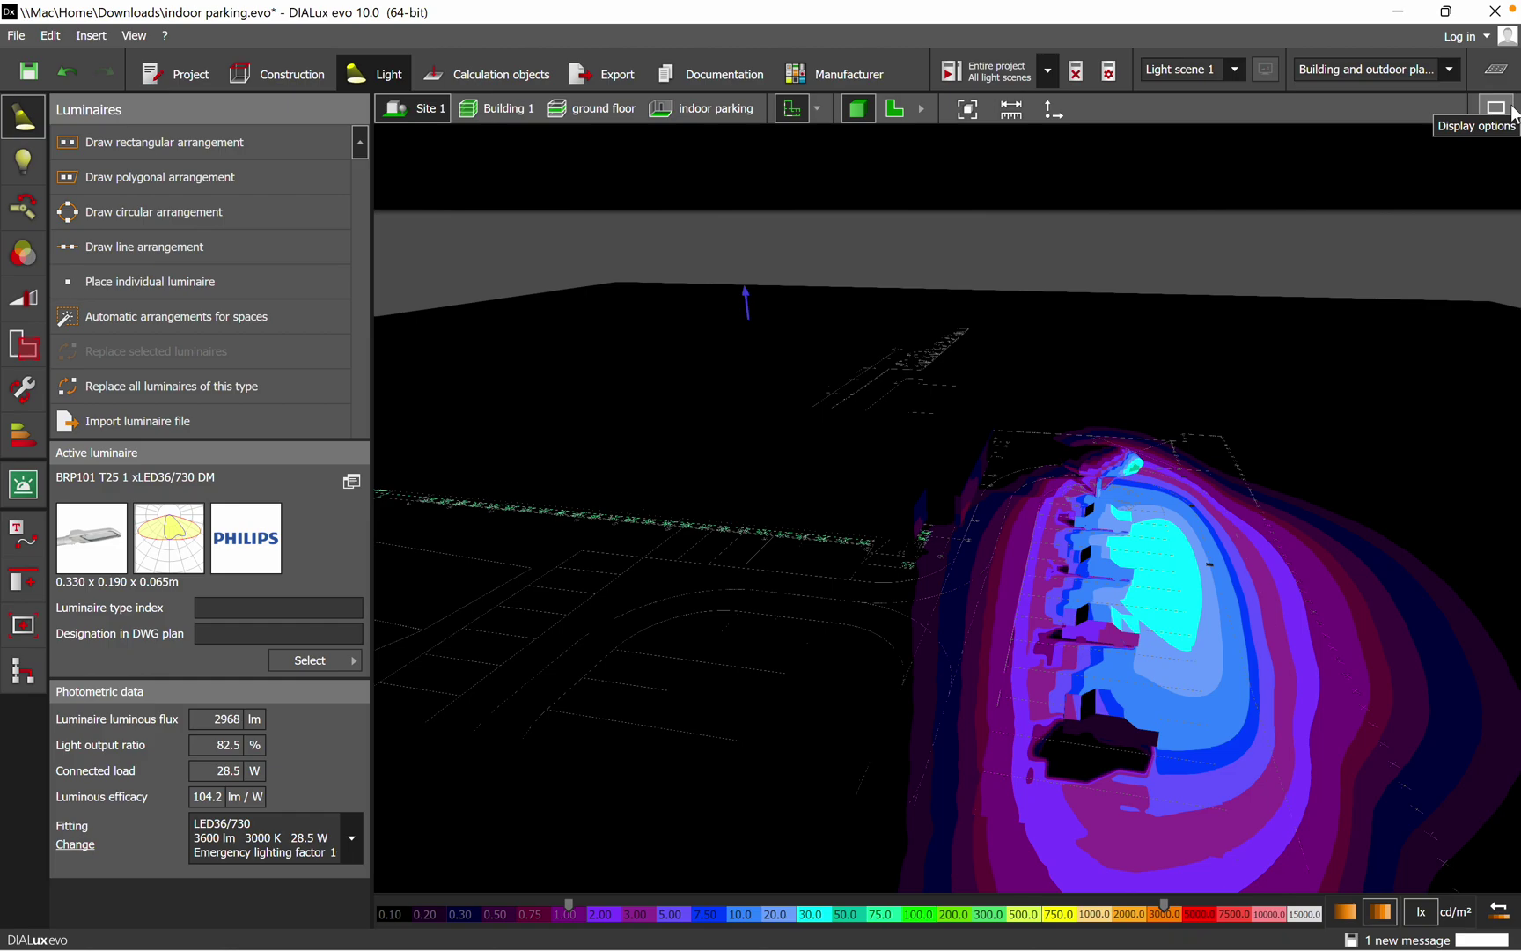
drag(1083, 699, 946, 768)
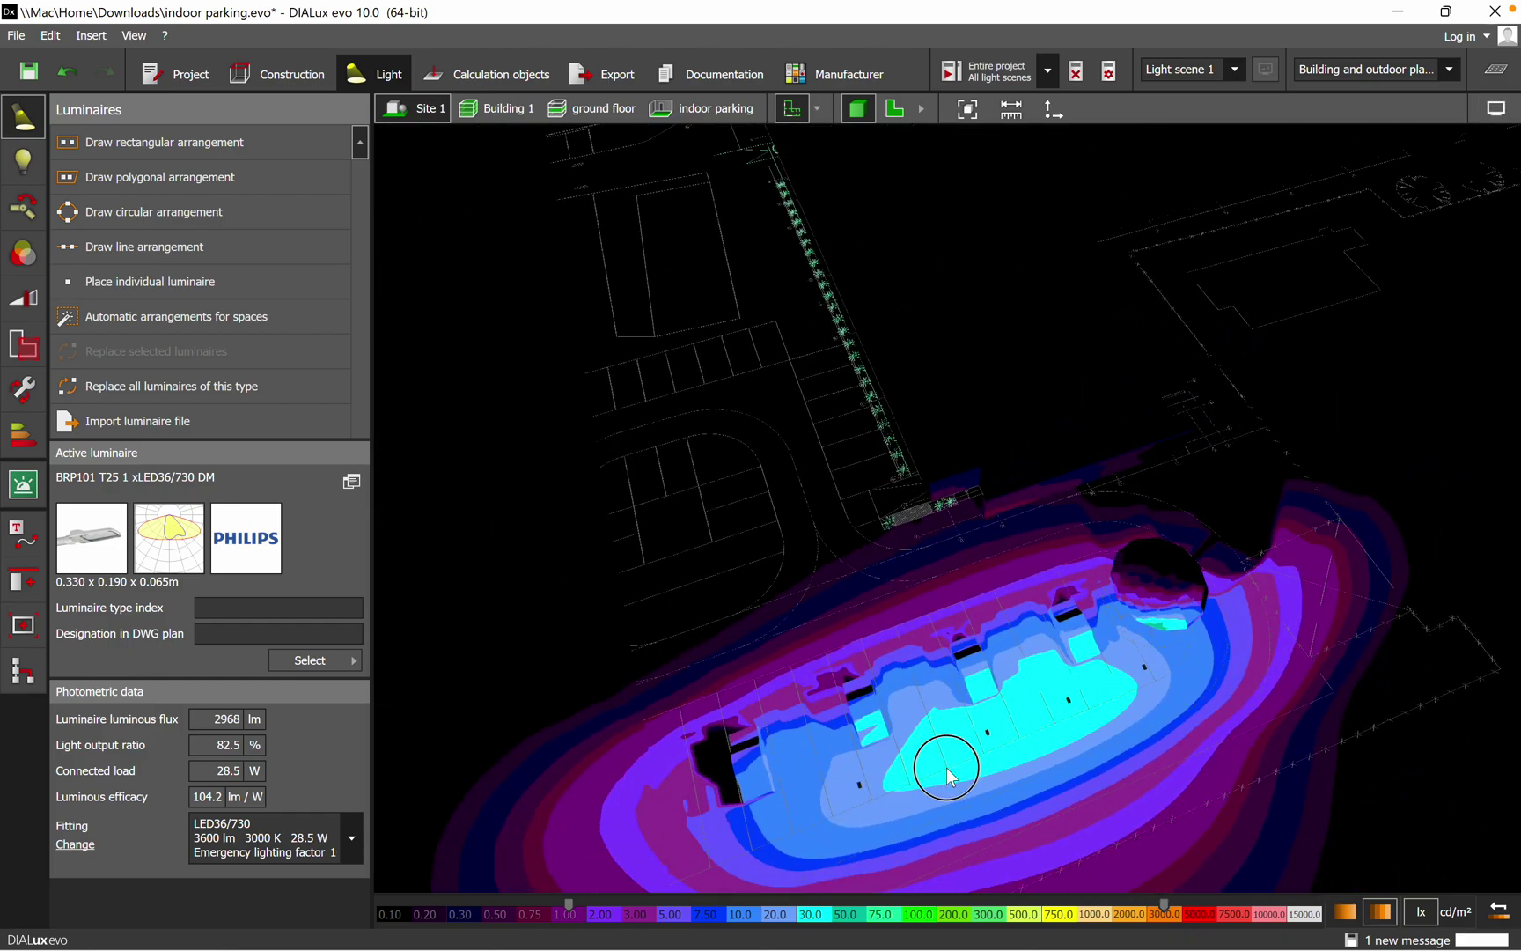
middle_drag(982, 680, 1025, 571)
scroll(1028, 572, up, 3)
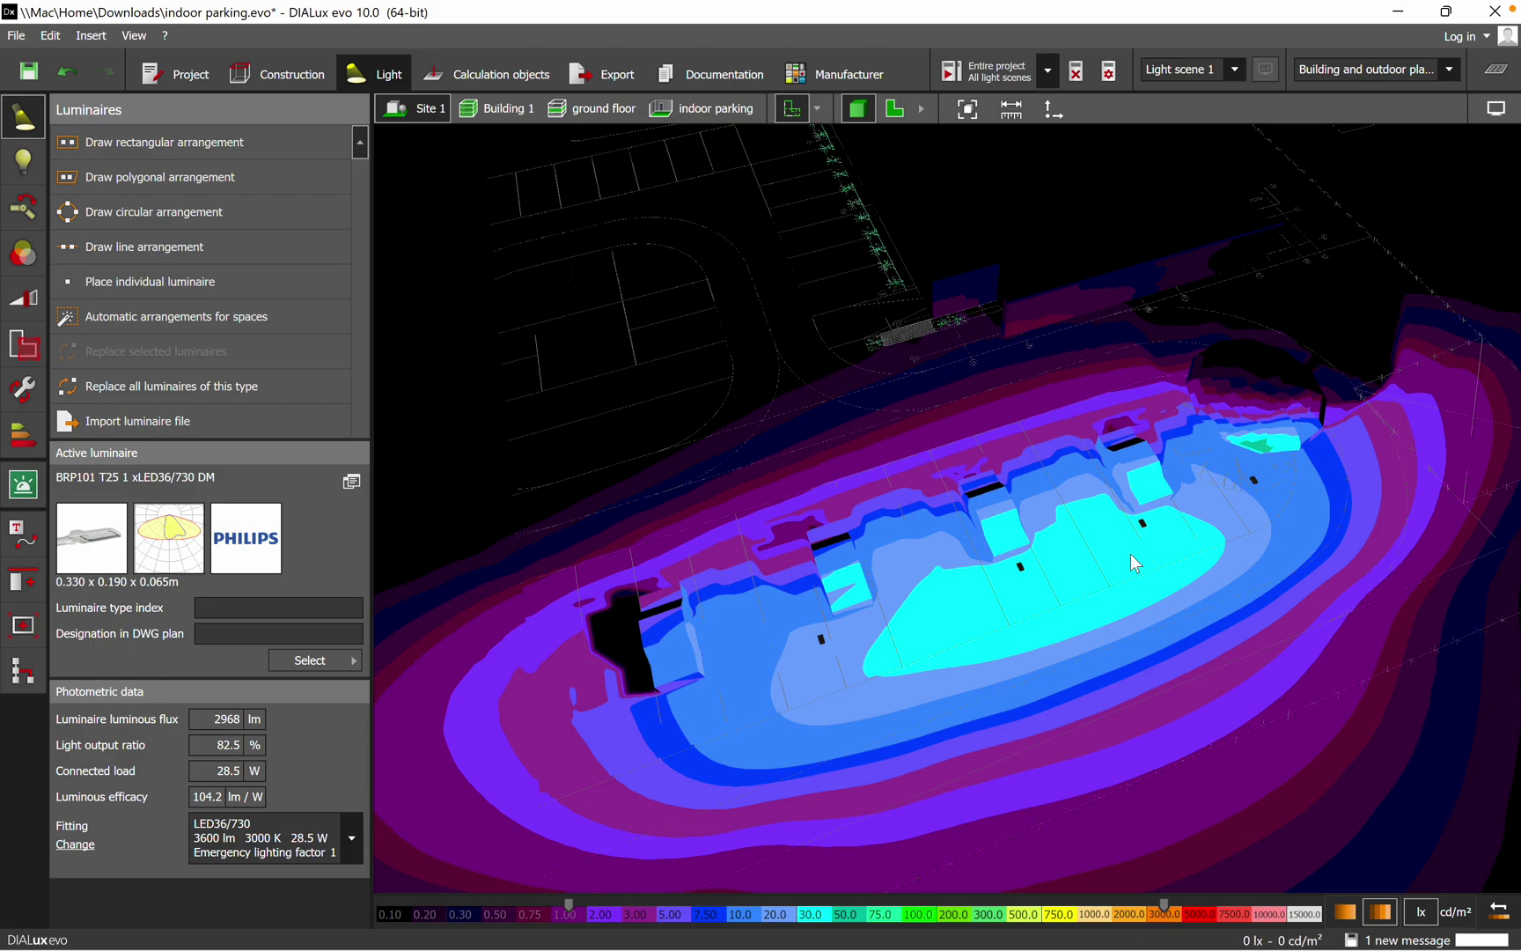
- Delete the two middle luminaires of the northern row, leaving only the first and last
click(1024, 573)
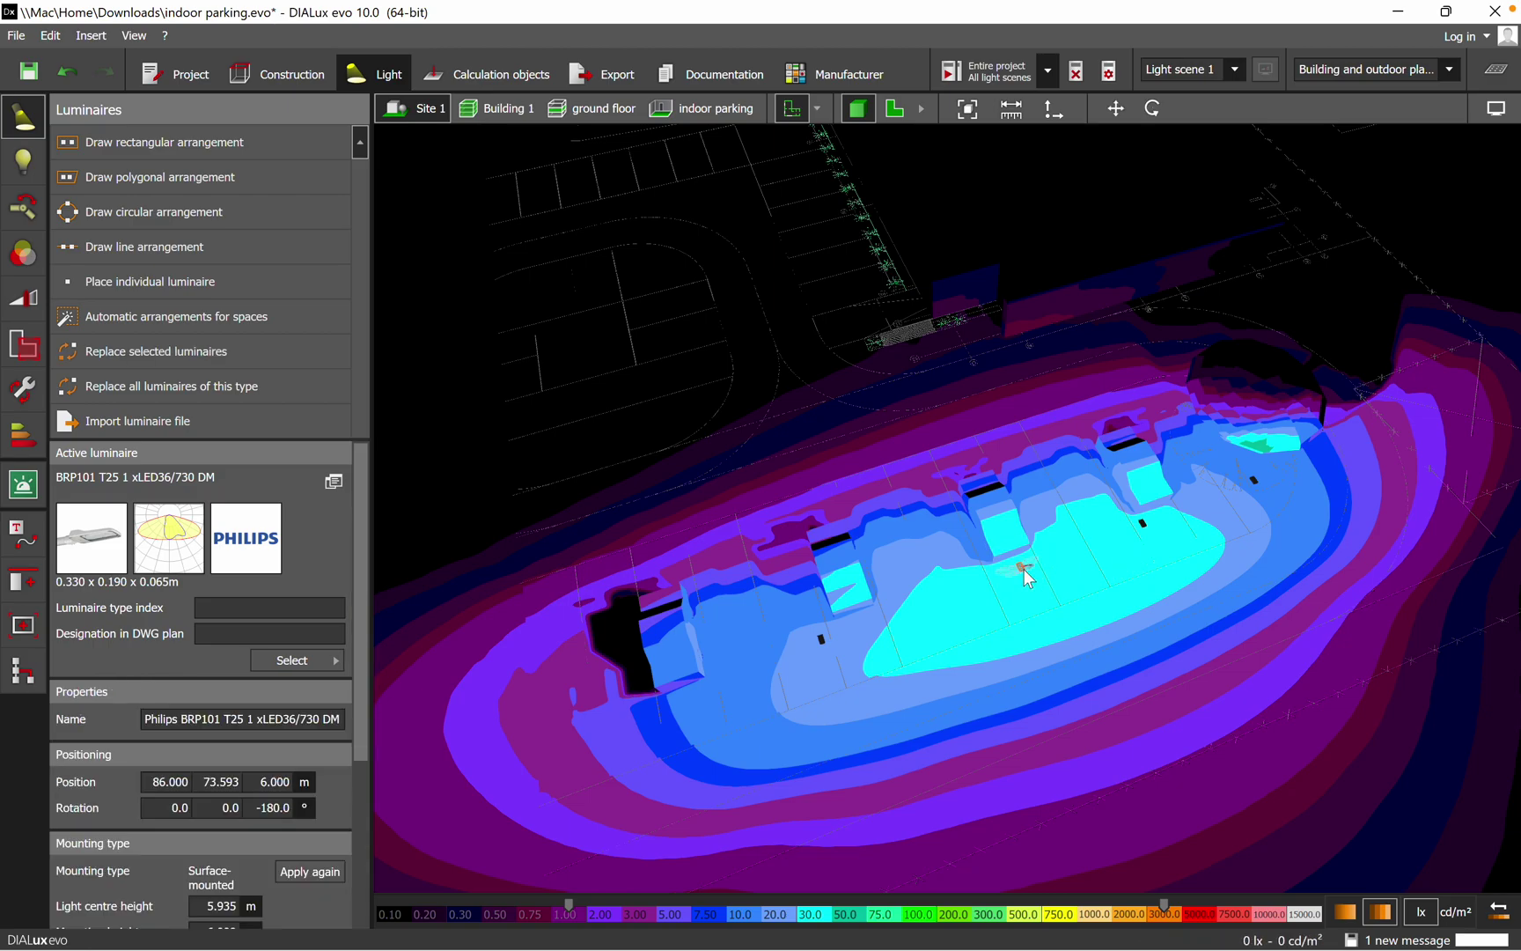
right_click(1025, 570)
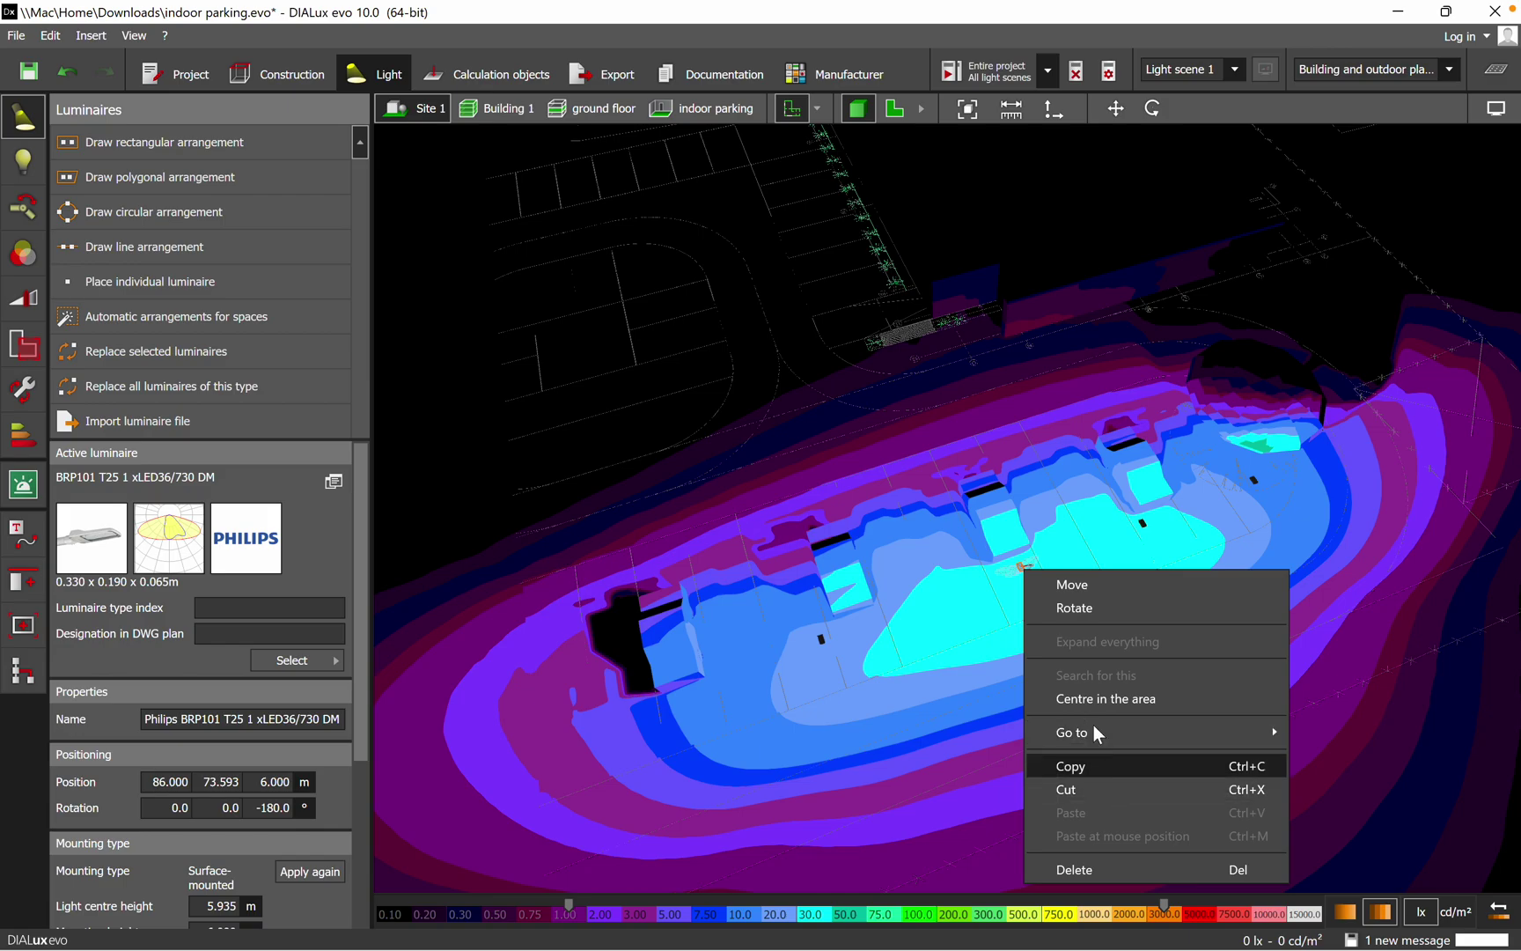
click(1076, 869)
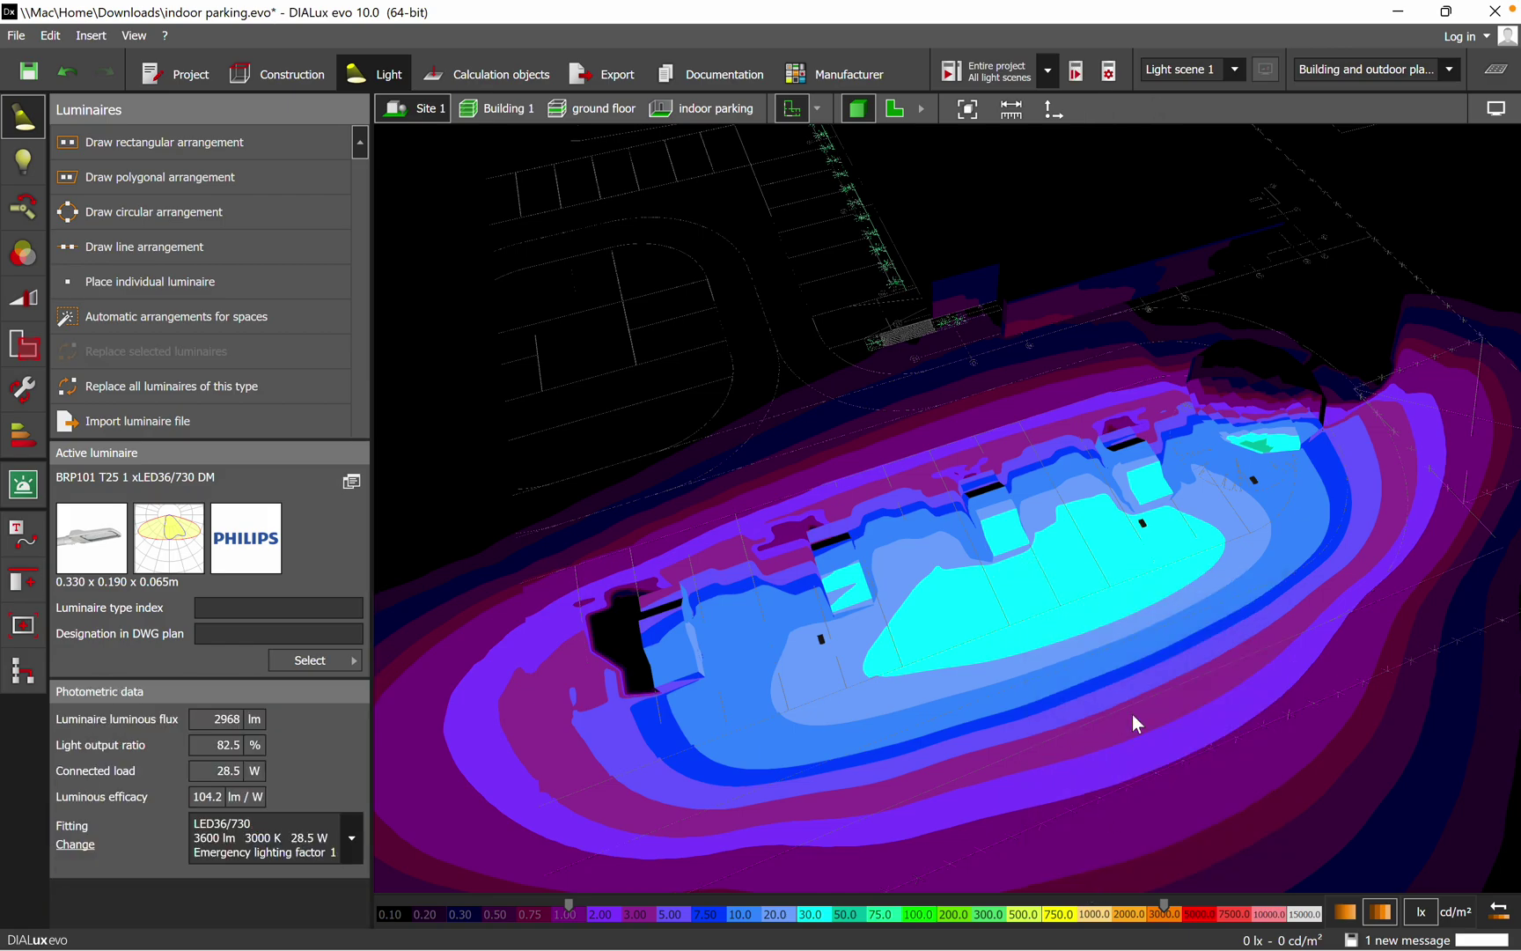
click(1143, 525)
right_click(1144, 524)
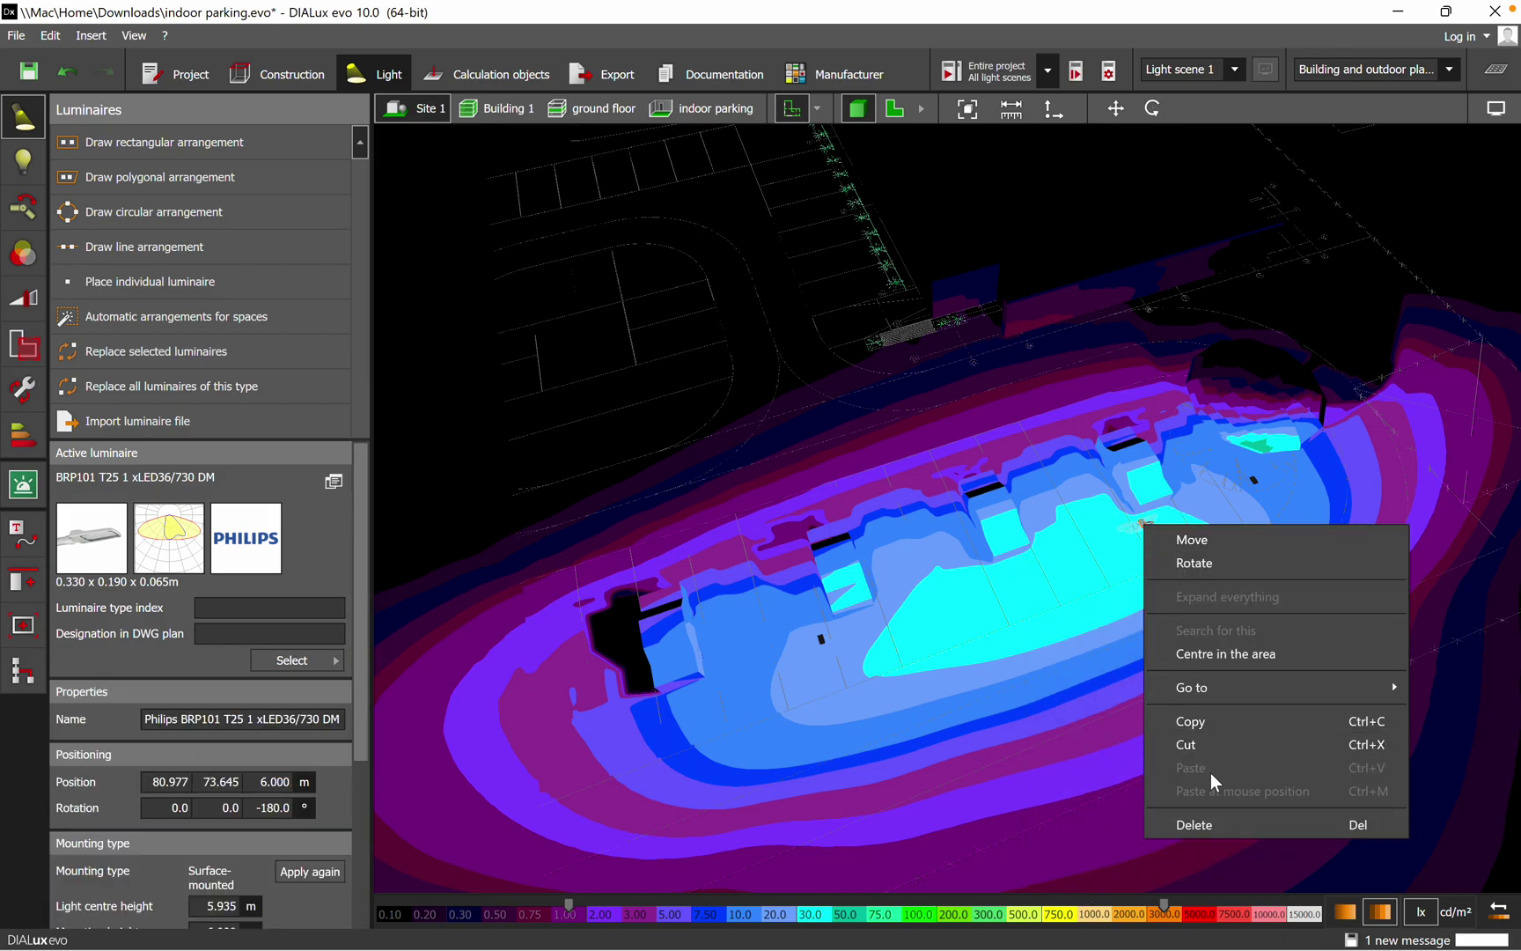
click(1215, 824)
- Recalculate the lighting and examine the false-colour result around the cars and between the two remaining luminaires in 3D
click(1073, 81)
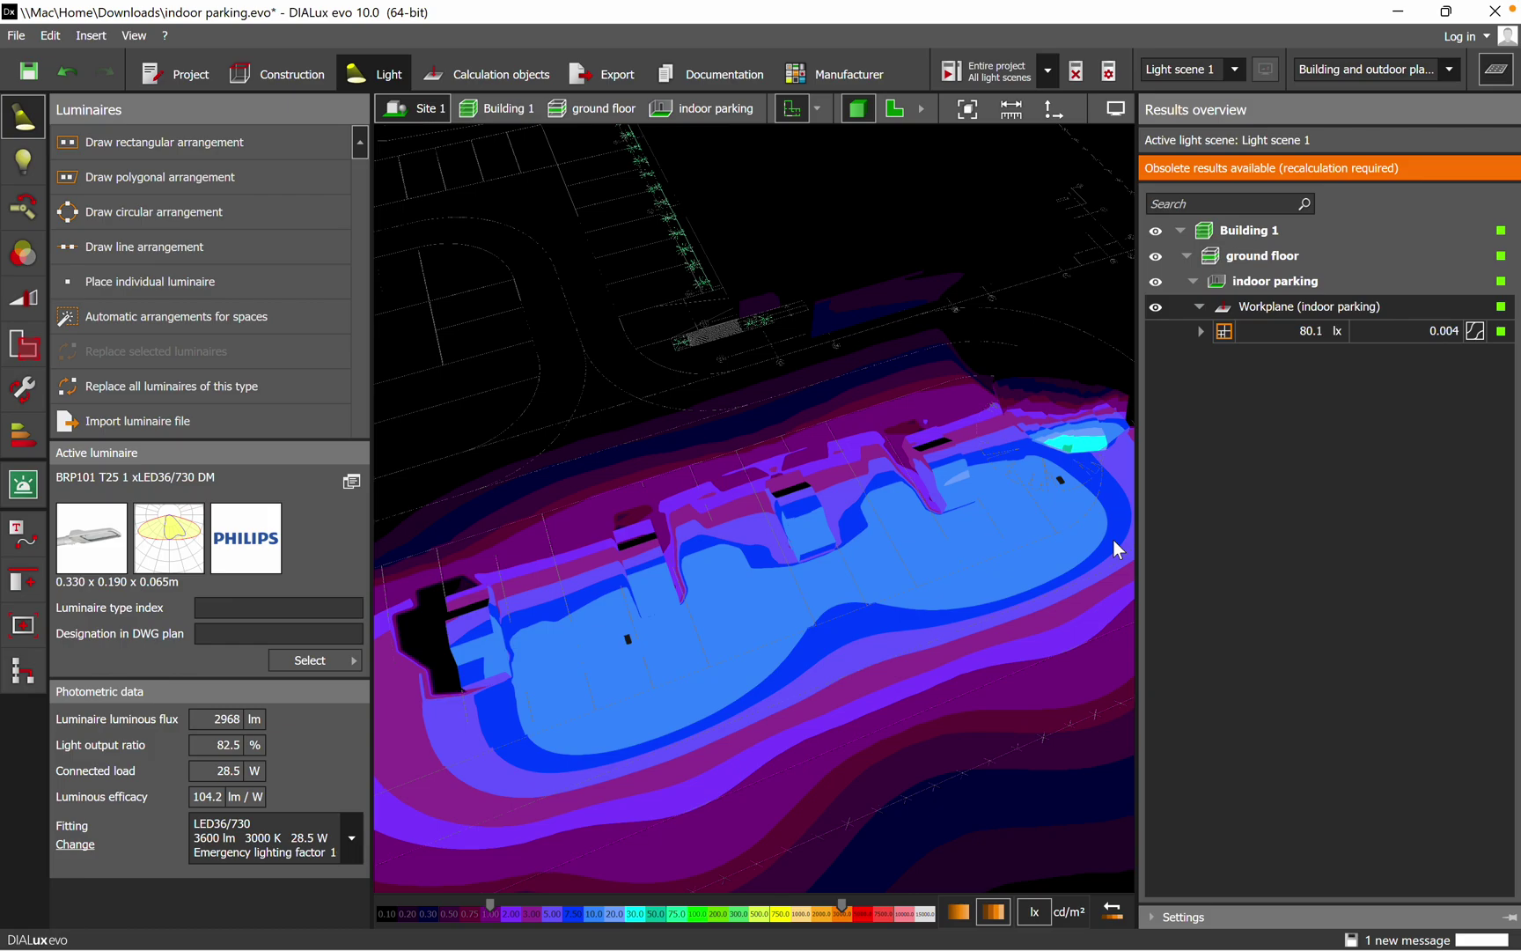
click(1498, 72)
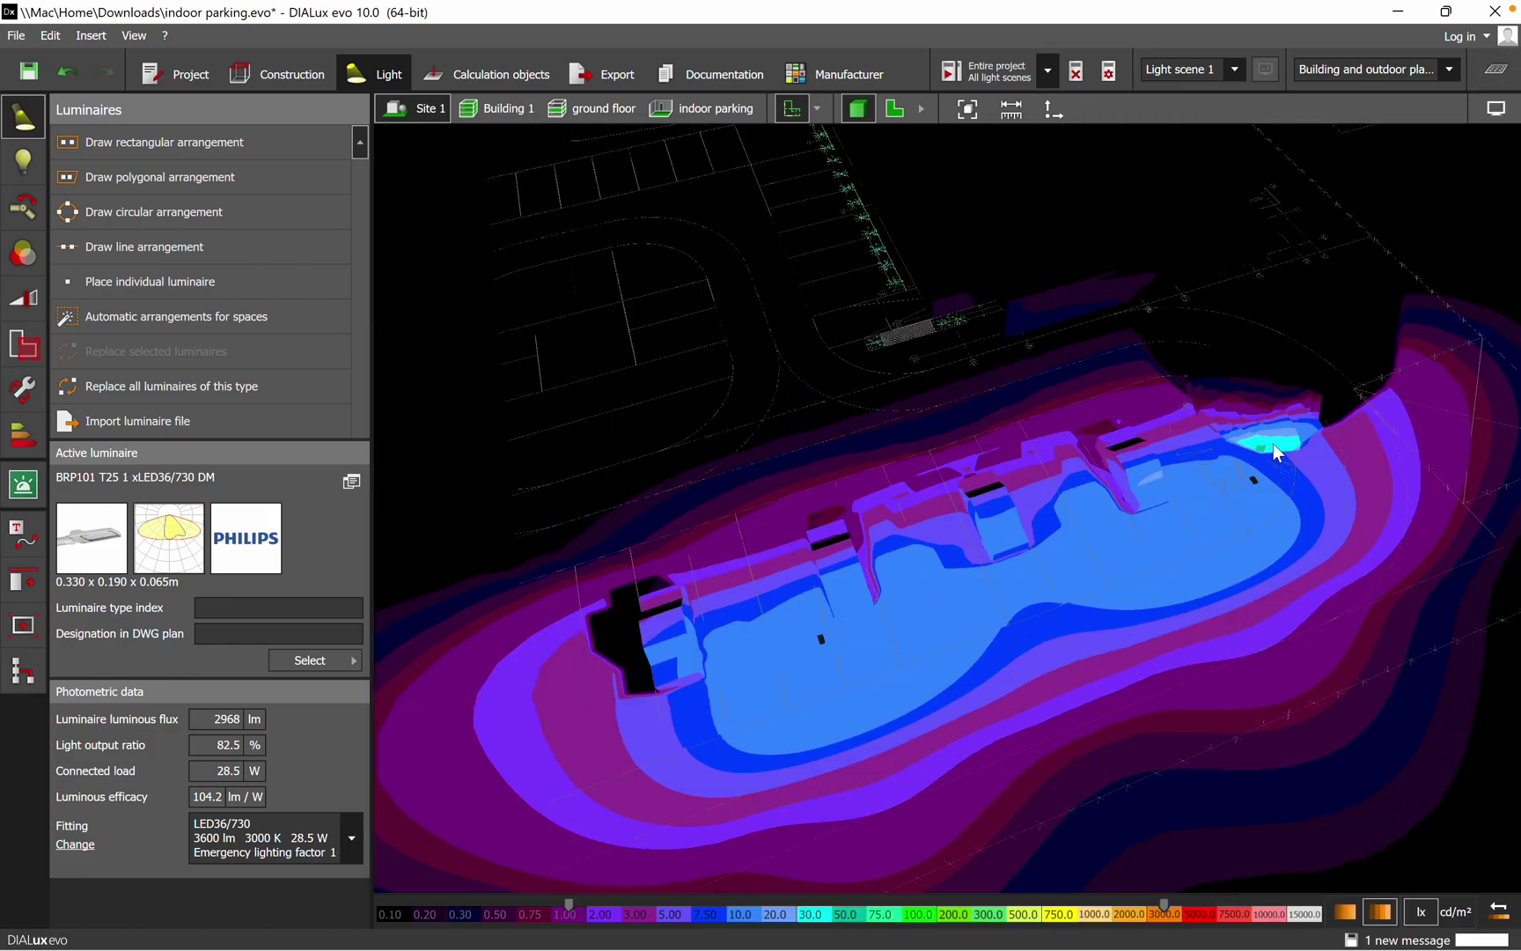
middle_drag(990, 552, 1031, 477)
scroll(1036, 491, down, 2)
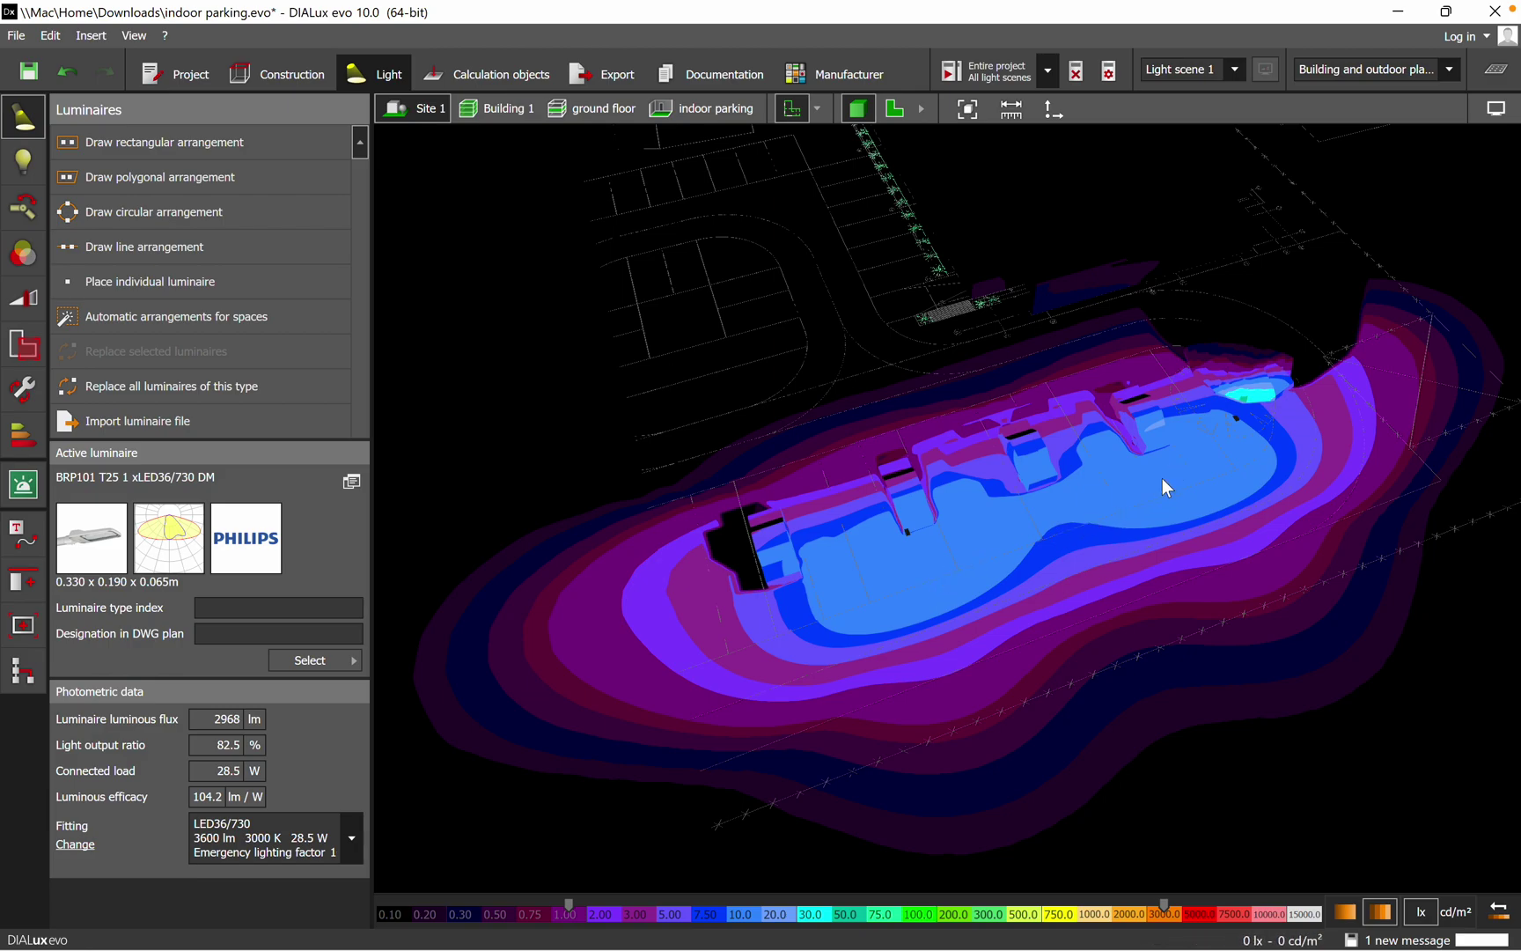
scroll(1160, 479, up, 5)
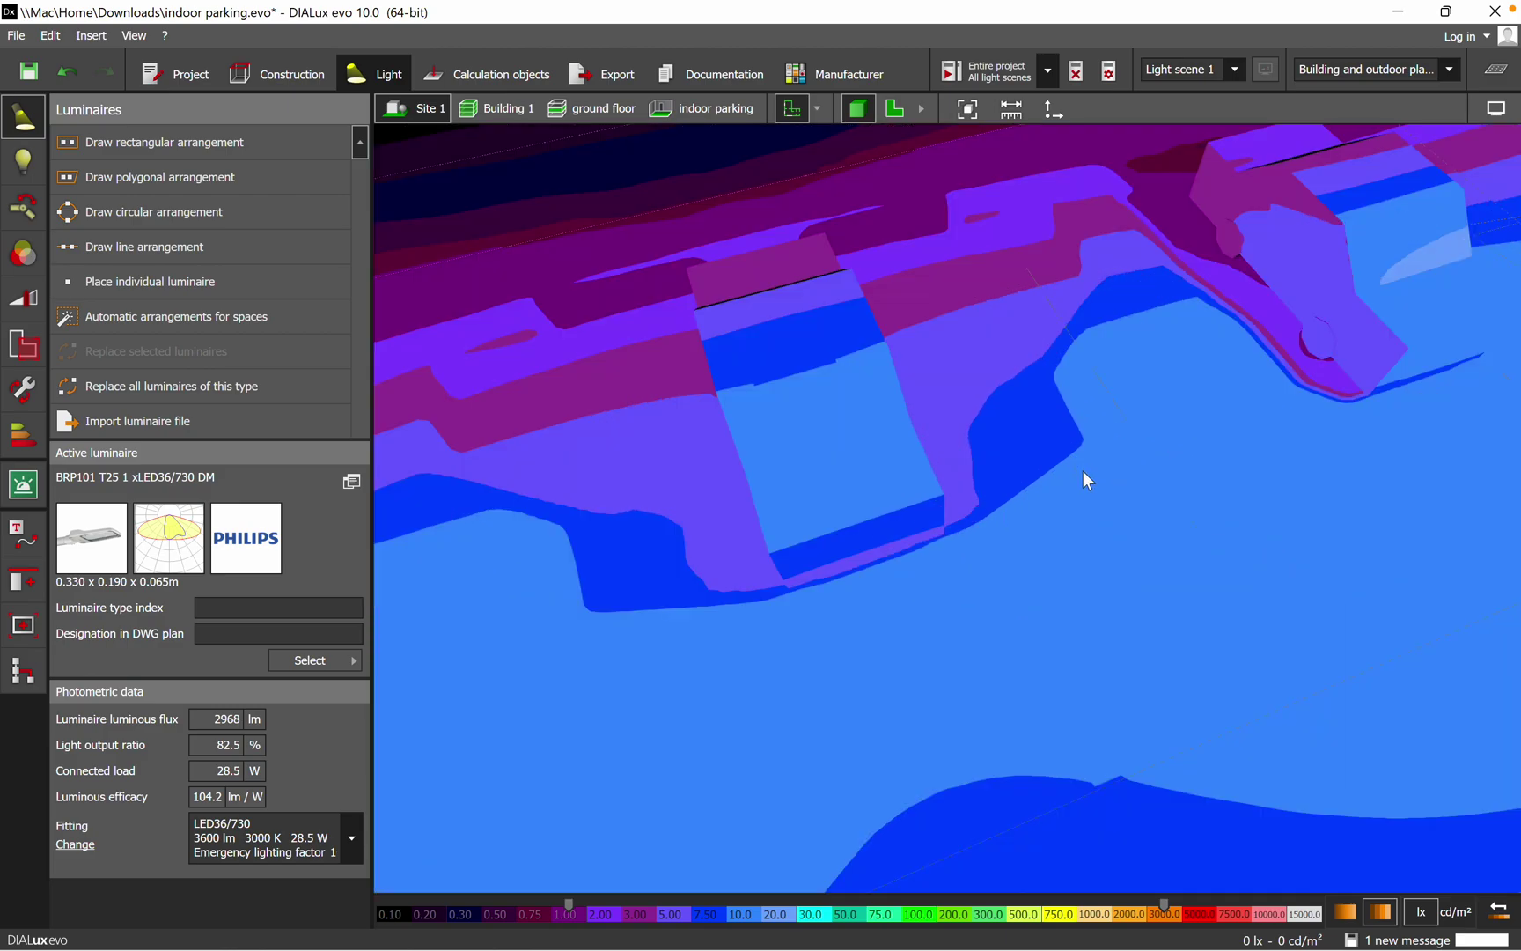
scroll(1137, 527, down, 5)
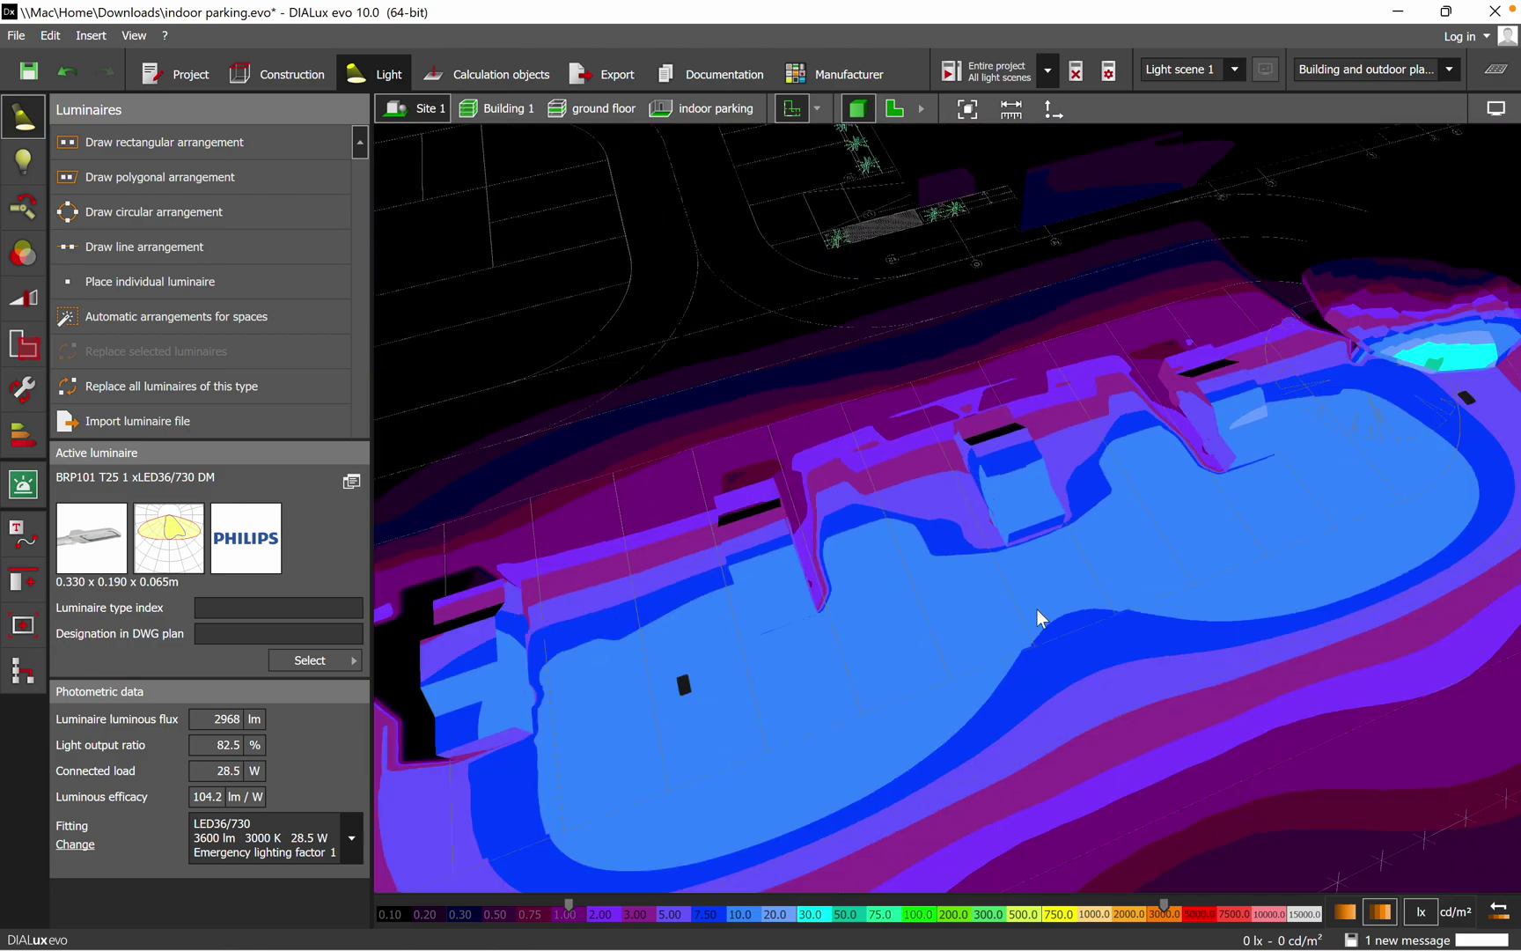
right_drag(1038, 610, 1154, 668)
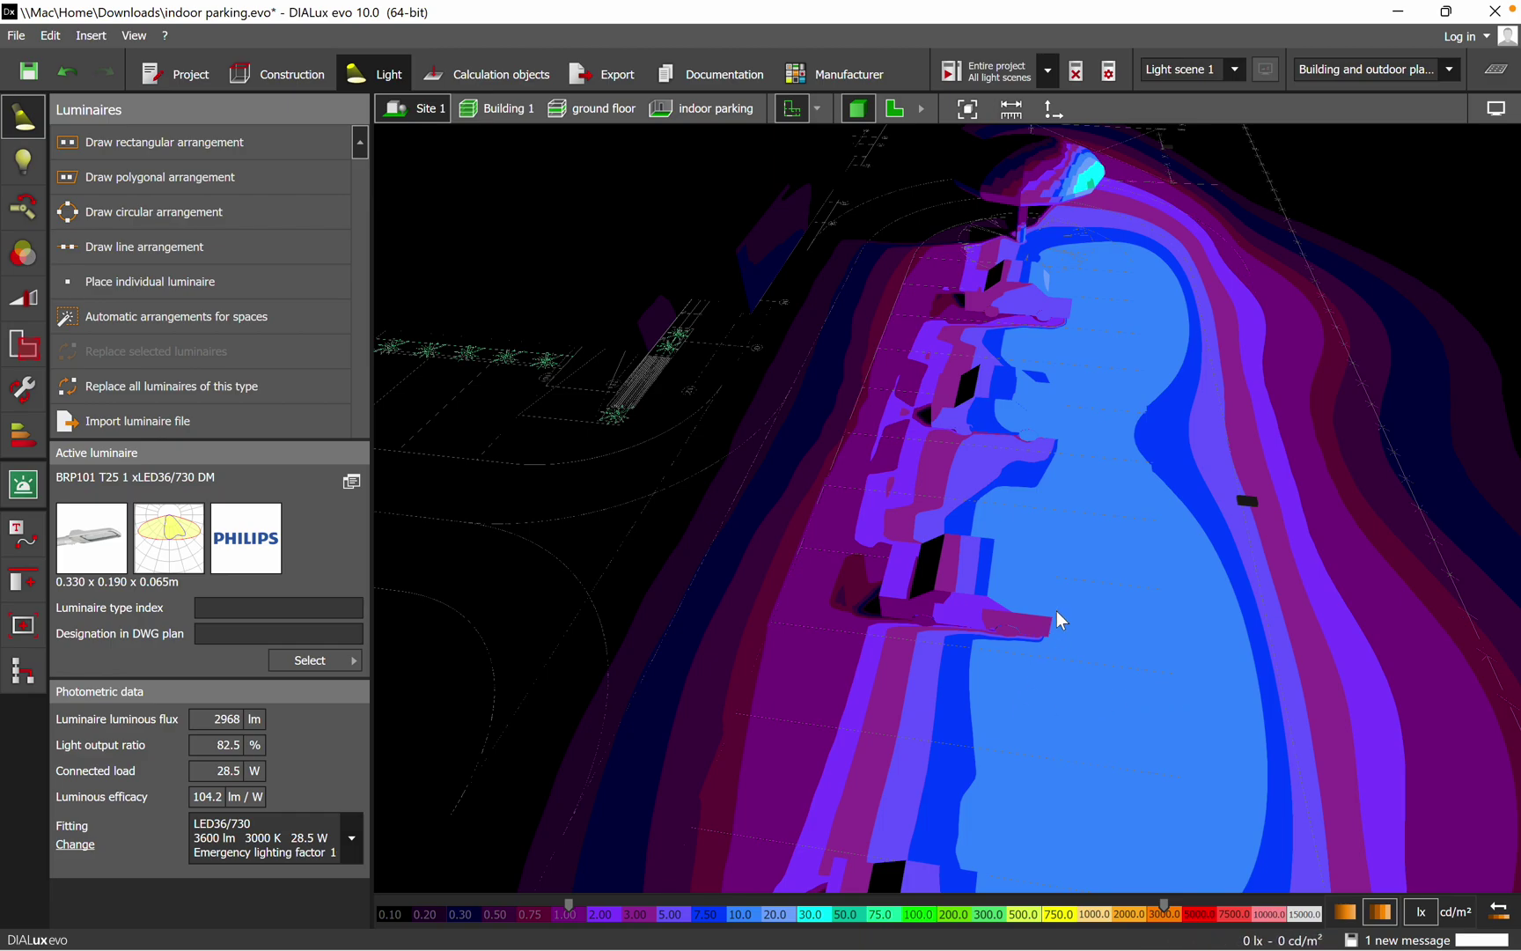
- Turn off the false-colour display and examine the rendered lighting over the northern parking bays and cars from several angles
scroll(1067, 548, down, 5)
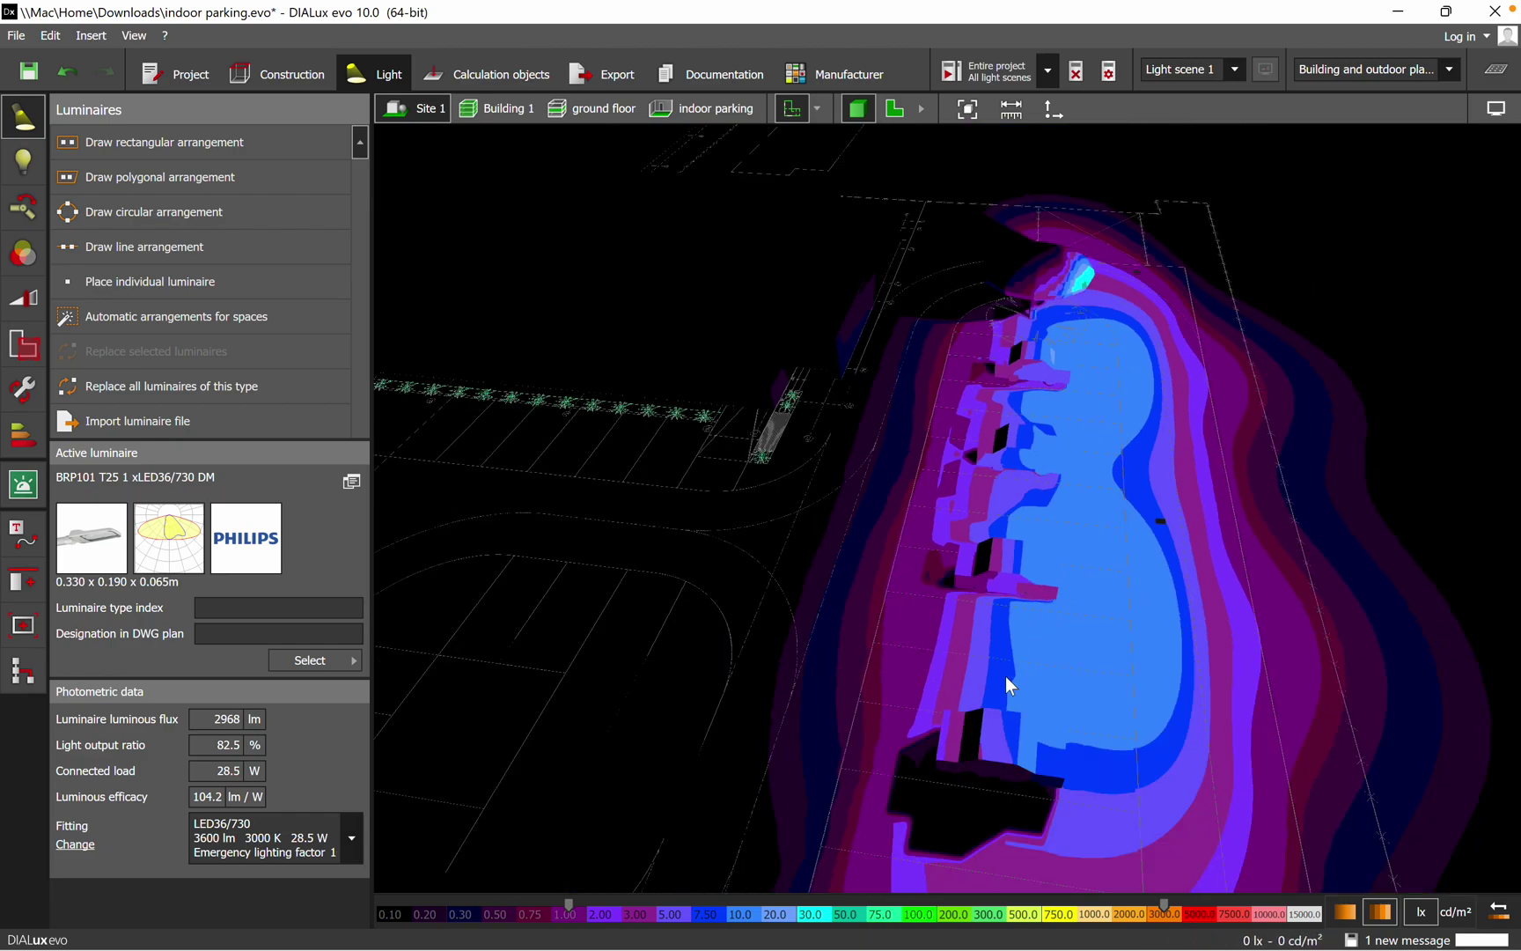
right_drag(1005, 676, 1165, 688)
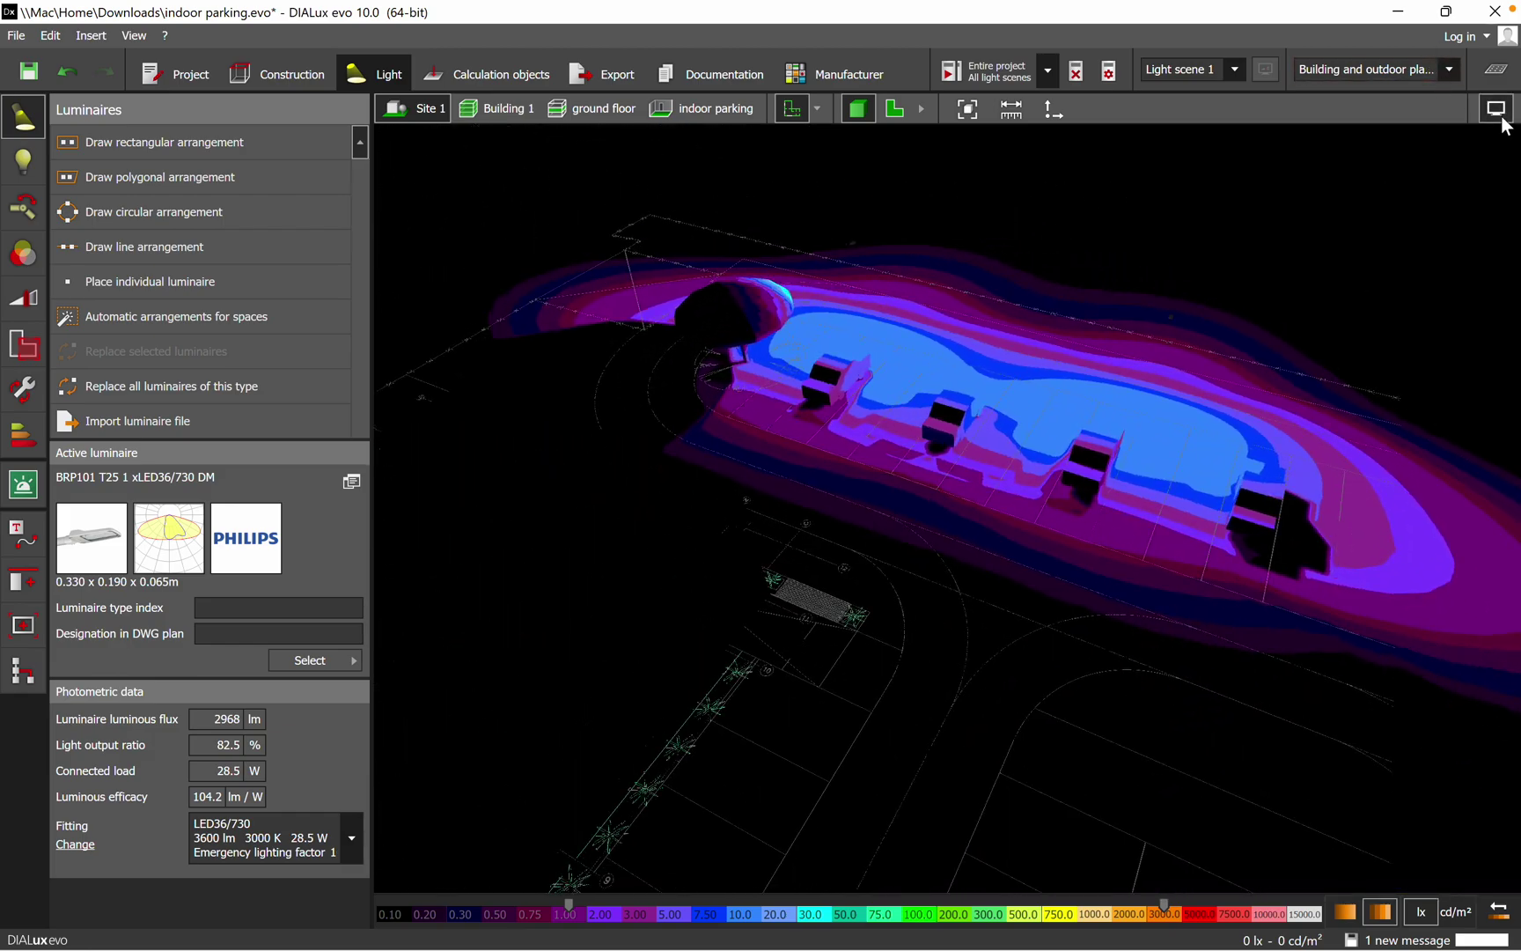
click(1496, 108)
click(1391, 139)
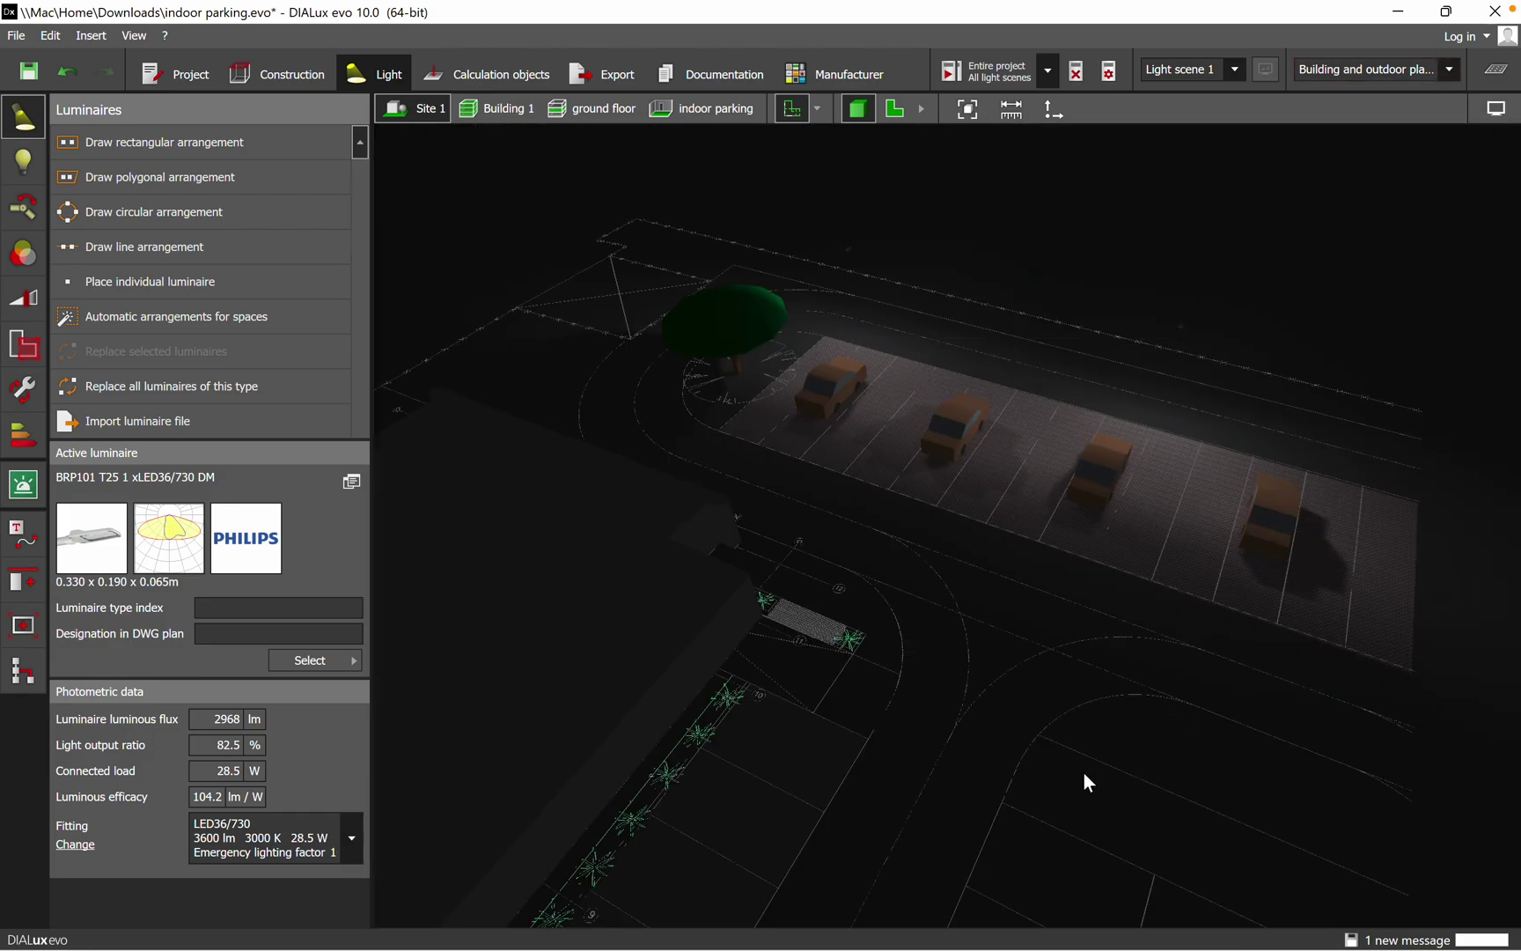
right_drag(1093, 733, 802, 711)
scroll(936, 560, up, 5)
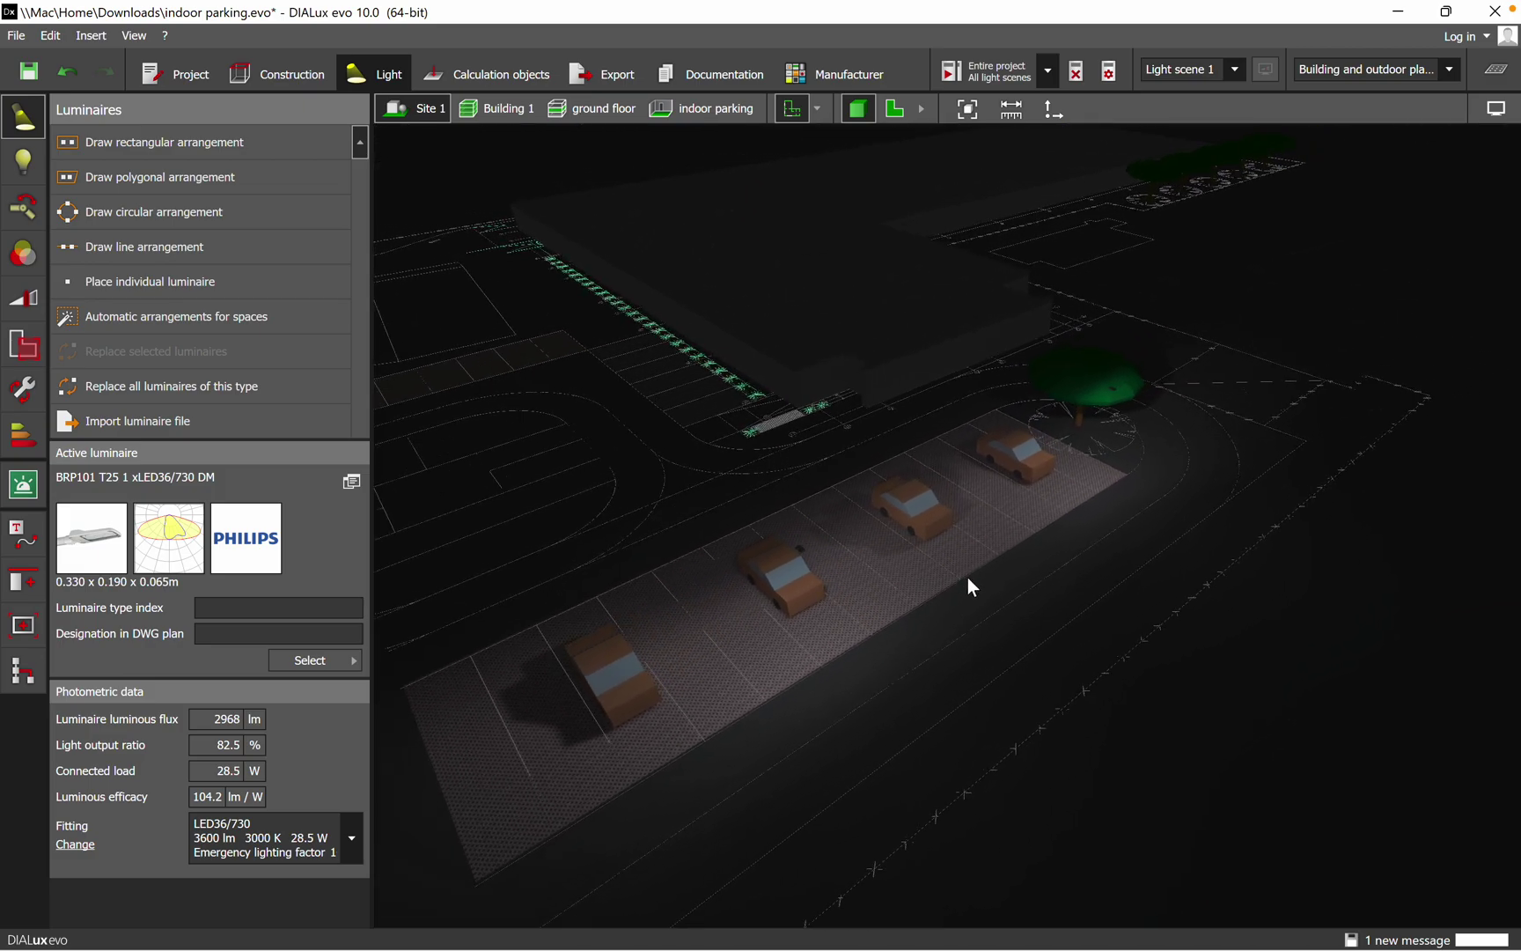
middle_drag(955, 595, 1055, 612)
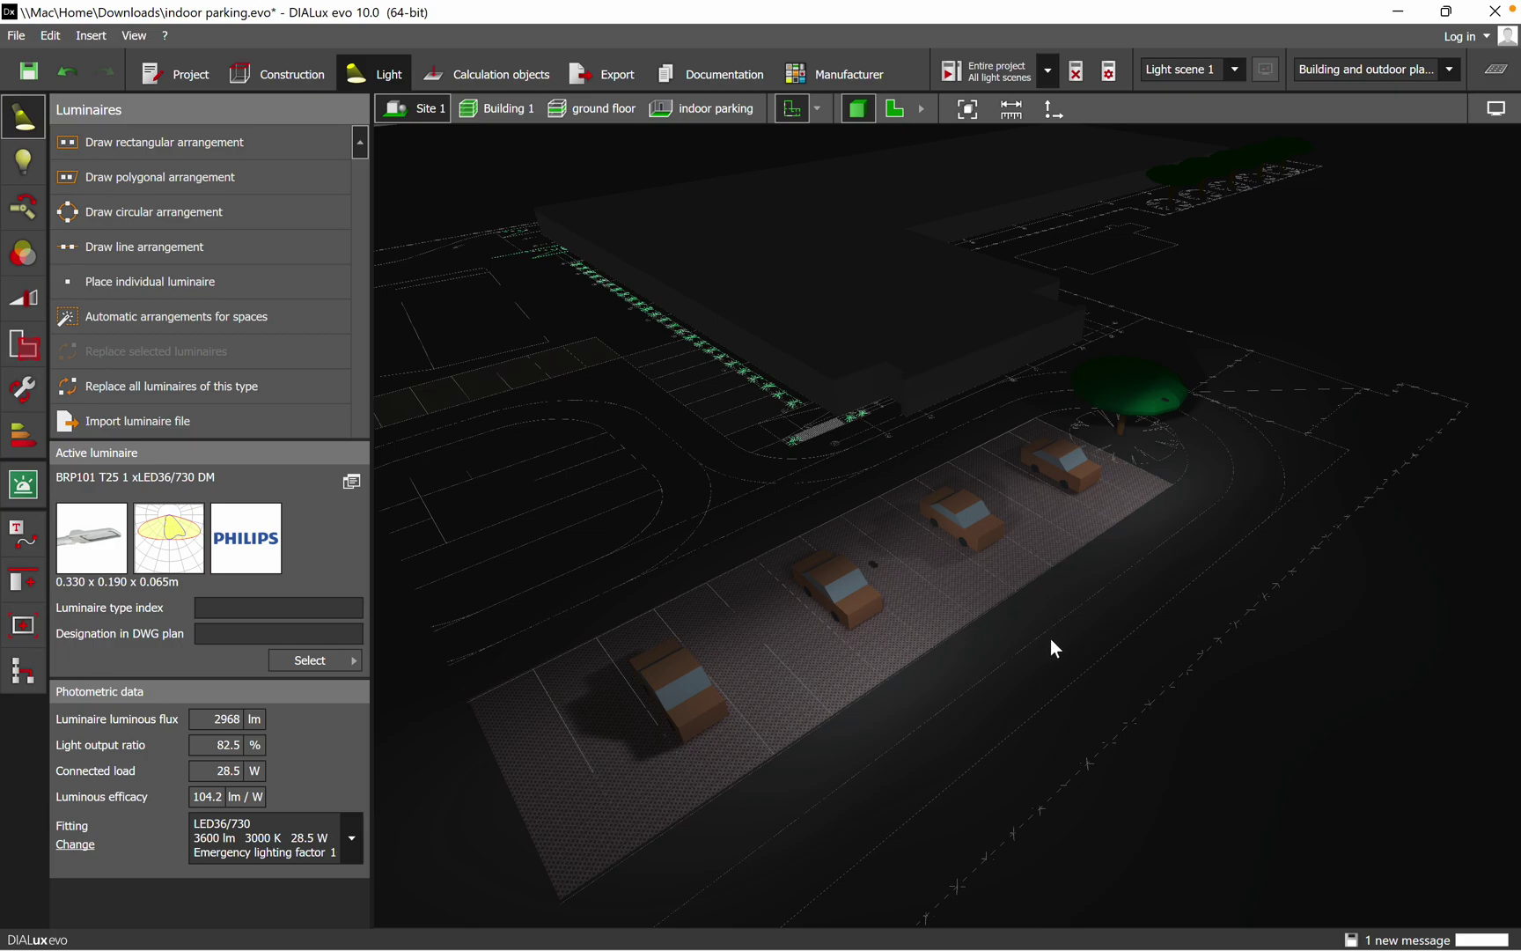
right_drag(1051, 640, 1149, 649)
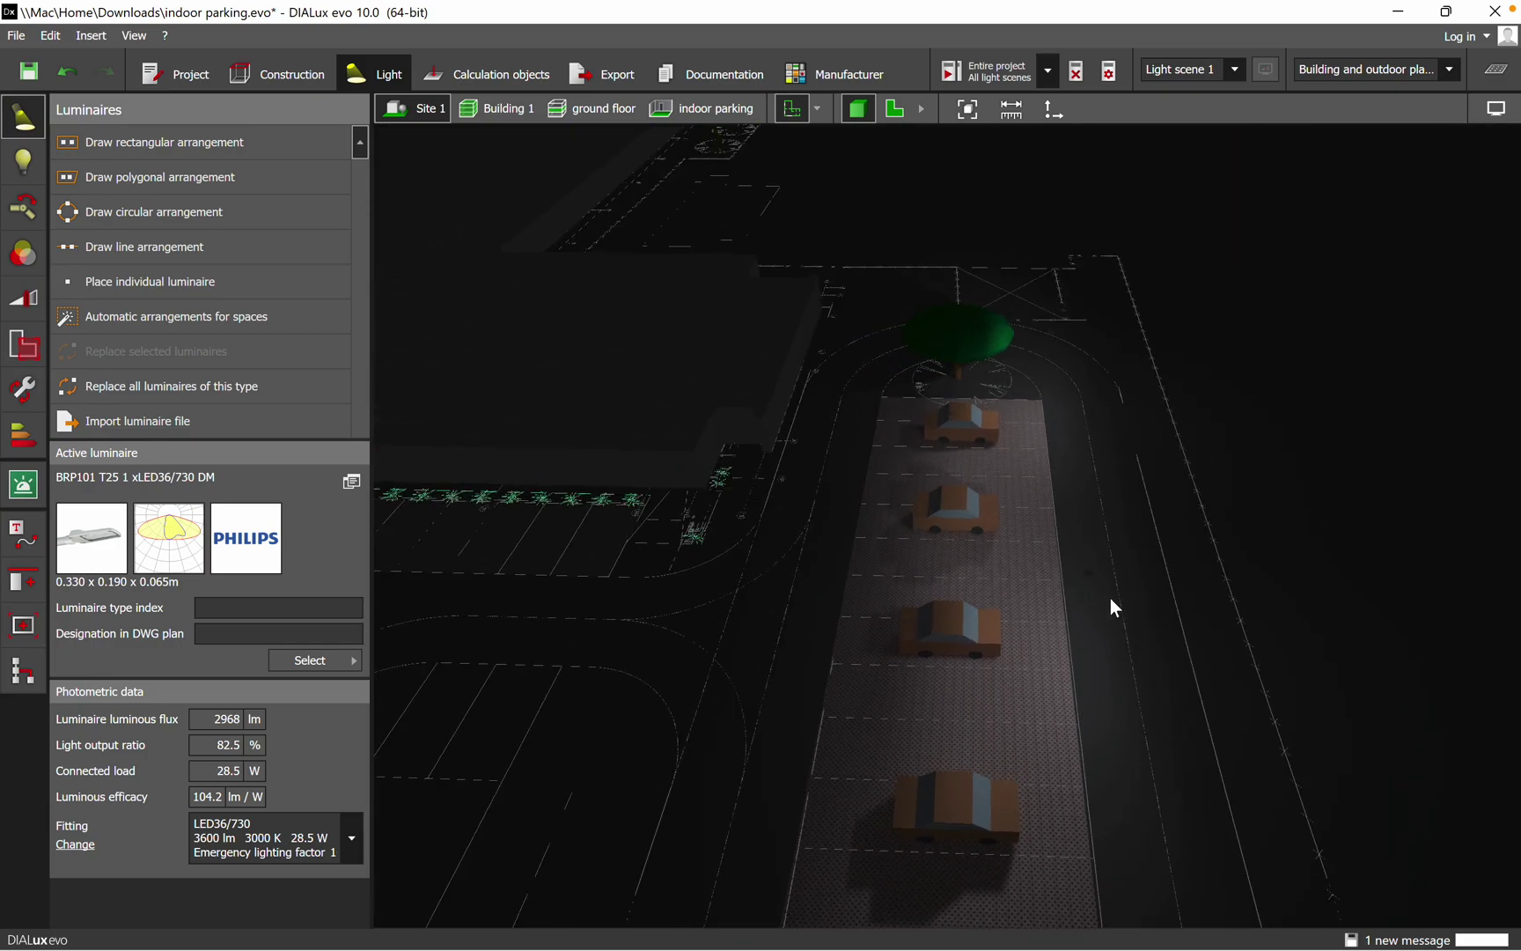
scroll(1112, 597, up, 5)
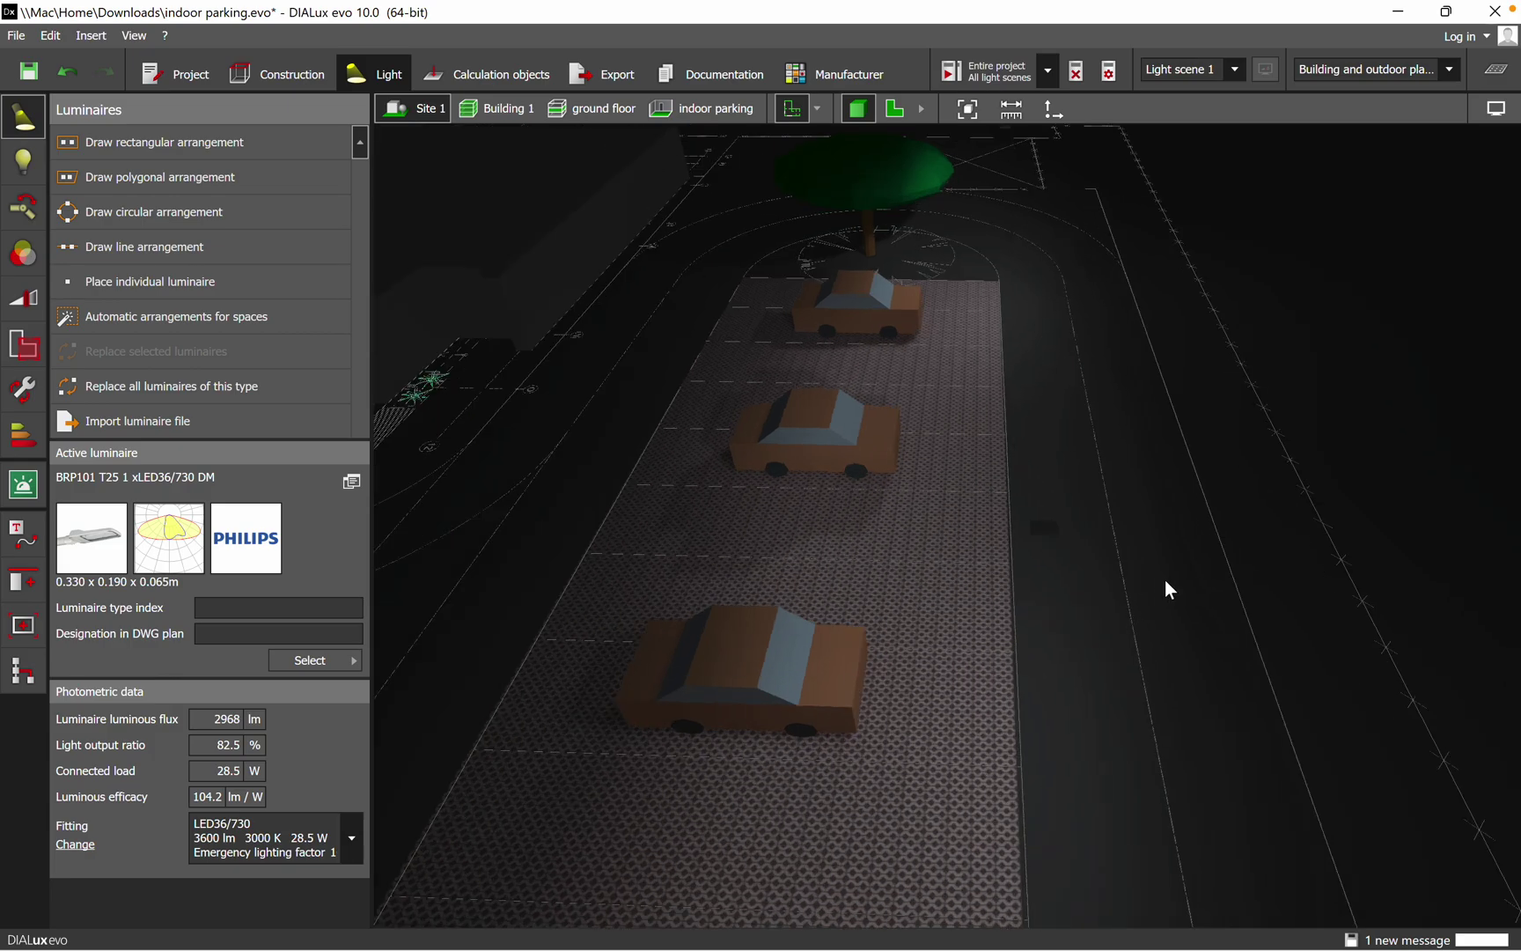
middle_drag(1079, 625, 1014, 601)
scroll(942, 539, up, 2)
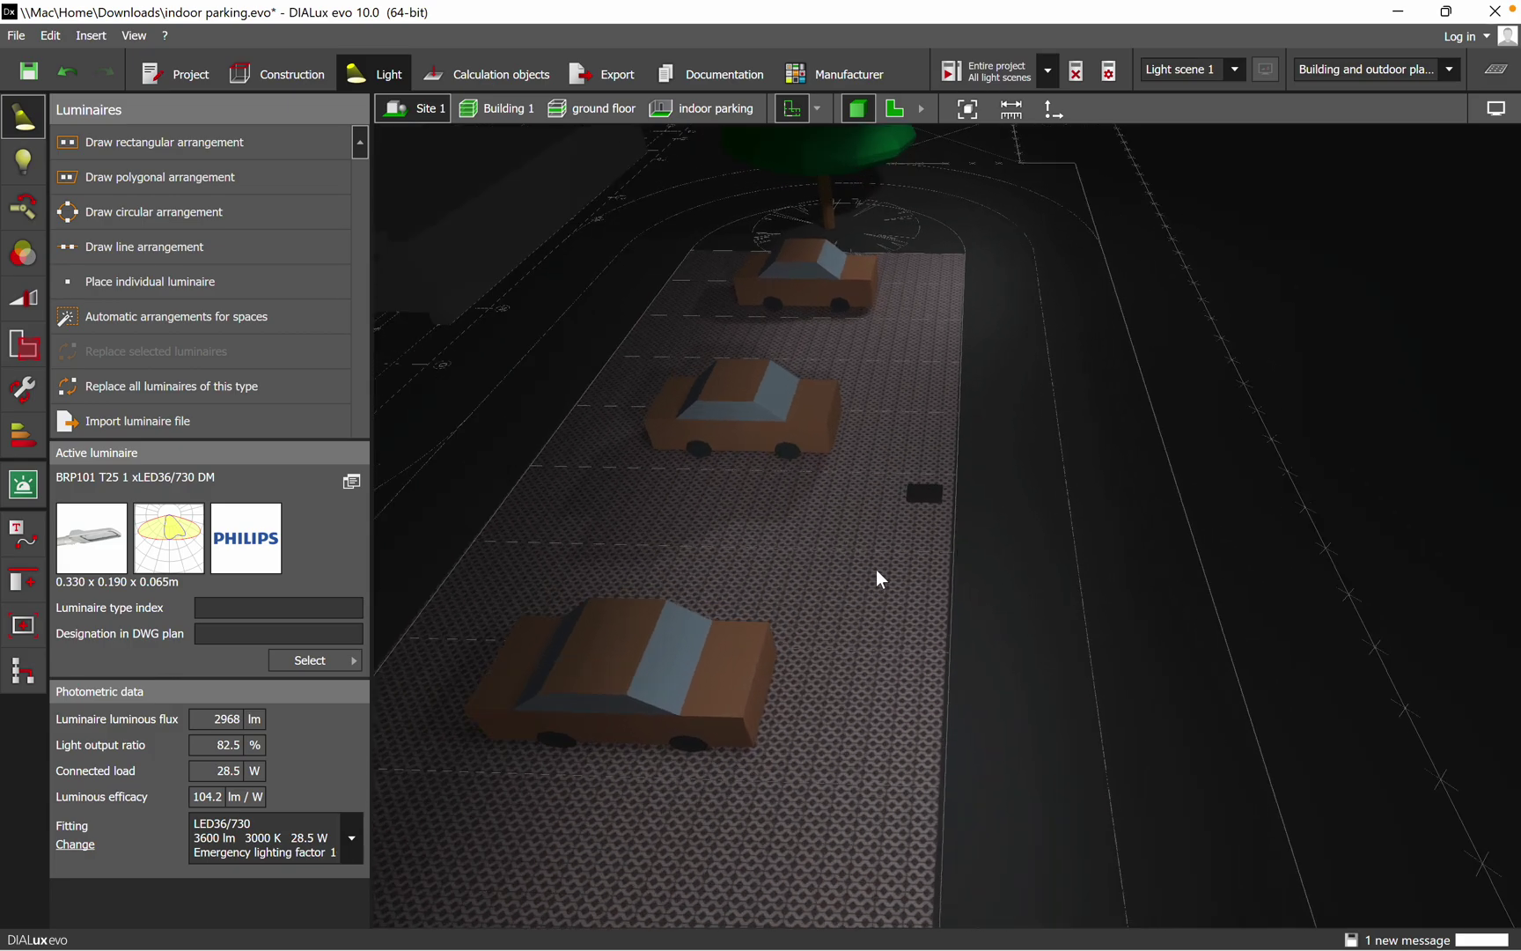
- Return to the site without saving the project and place a round column on the northern paving near the luminaire
click(294, 78)
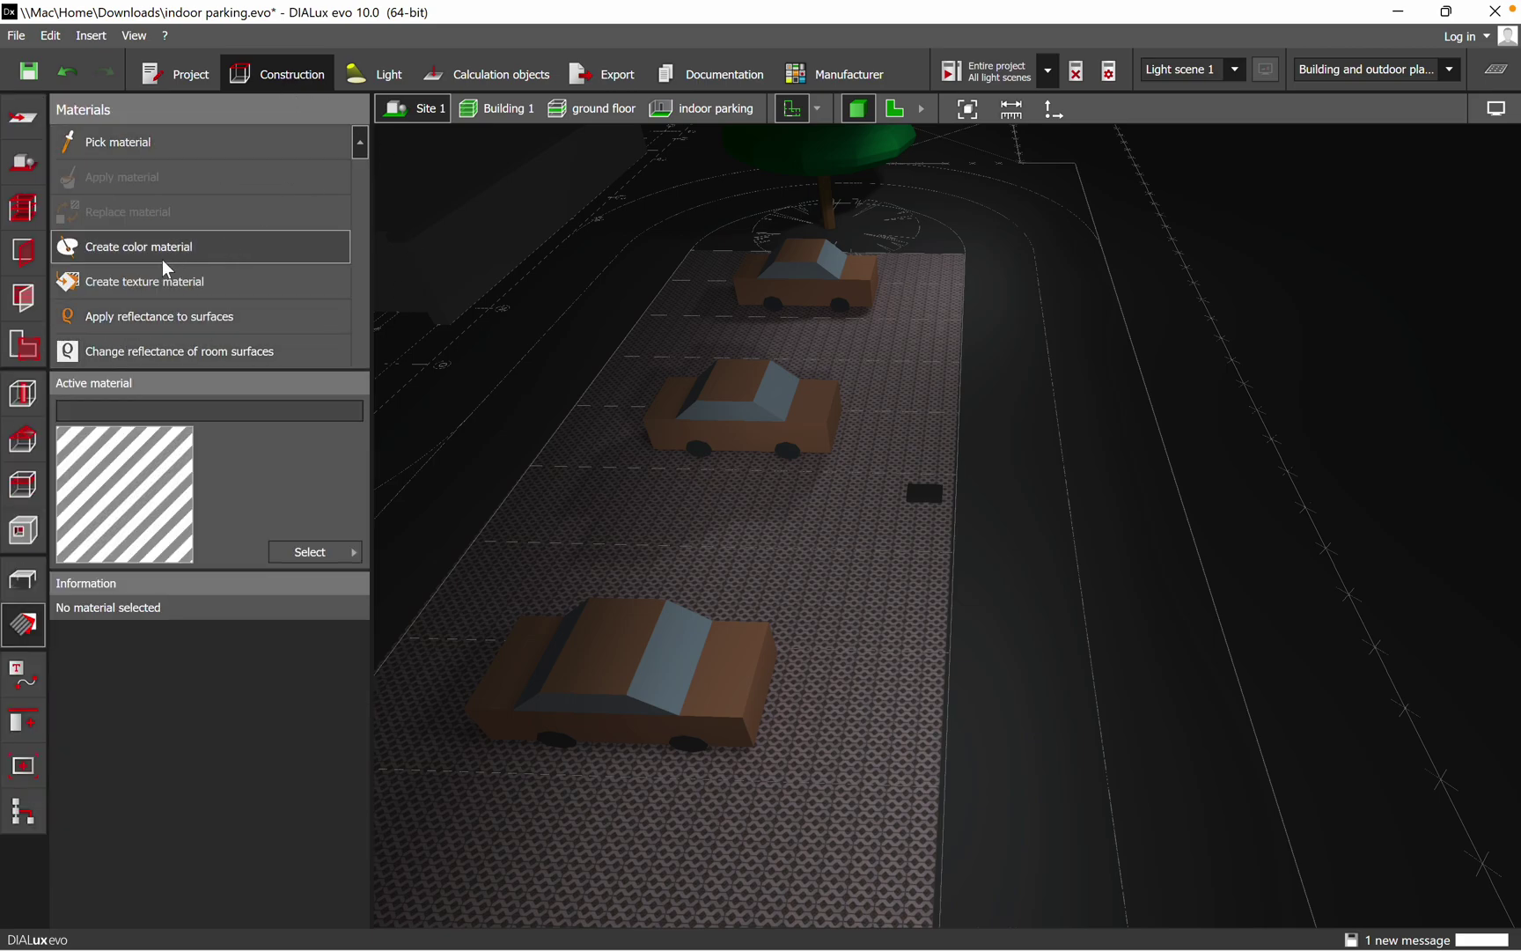
click(29, 208)
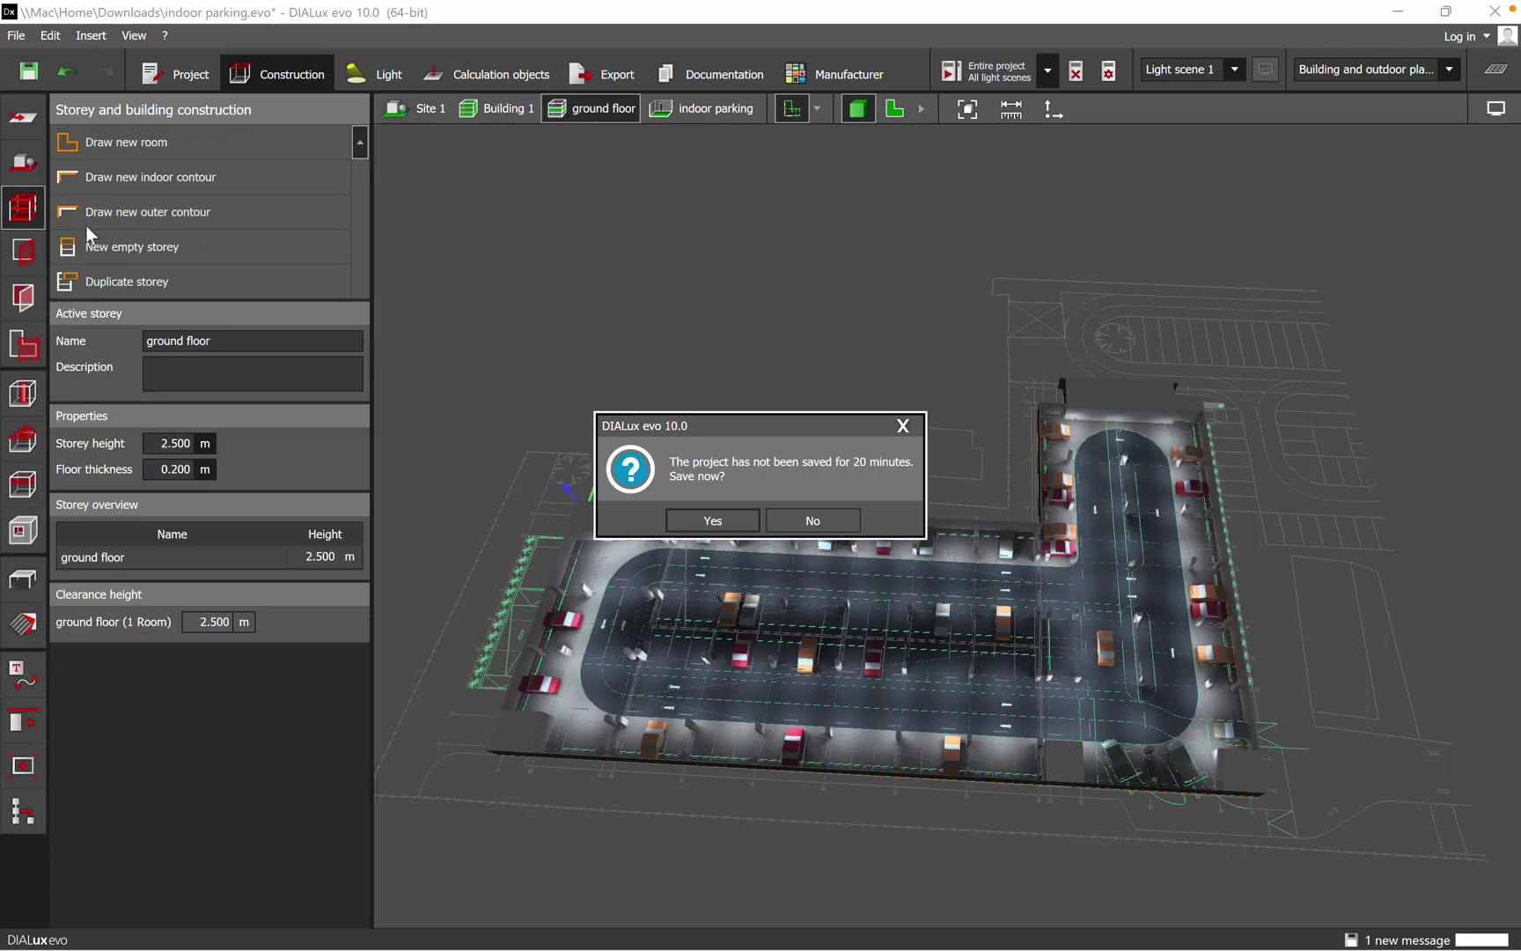
click(813, 522)
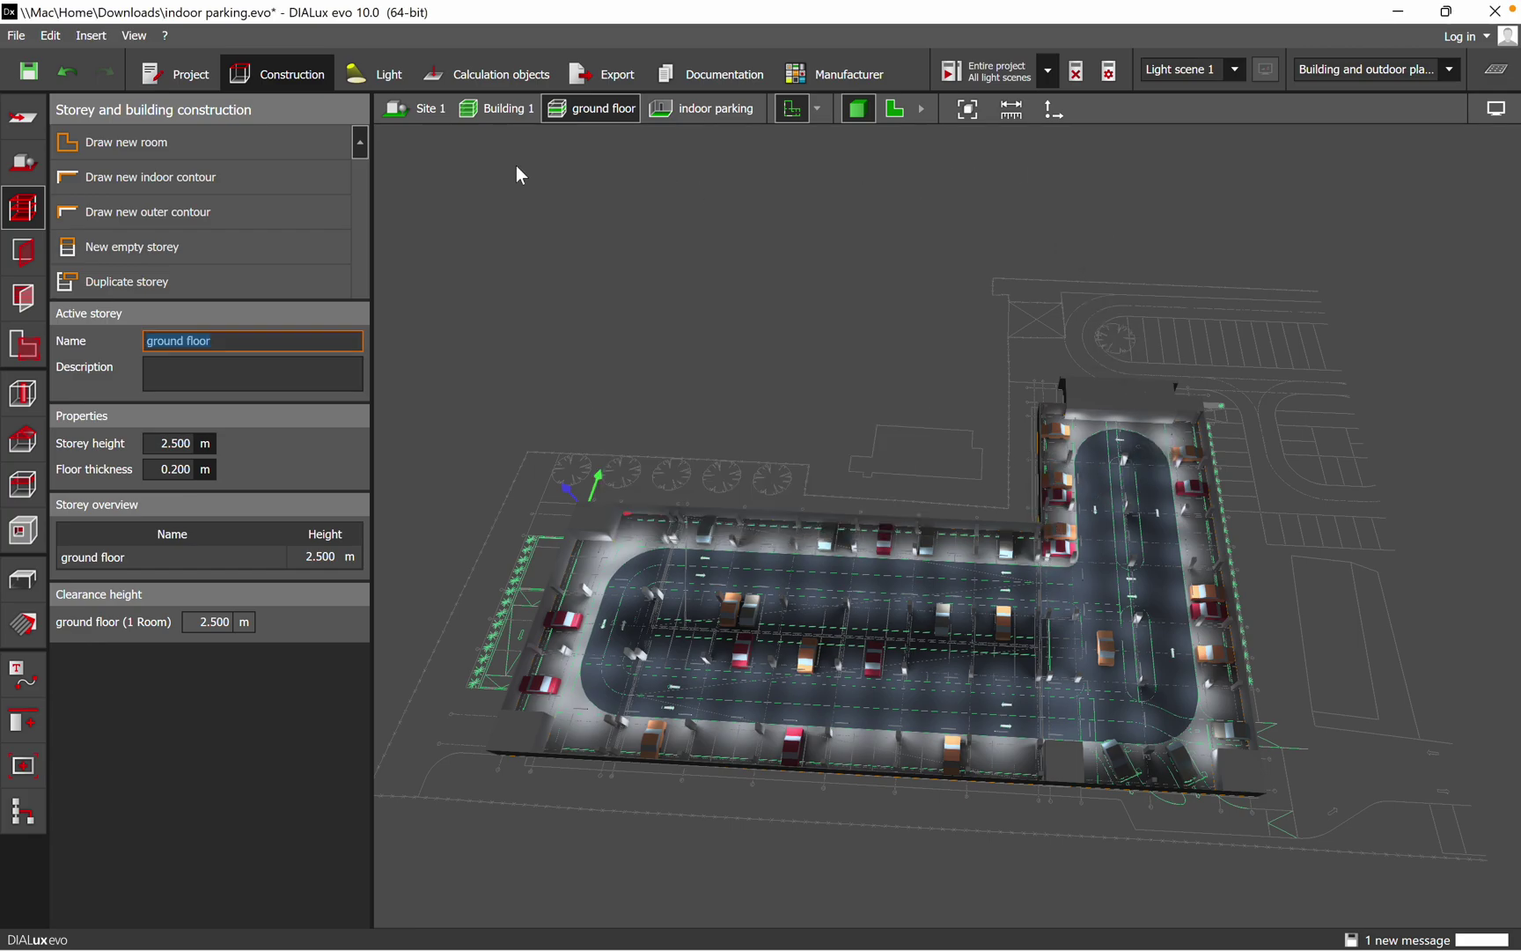
click(416, 115)
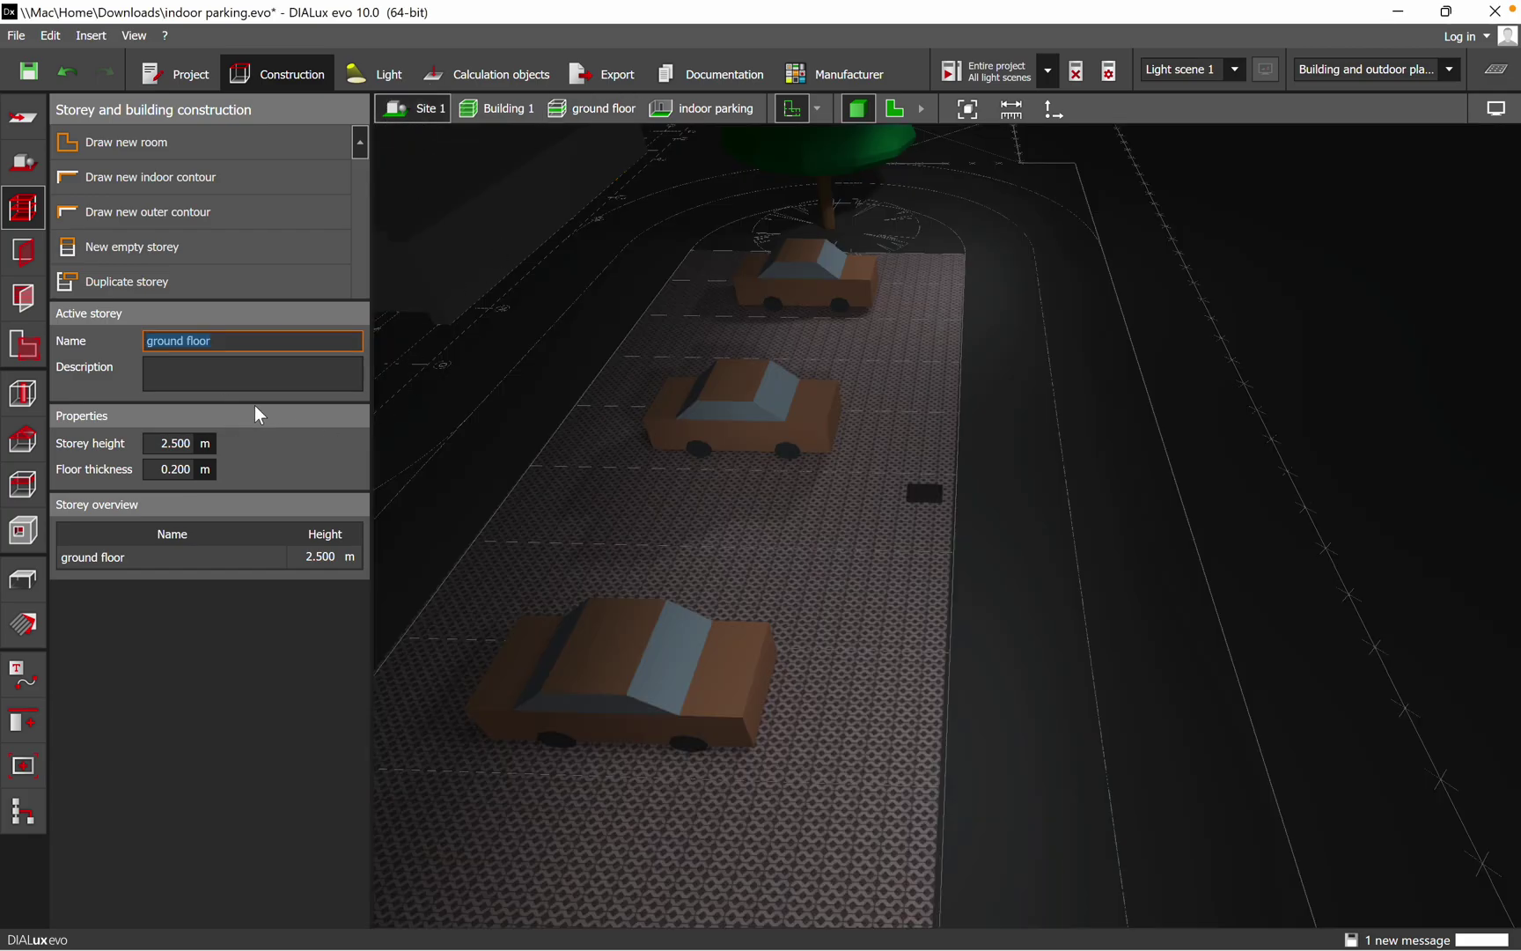
click(24, 396)
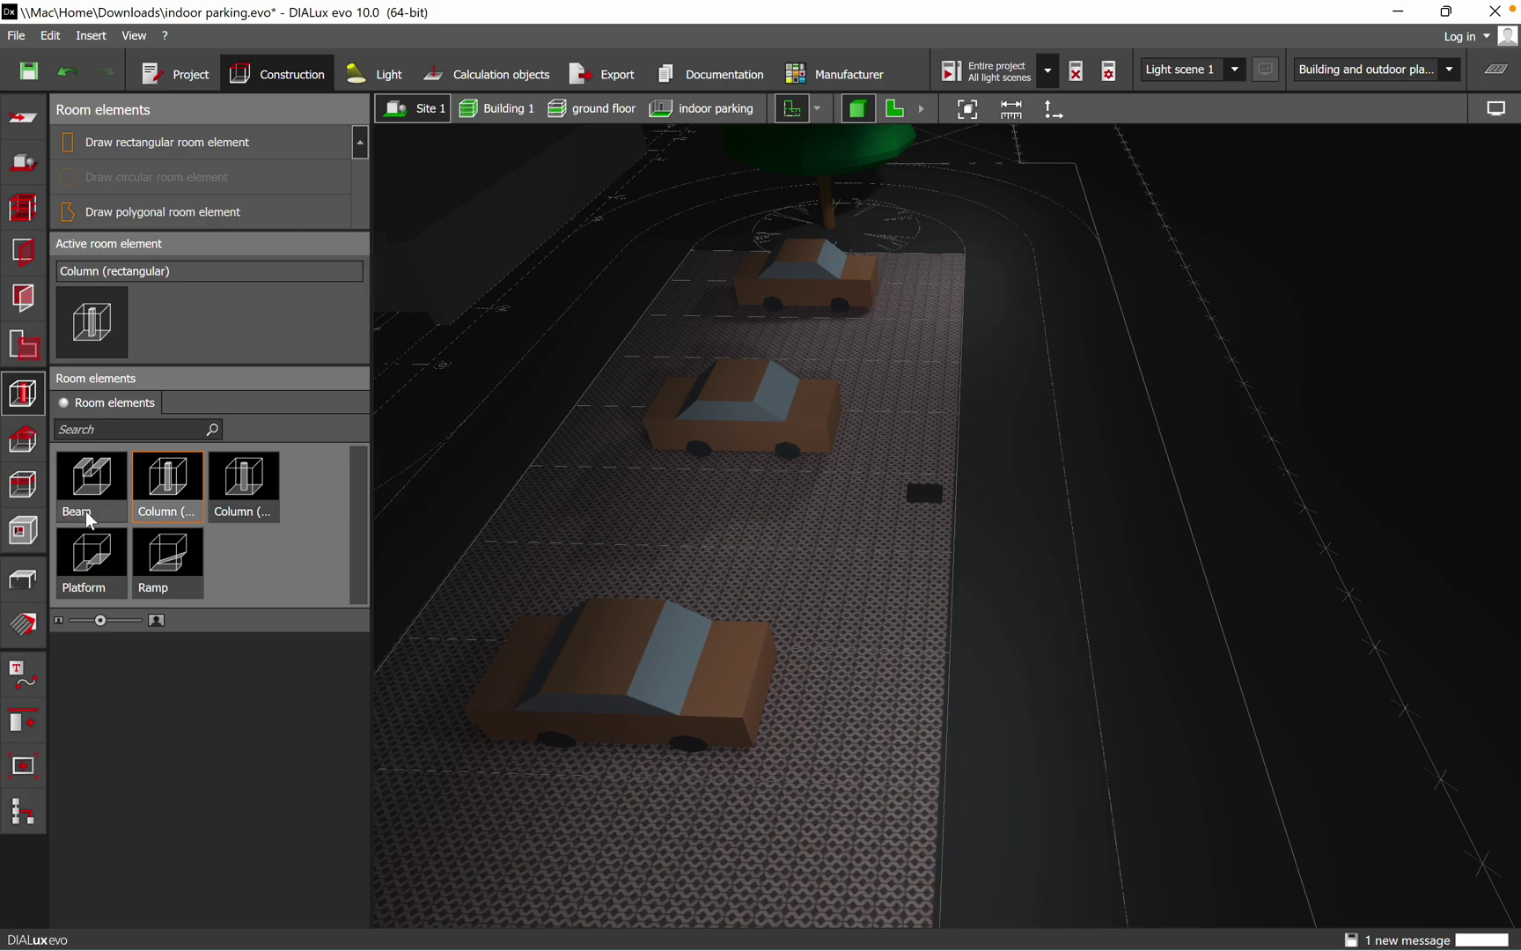
click(239, 486)
click(921, 652)
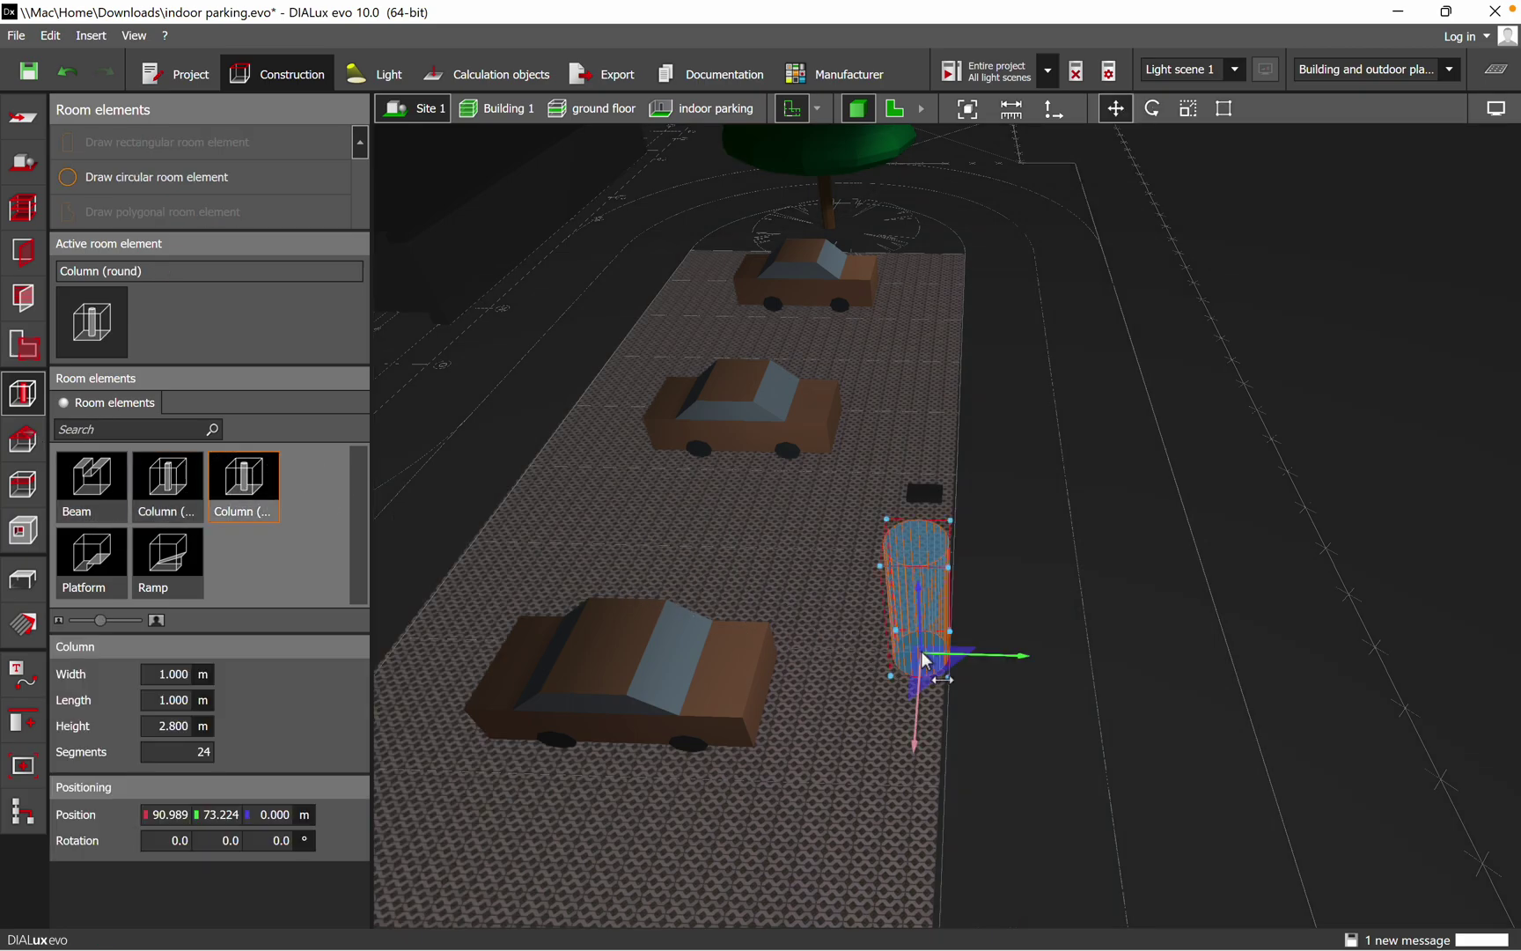
- Set the round column's width and length to 0.1 m and its height to 6 m
click(189, 677)
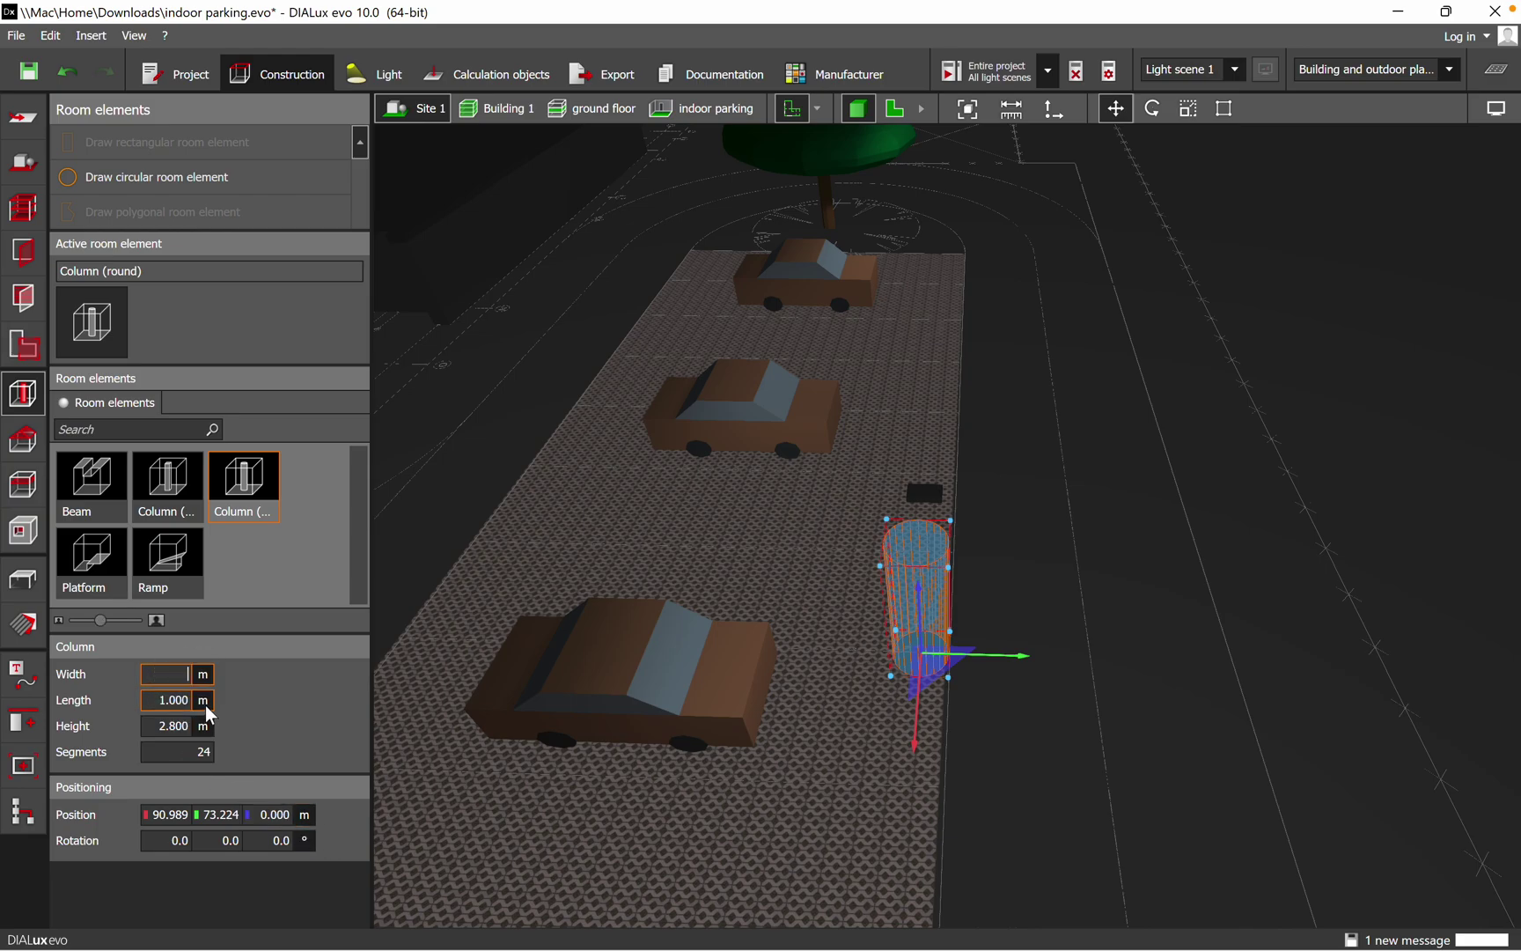
text(0.1)
click(176, 702)
double_click(175, 702)
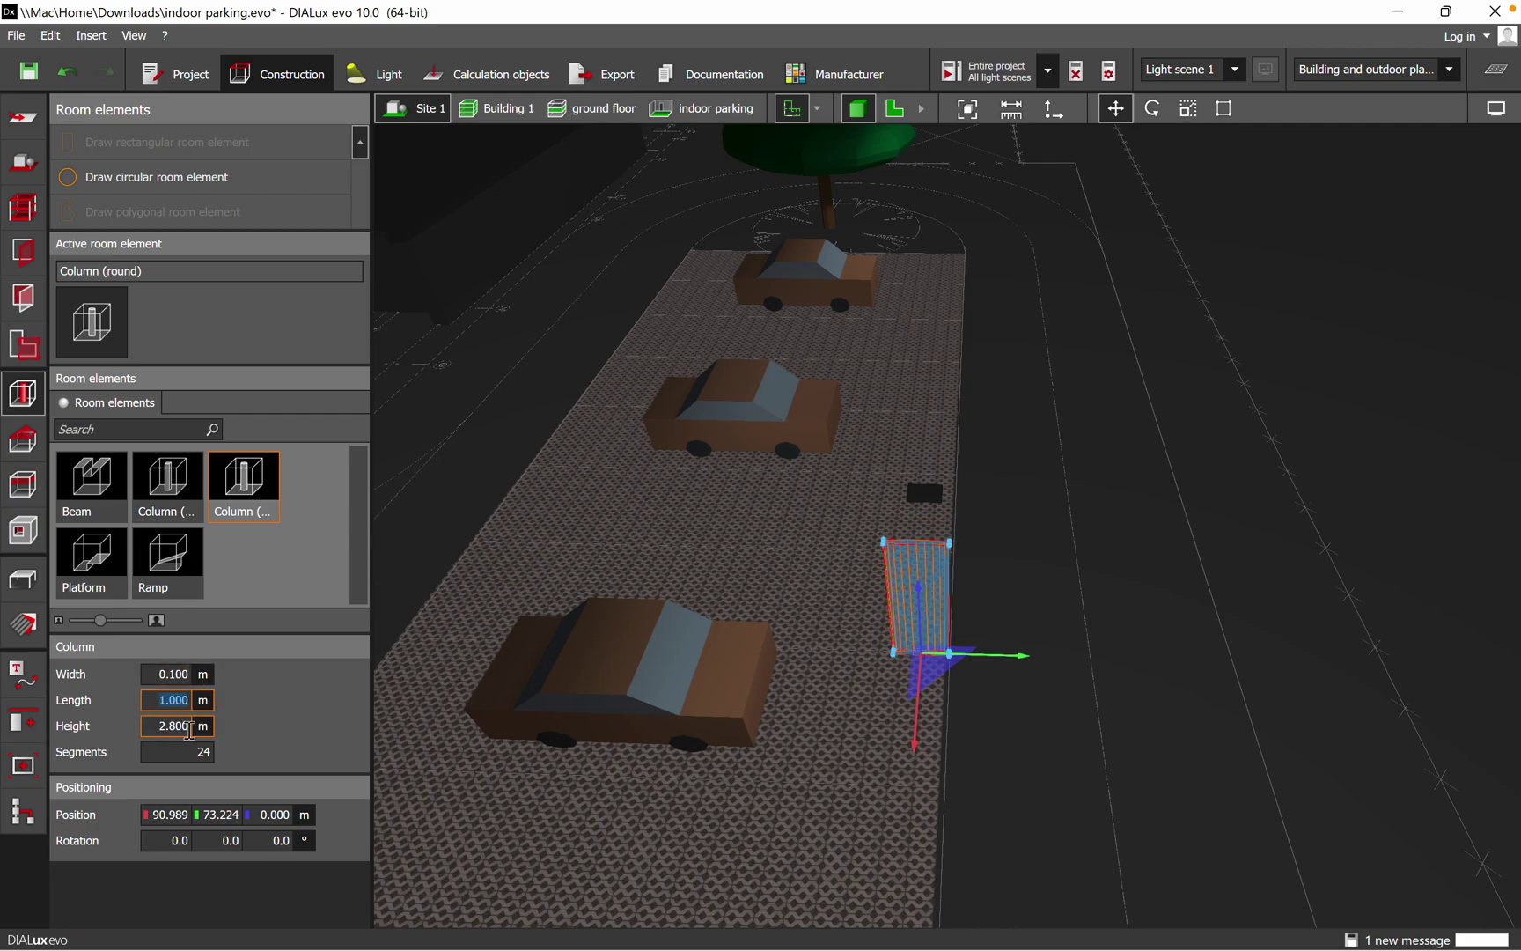
key(BackSpace)
text(0.1)
key(Tab)
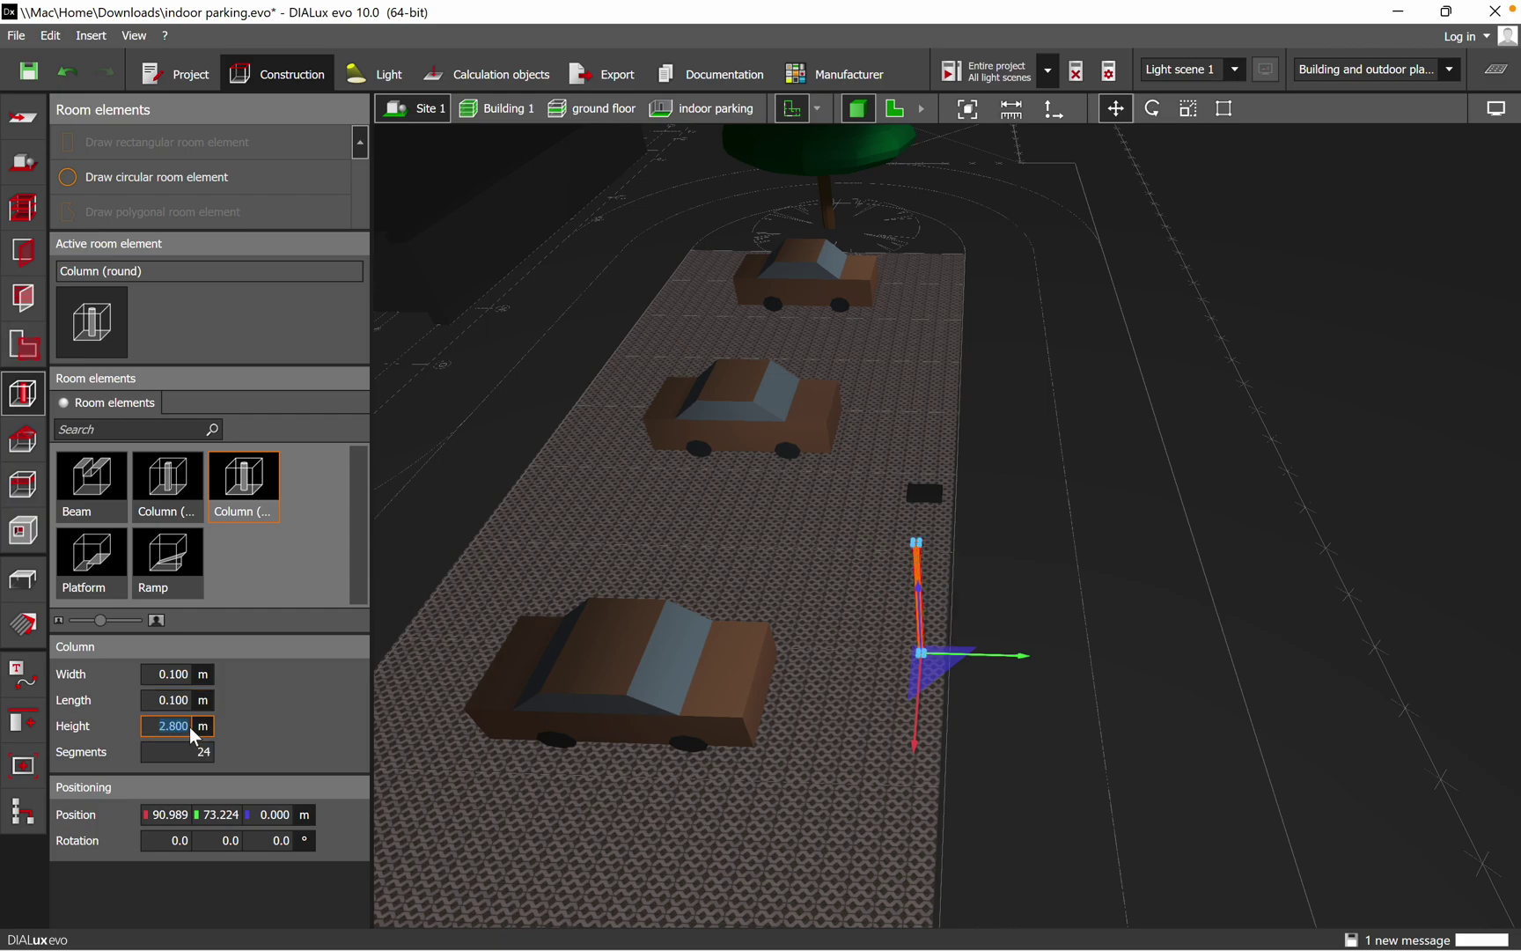
text(6)
click(176, 701)
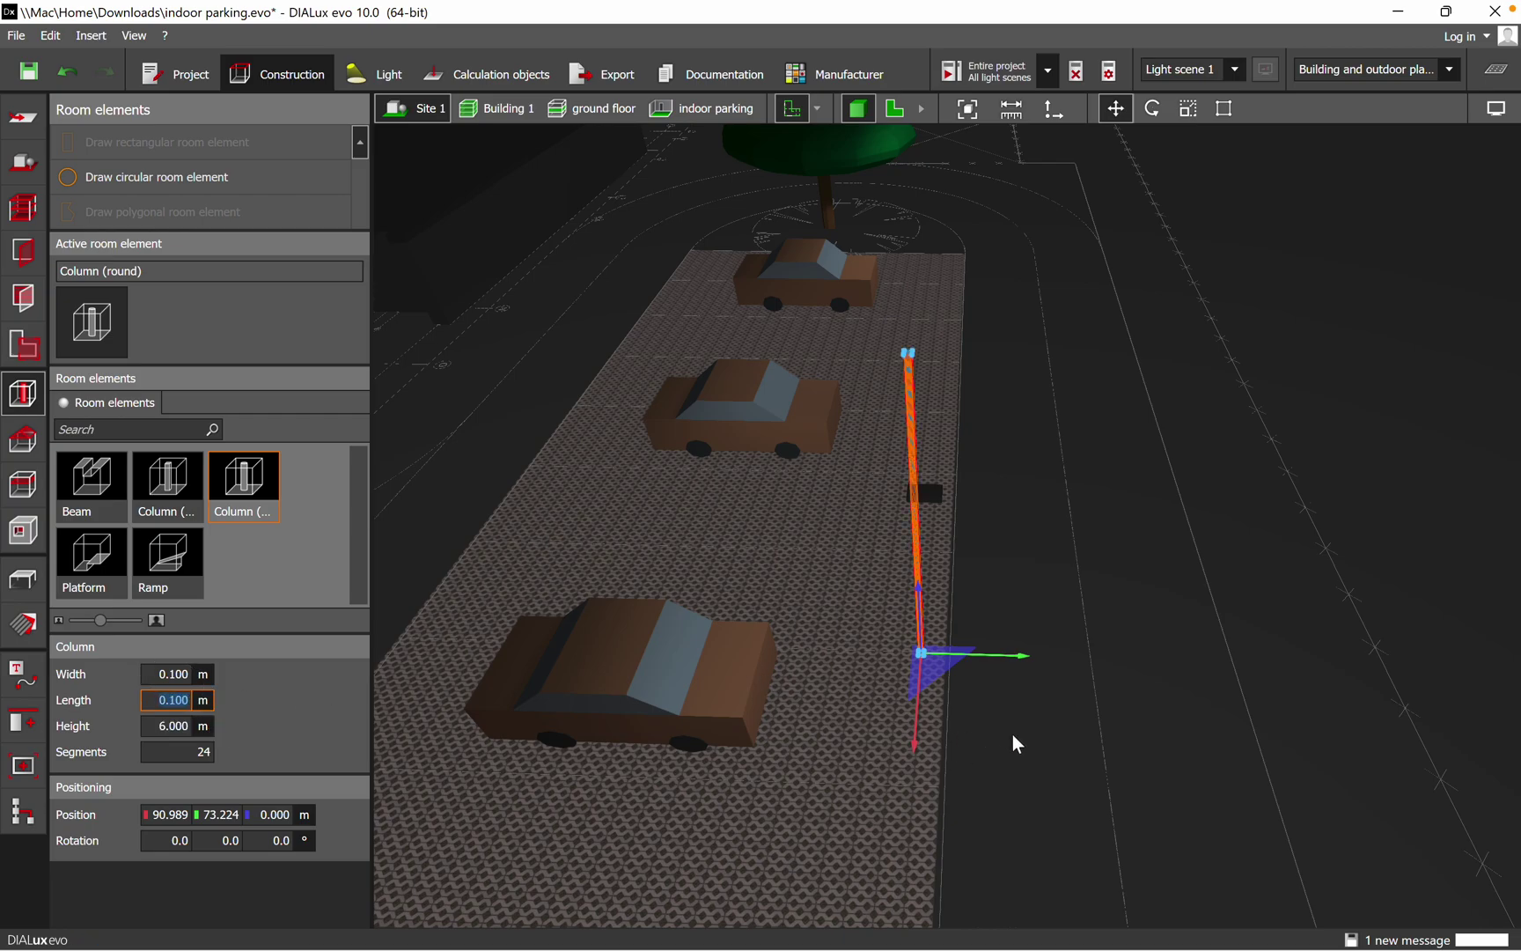
- Move the column in the floor plan onto the northern edge of the eastern luminaire, on the line between the bays, and clear the selection
right_drag(1013, 737, 1145, 647)
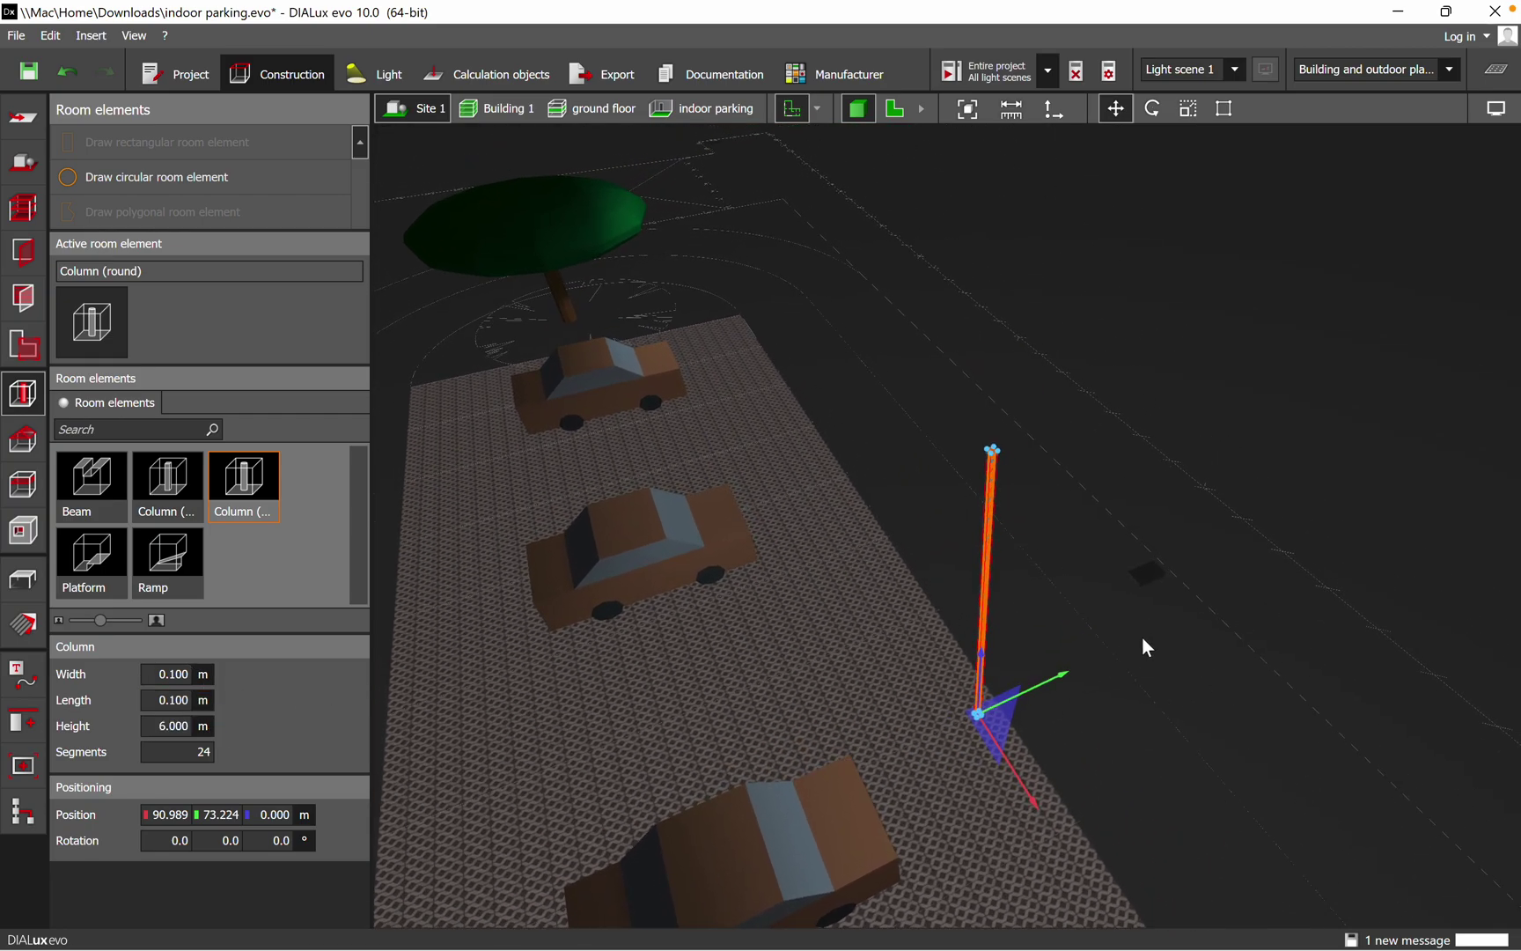
click(887, 112)
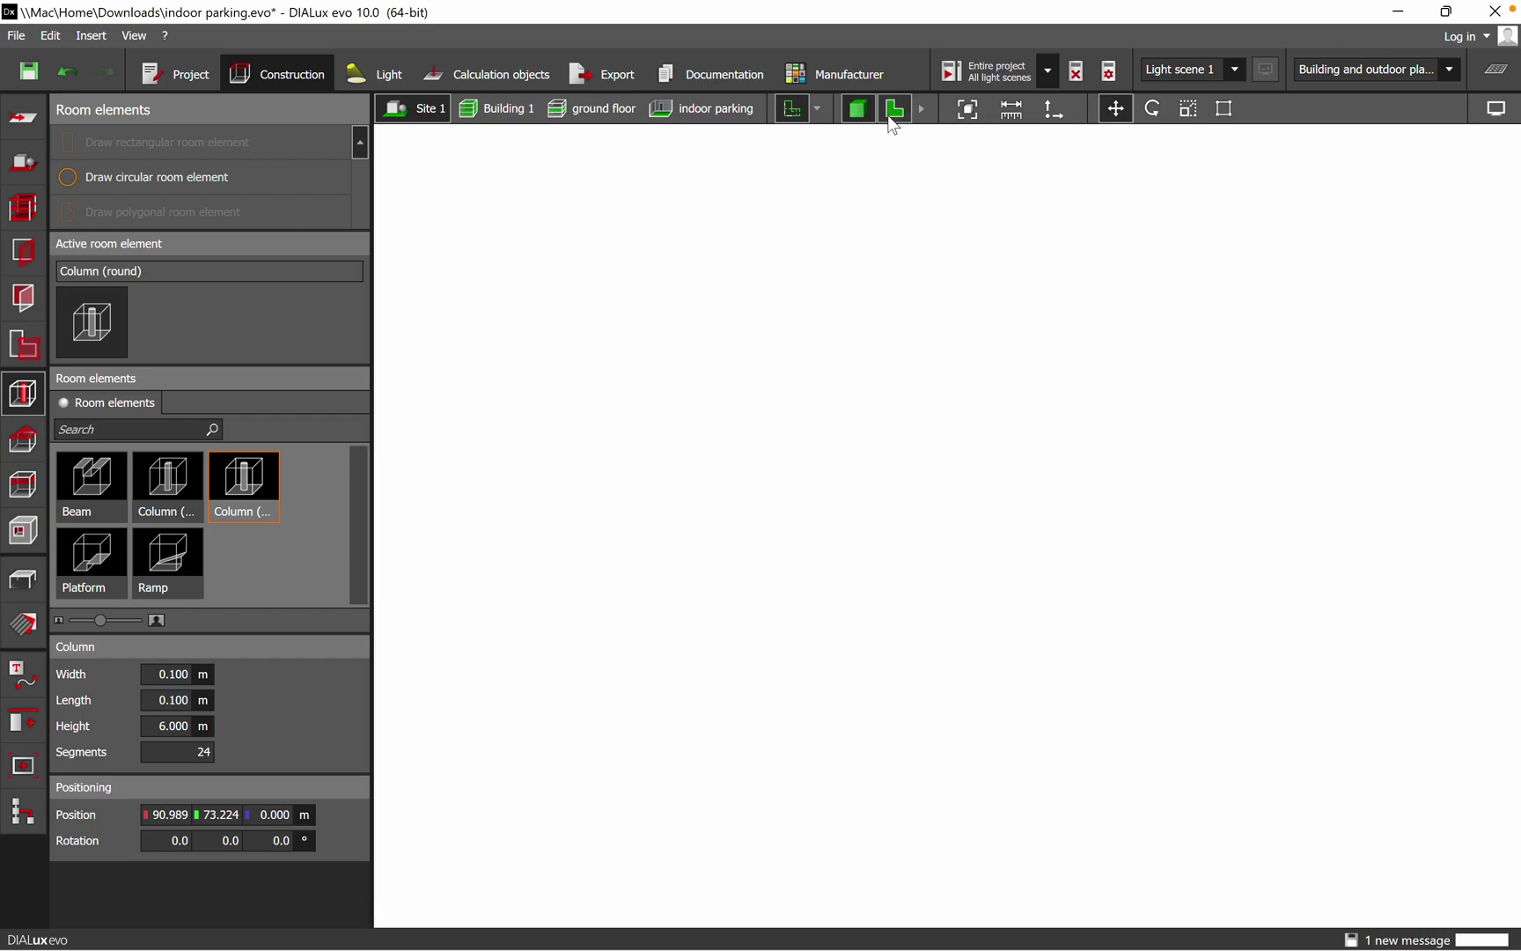
scroll(1099, 407, up, 5)
scroll(1099, 406, up, 2)
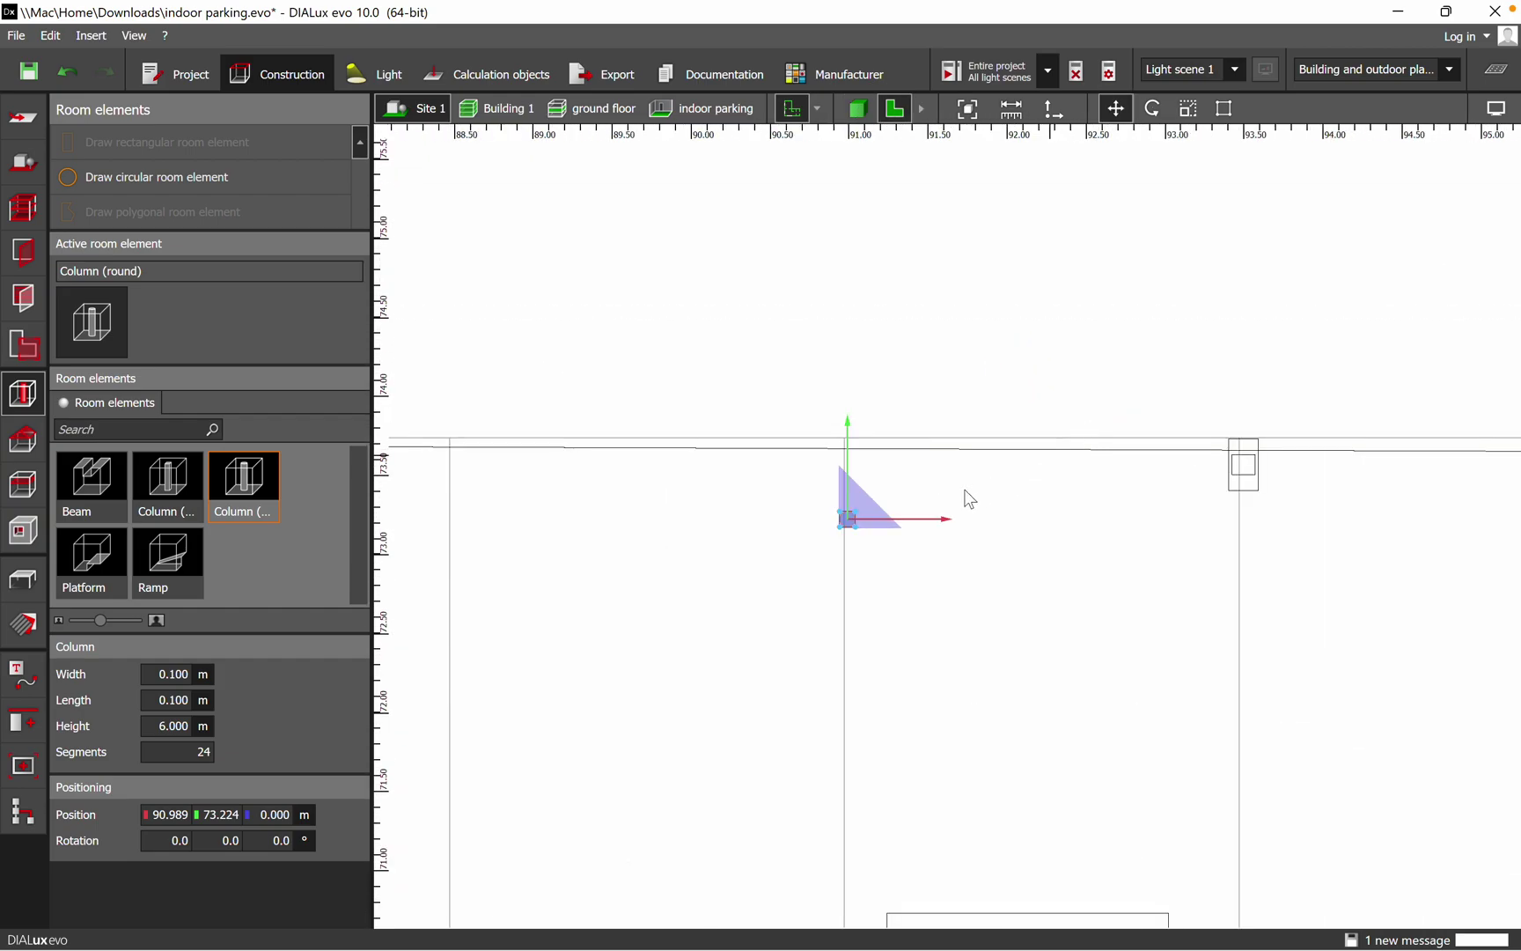
right_click(848, 518)
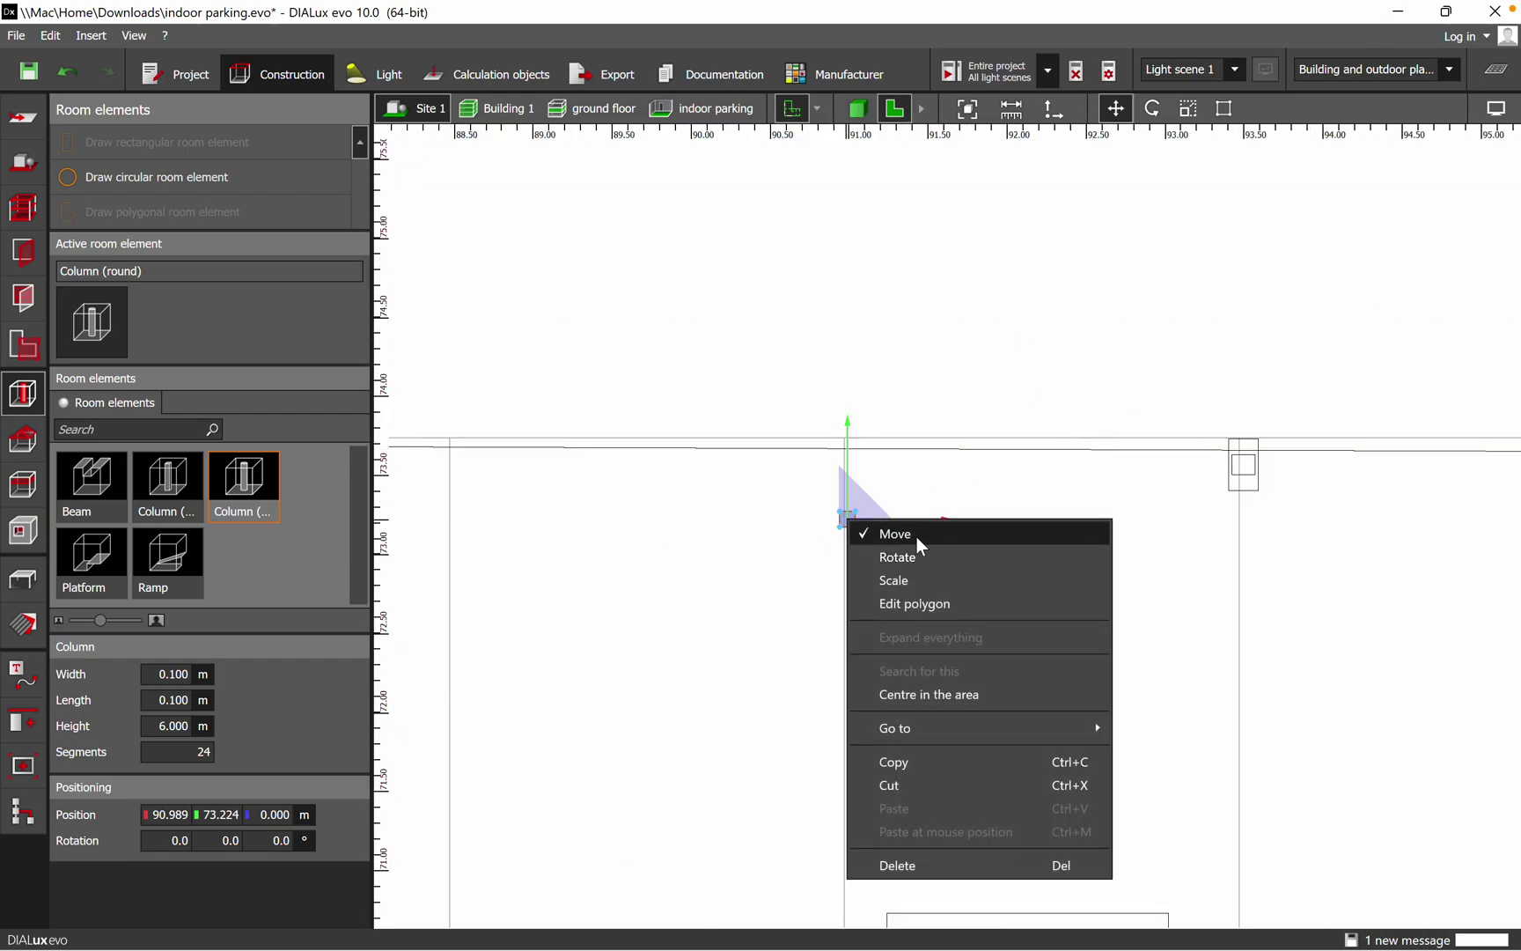
click(892, 535)
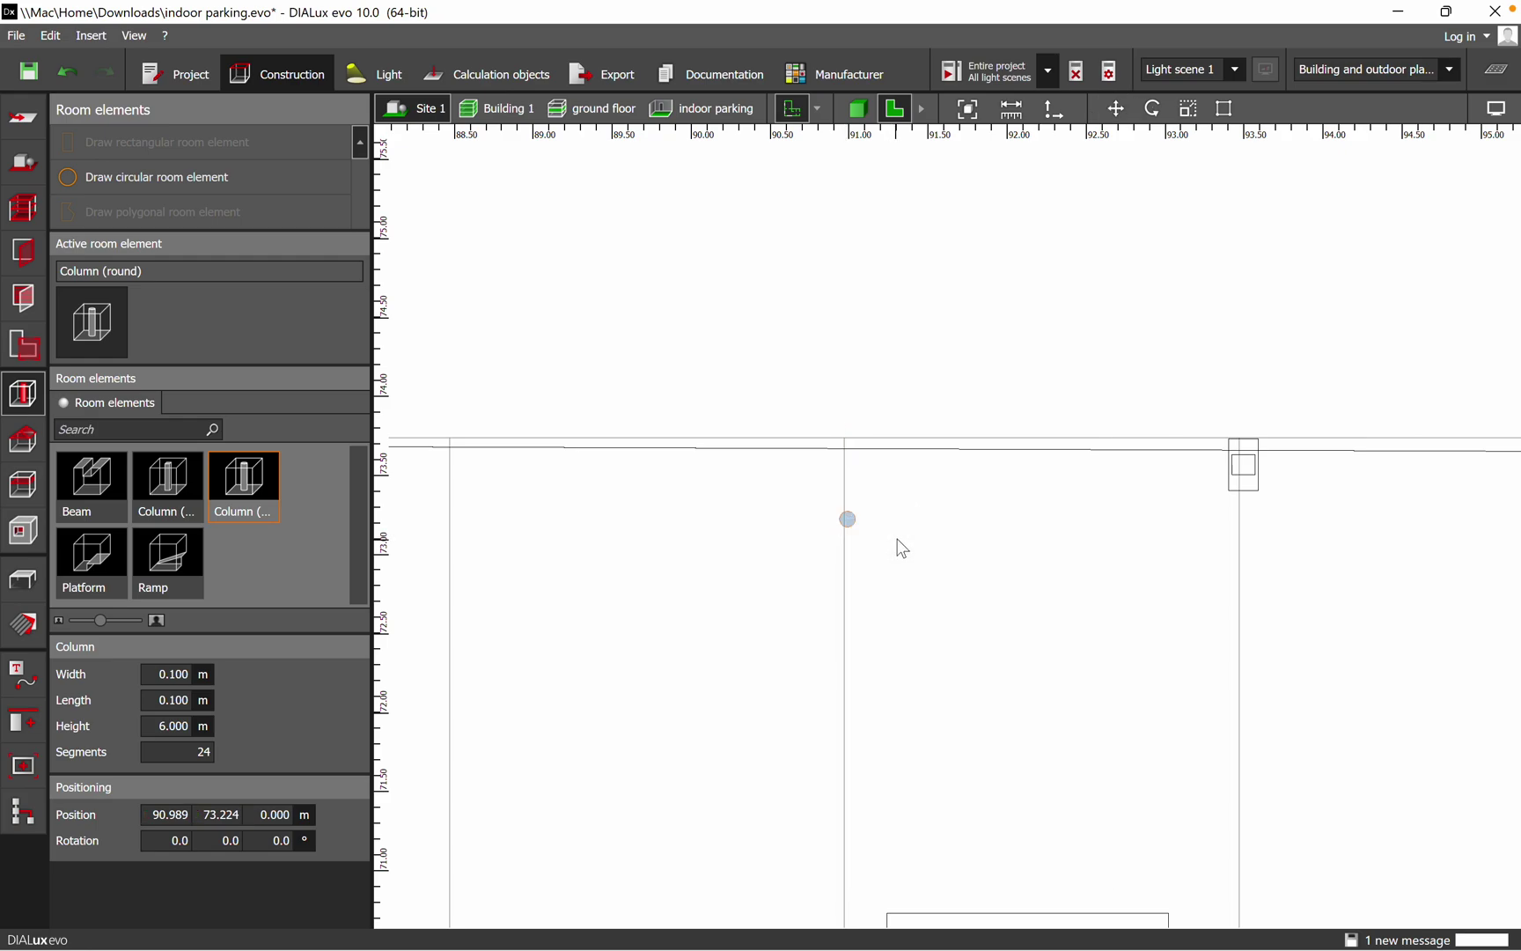
right_click(852, 520)
click(892, 535)
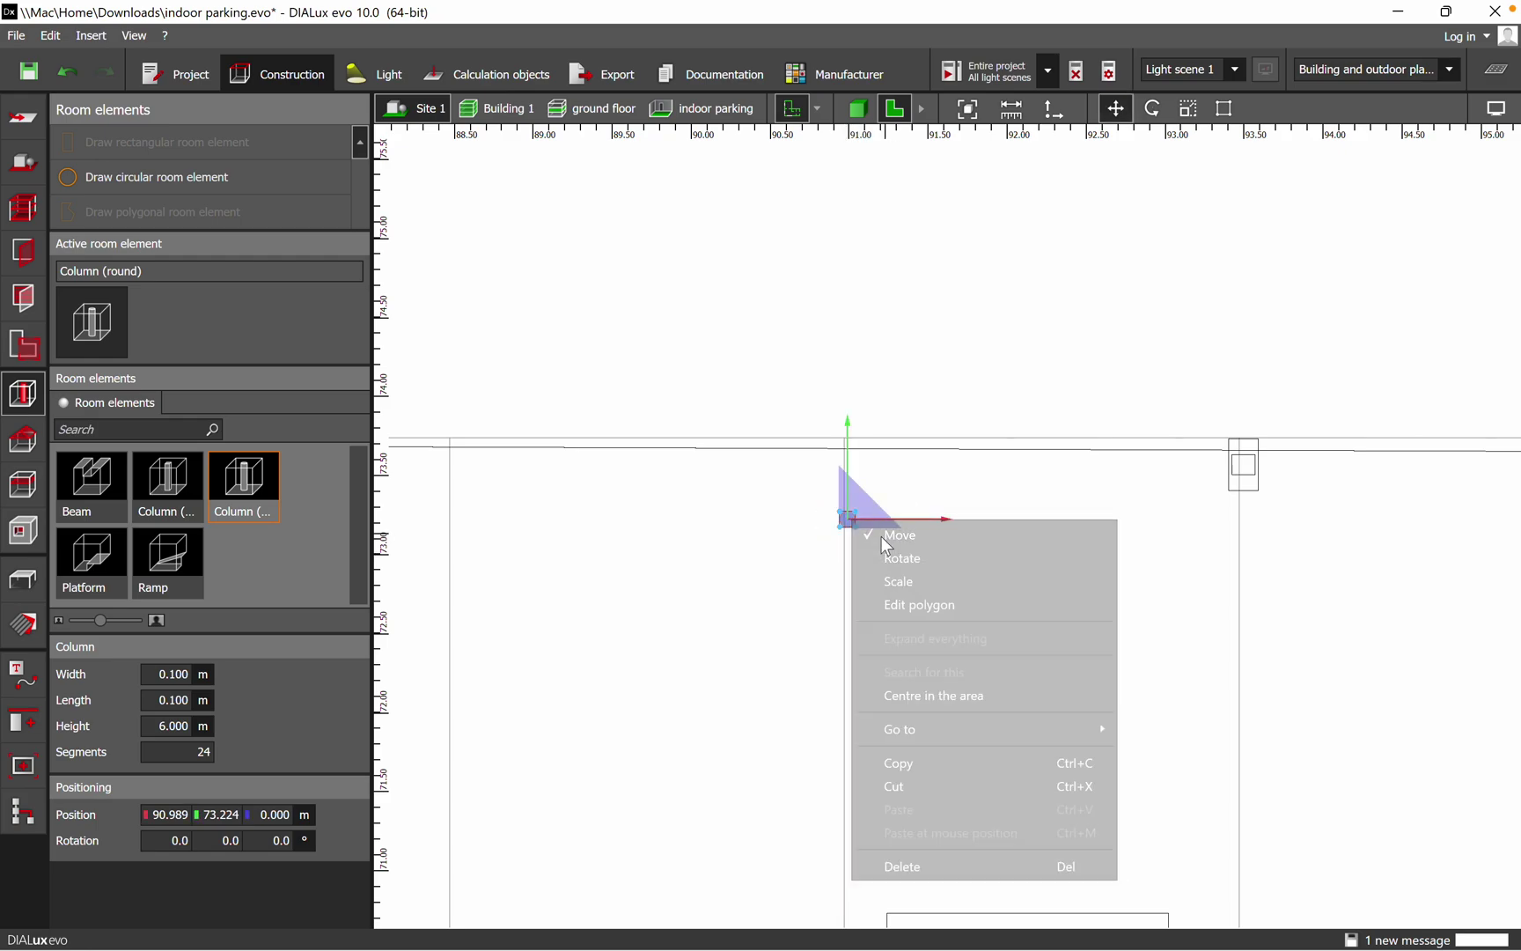
drag(856, 522, 1256, 466)
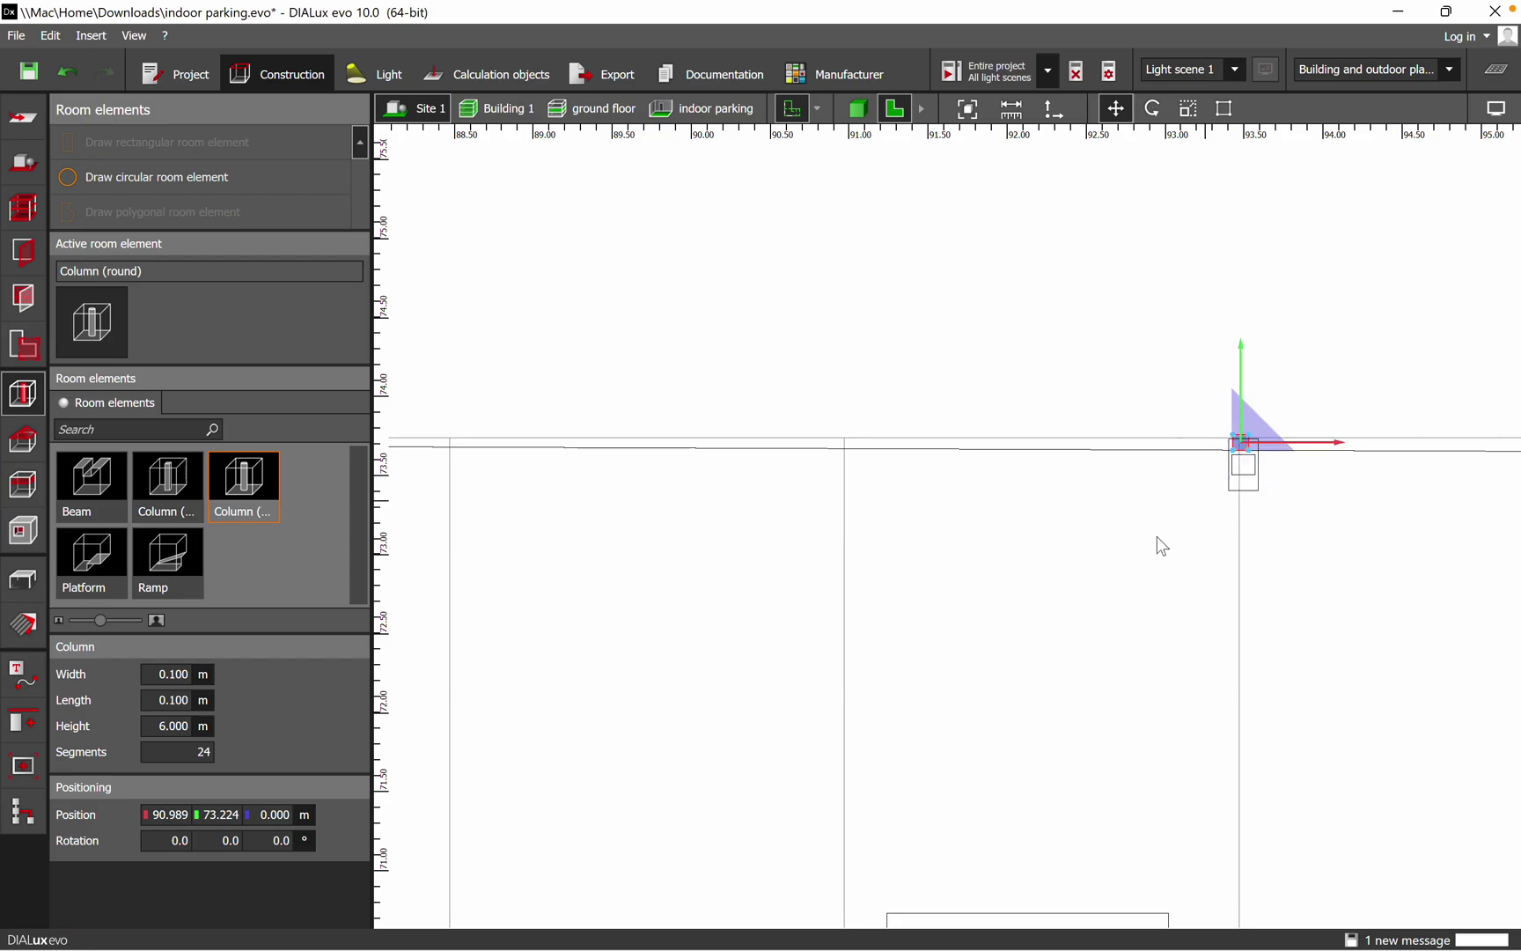
click(1097, 310)
- Examine the column beneath the eastern luminaire and its position beside the parking bays in 3D from several angles
click(858, 108)
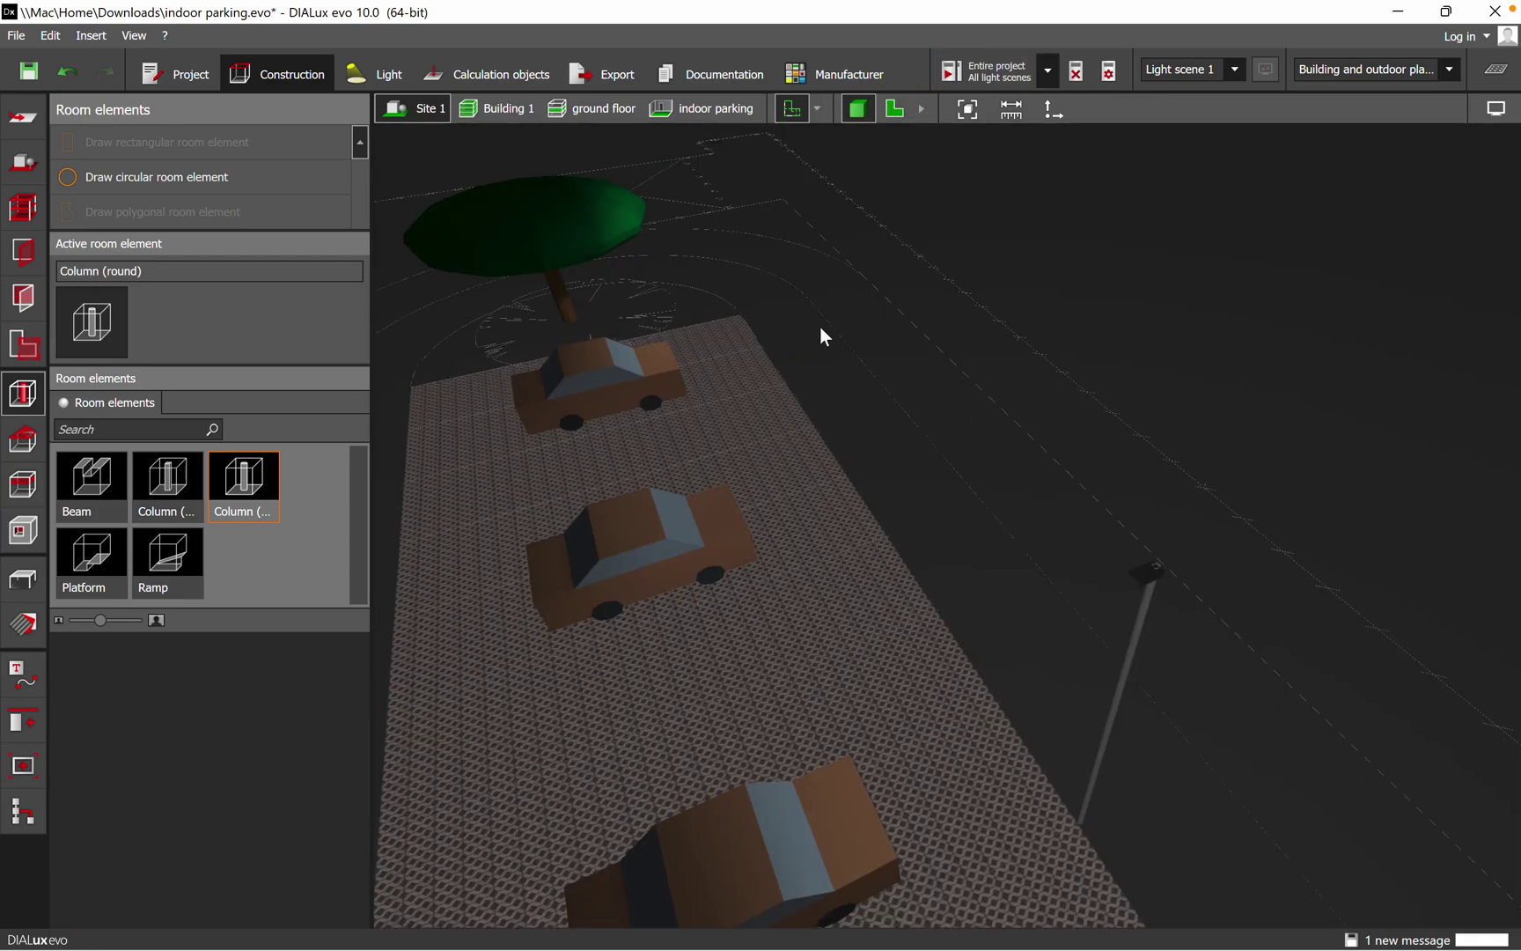
right_drag(1058, 753, 969, 717)
drag(968, 716, 1157, 689)
middle_drag(1157, 660, 994, 648)
scroll(994, 648, up, 1)
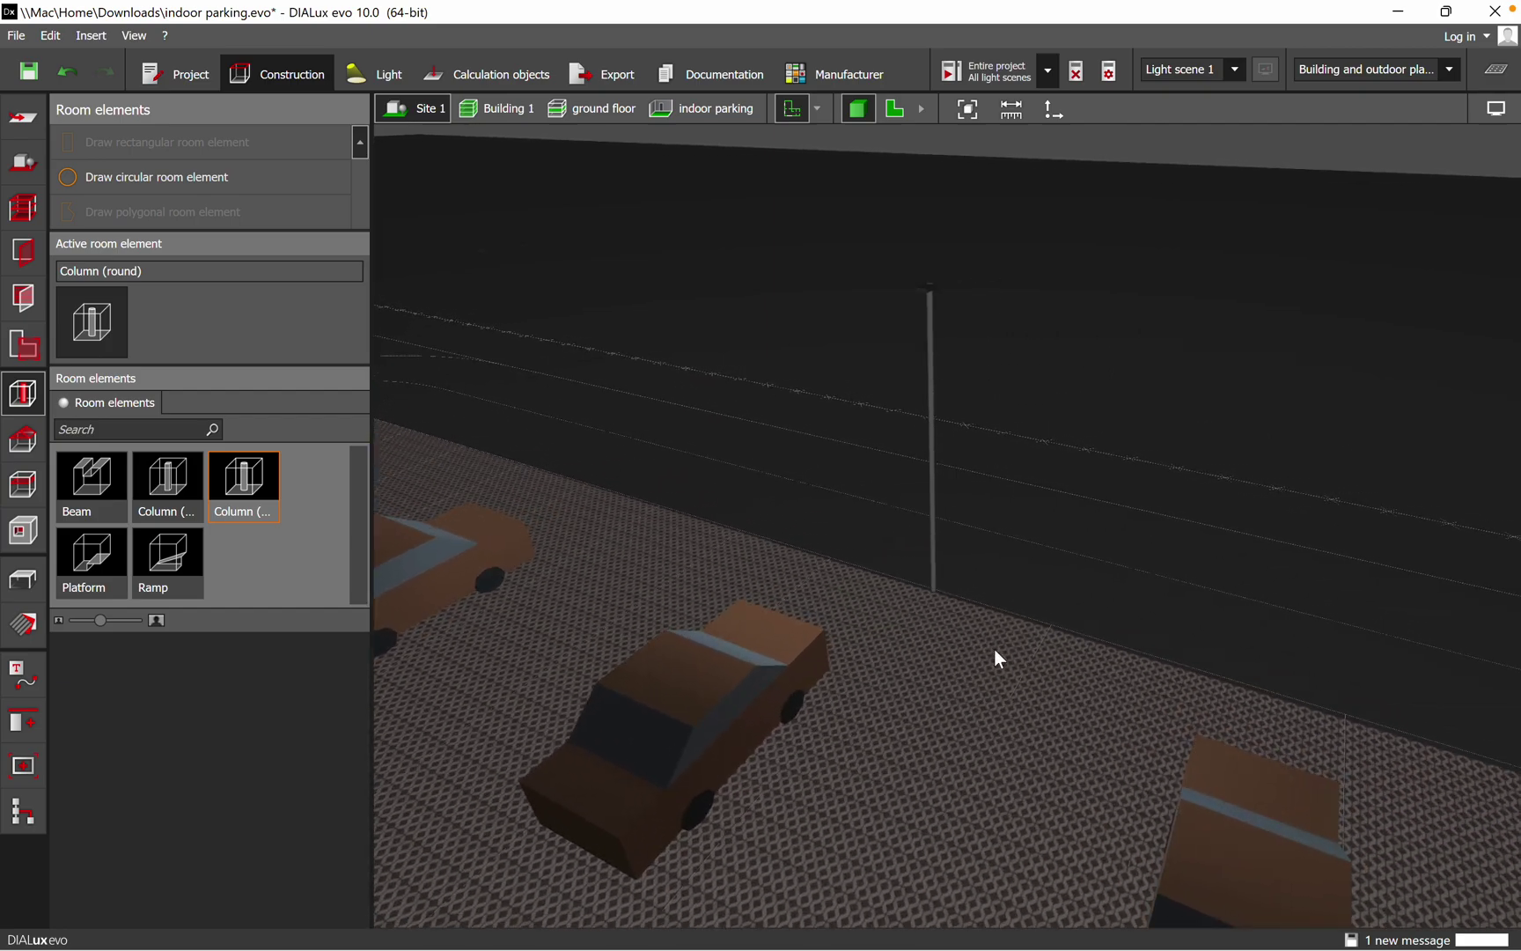
right_drag(919, 751, 976, 759)
drag(976, 759, 1123, 492)
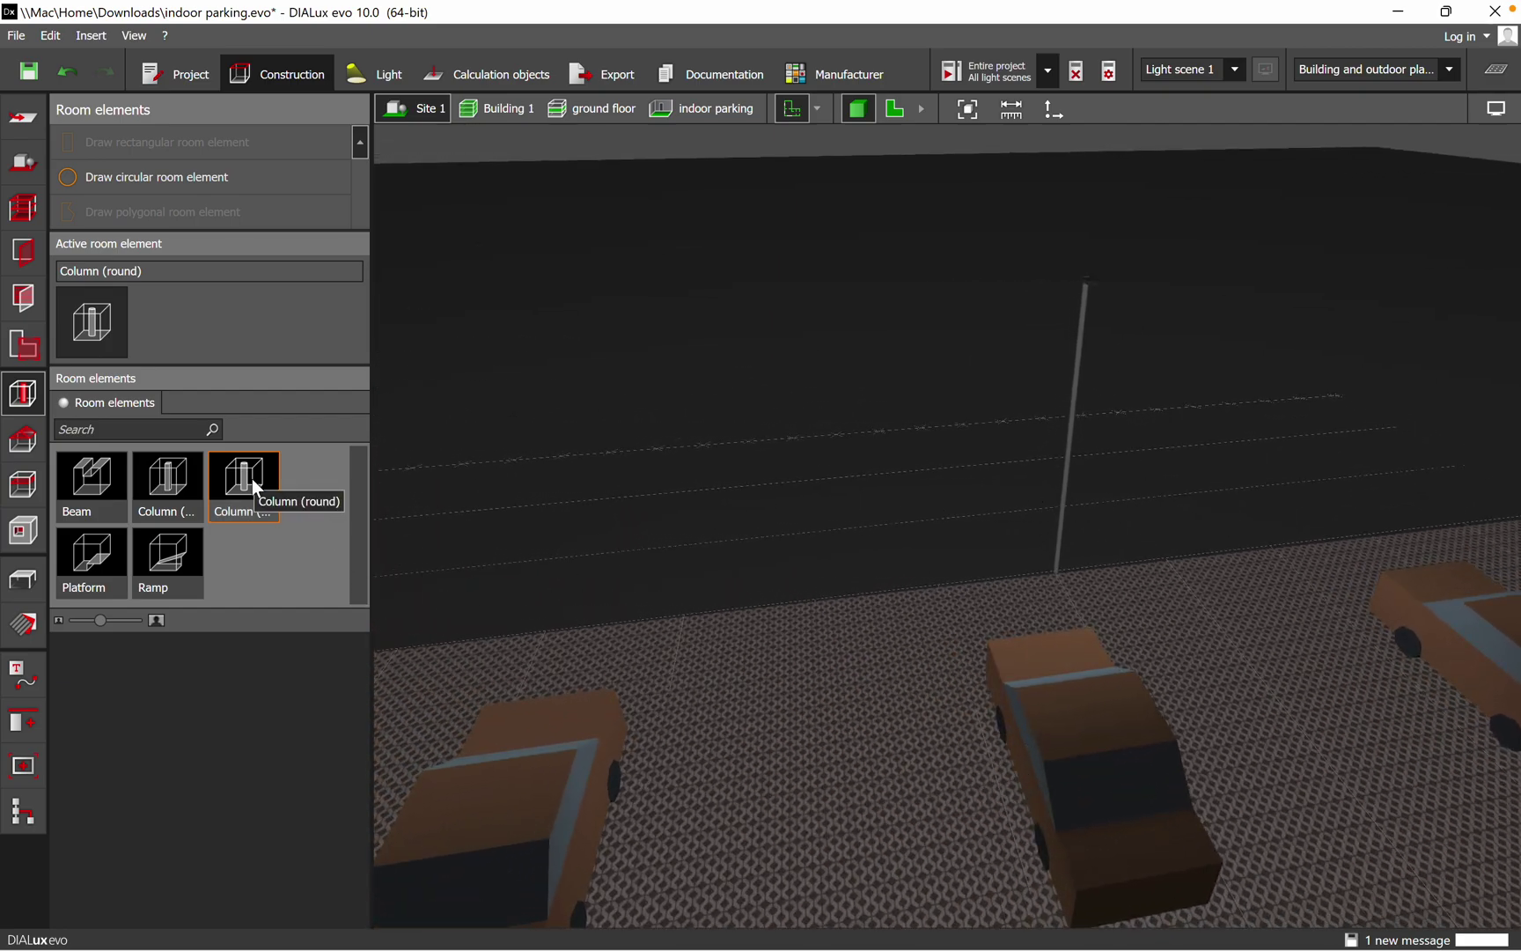
scroll(1129, 525, down, 3)
drag(939, 683, 1026, 638)
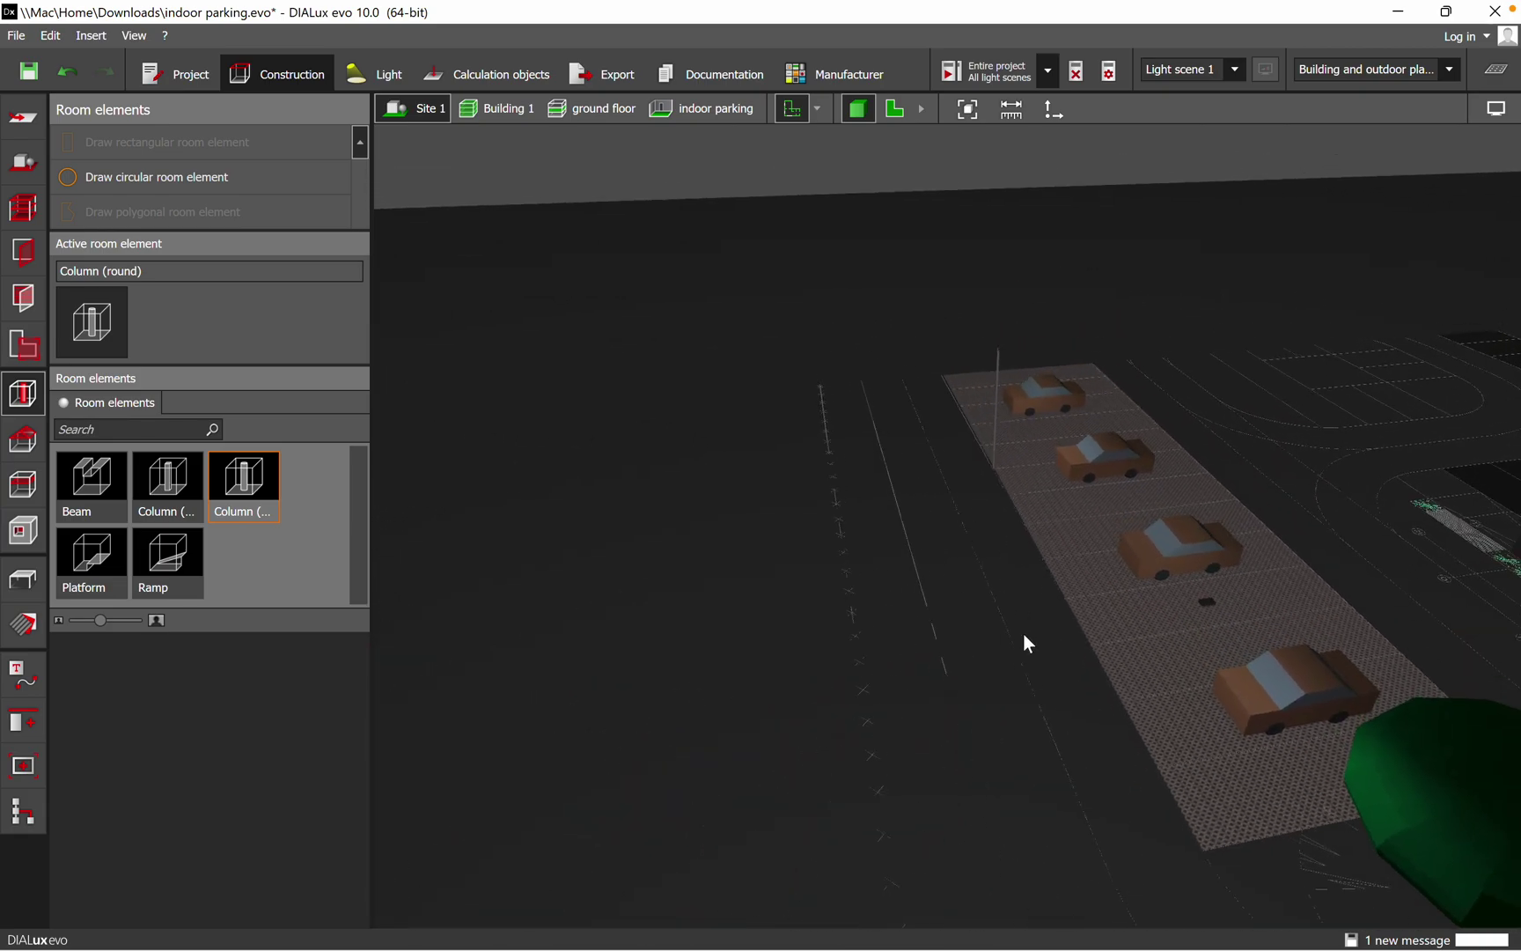
- Copy the round column at the eastern luminaire in the floor plan
click(895, 108)
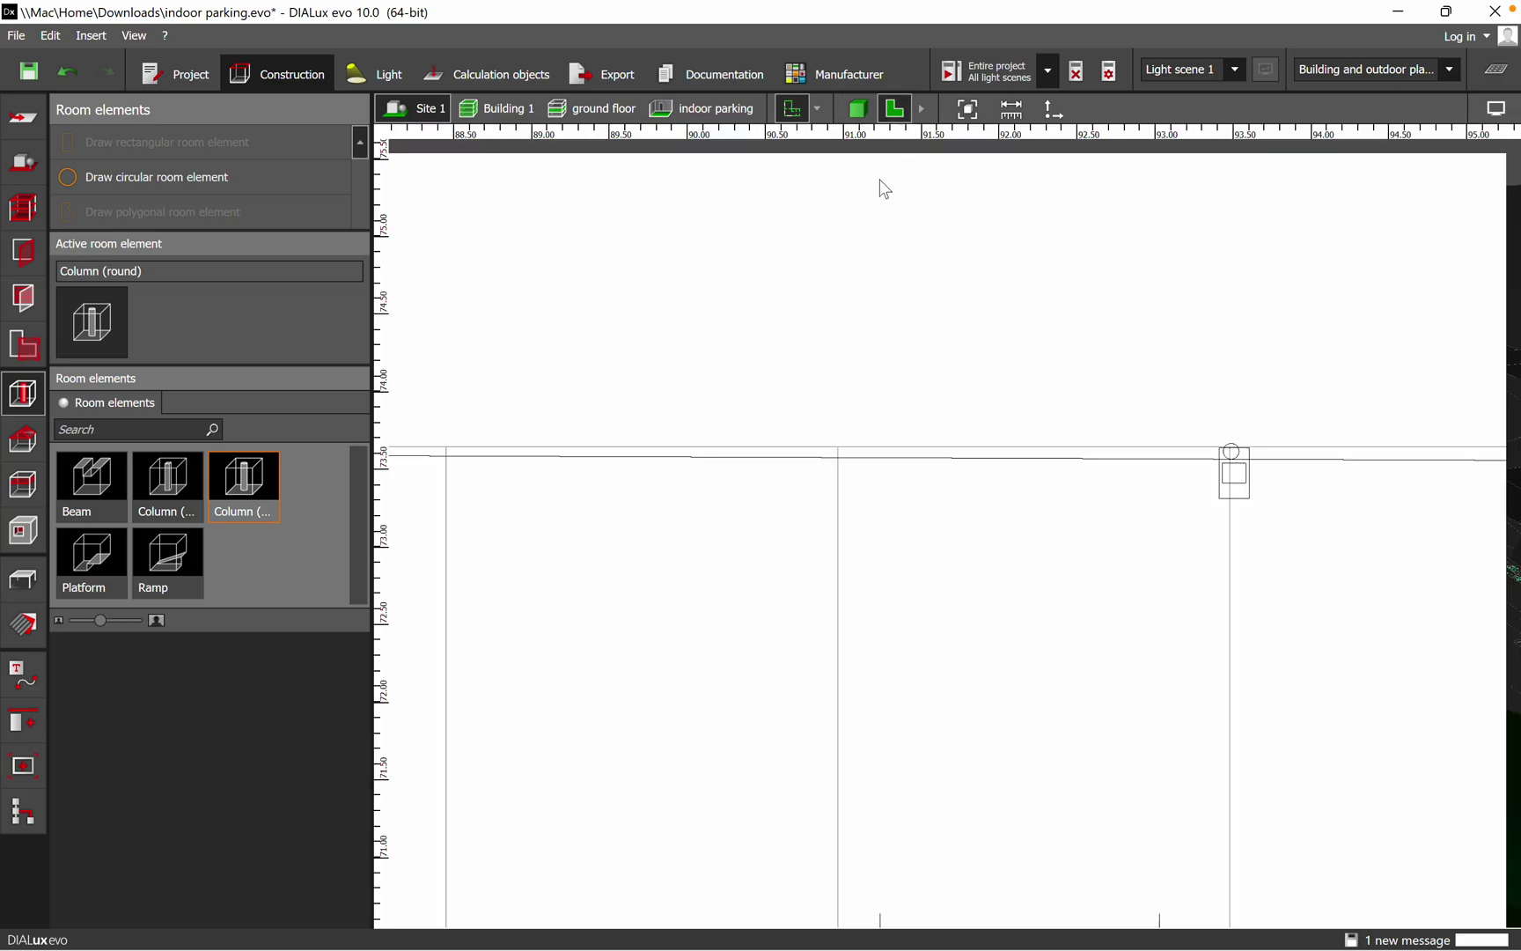
scroll(1233, 458, up, 5)
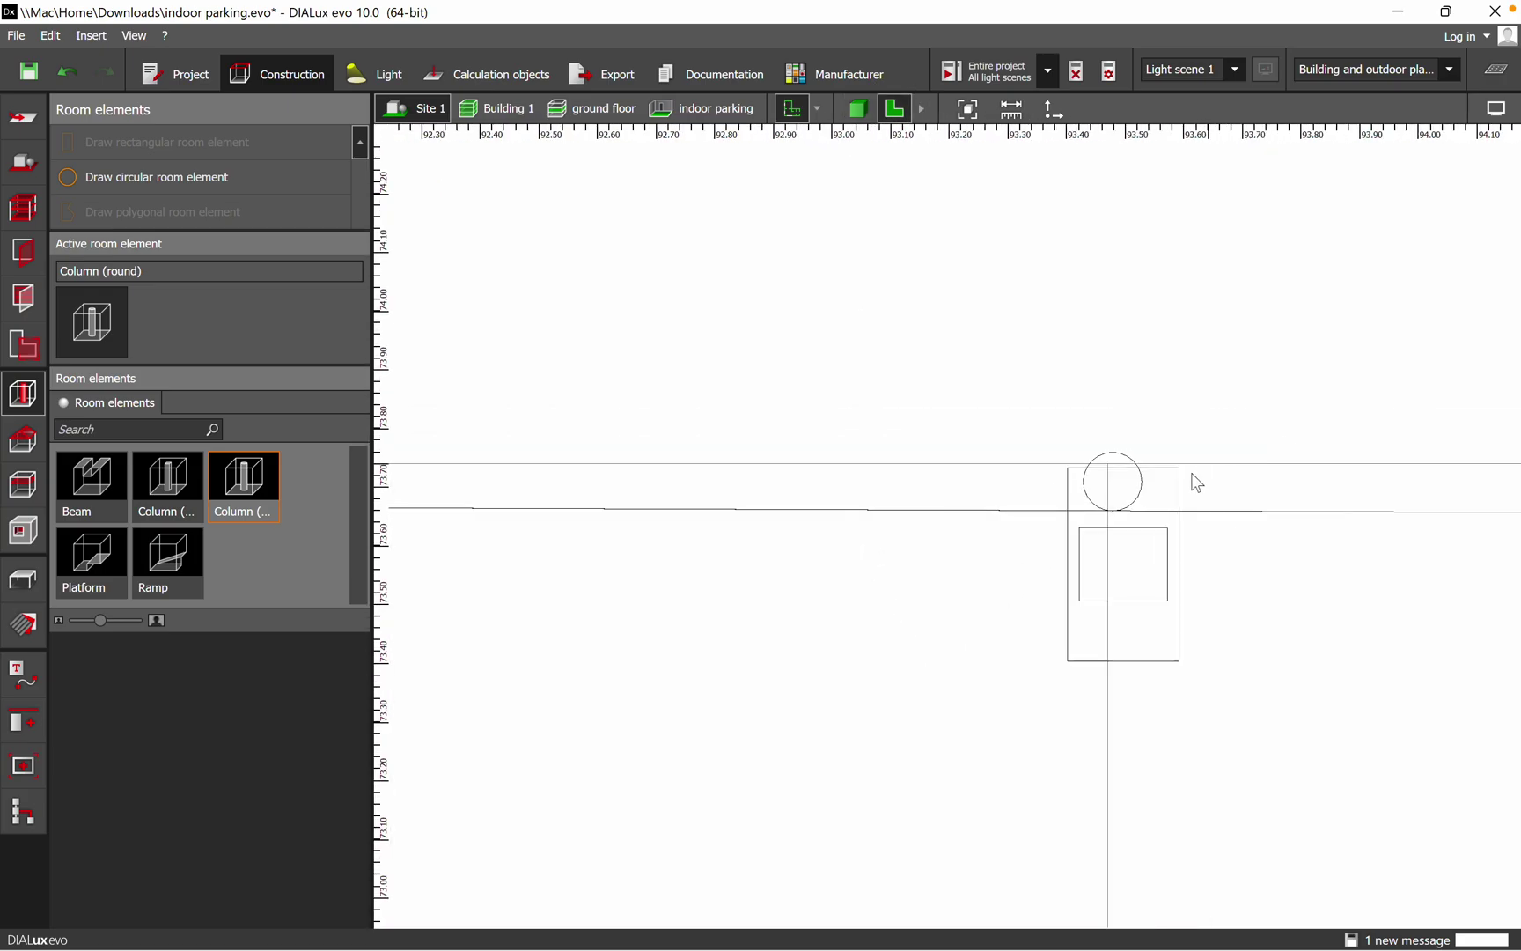
click(1133, 494)
right_click(1135, 492)
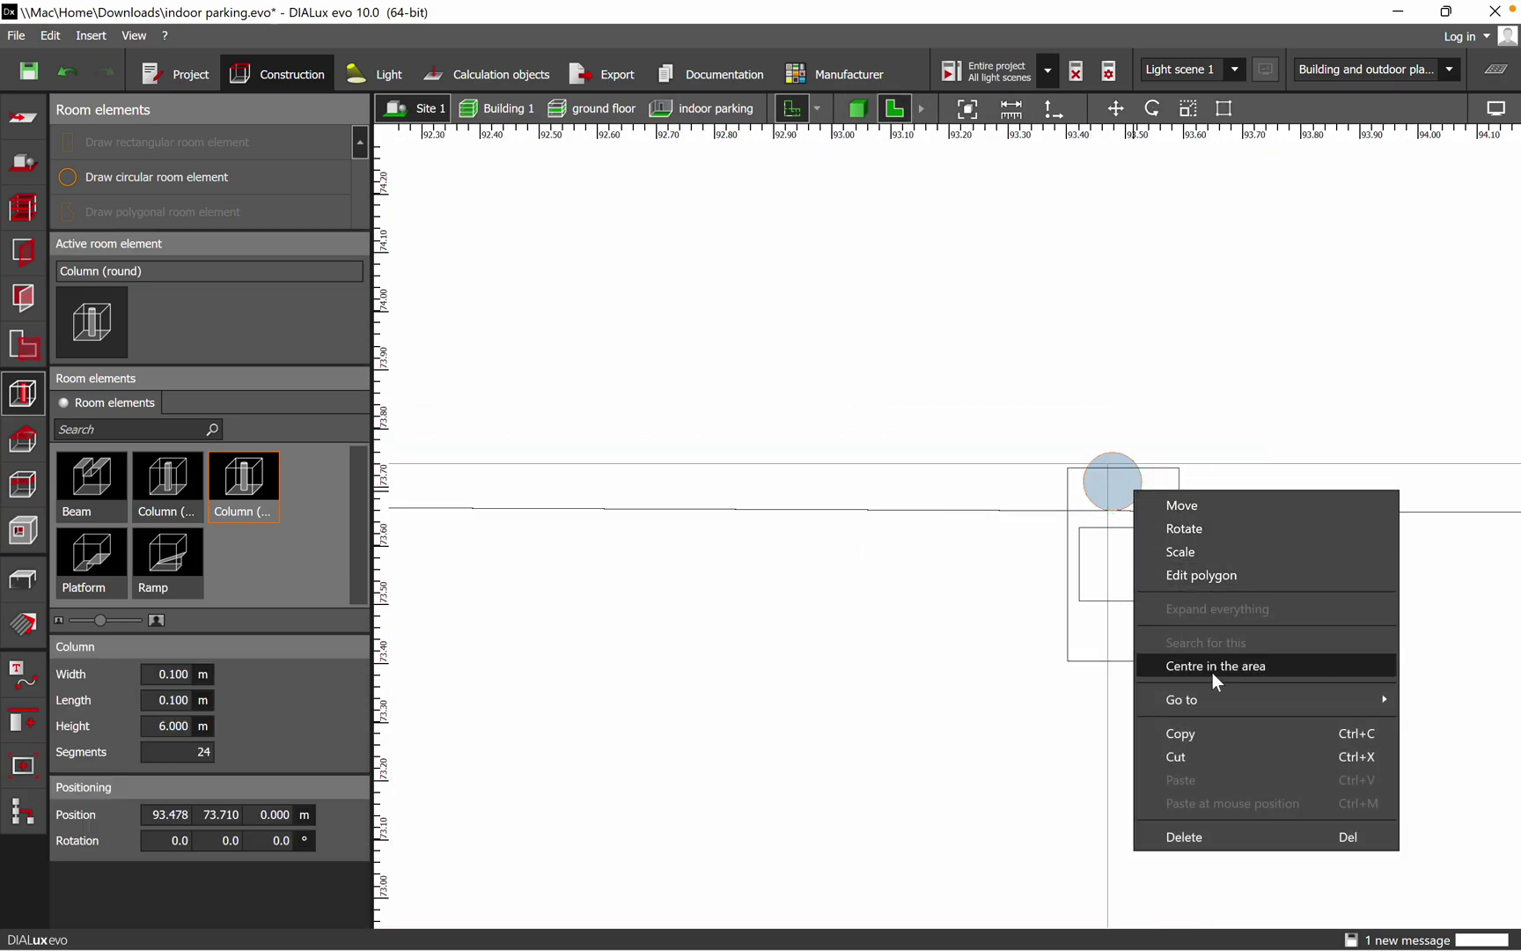
click(1217, 735)
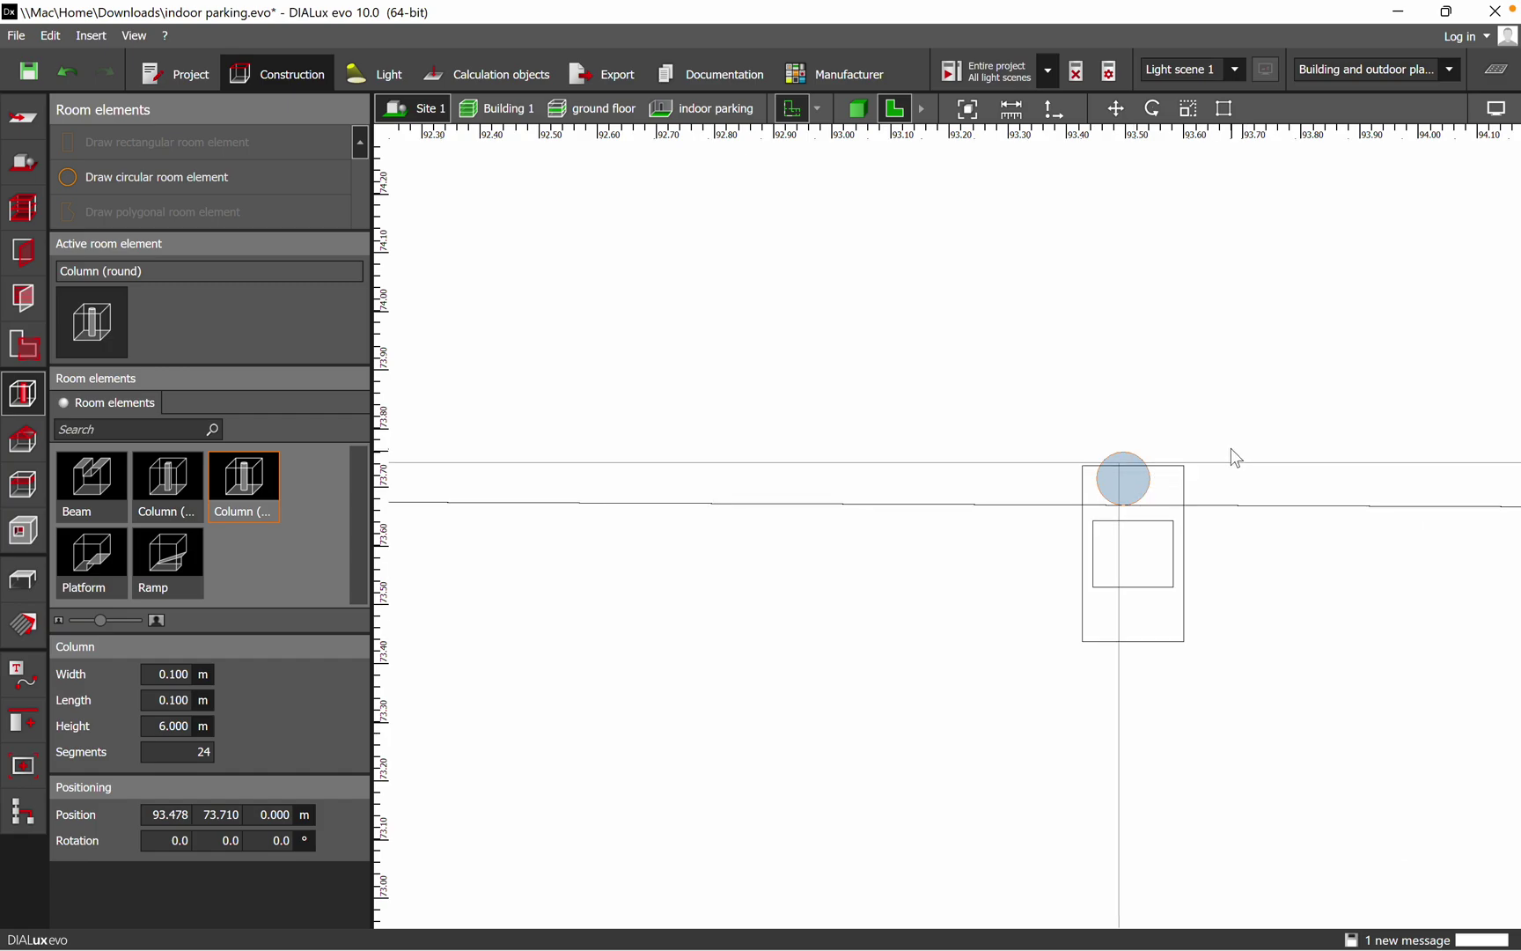
- Paste a copy of the 6 m round column into the site's floor plan
scroll(682, 578, down, 6)
scroll(971, 561, down, 4)
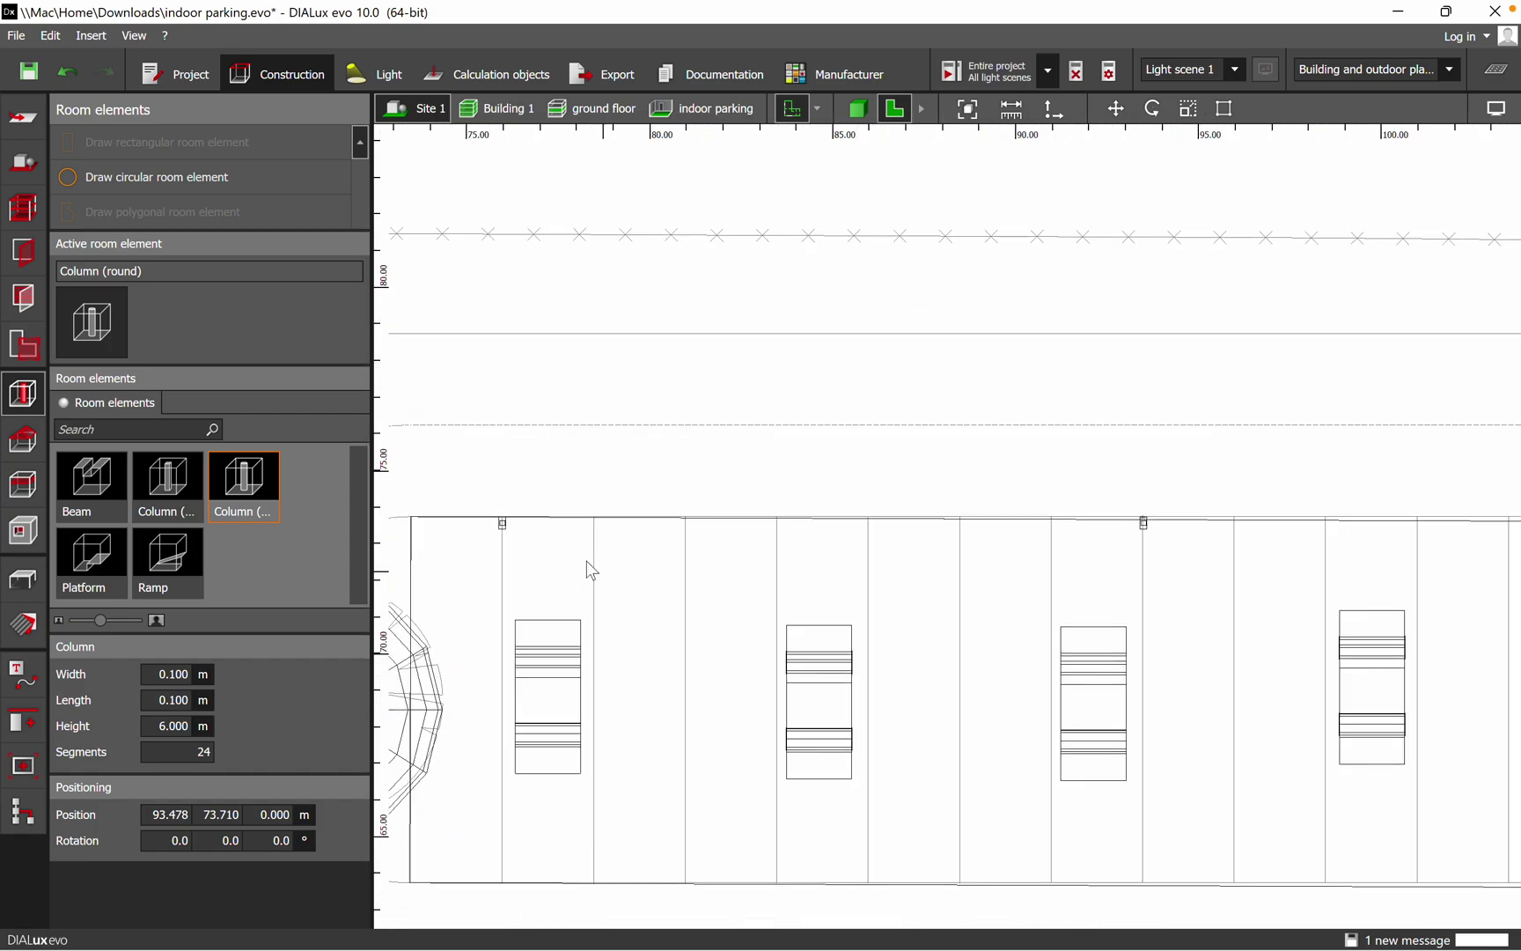
middle_drag(541, 554, 785, 554)
scroll(734, 527, up, 11)
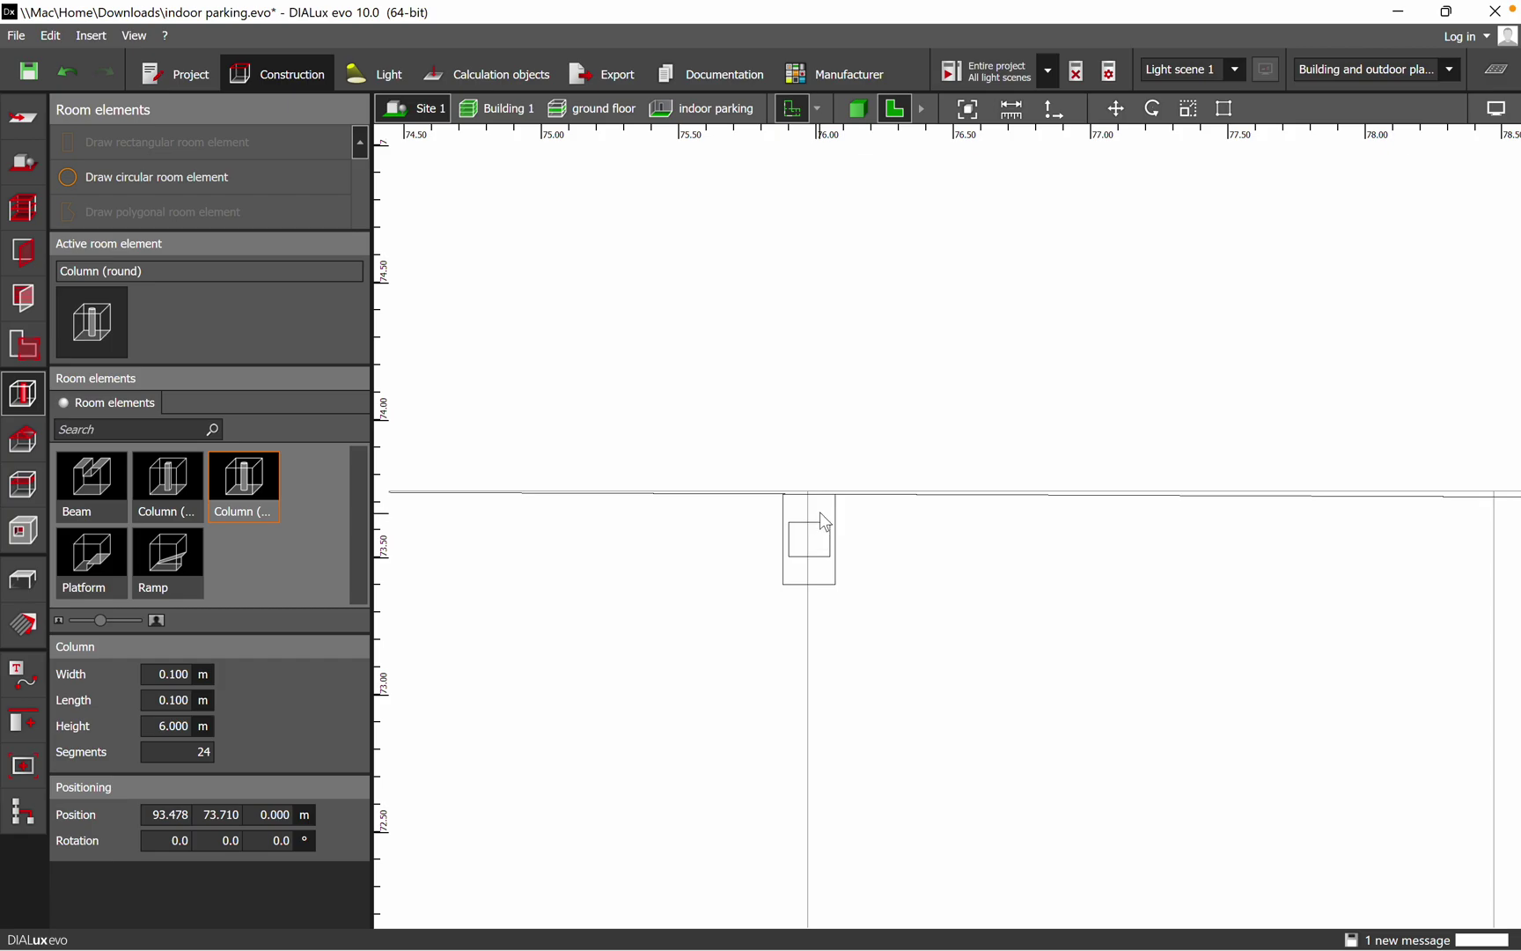
right_click(821, 512)
right_click(896, 442)
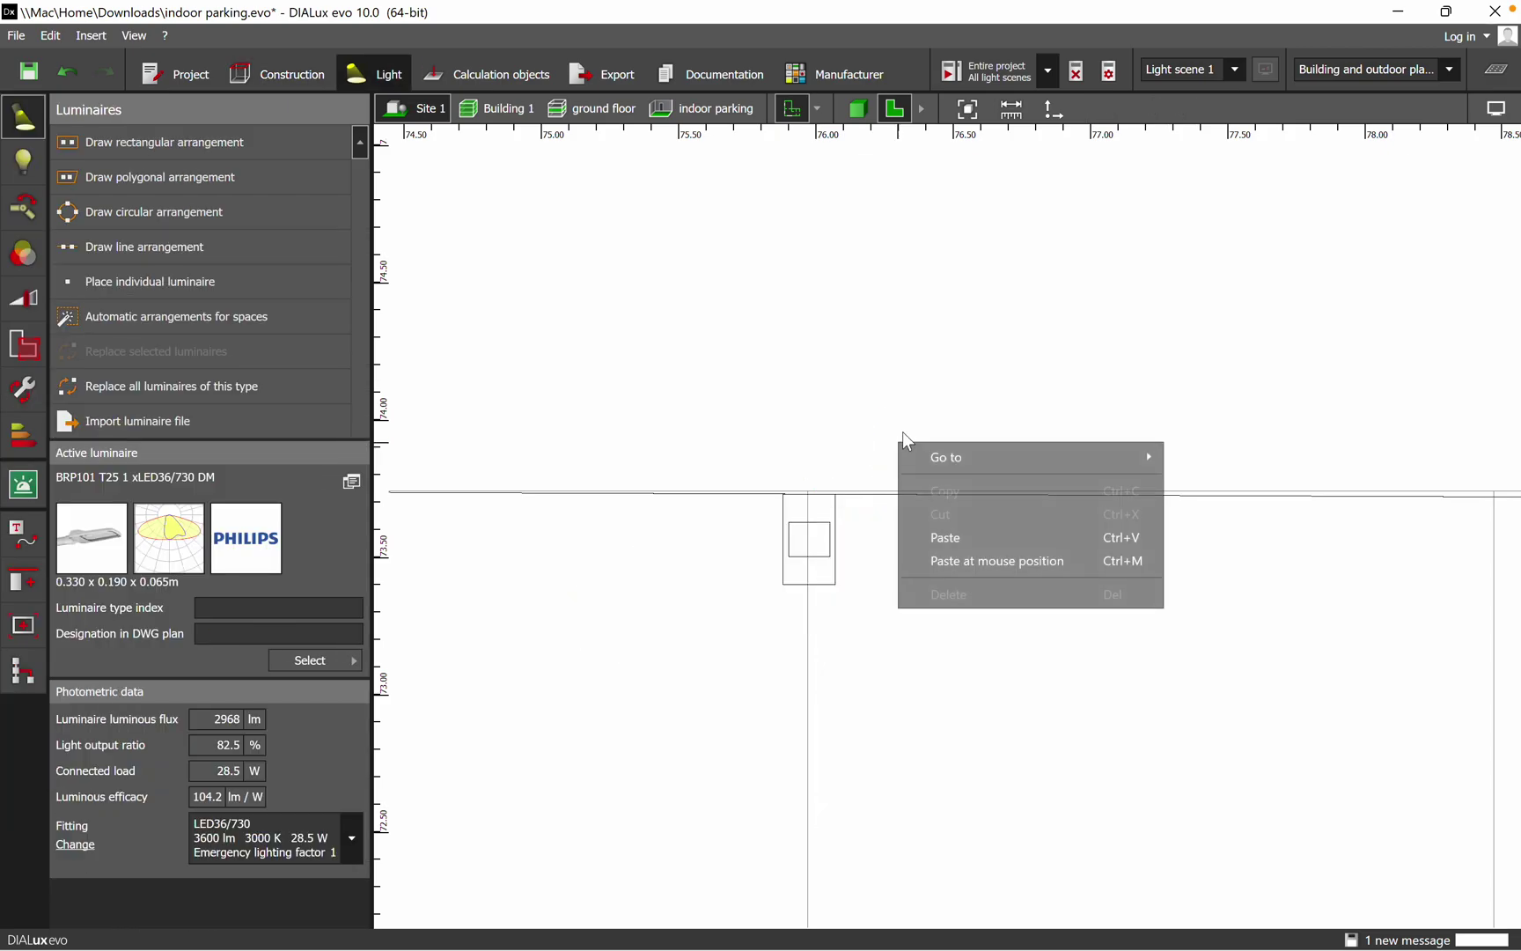
click(943, 537)
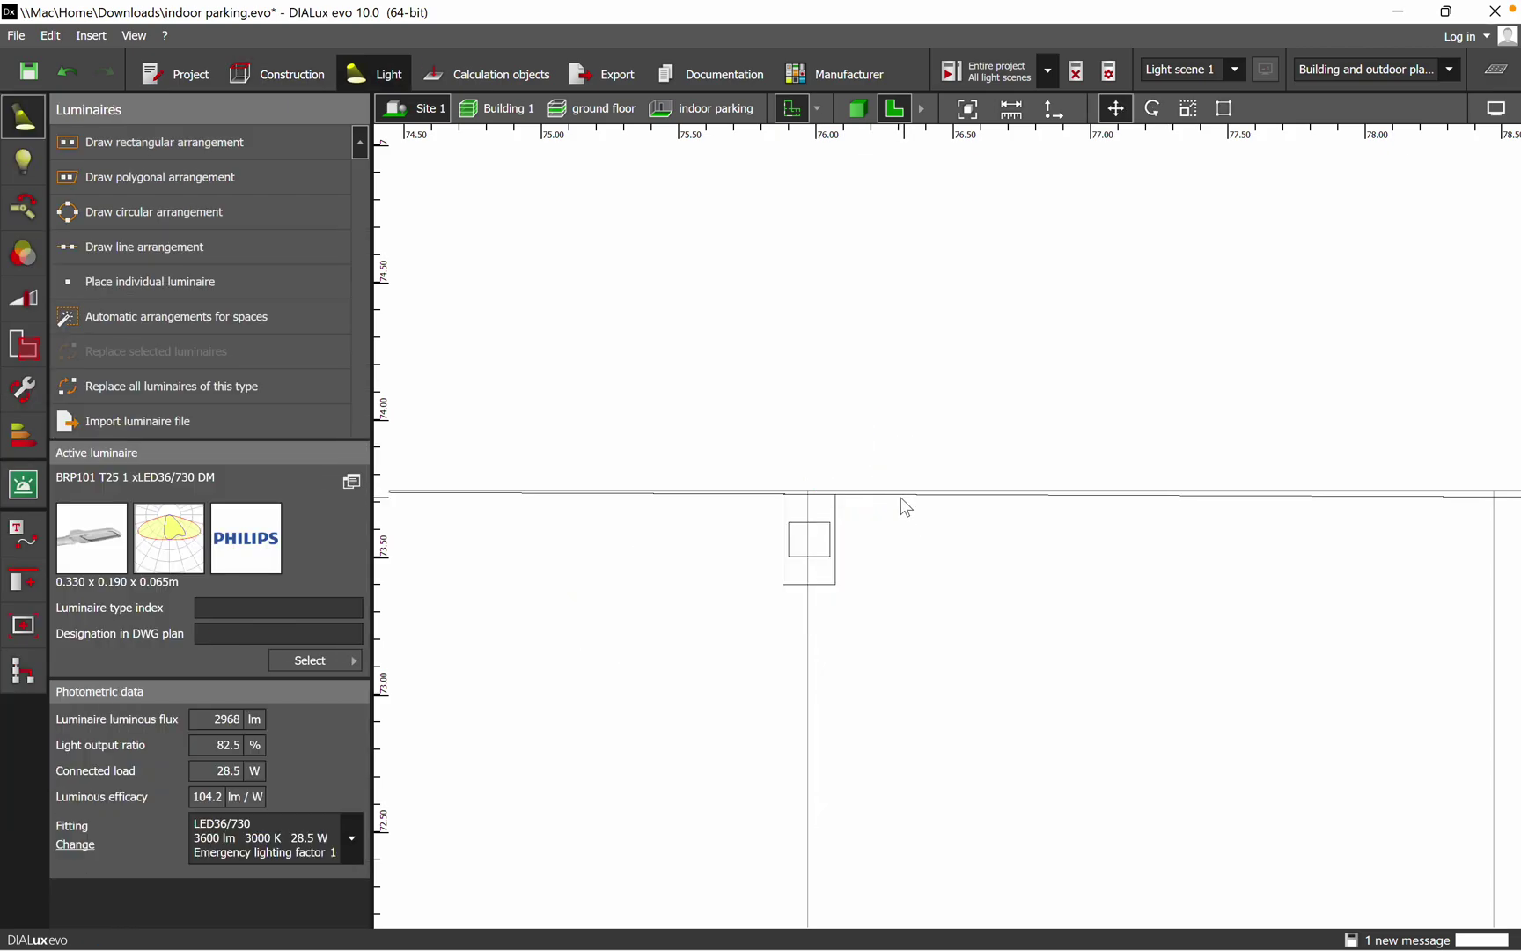
- Move the pasted column onto the northern edge of the western luminaire, on the line between the bays, and clear the selection
scroll(885, 542, down, 3)
scroll(880, 533, down, 5)
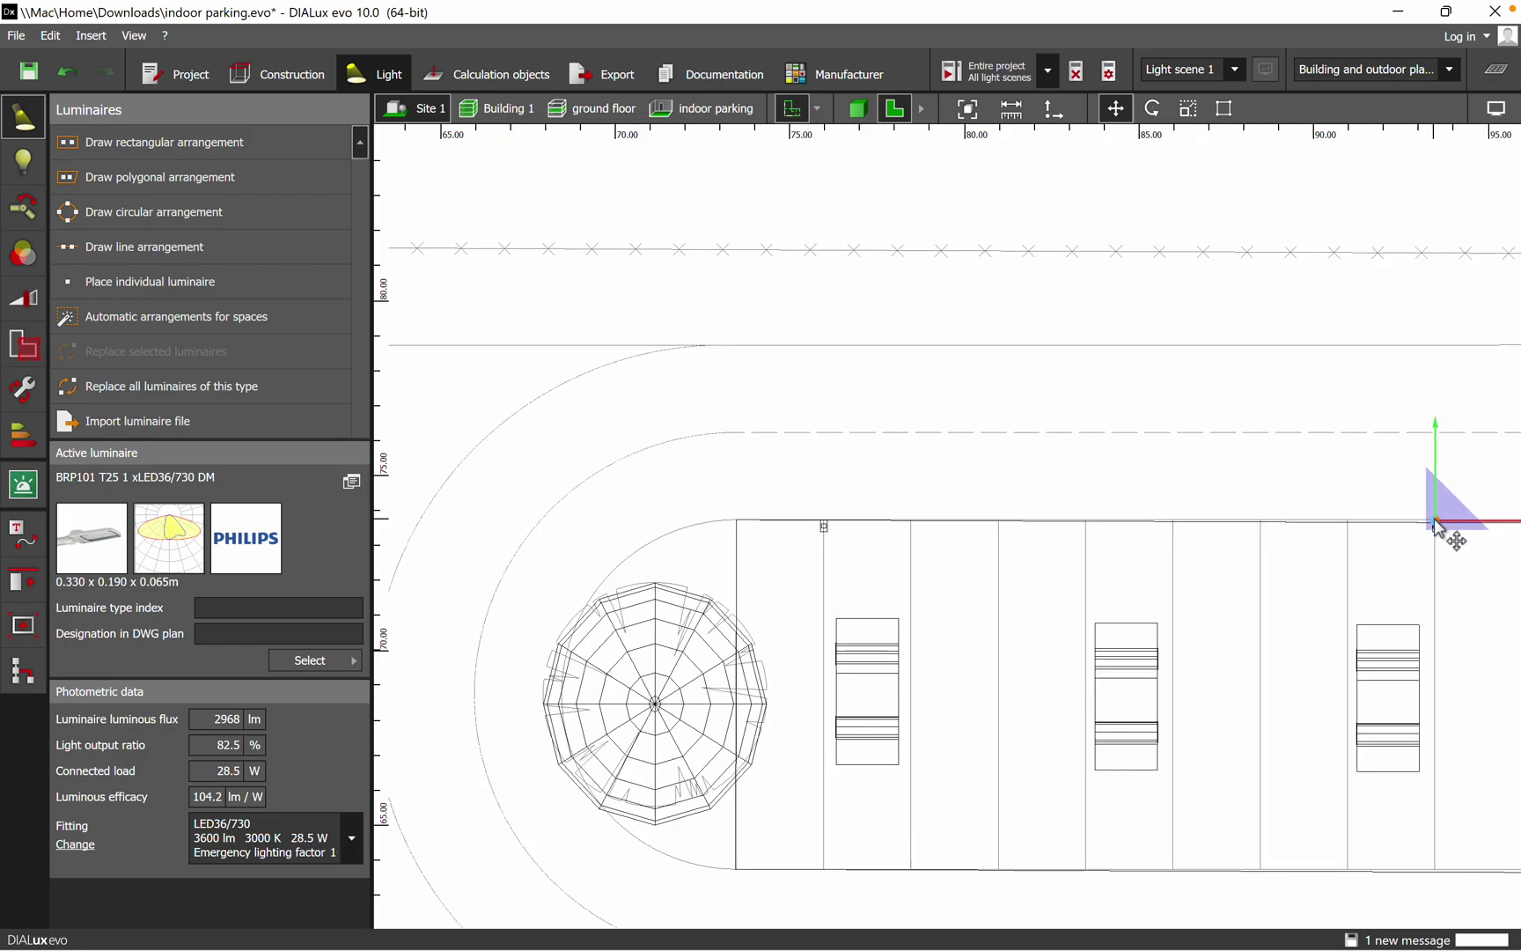
drag(1435, 526, 820, 528)
scroll(819, 529, up, 5)
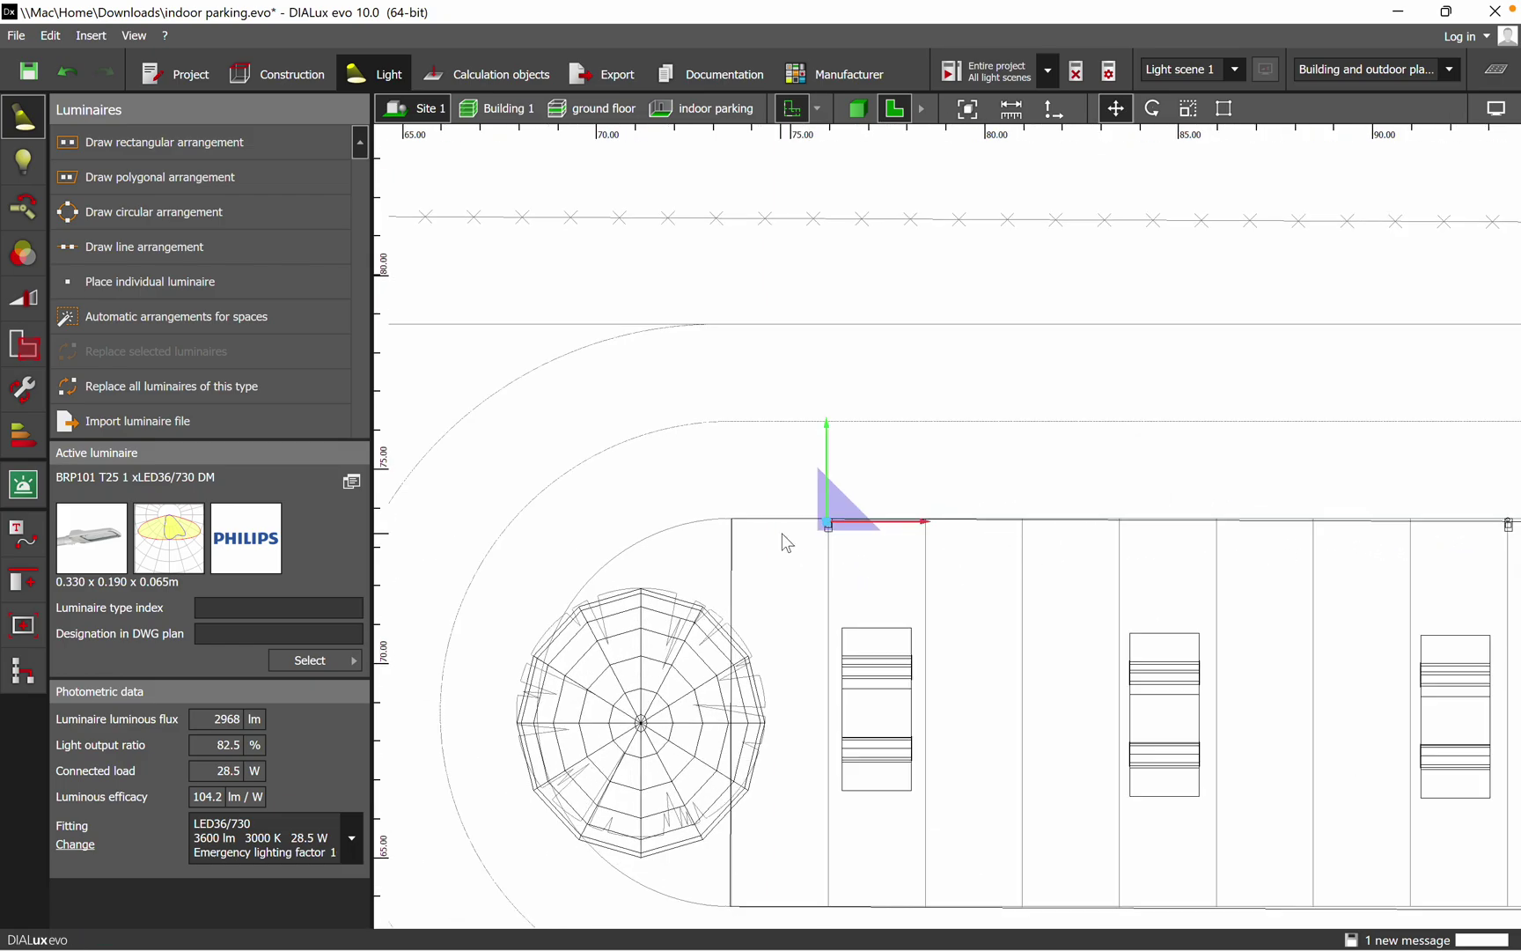
scroll(876, 519, up, 4)
drag(812, 542, 856, 523)
click(1101, 599)
- Examine the two poles in 3D, selecting both luminaires to check their position above the poles and along the parking bays
click(858, 108)
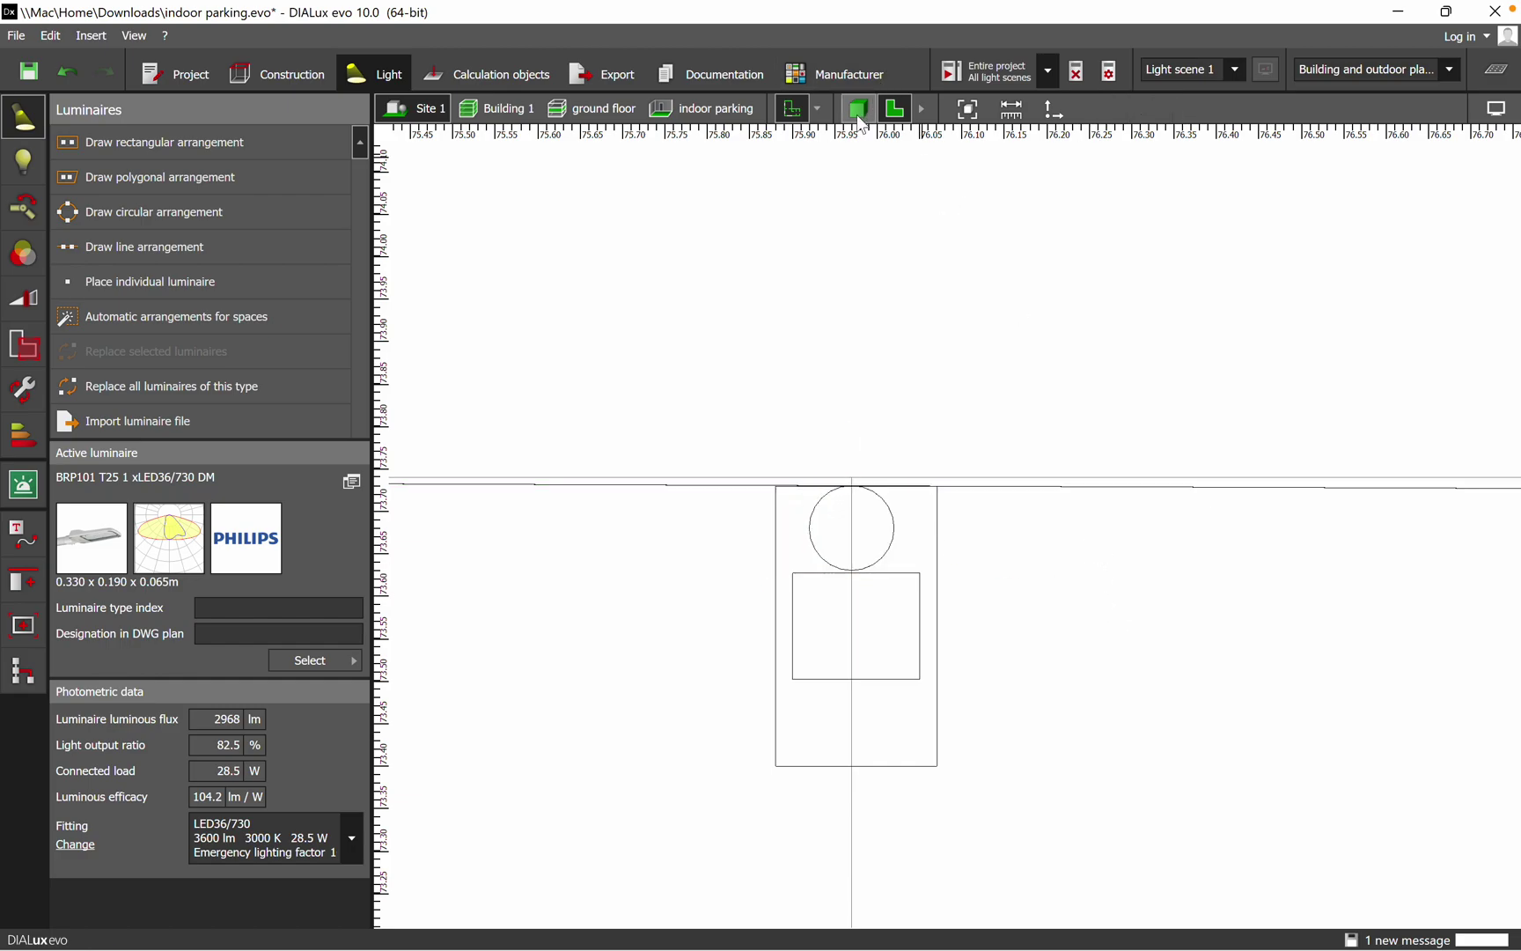
drag(739, 212, 1273, 646)
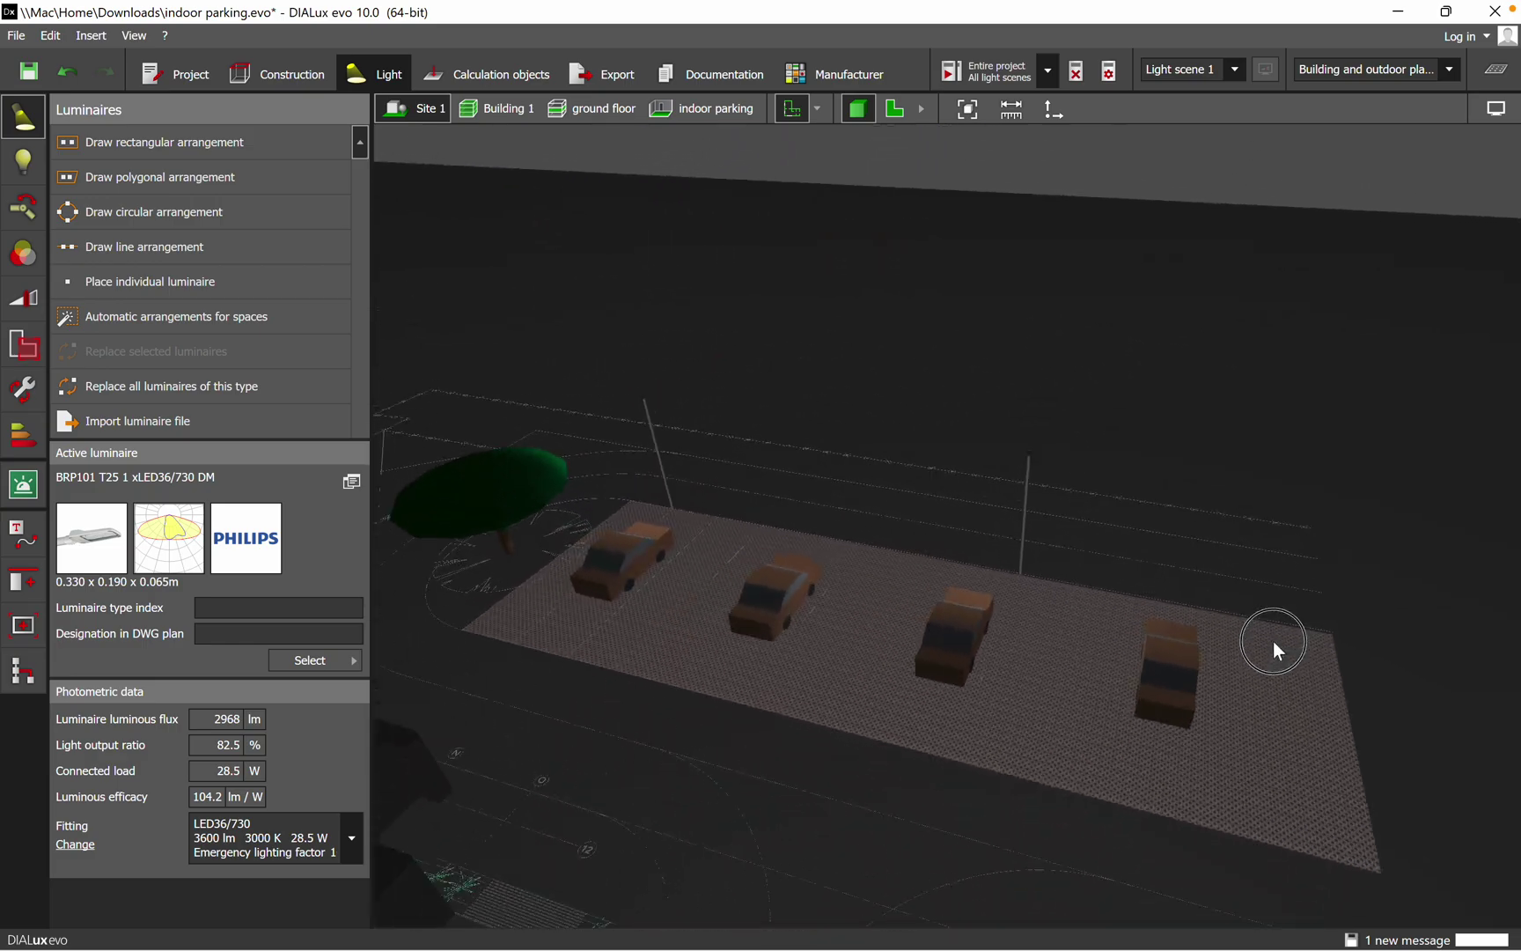
drag(1106, 693, 864, 690)
scroll(863, 682, up, 4)
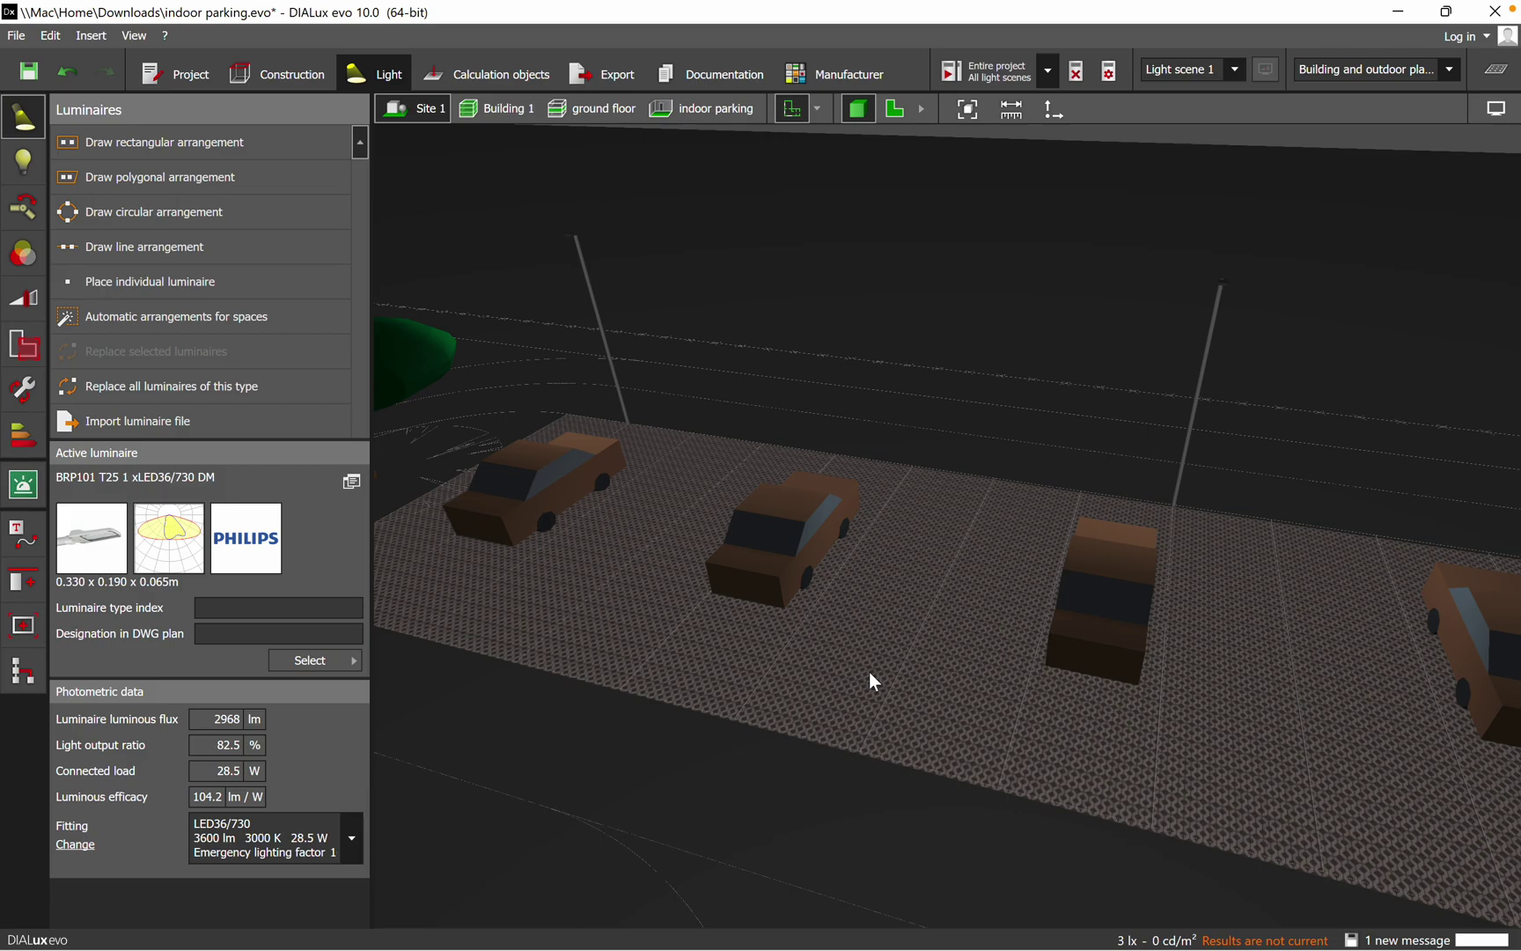
click(1224, 286)
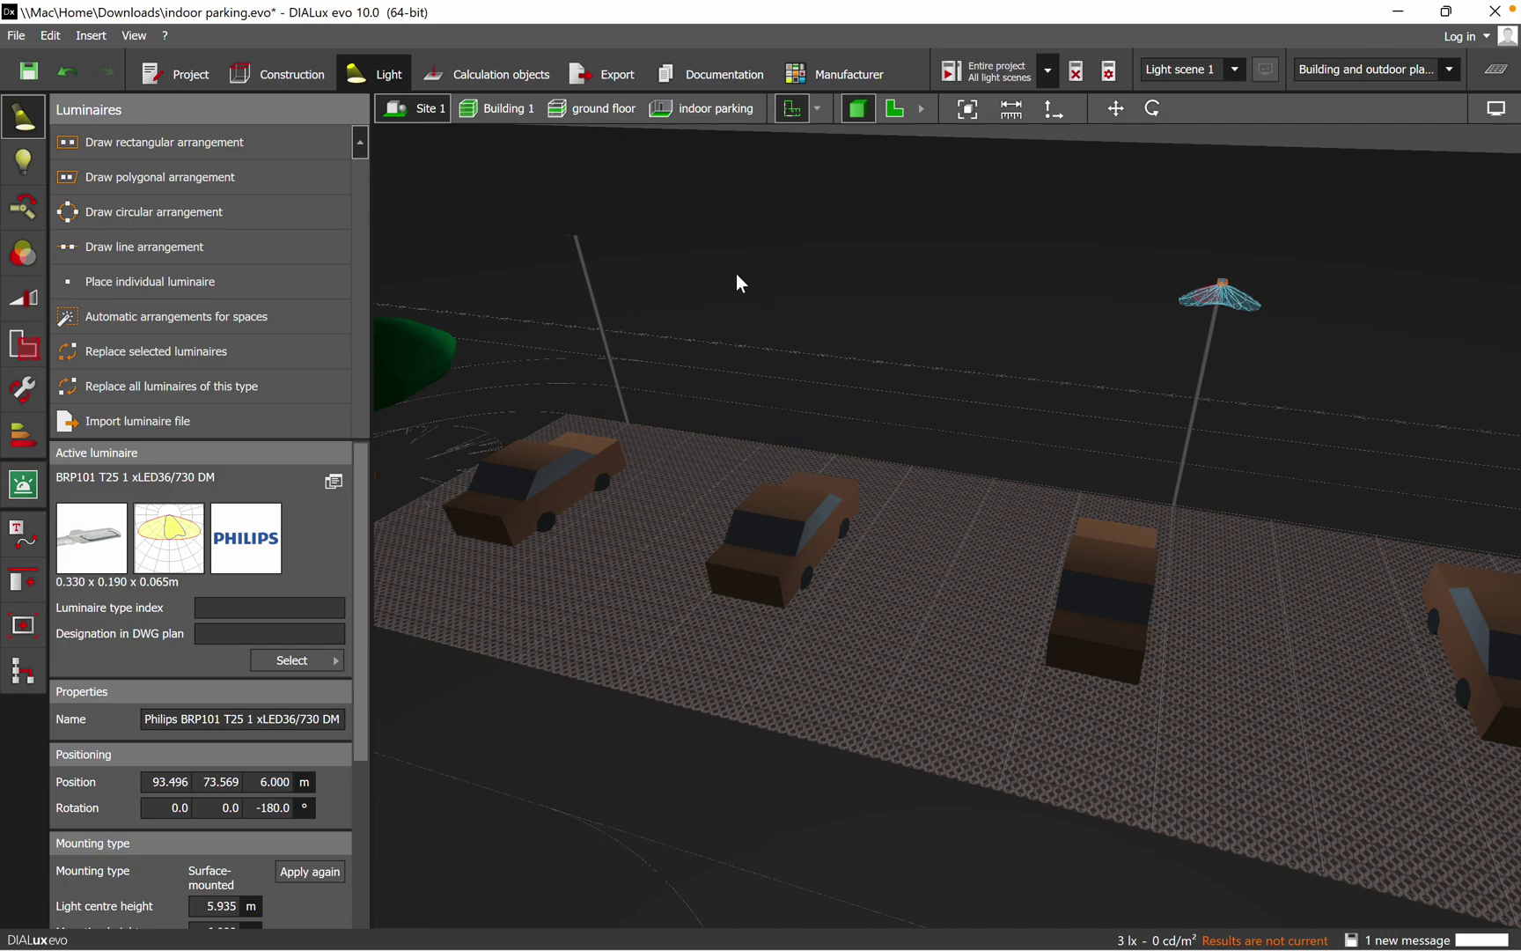
ctrl+click(570, 238)
scroll(822, 639, down, 5)
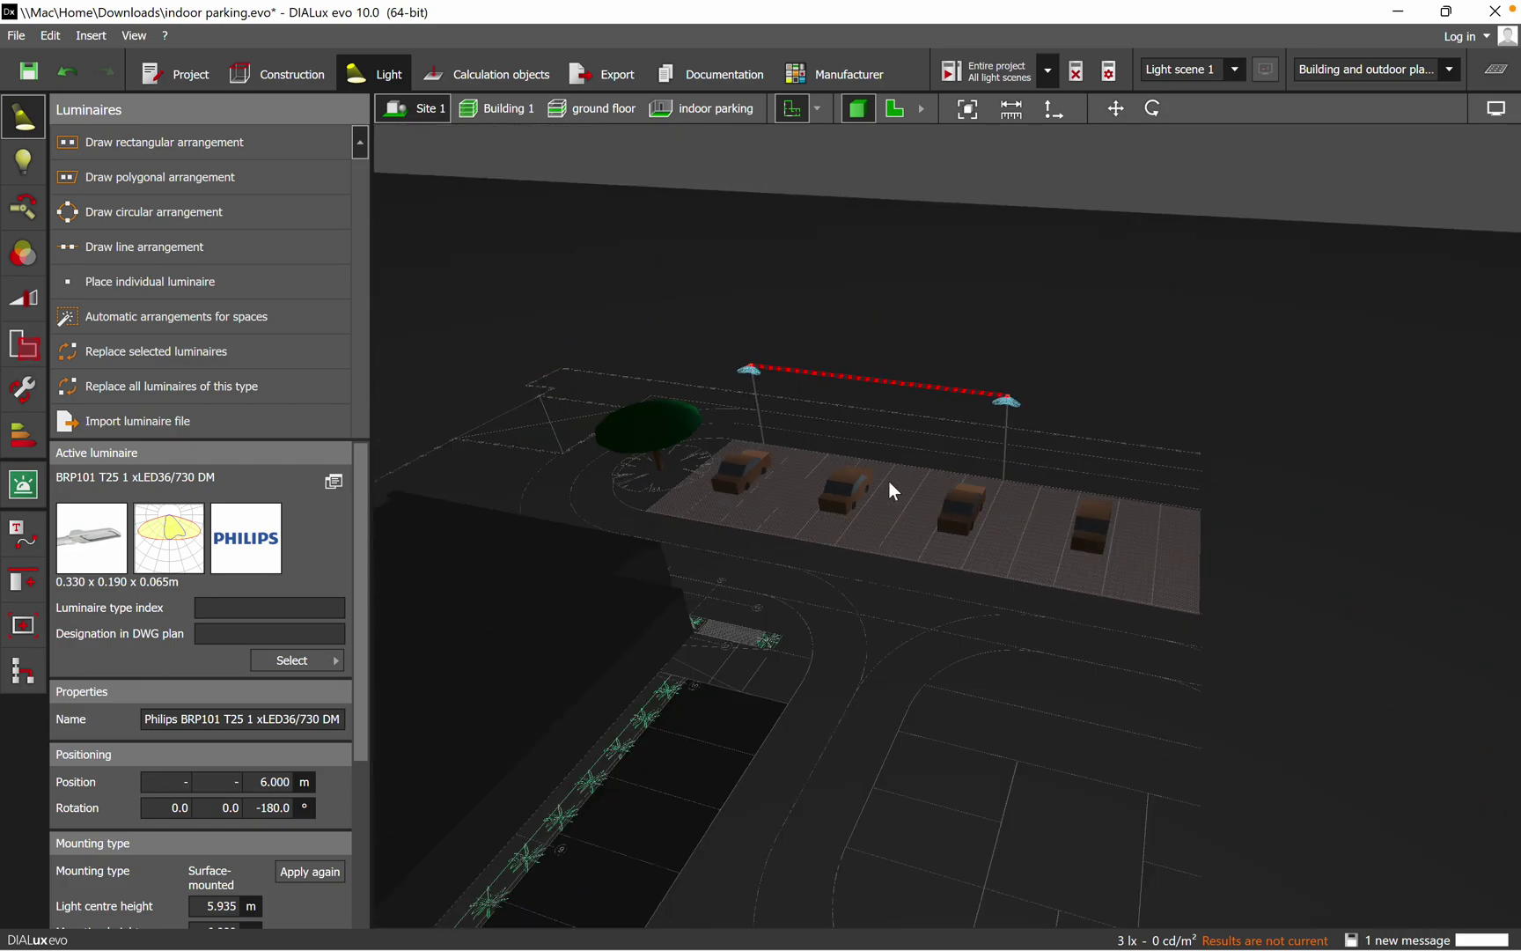
scroll(887, 480, down, 2)
middle_drag(868, 586, 1023, 544)
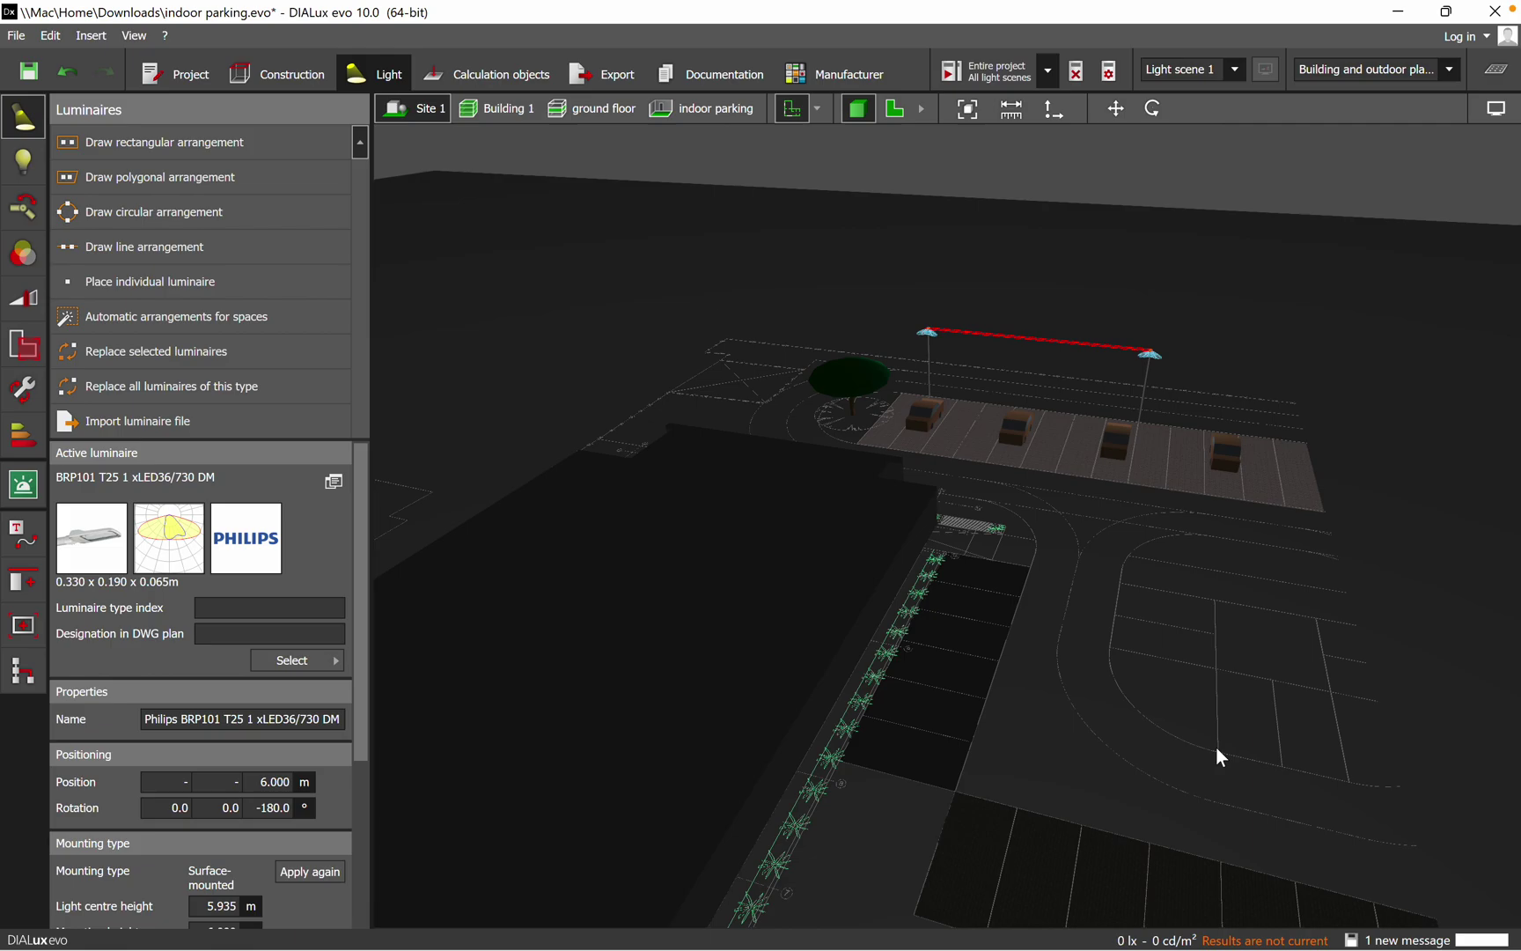
scroll(979, 356, down, 2)
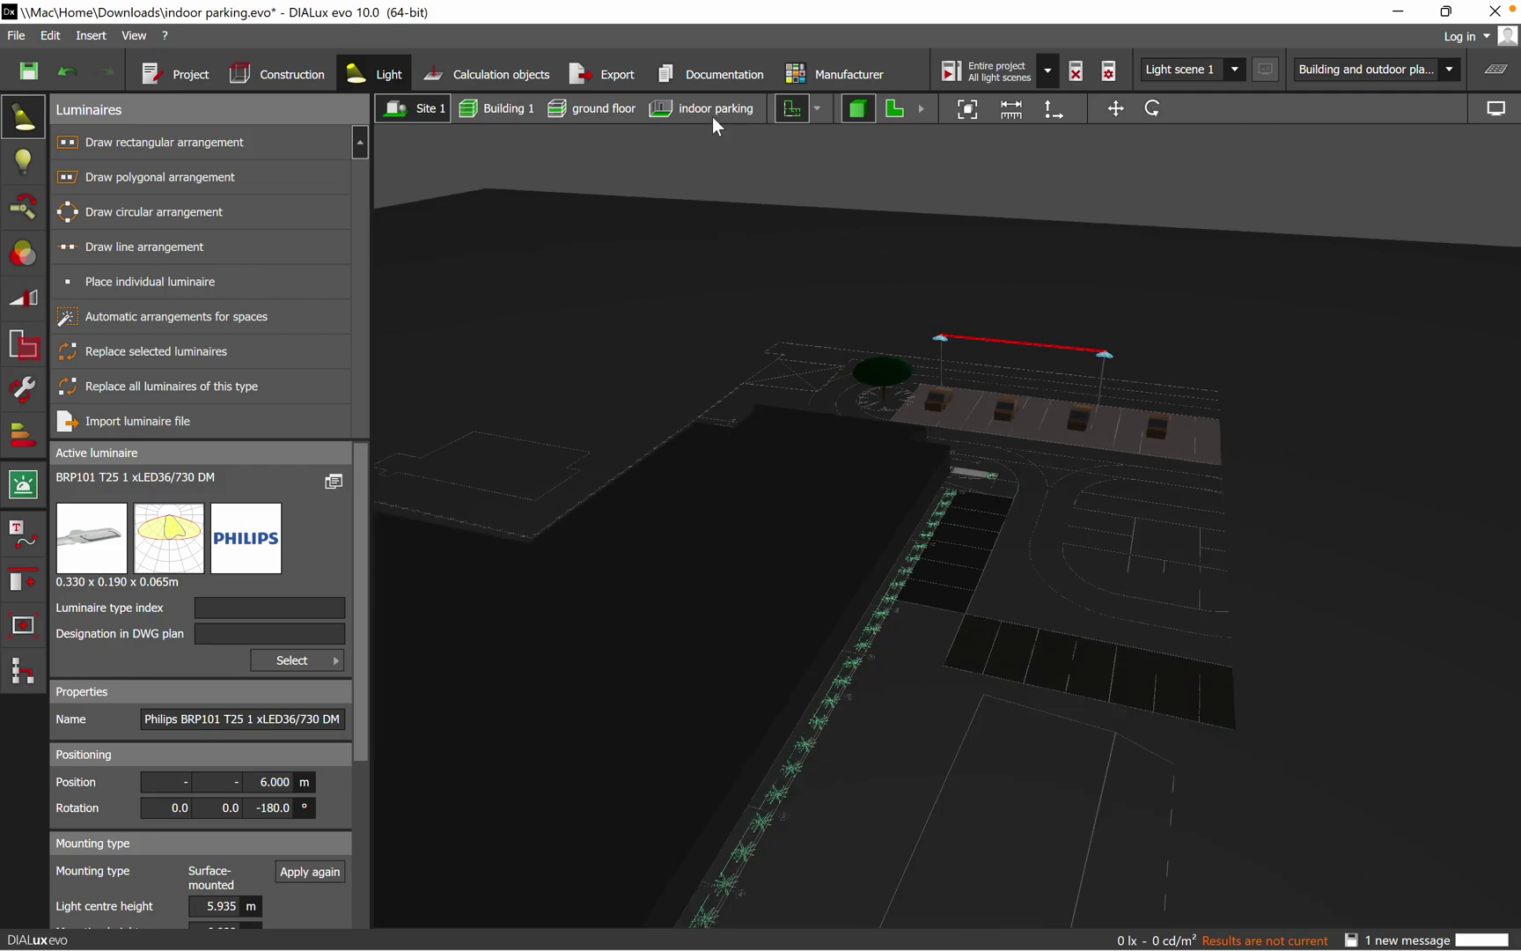
- Examine the indoor parking room in 3D from several angles and return to Site 1
click(696, 112)
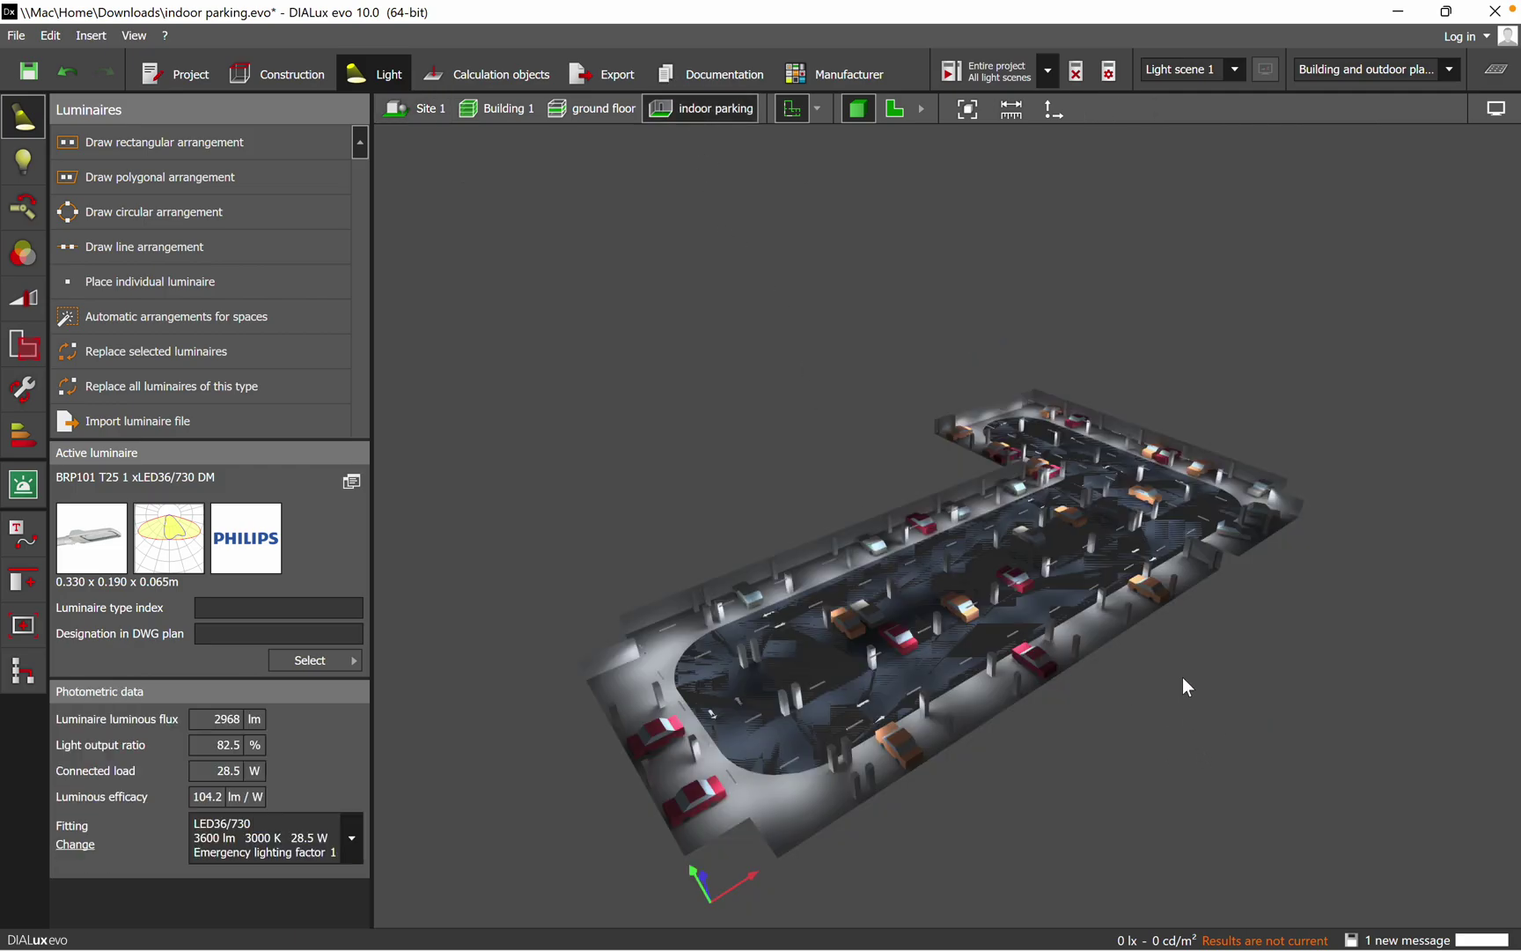
right_drag(960, 766, 1046, 691)
scroll(1046, 690, up, 4)
scroll(1046, 690, down, 1)
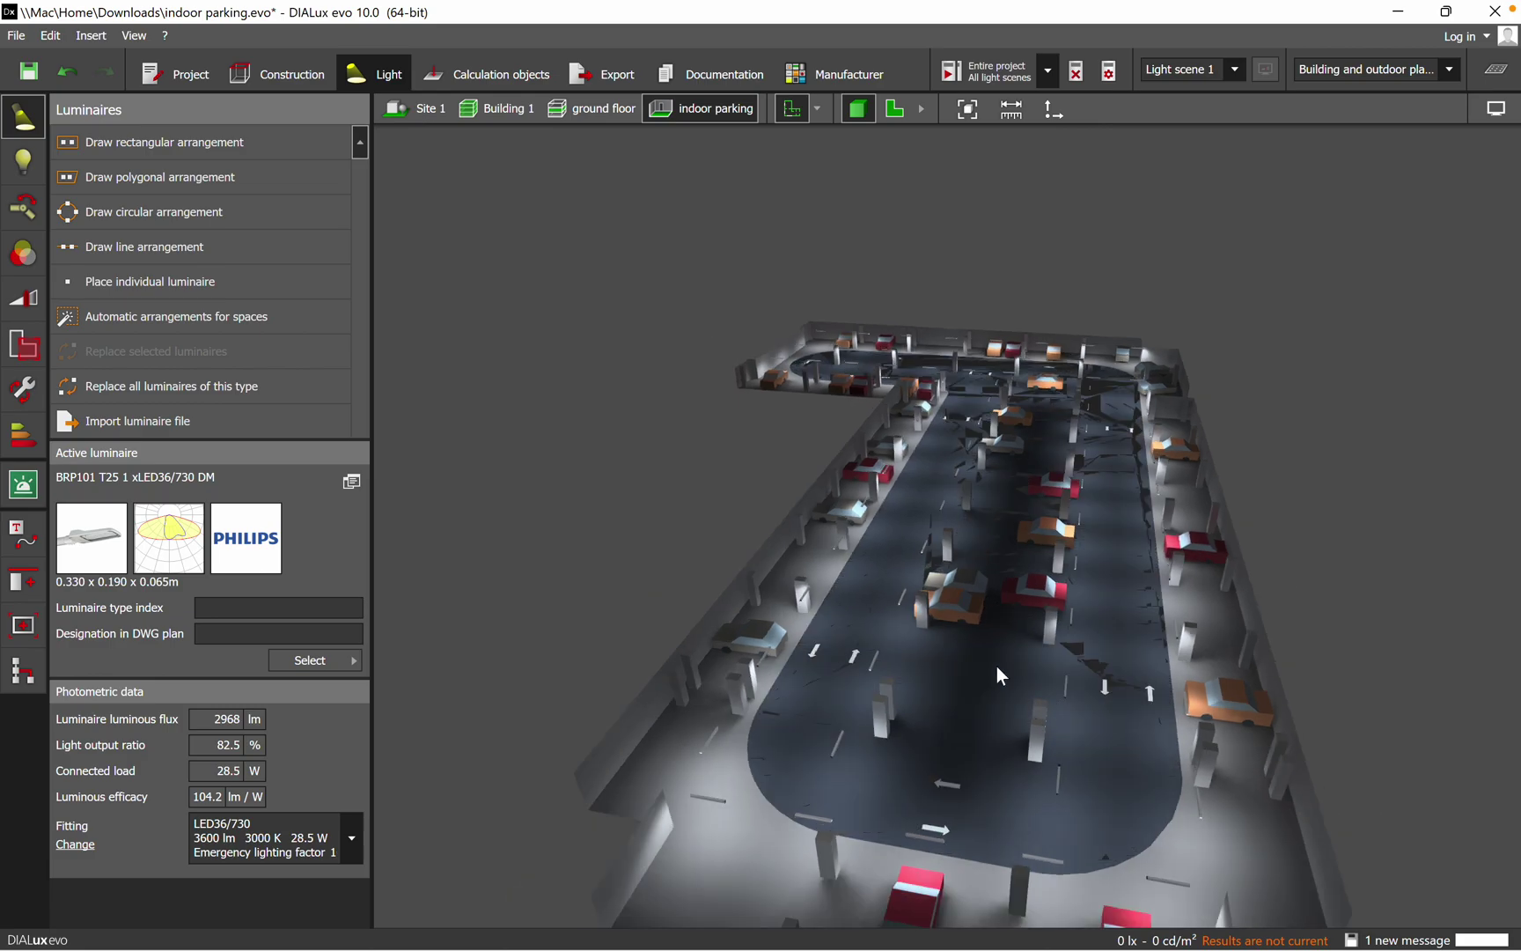
drag(998, 668, 799, 321)
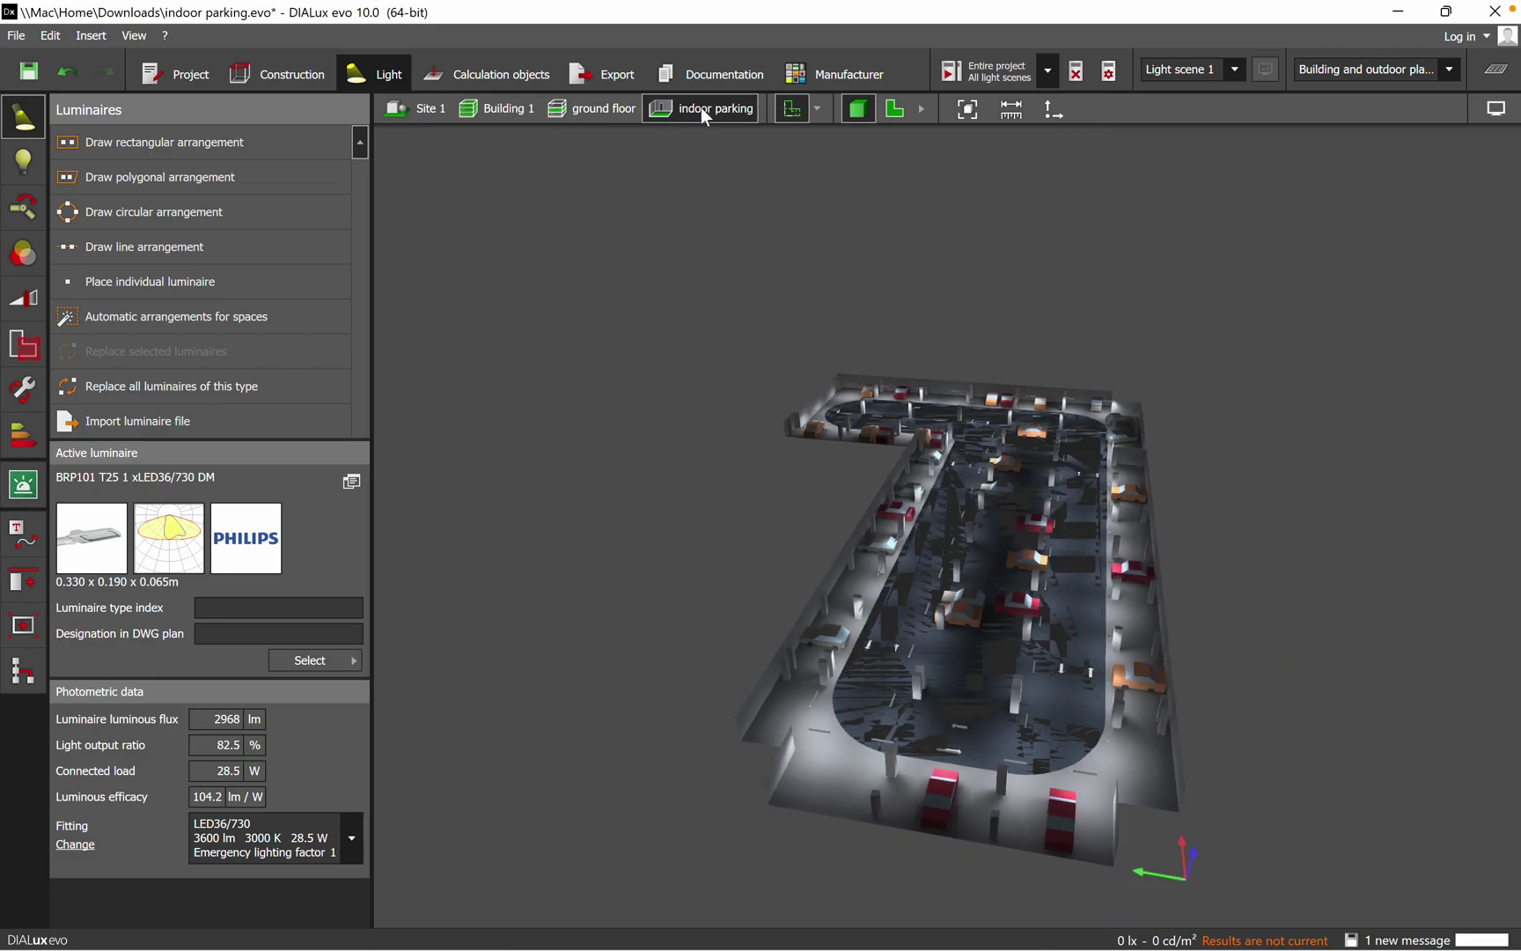
click(401, 111)
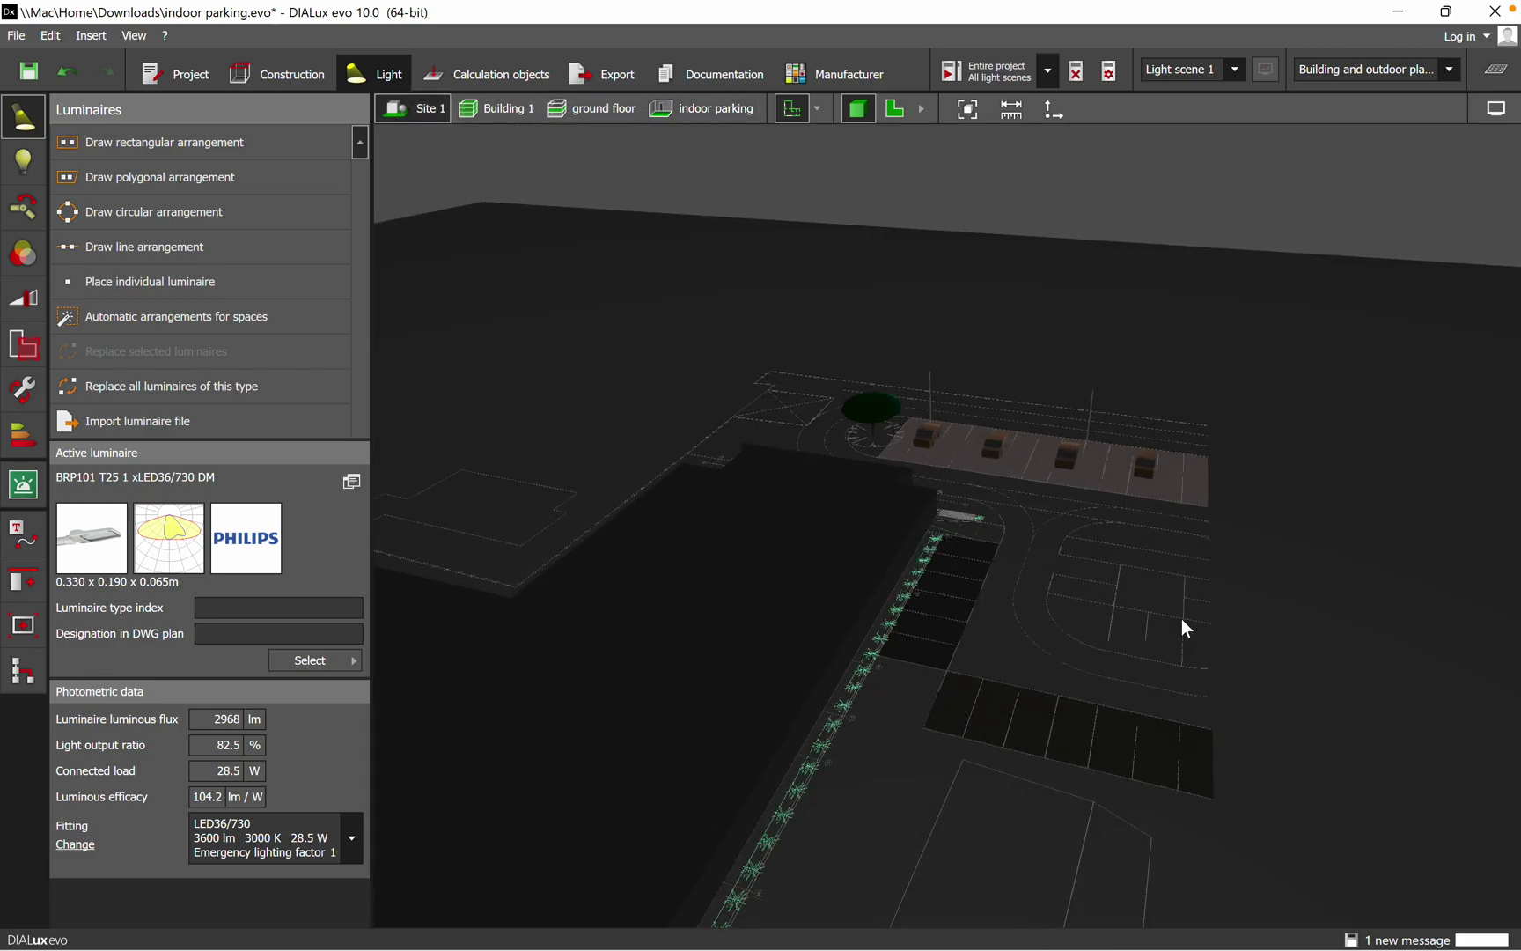
- Open the storey and building construction tools and show Site 1 again in 3D
click(274, 68)
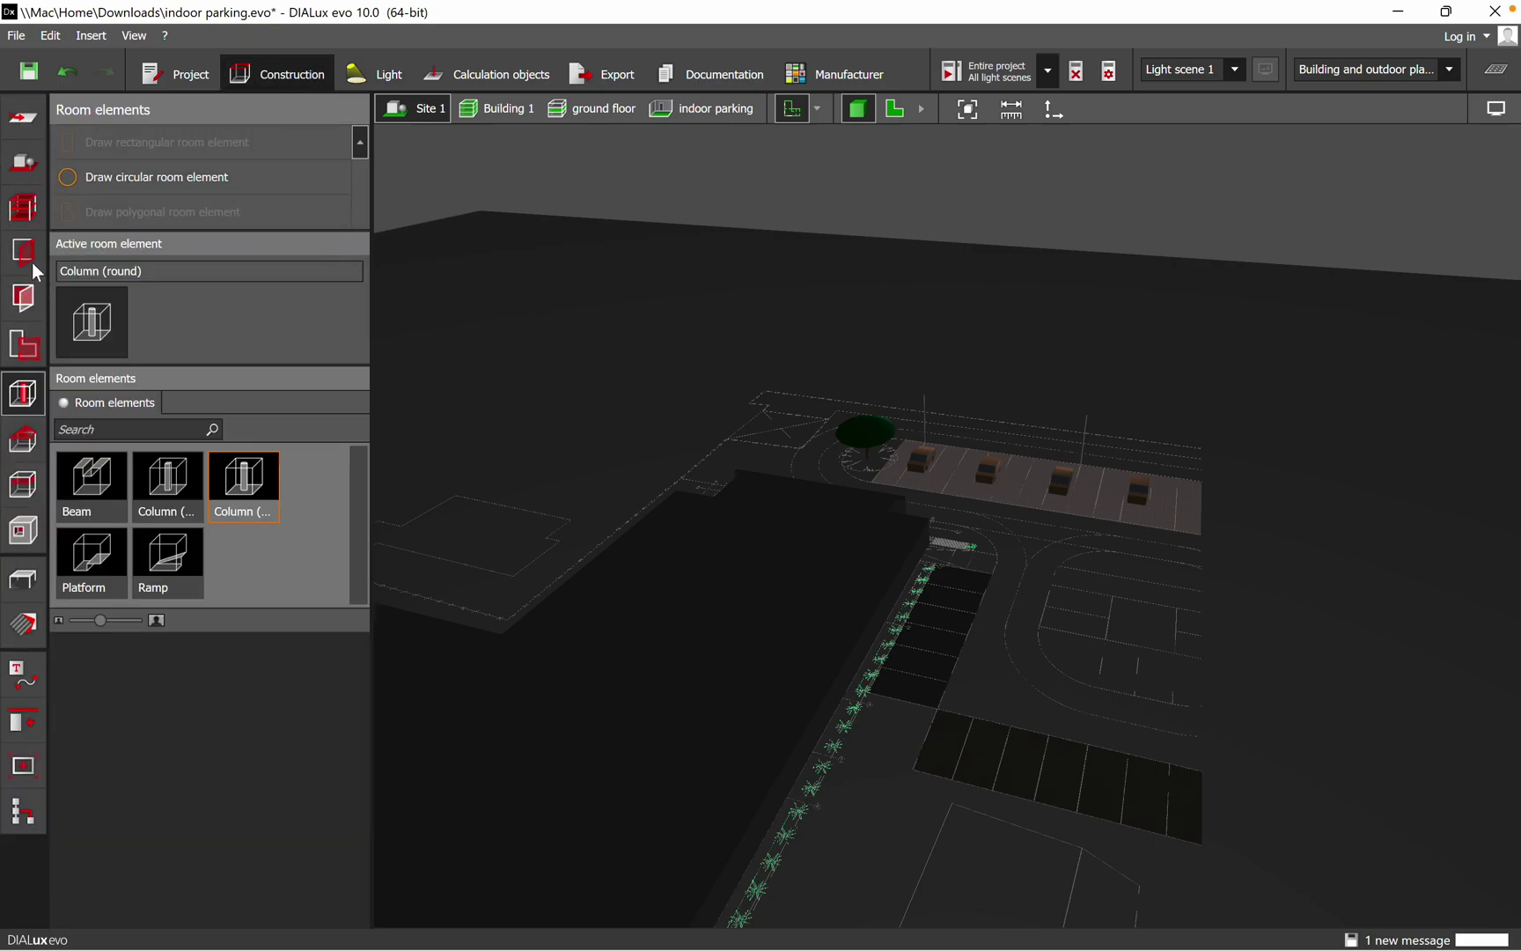
click(25, 209)
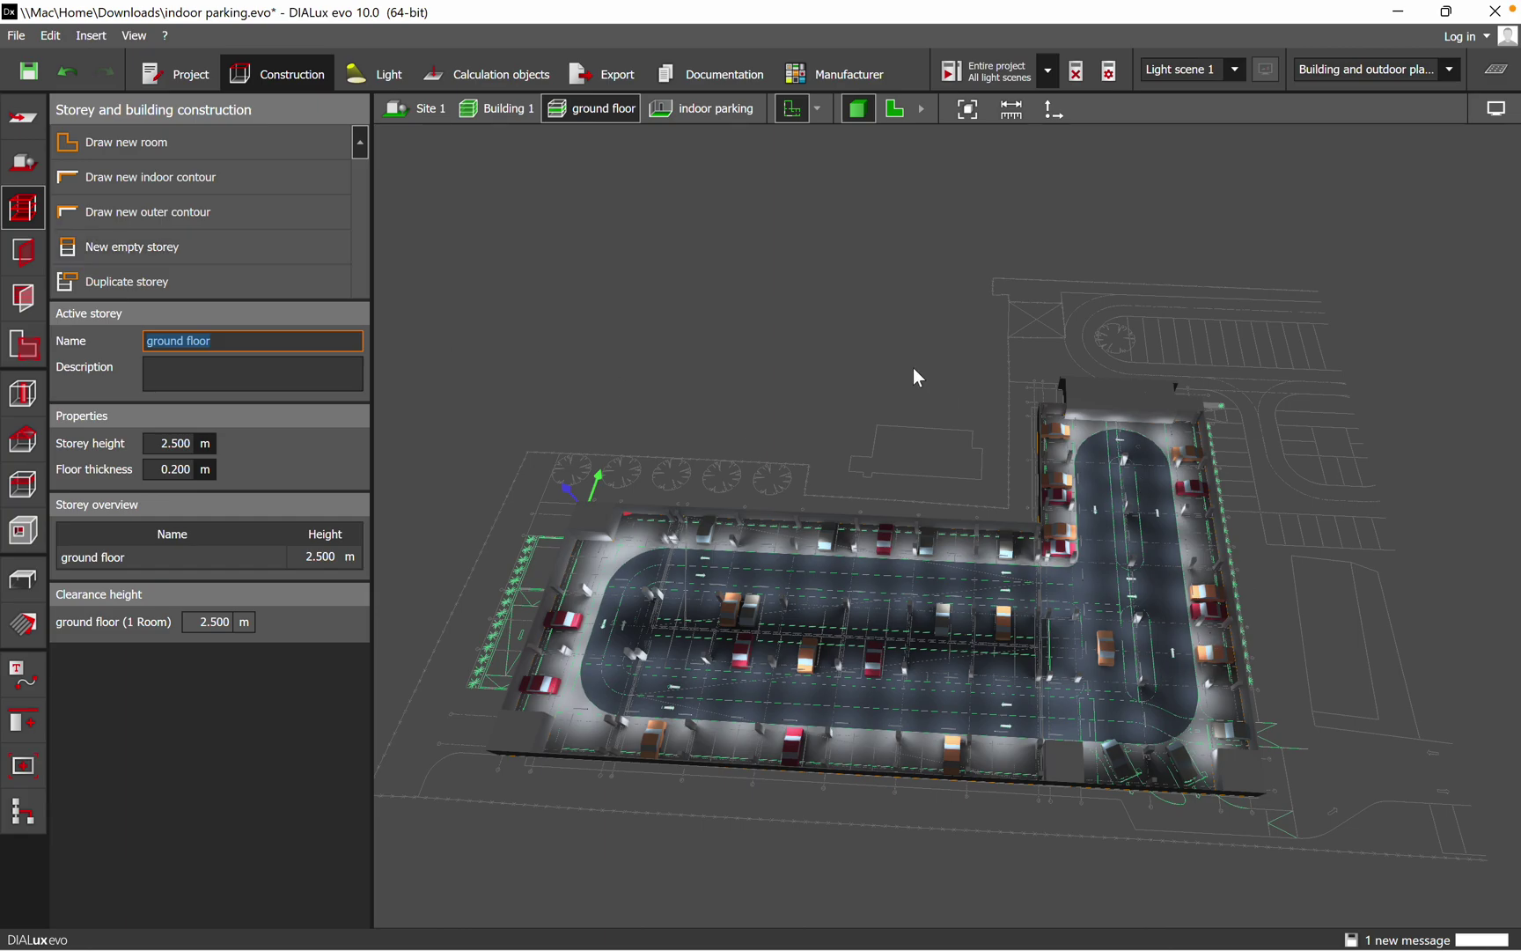
click(424, 113)
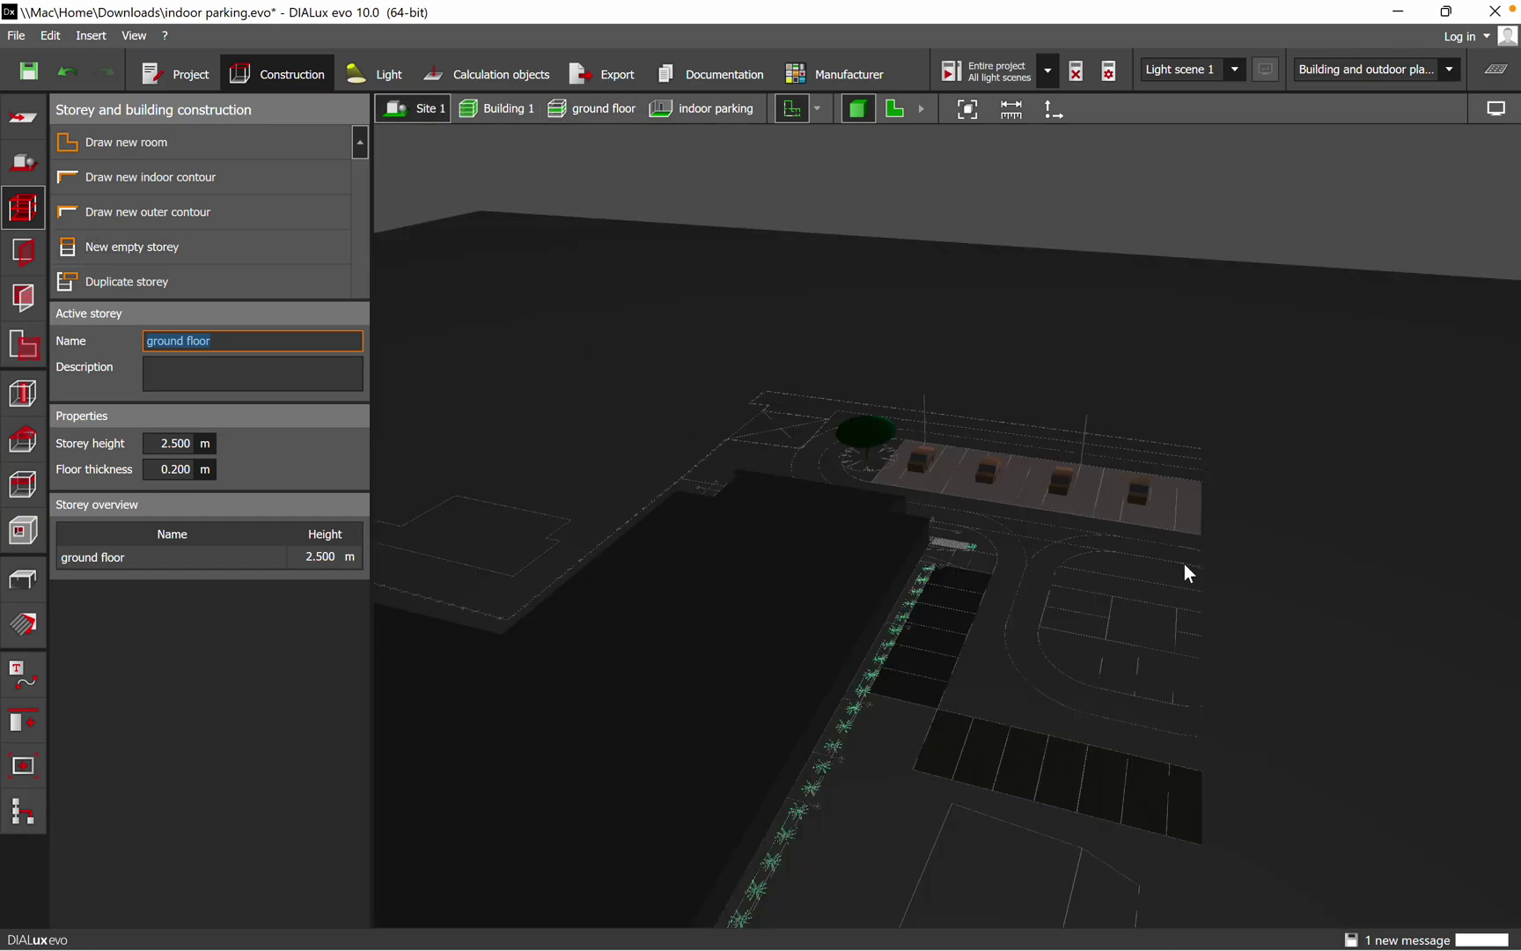
- Examine the building, the parking bays and the surrounding outdoor area of the site in 3D from several angles
right_drag(1224, 748, 1057, 756)
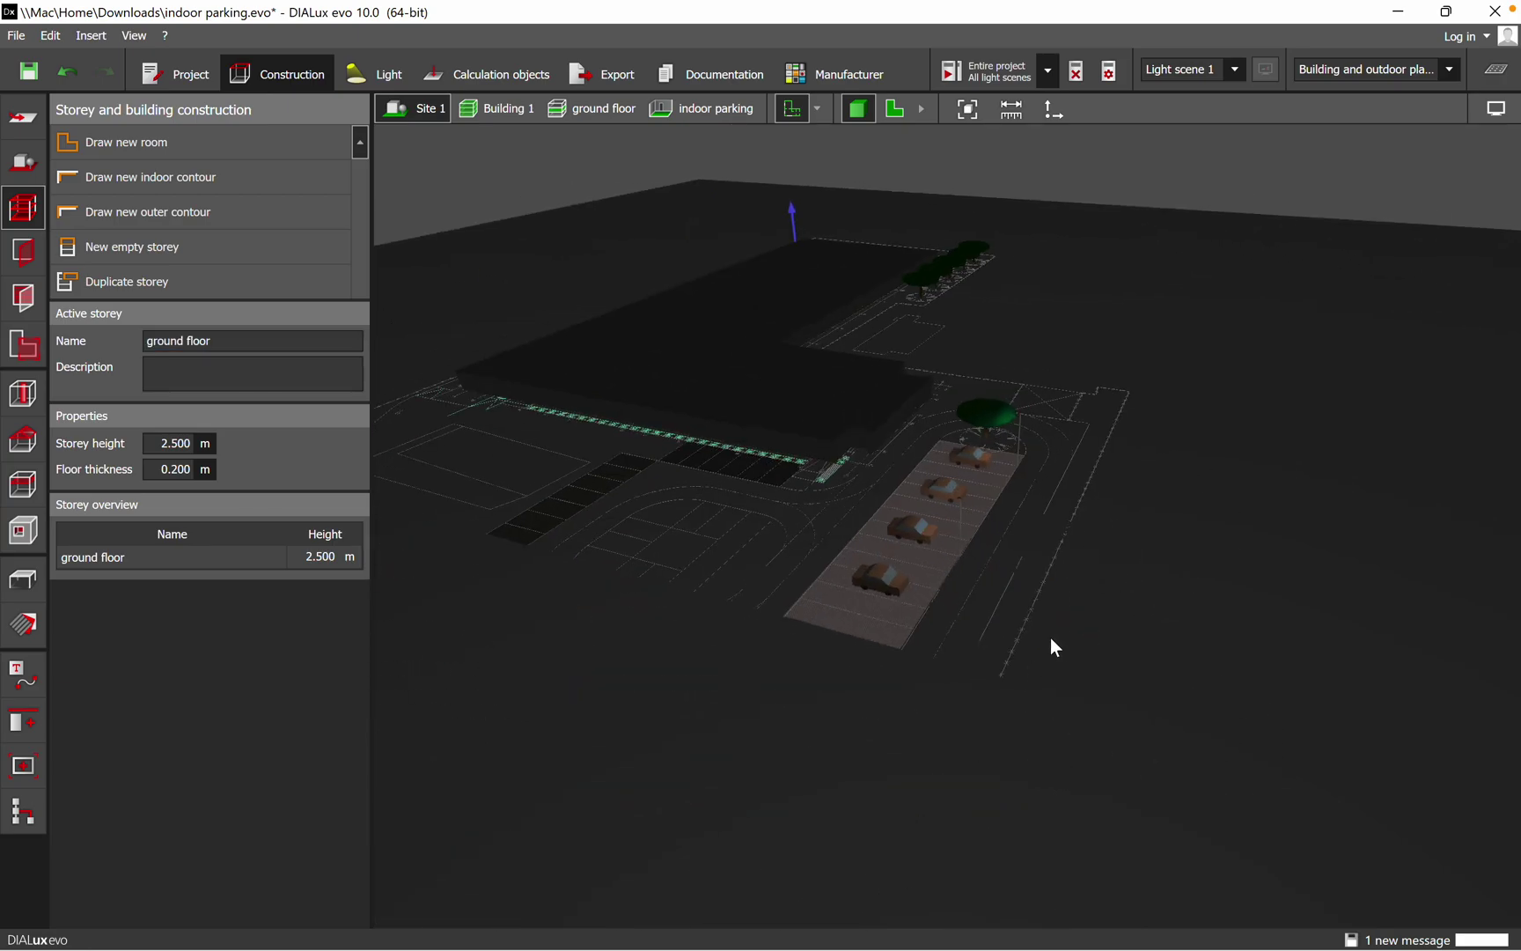
middle_drag(1051, 638, 1137, 736)
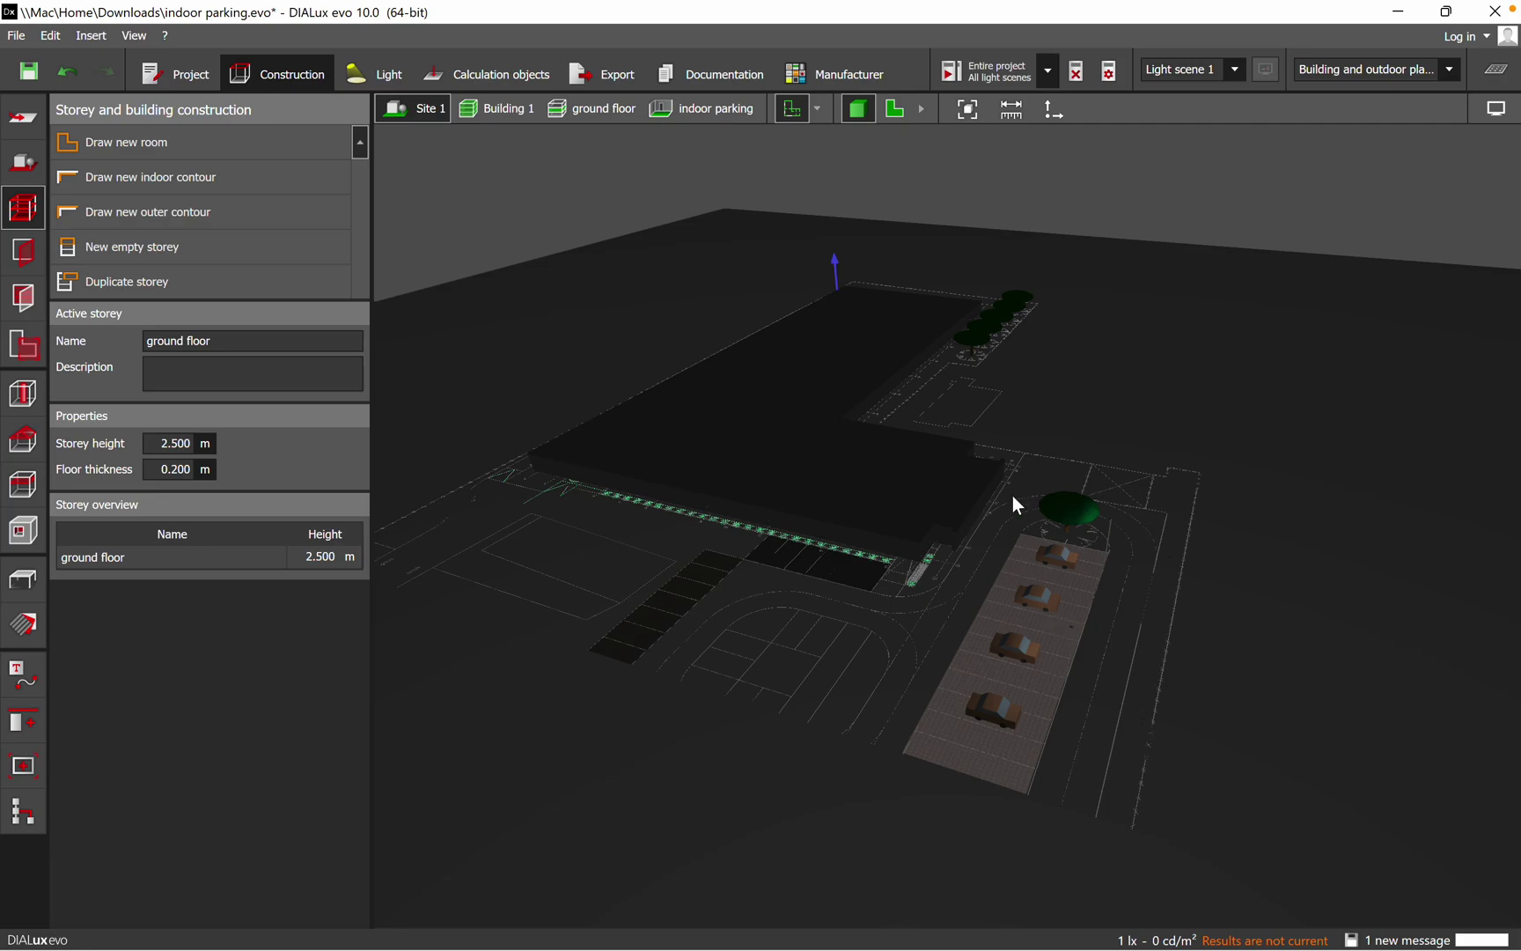
scroll(1091, 528, up, 3)
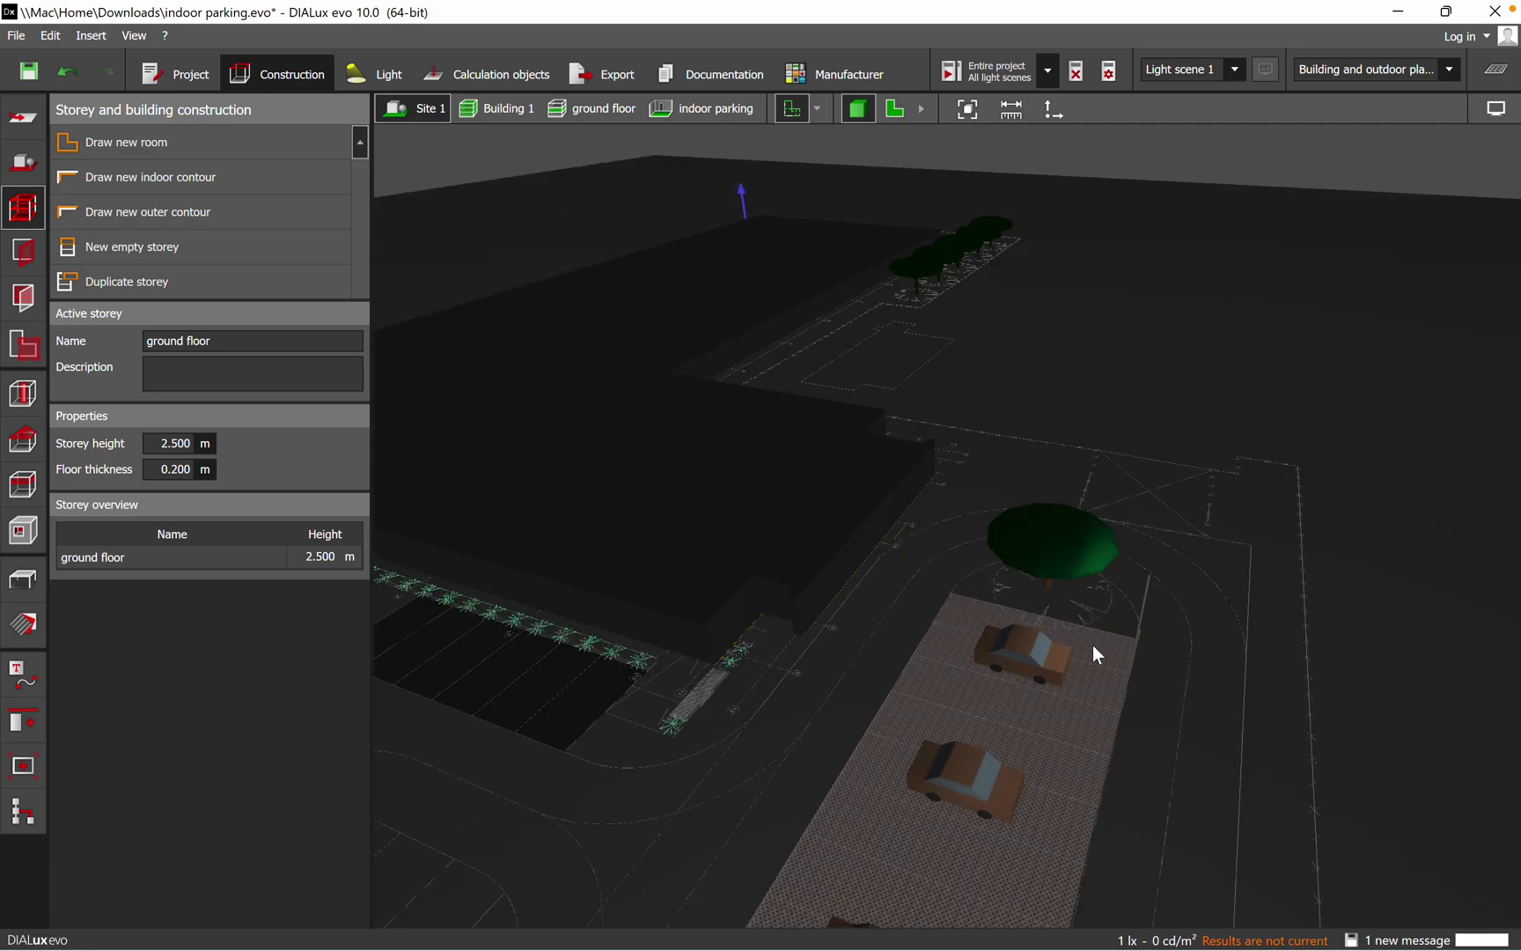
middle_drag(1092, 644, 711, 573)
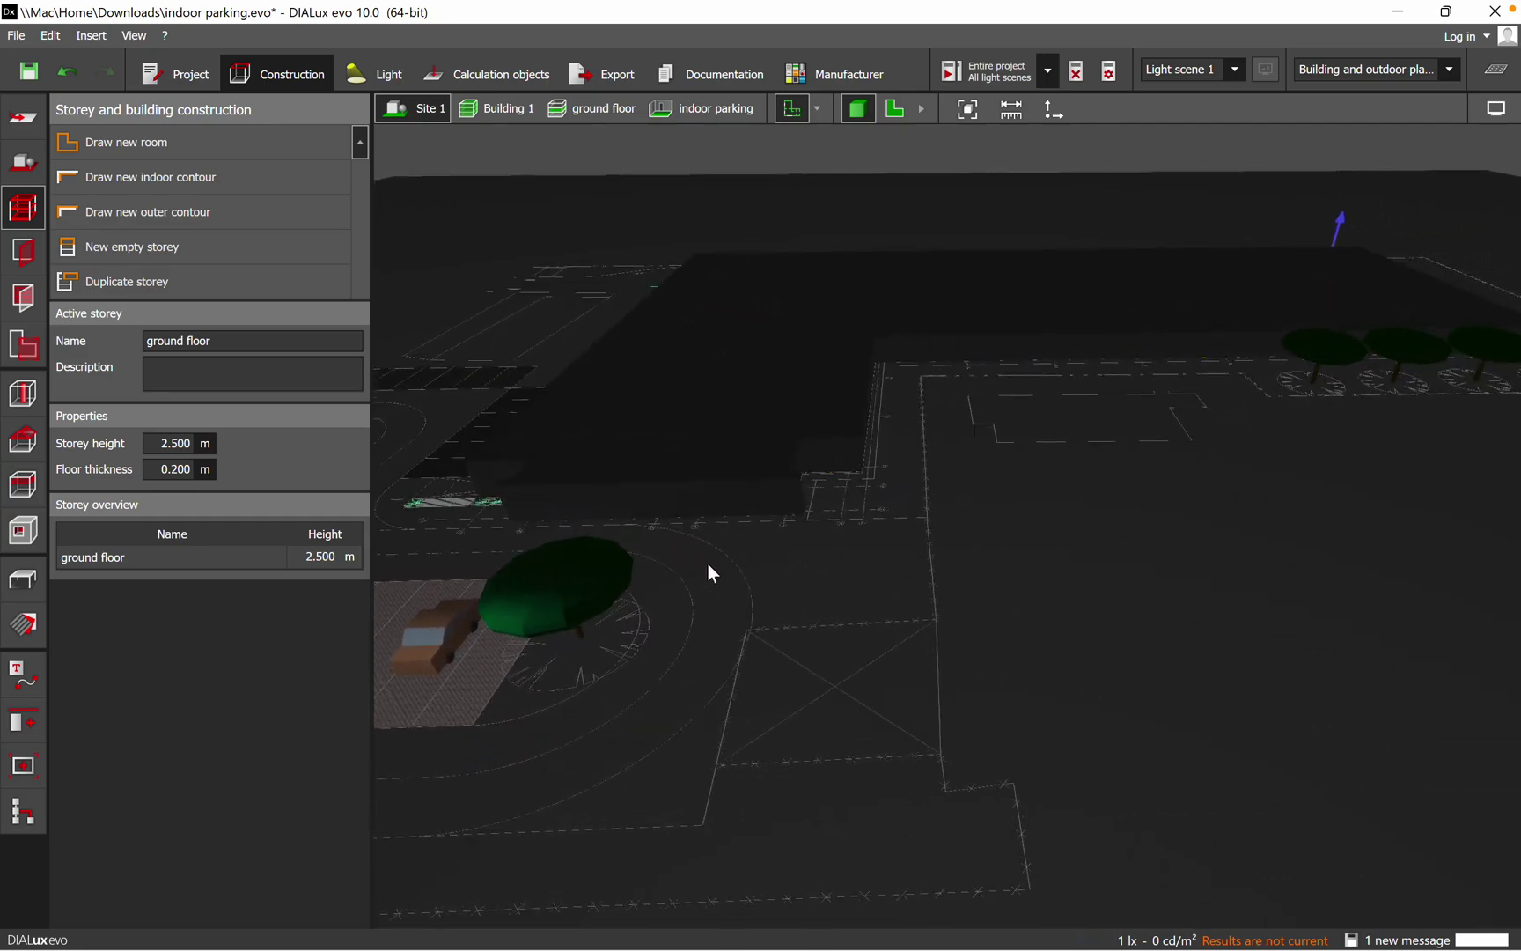
middle_drag(1434, 422, 1203, 673)
scroll(1158, 364, up, 8)
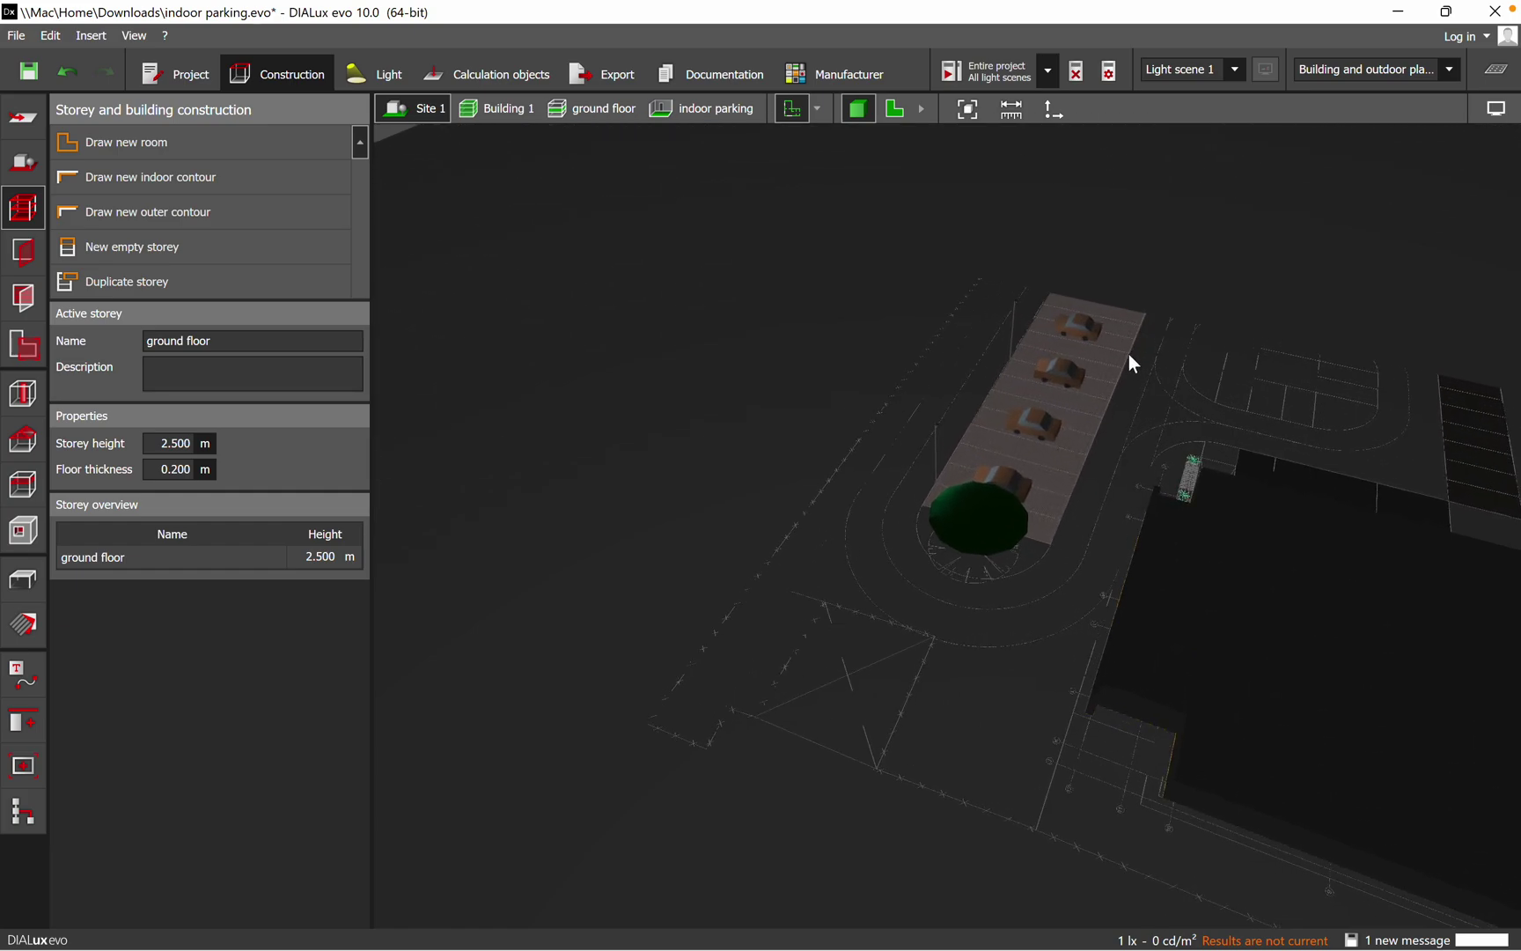
middle_drag(1129, 354, 933, 498)
scroll(1019, 701, up, 1)
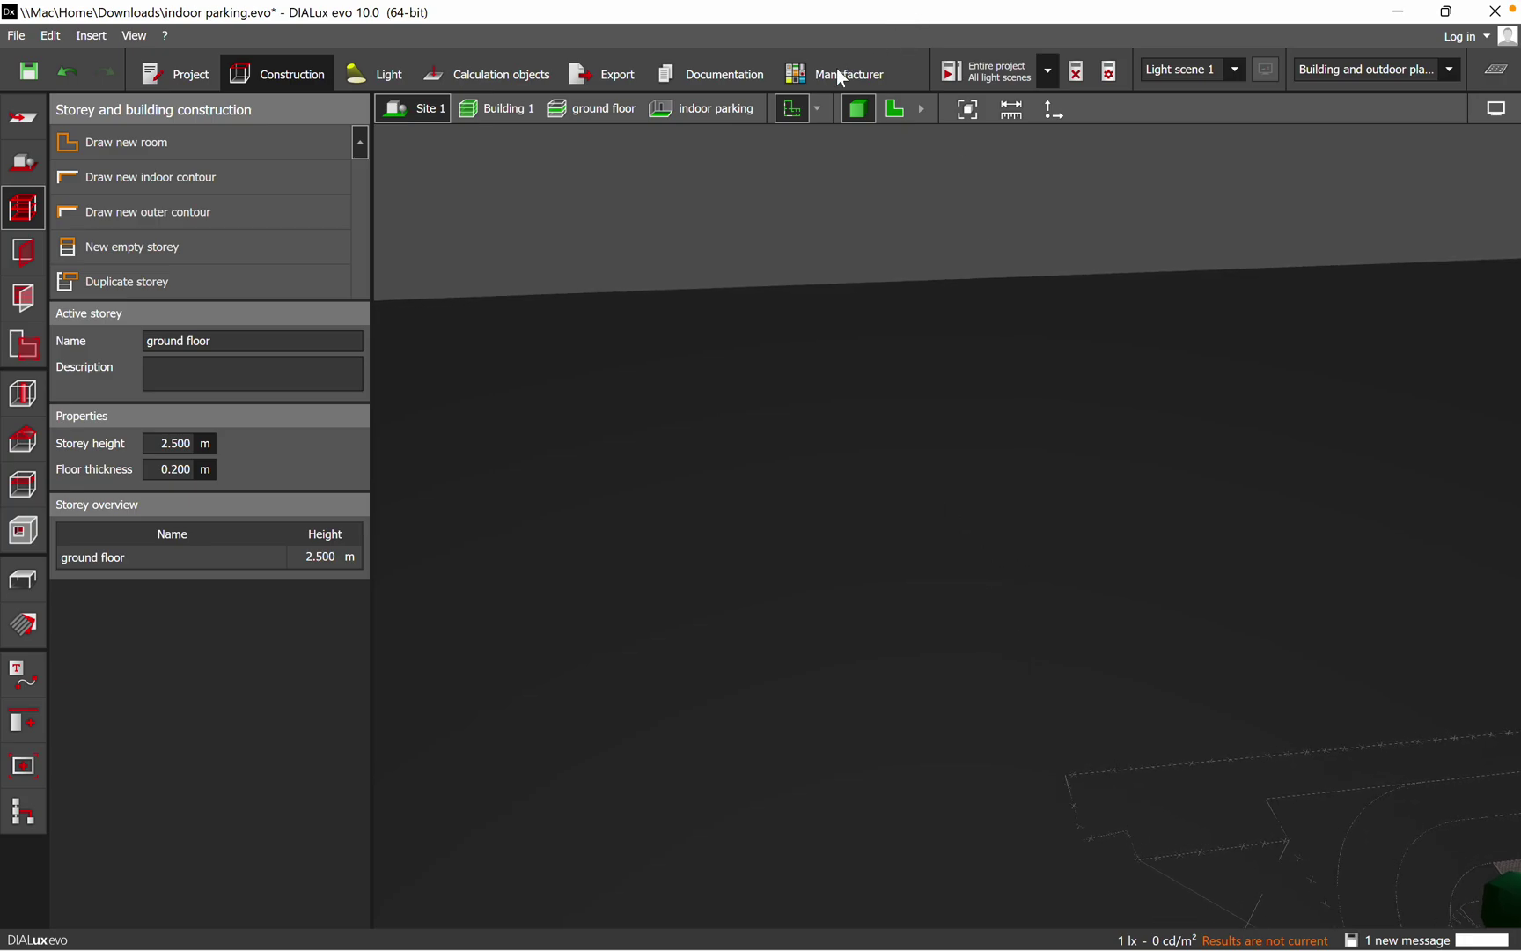
- Show the site's floor plan around the western luminaire and its column
click(899, 118)
scroll(788, 359, down, 5)
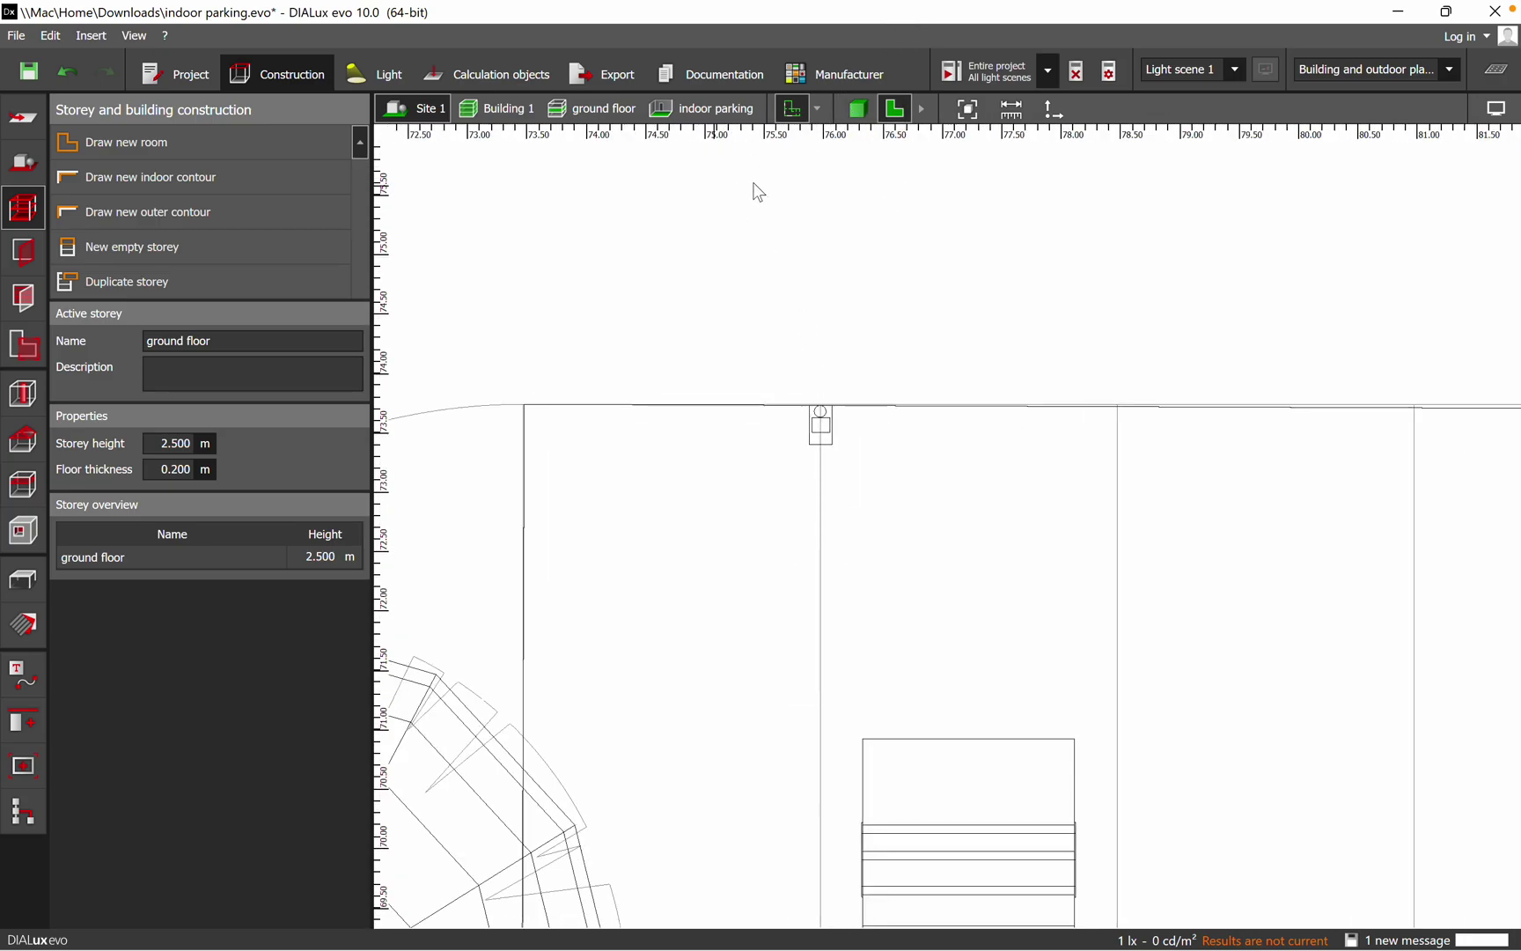